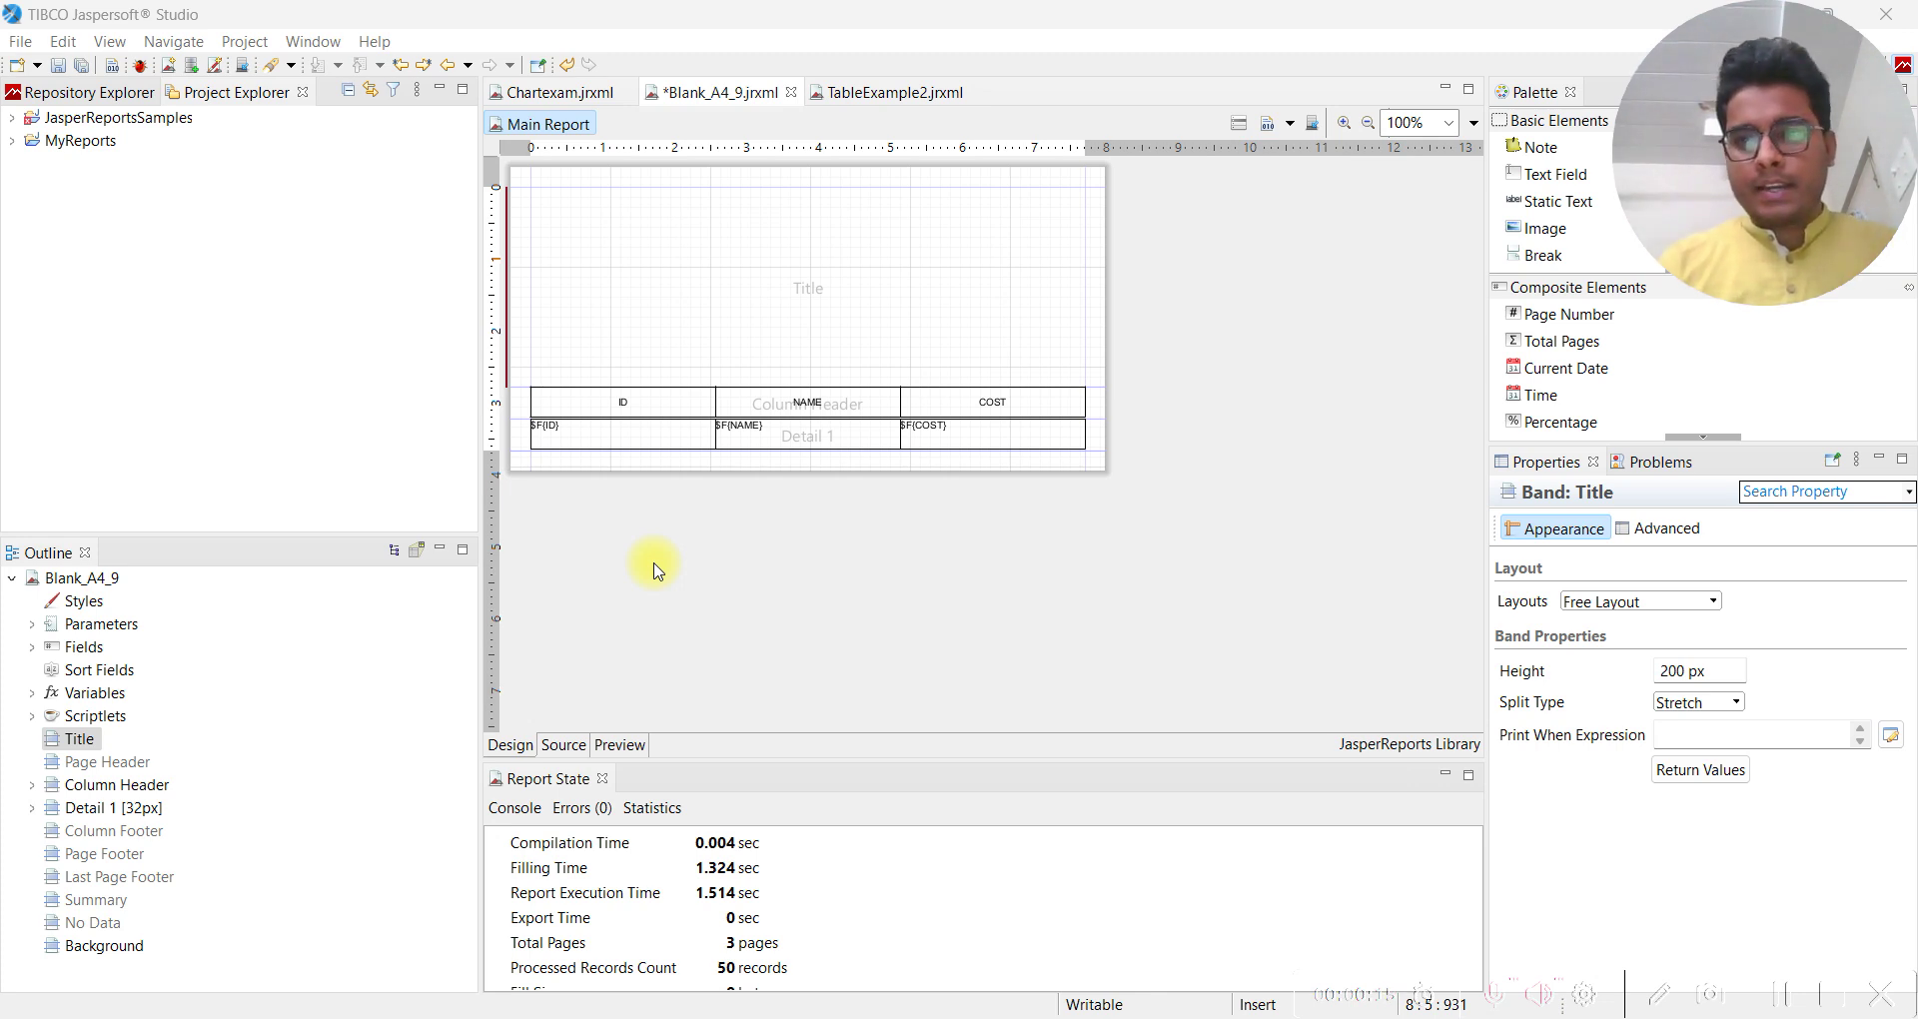
Add a text field to the Title band and set its x position to 0 px
left_click(1557, 176)
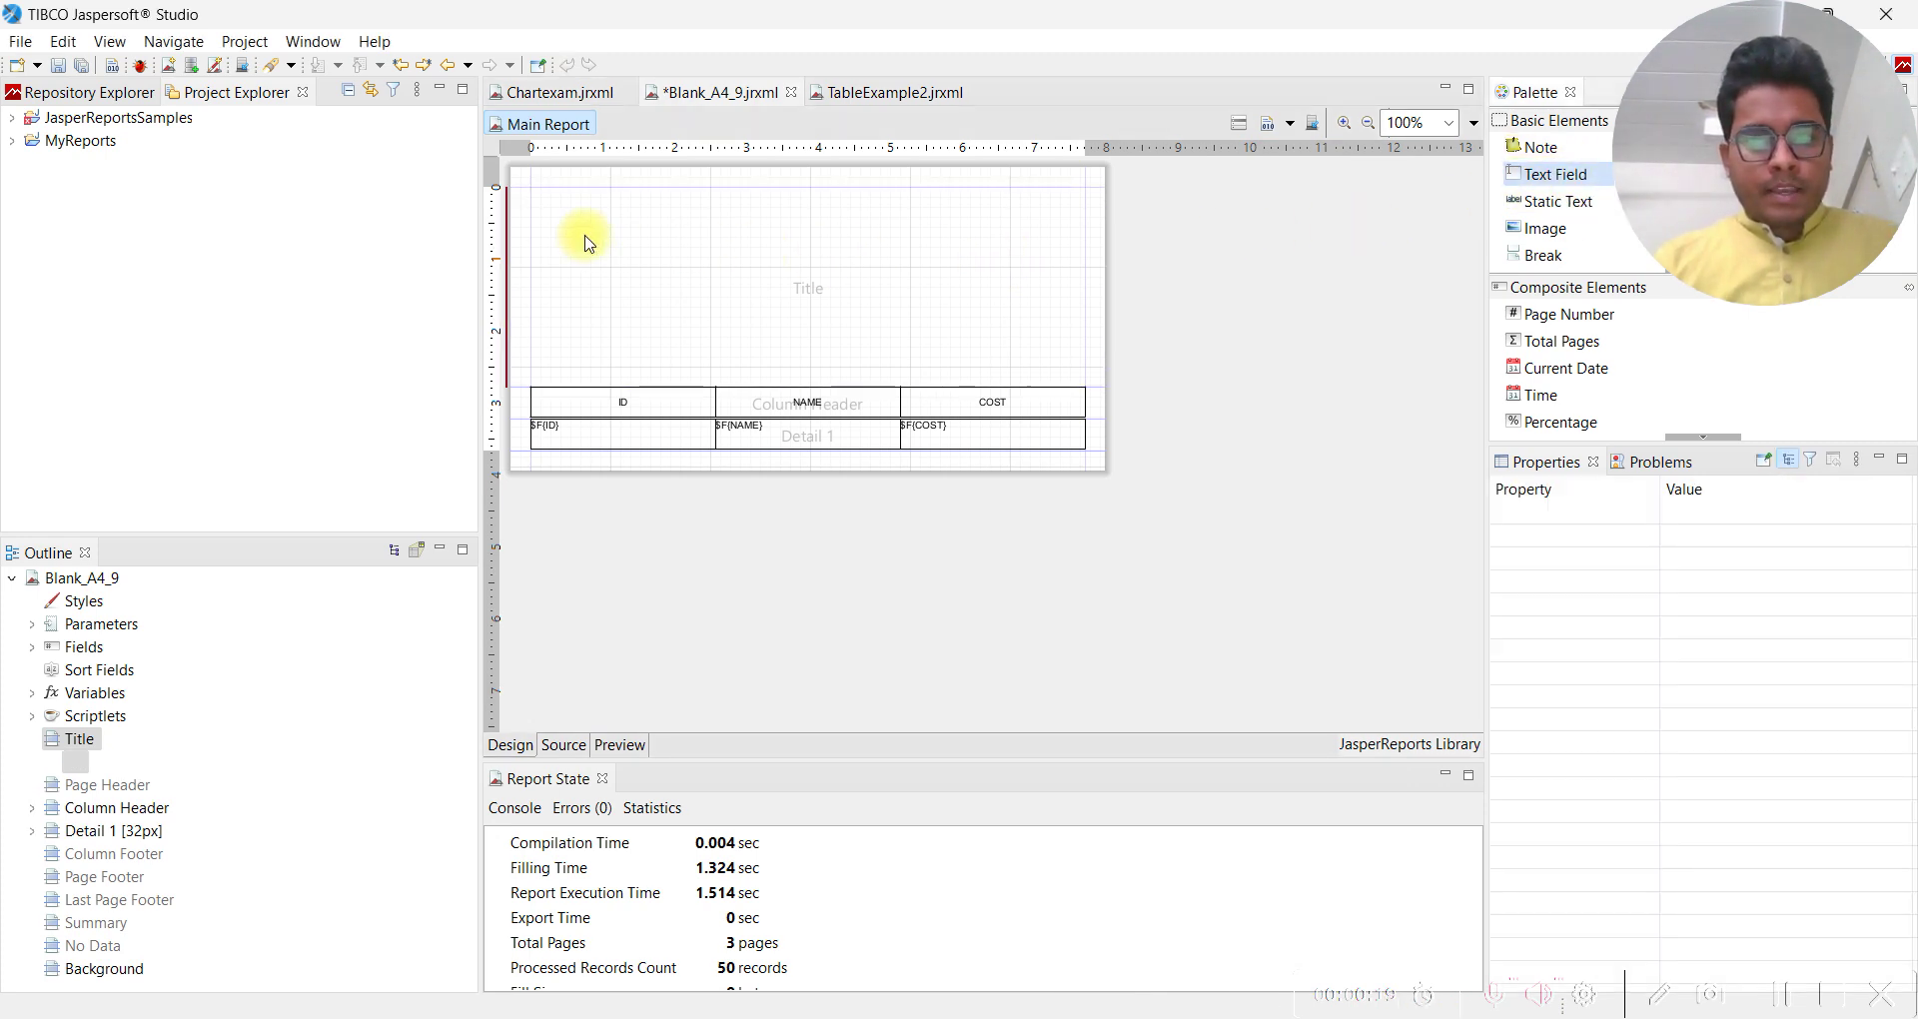
left_click(586, 237)
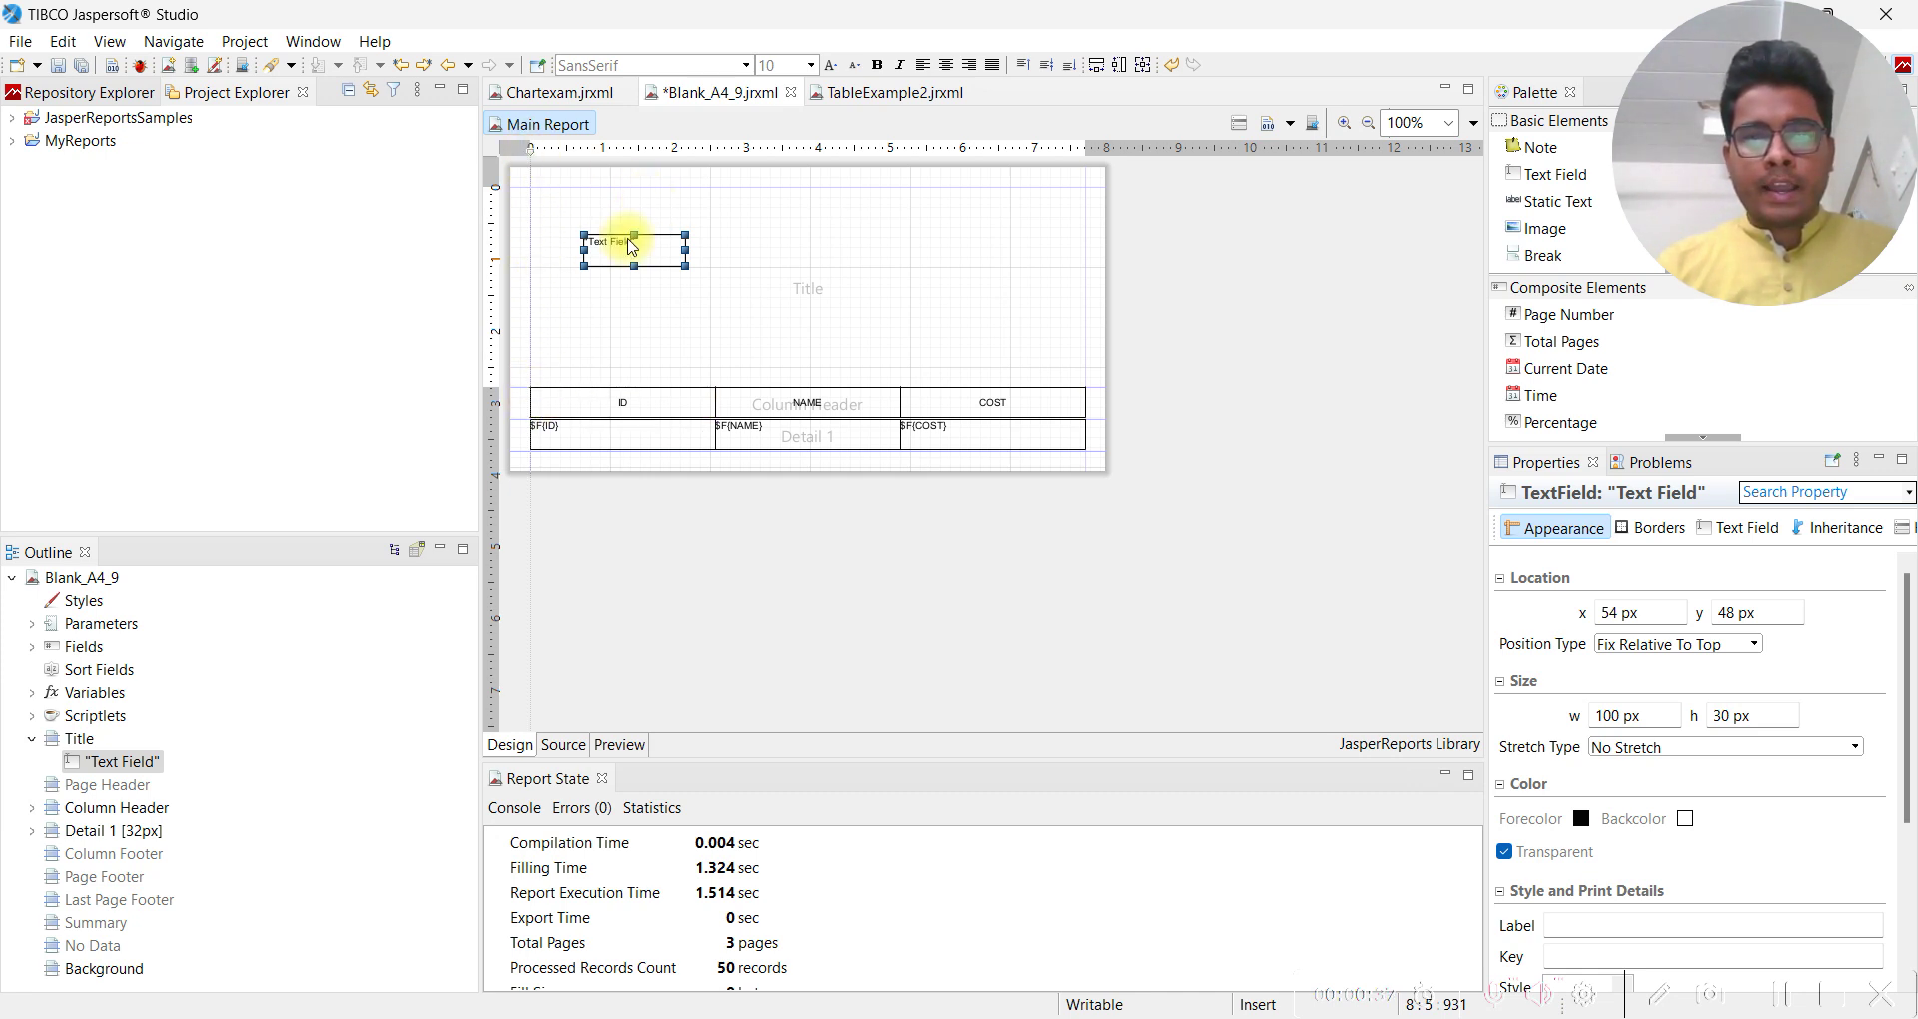
left_click(1620, 614)
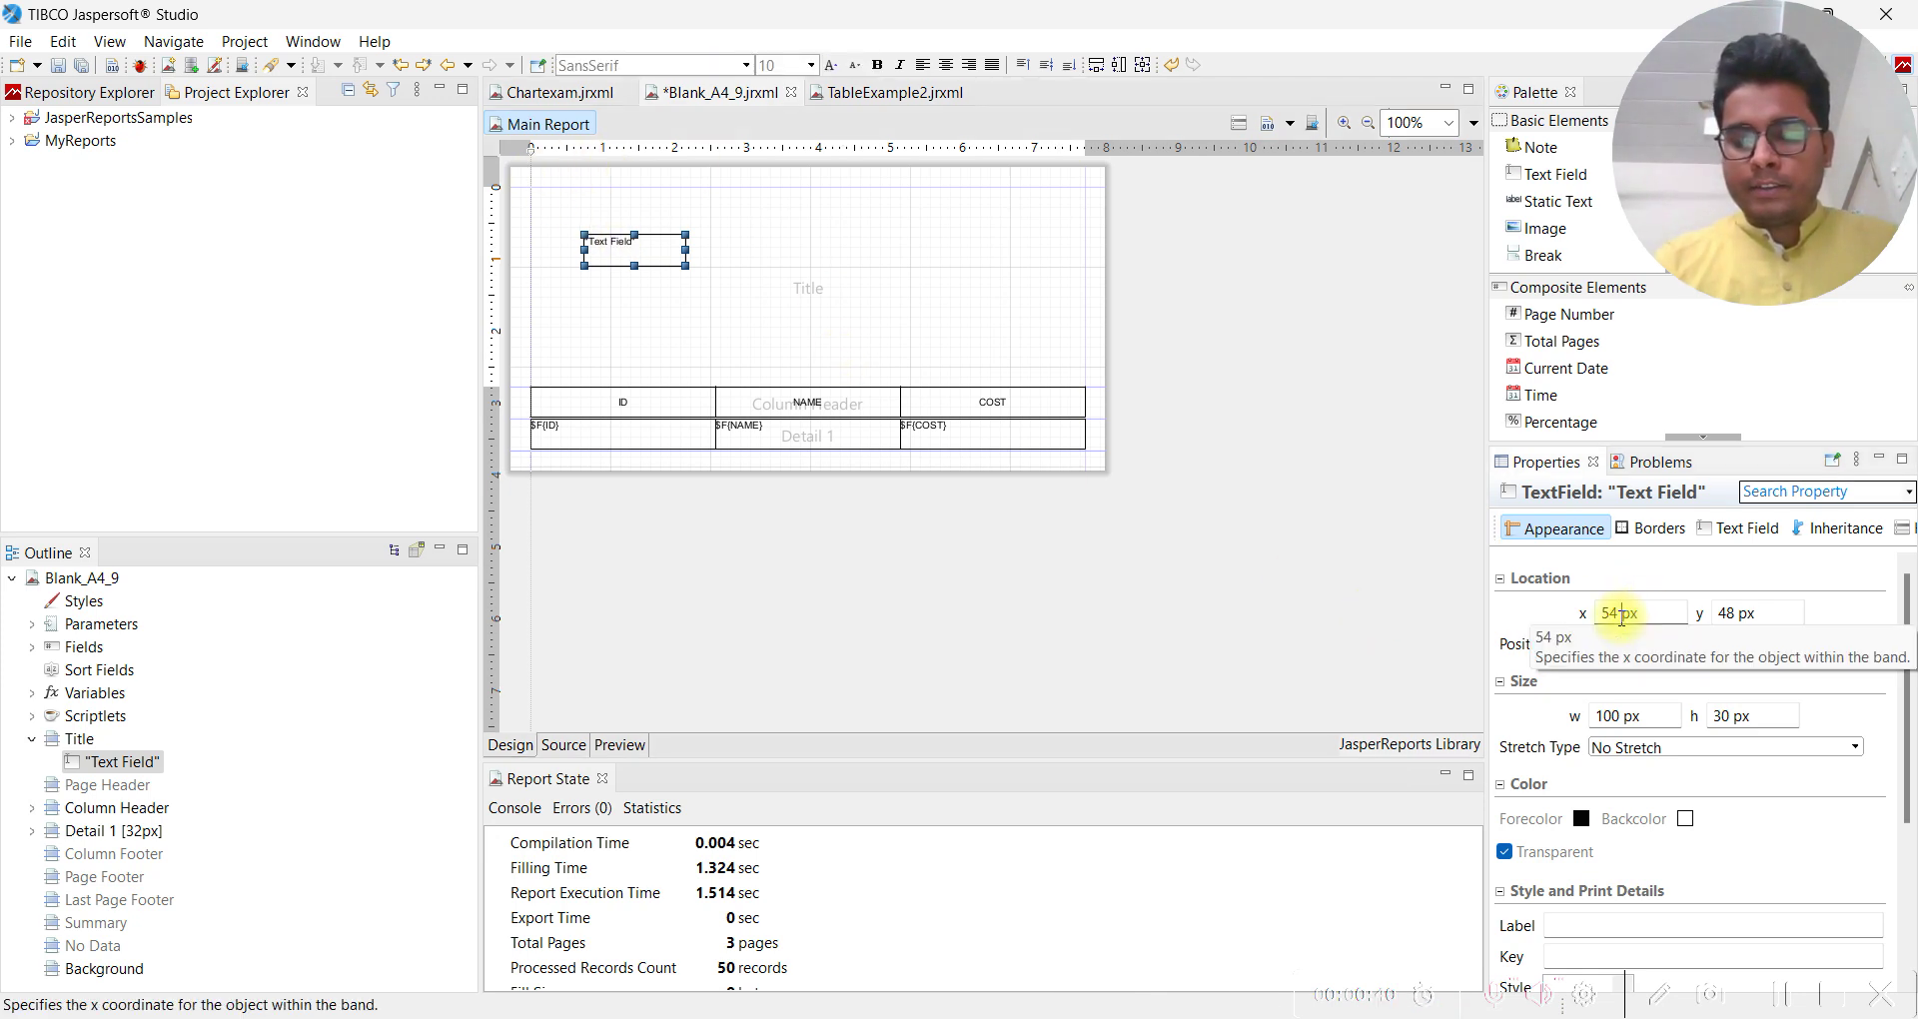
key("BackSpace")
key("BackSpace")
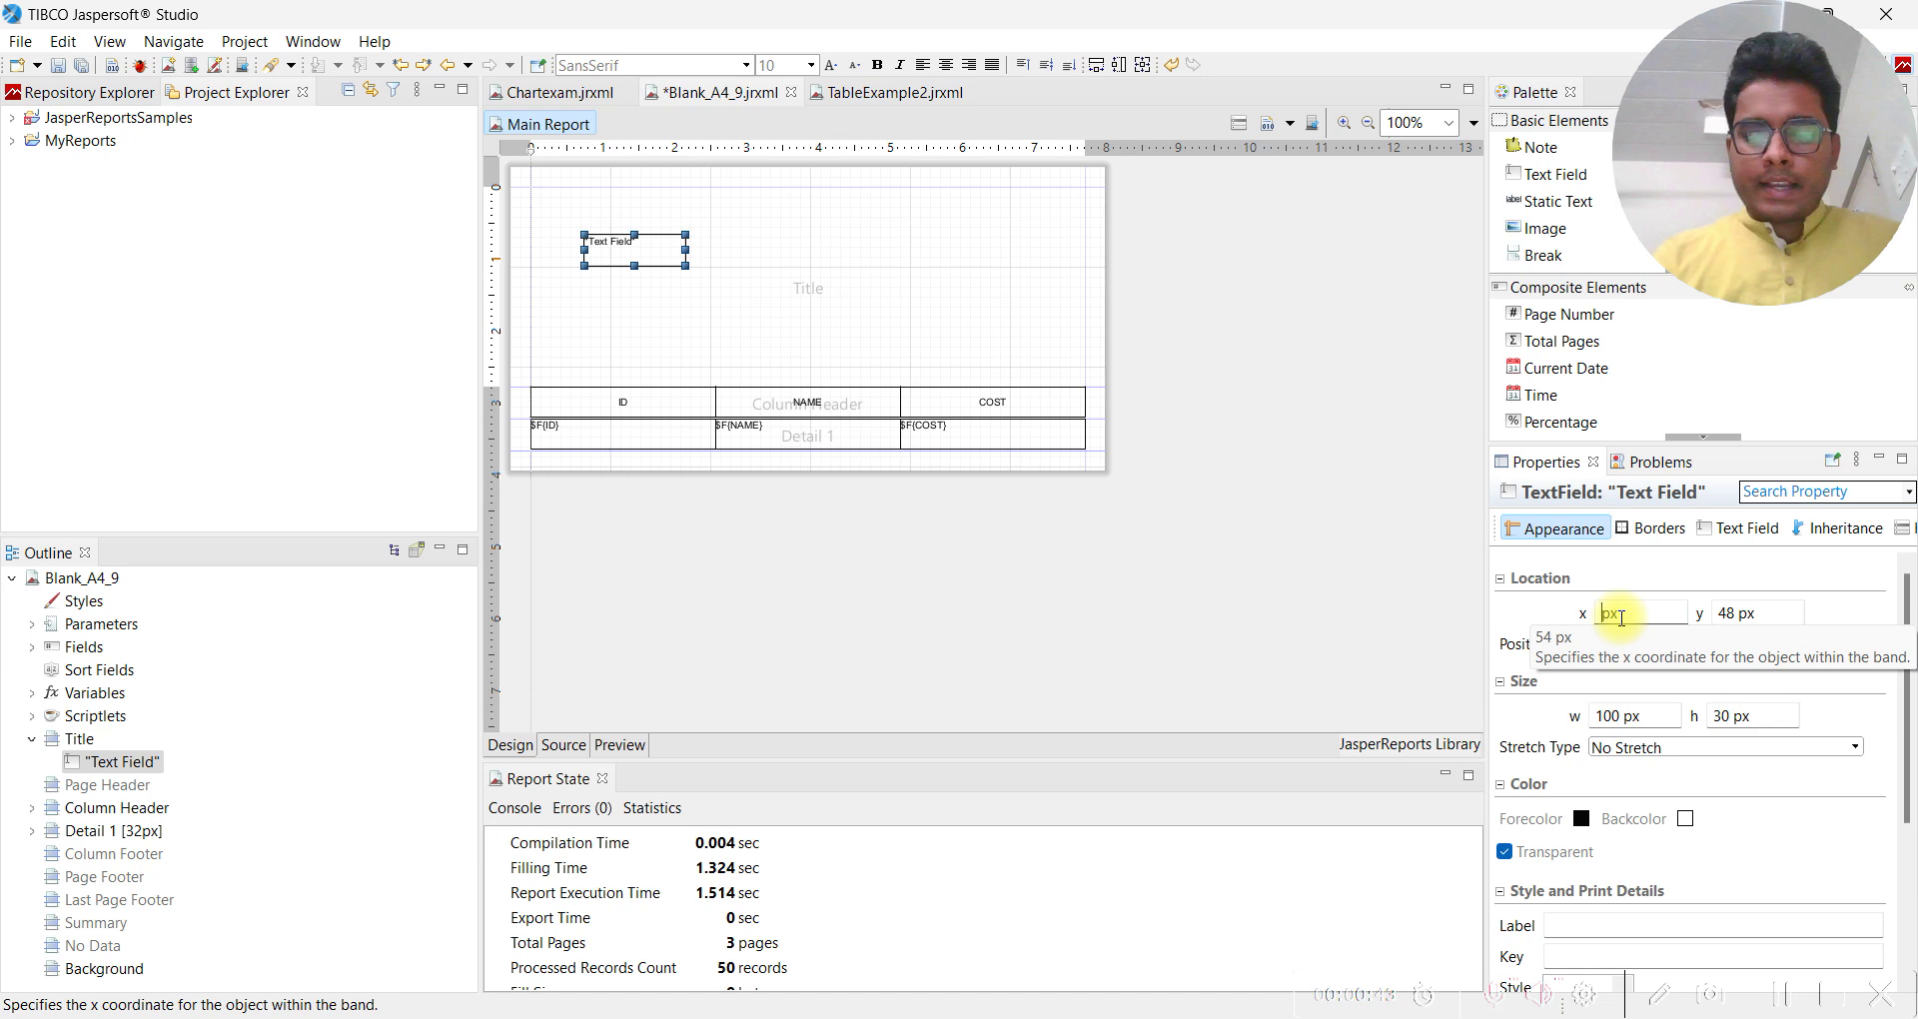
type("0")
key("Return")
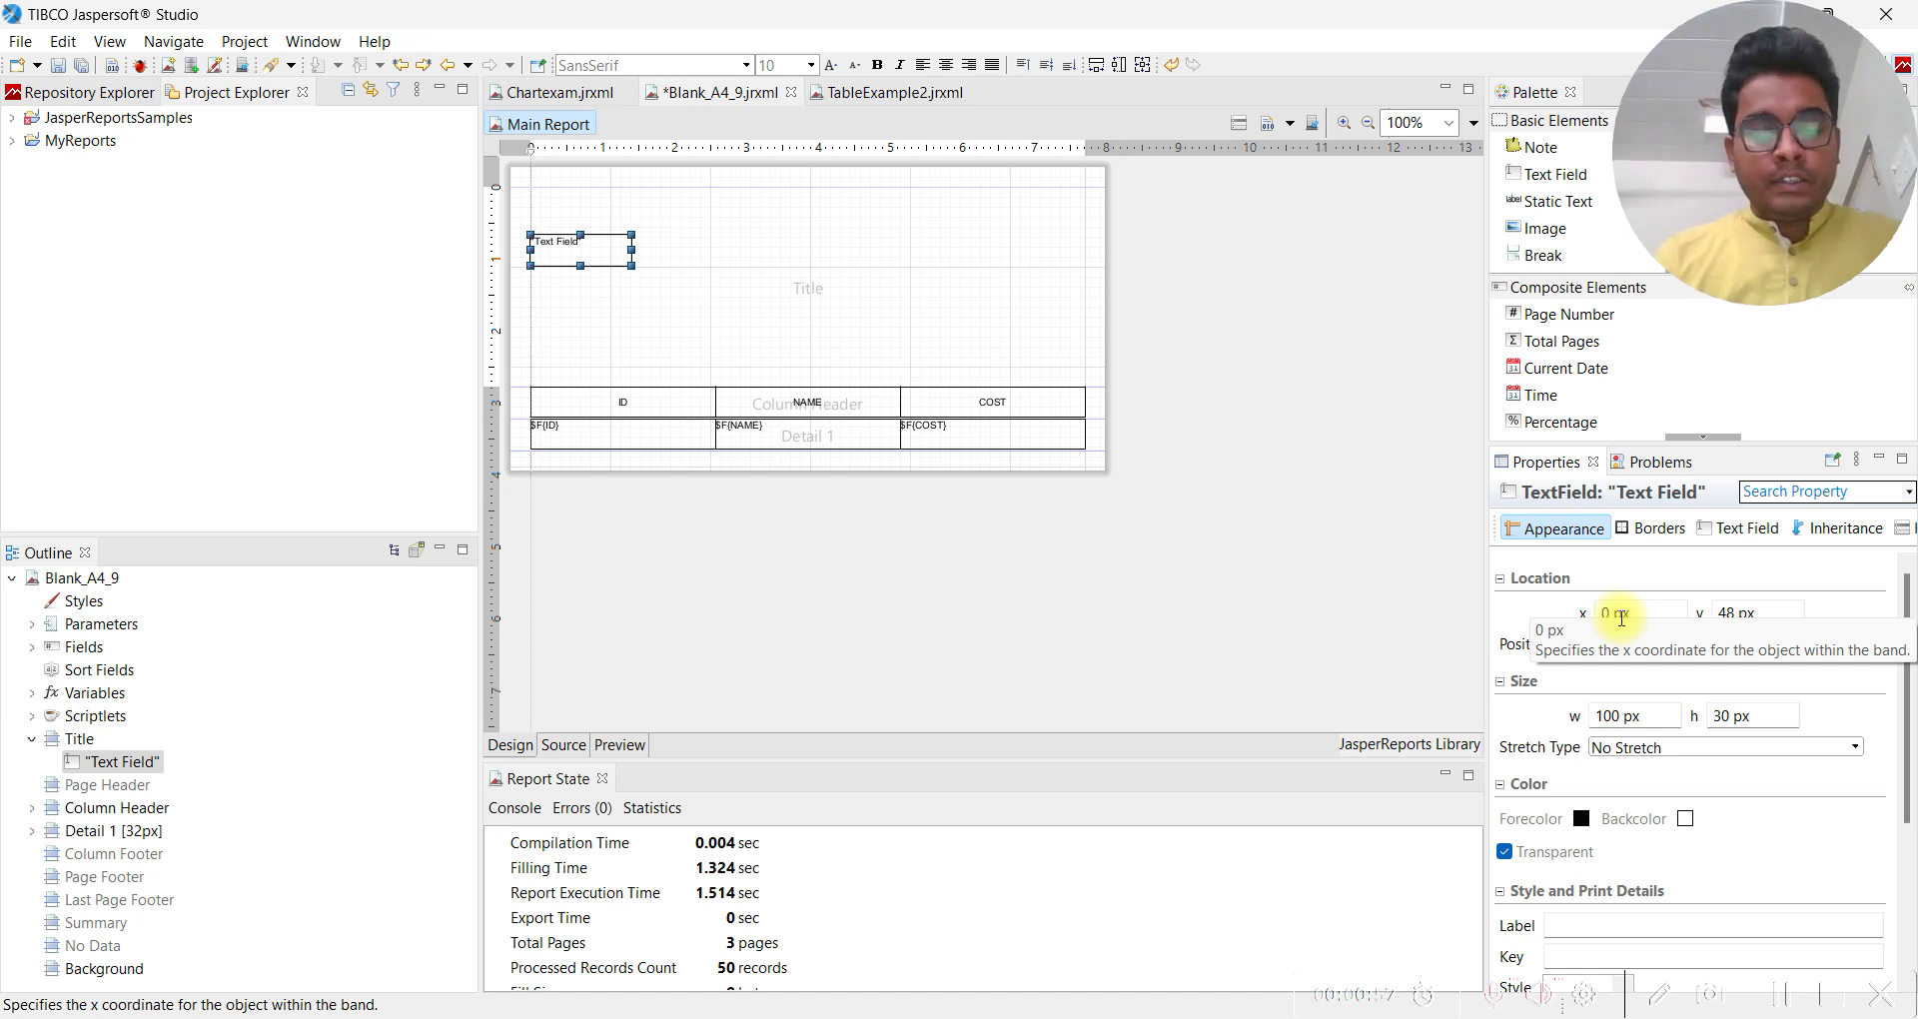
Try an x position of 40 px for the text field and return it to 0 px
type("4")
key("Return")
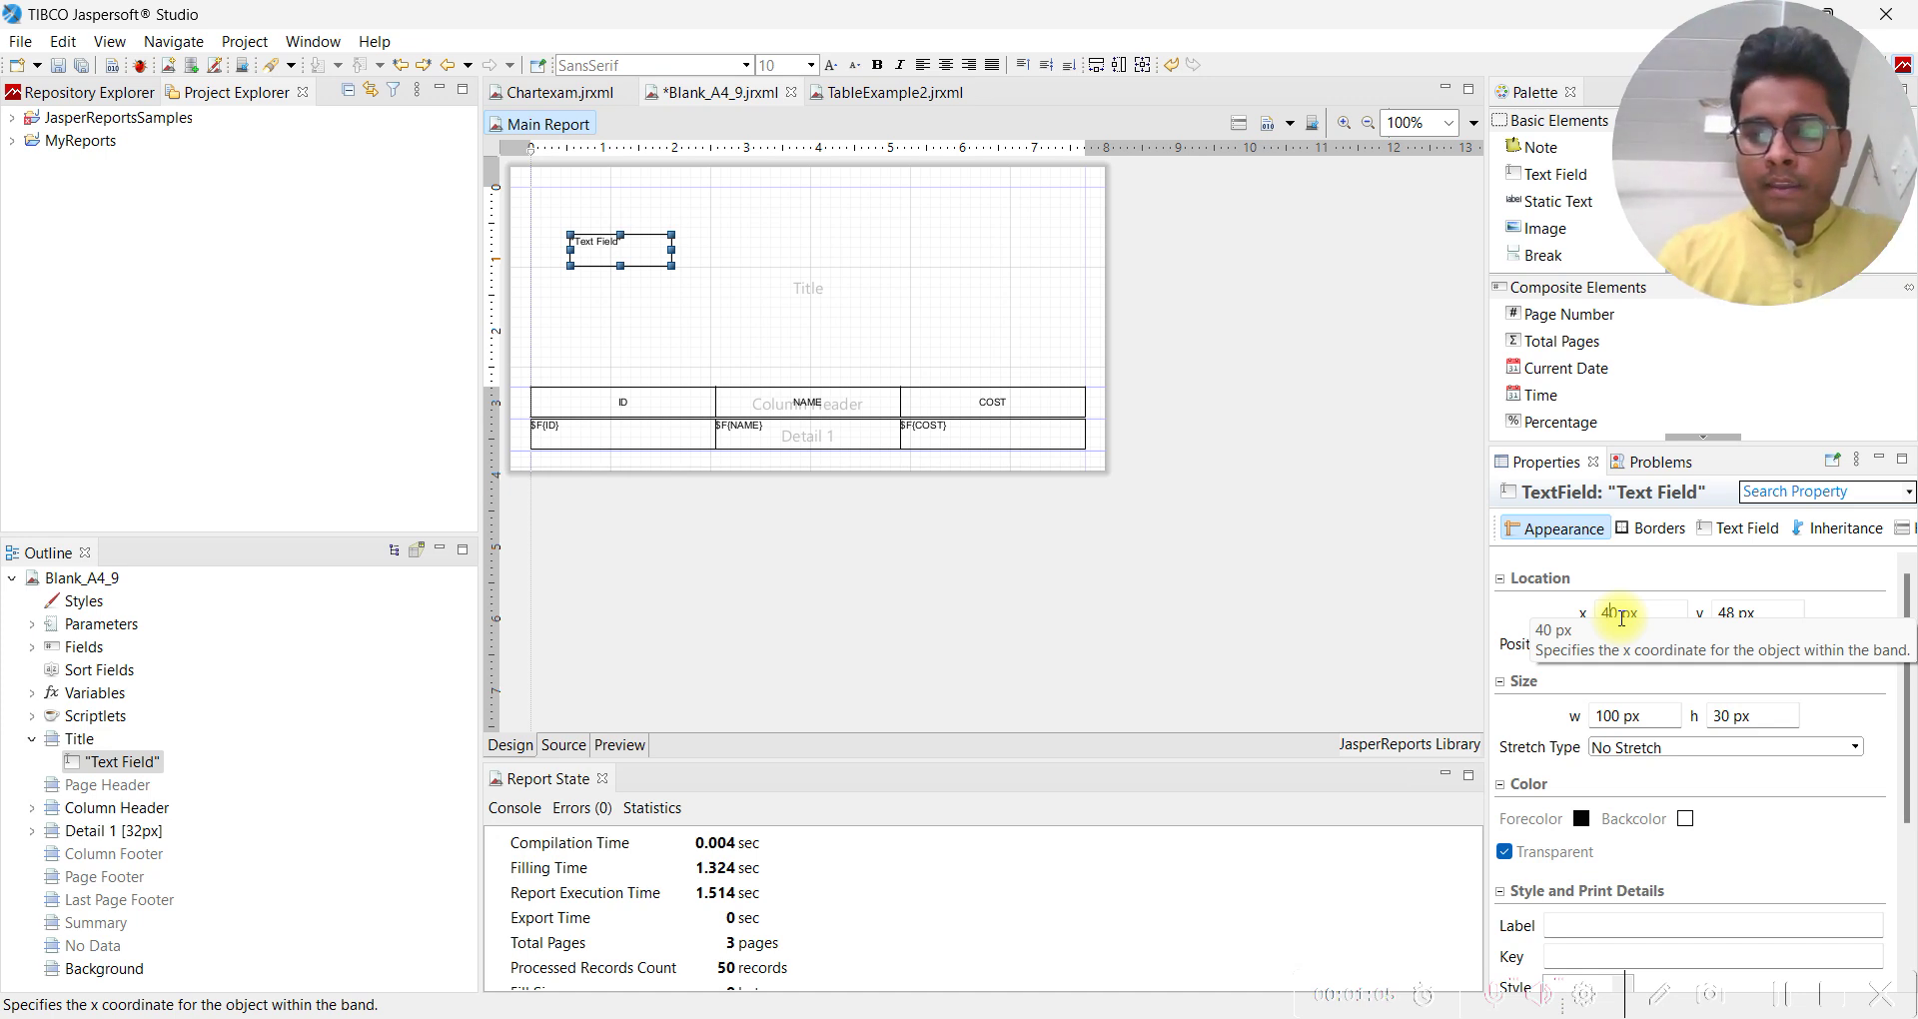
double_click(1613, 612)
type("6")
key("Return")
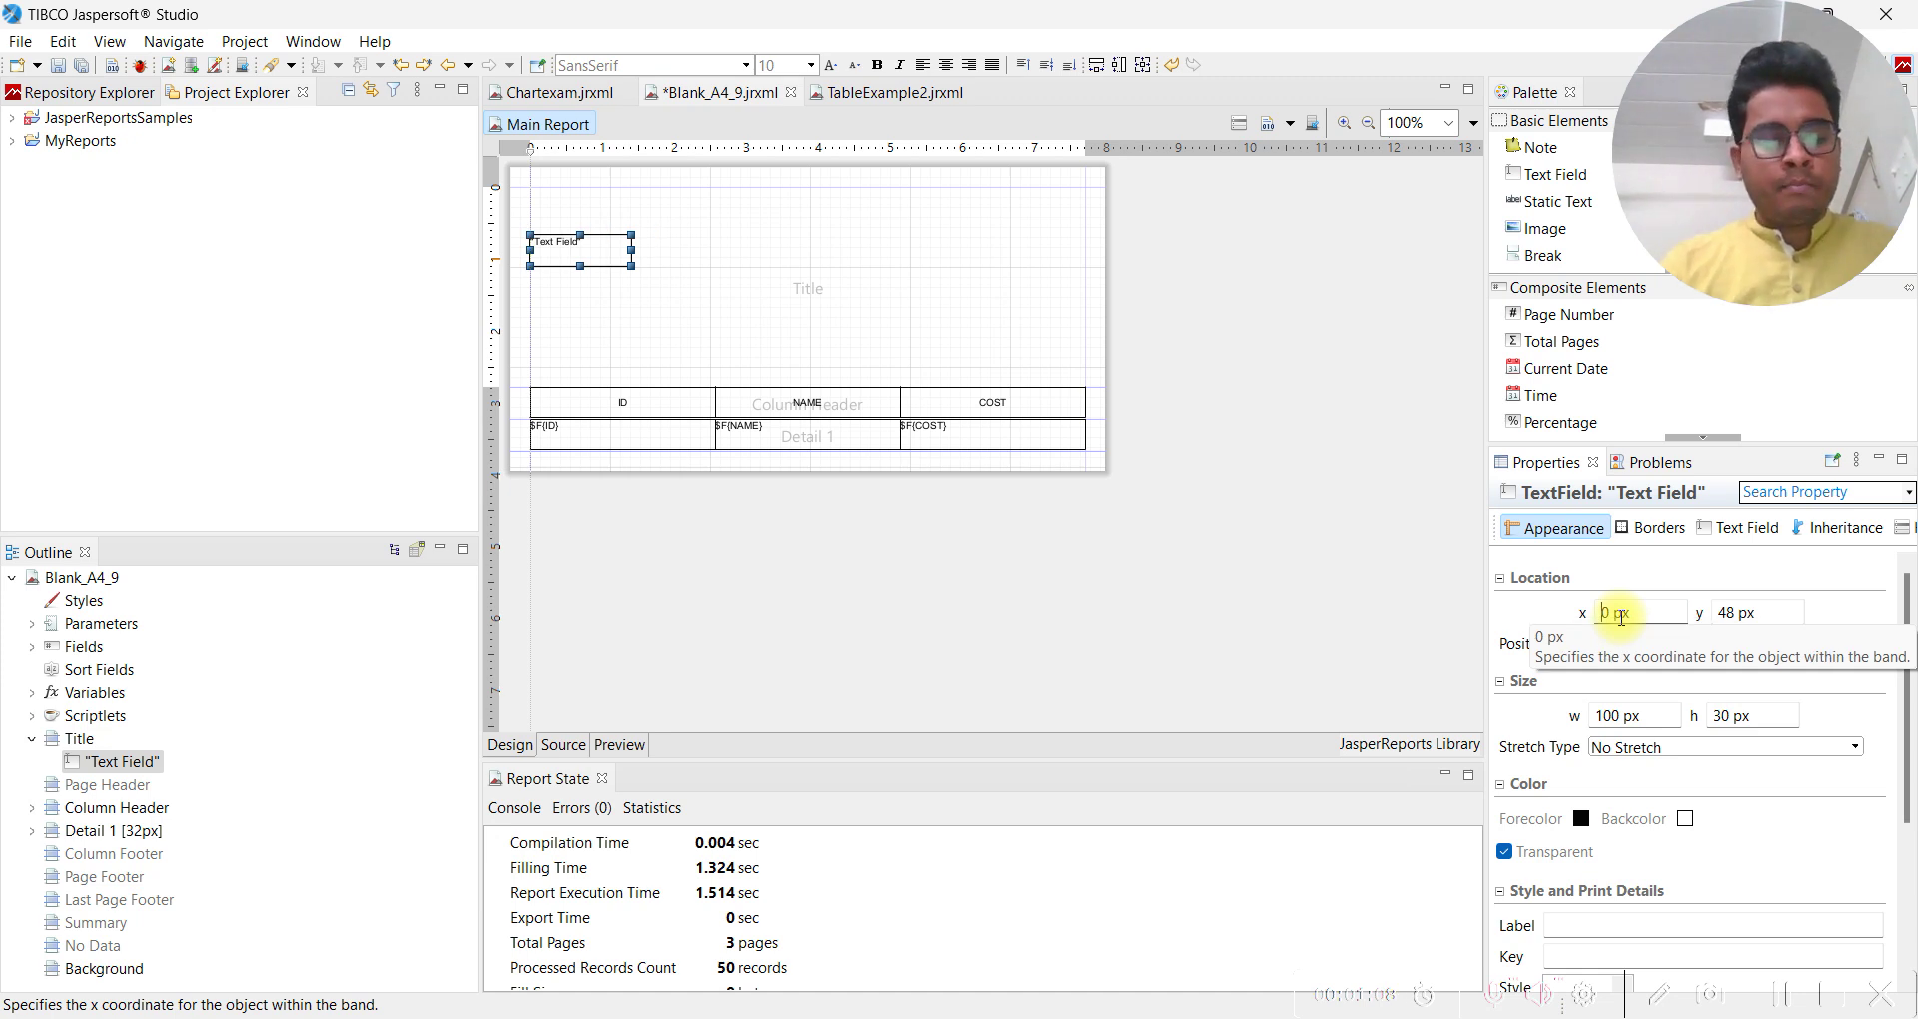
Shift the text field horizontally to x 10 px and to x 300 px
left_click(1604, 613)
type("1")
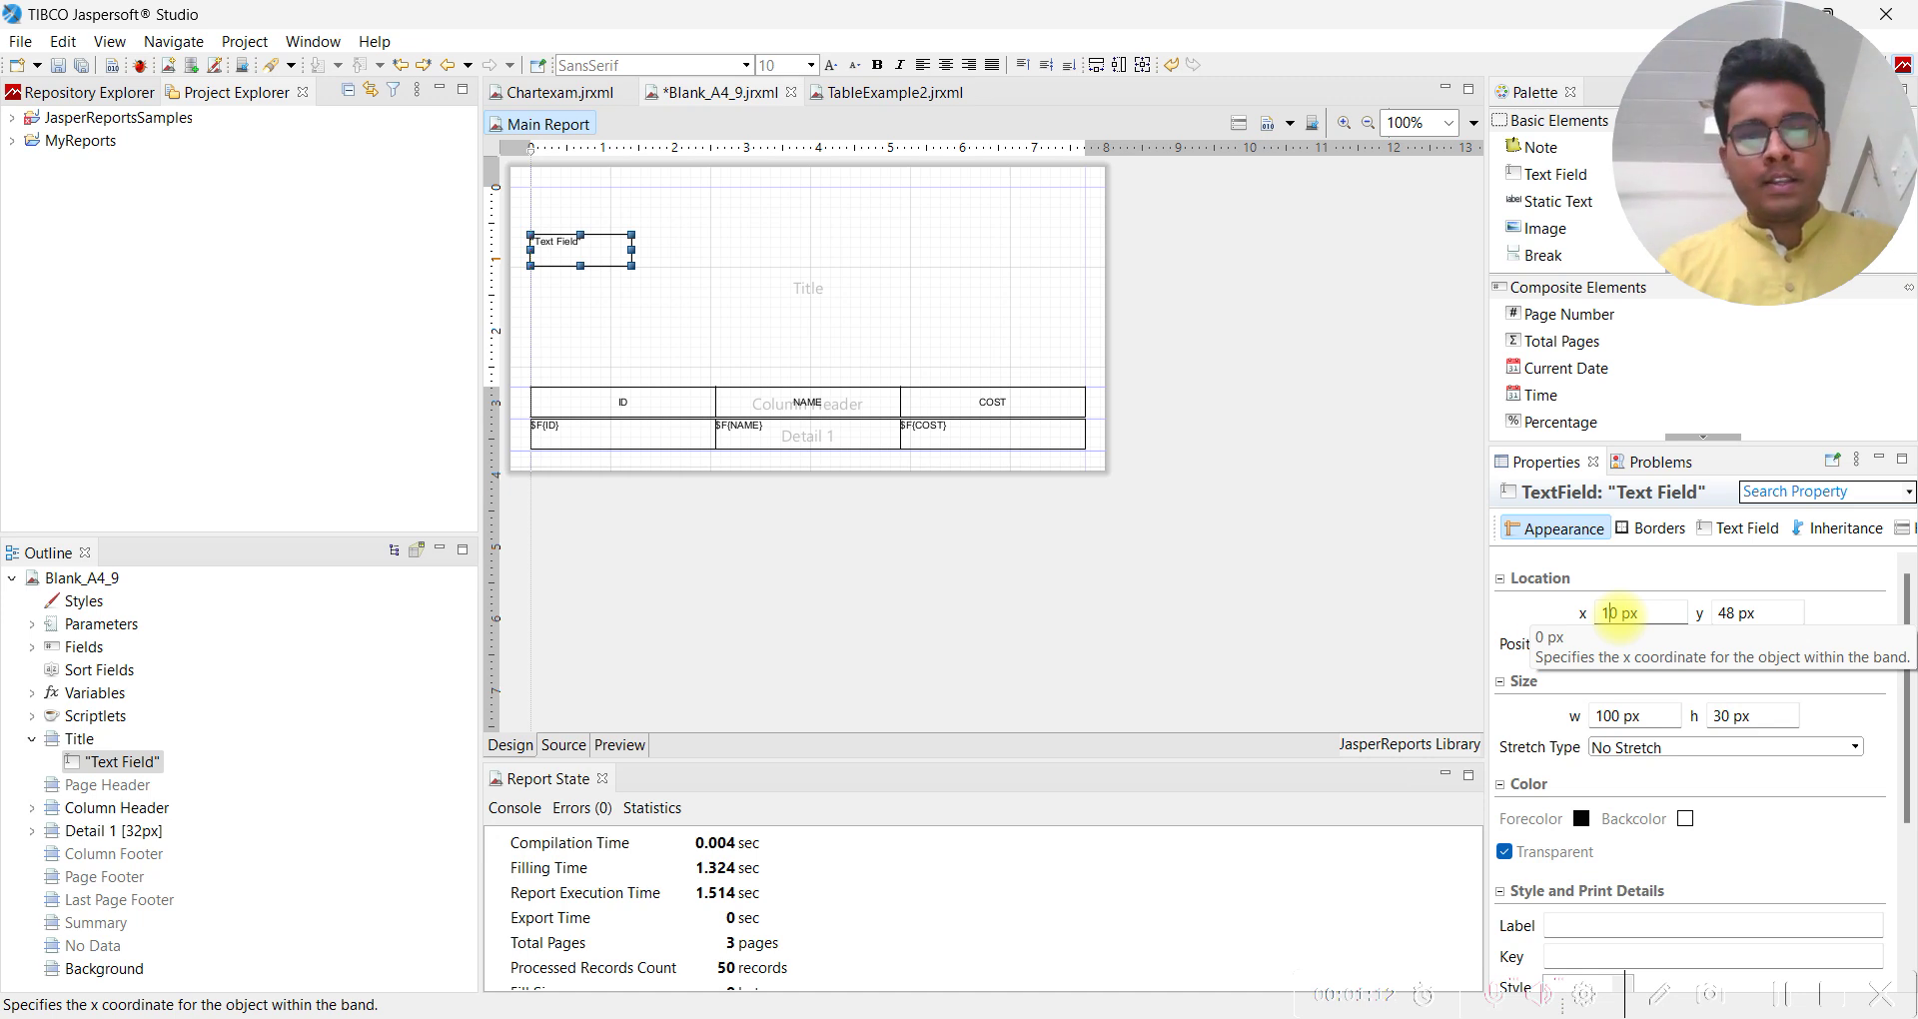
key("Return")
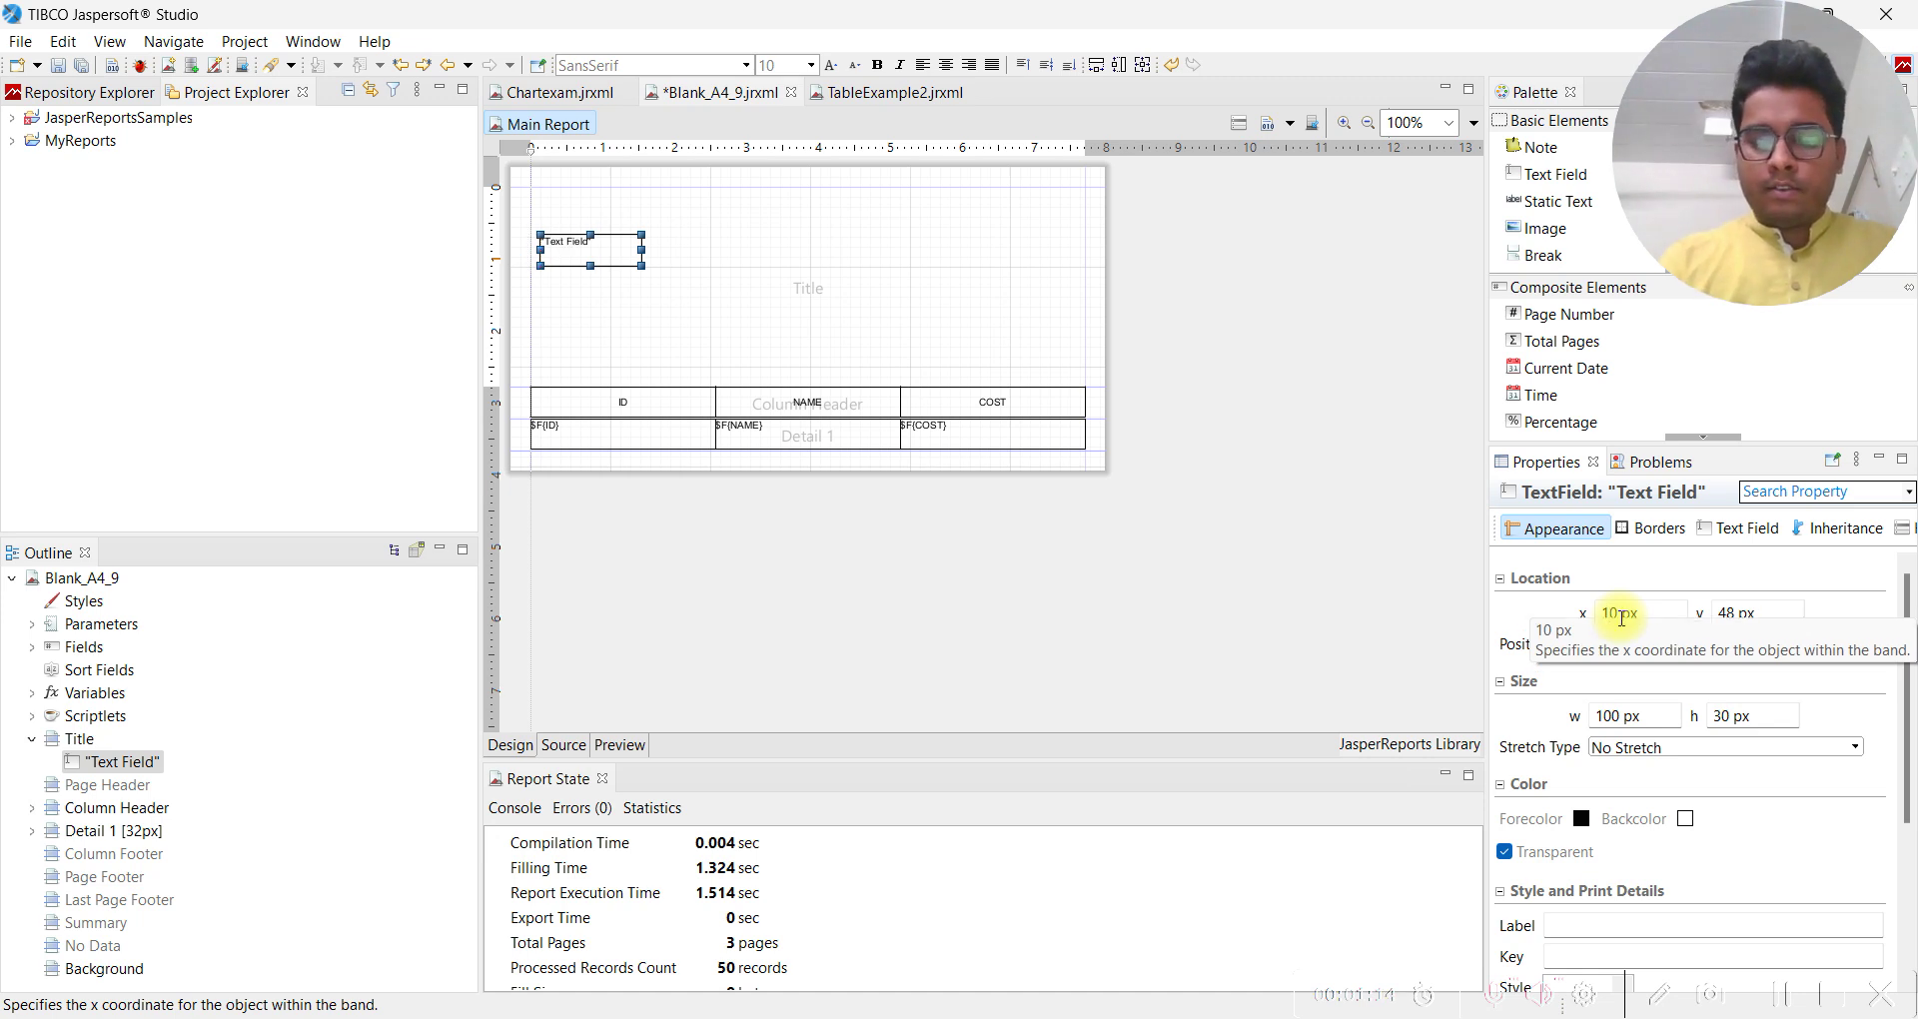
key("BackSpace")
type("30")
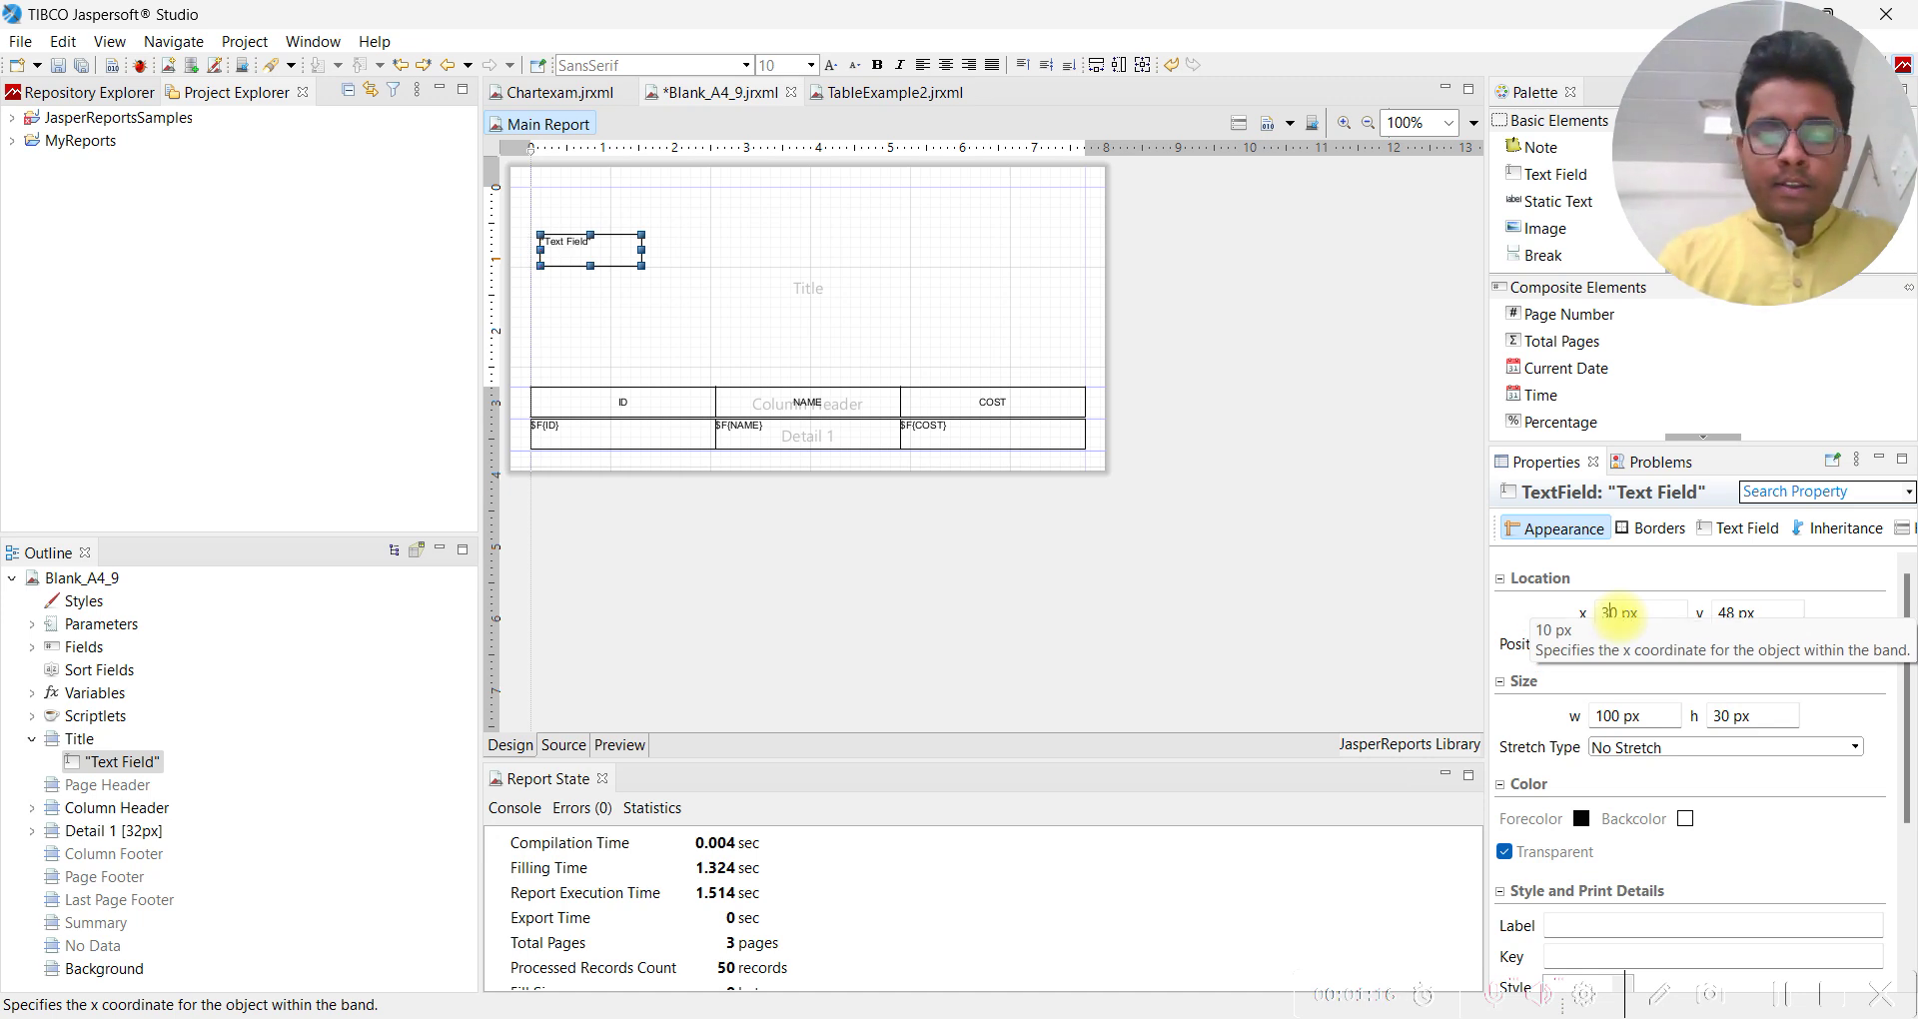
key("Return")
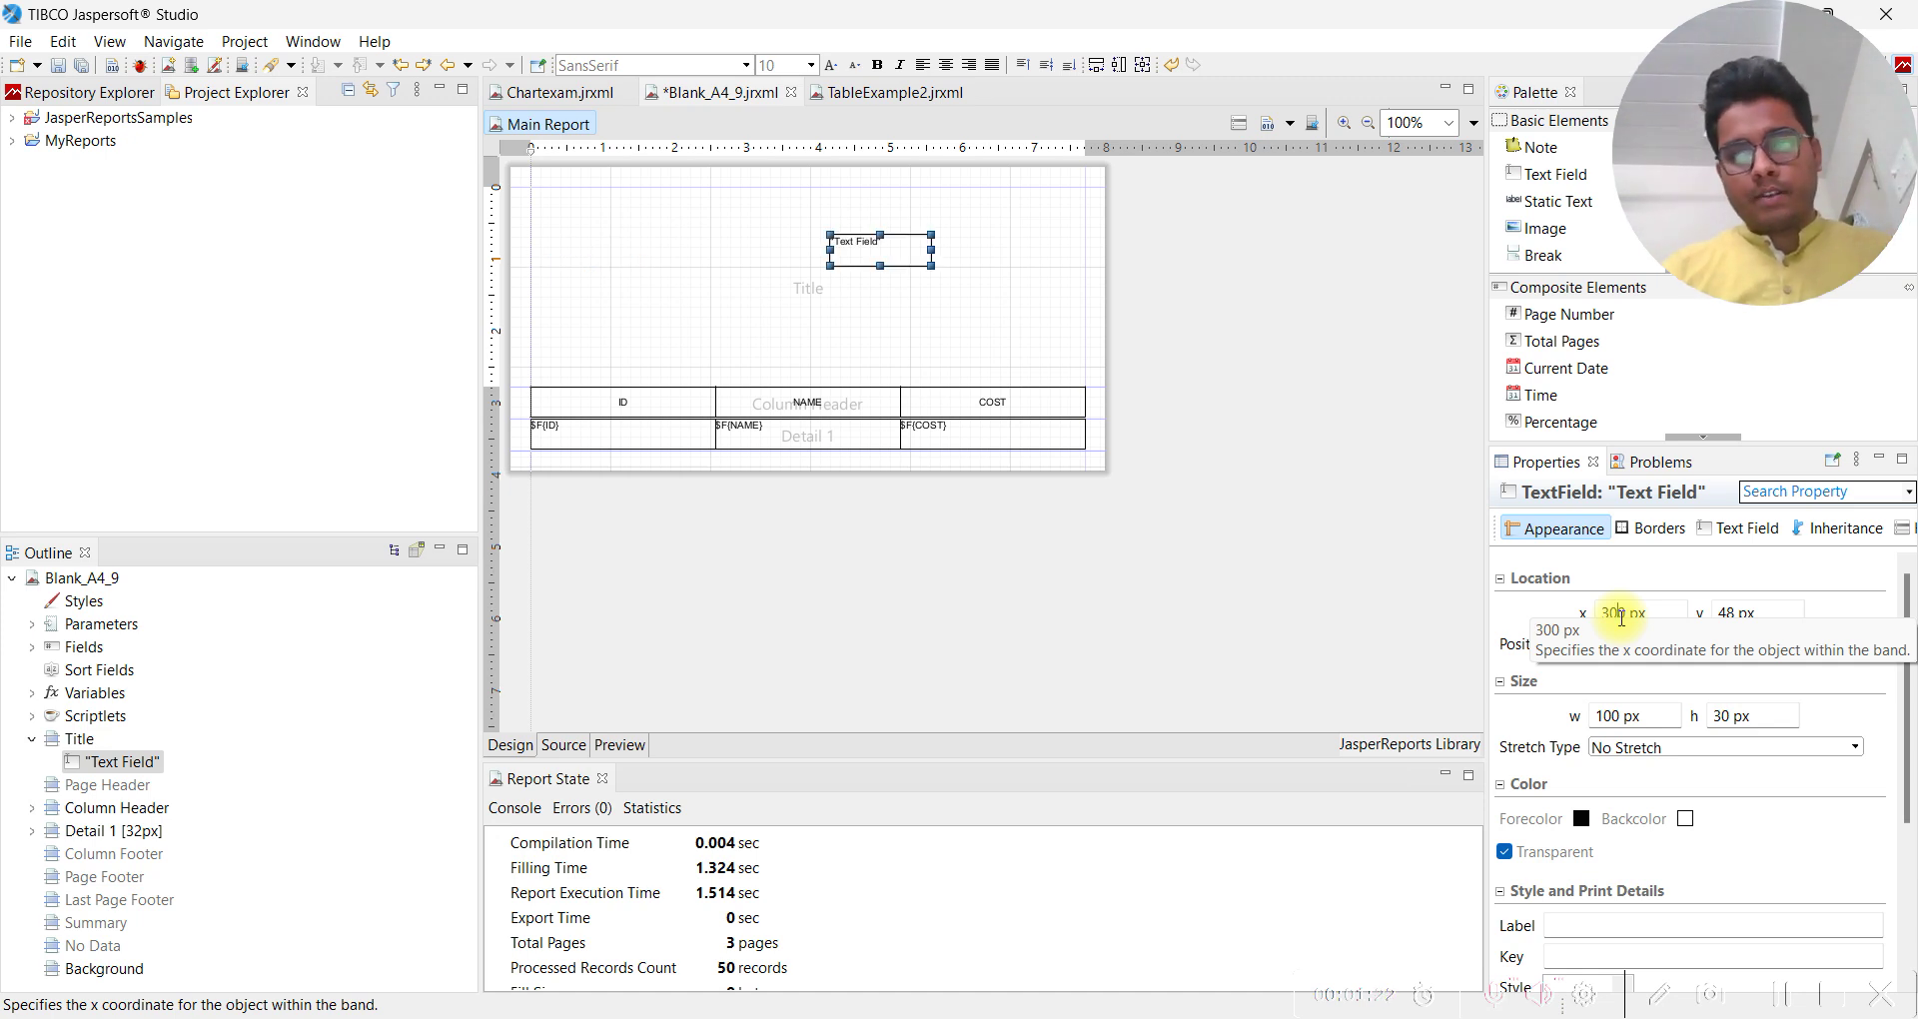
Reset the text field's x position to 0 px
key("BackSpace")
key("BackSpace")
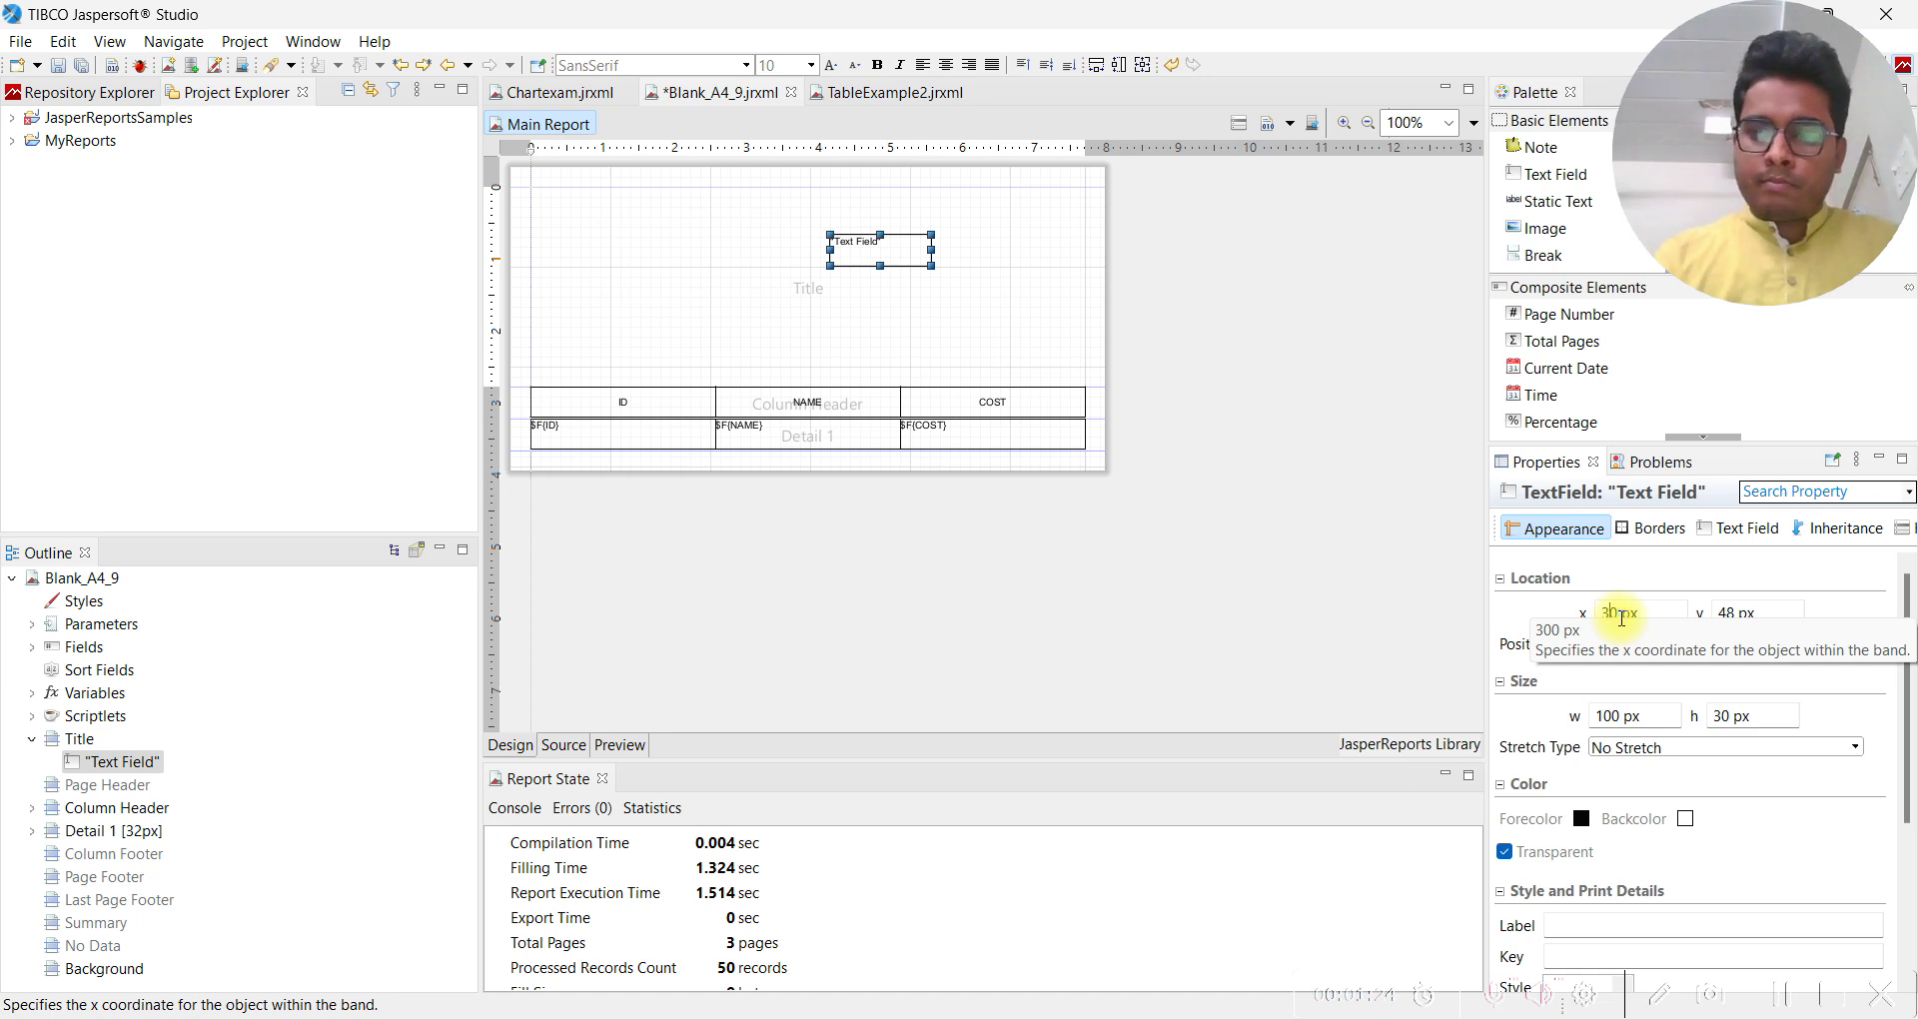
key("Delete")
type("0")
key("Return")
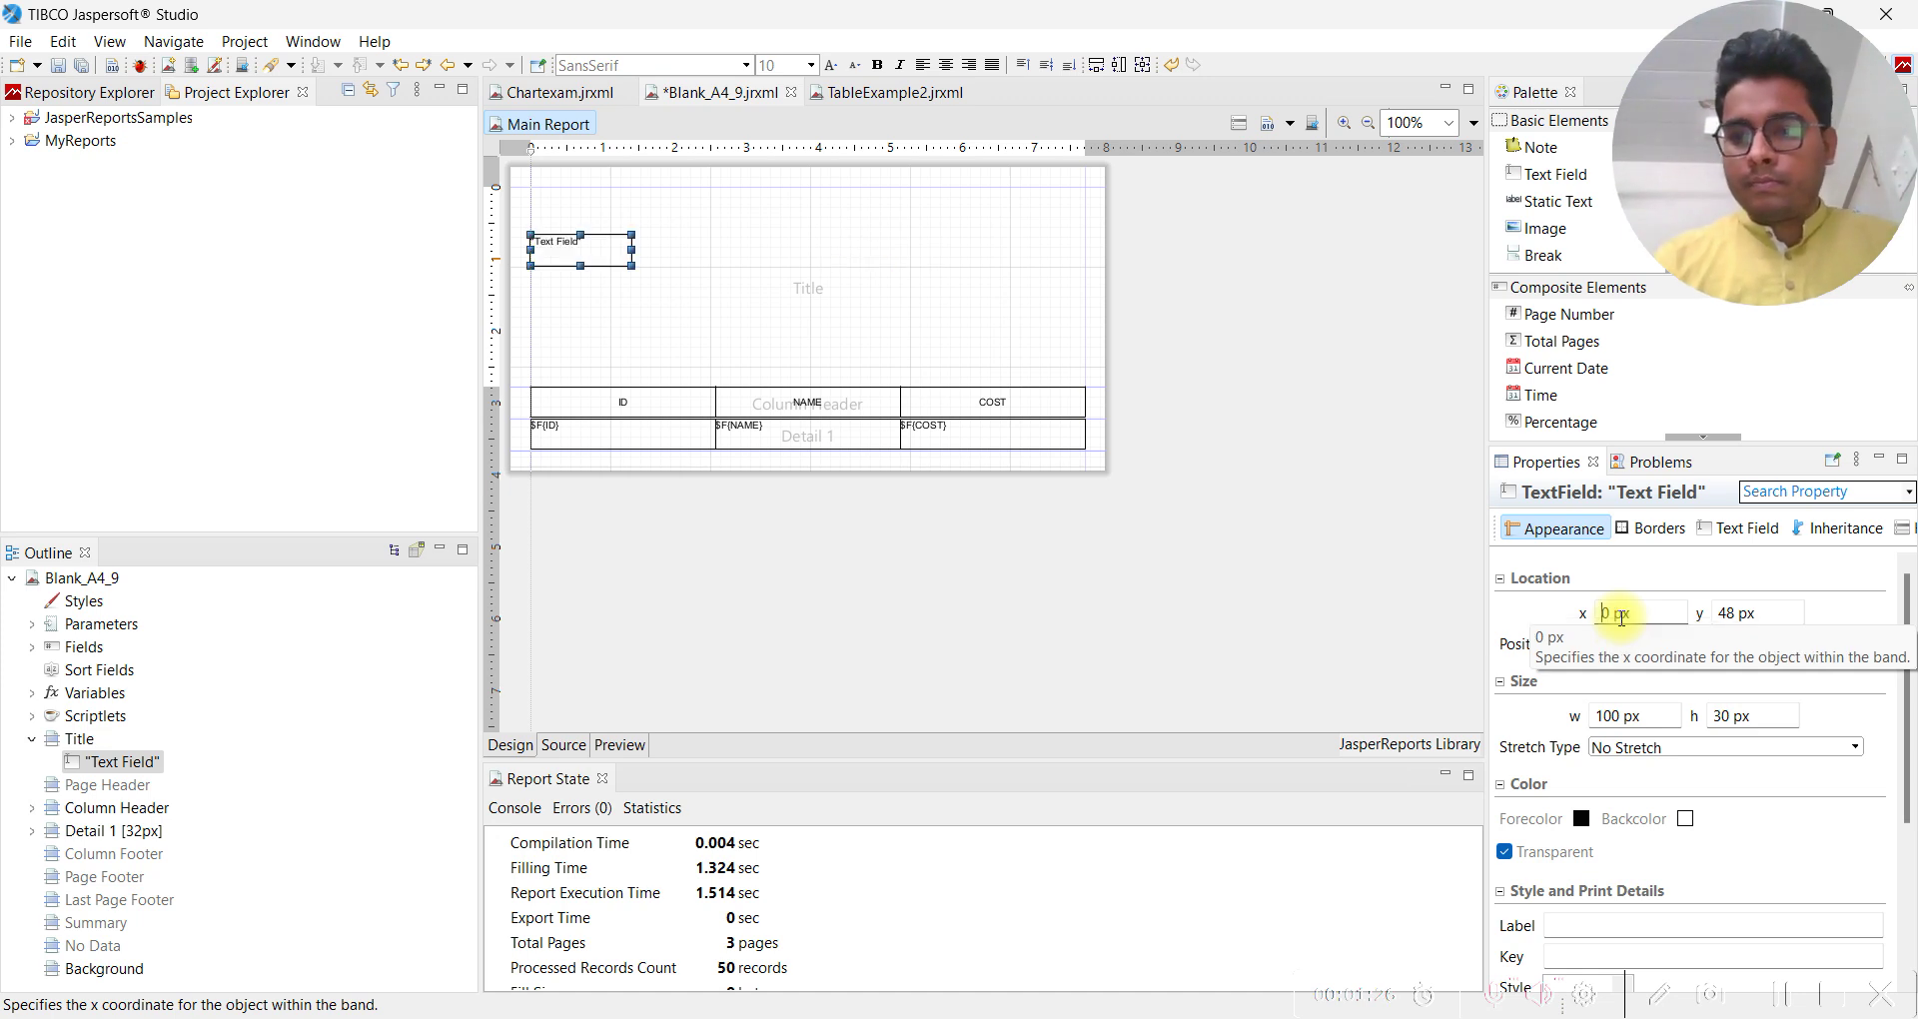
left_click(1736, 614)
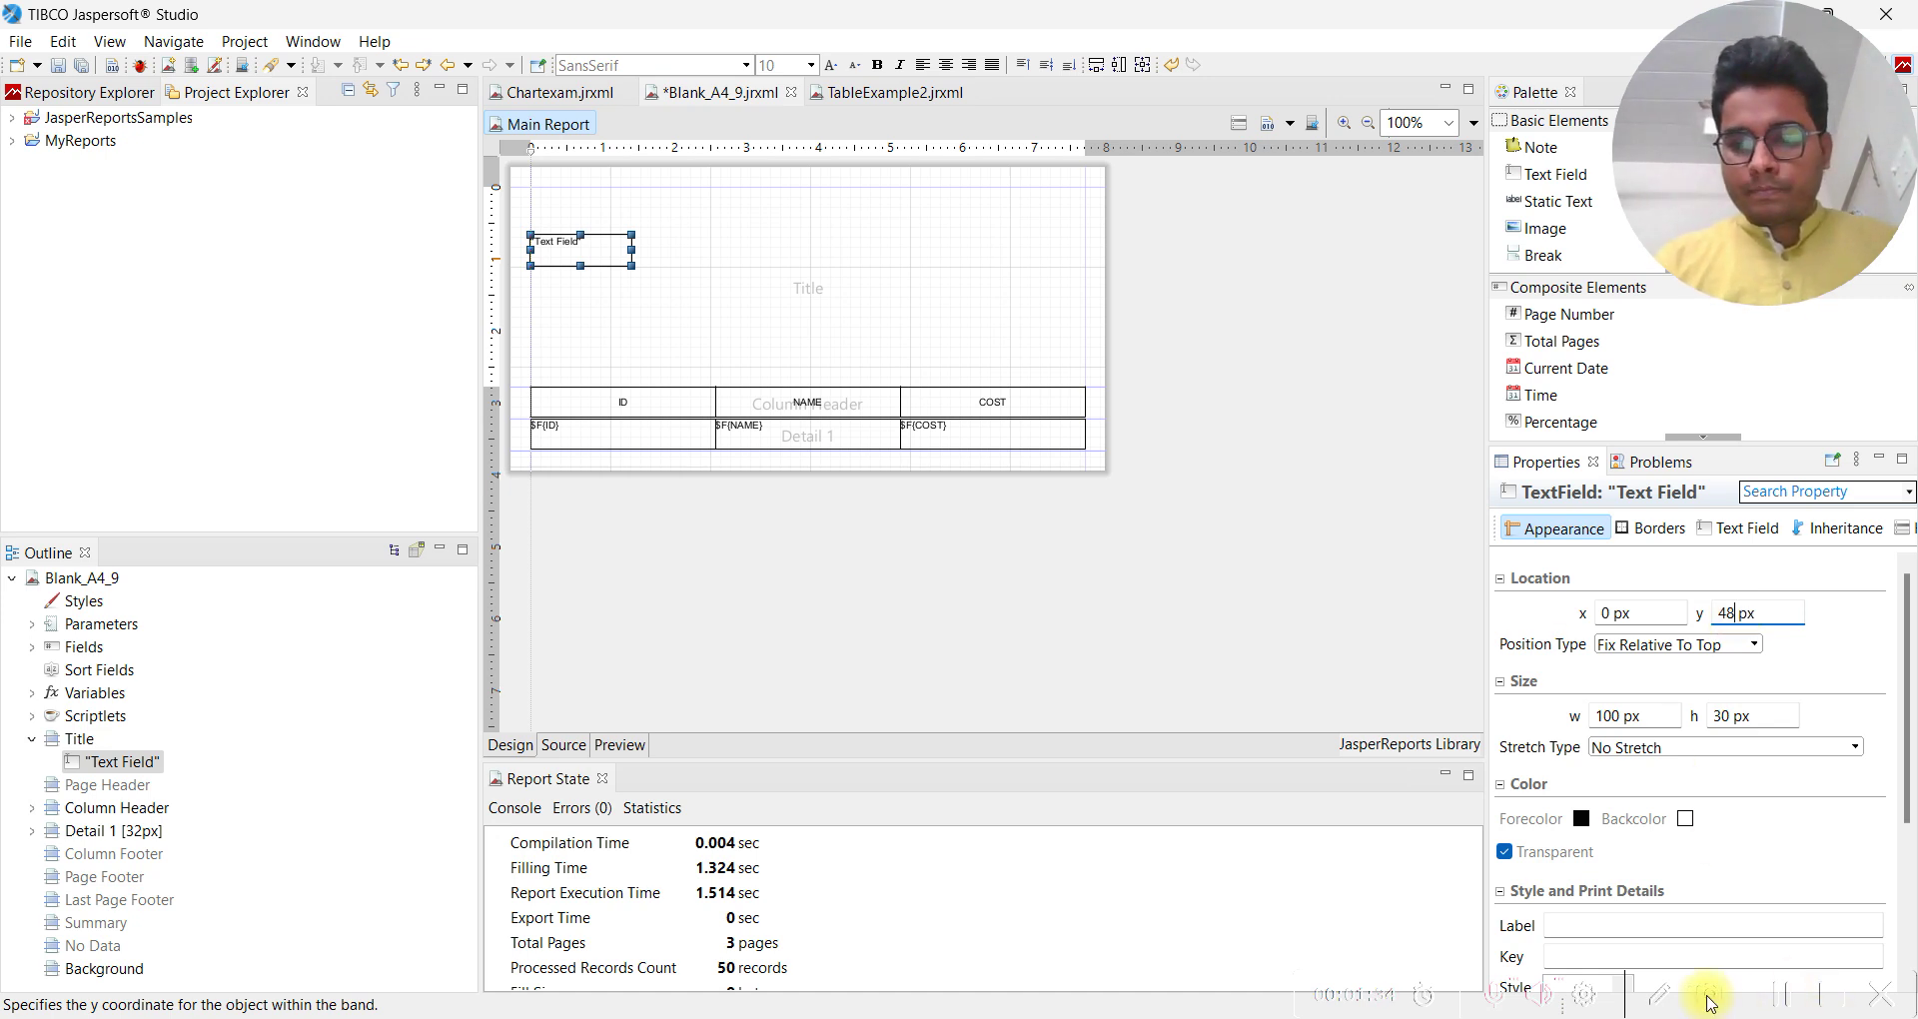
left_click(1672, 994)
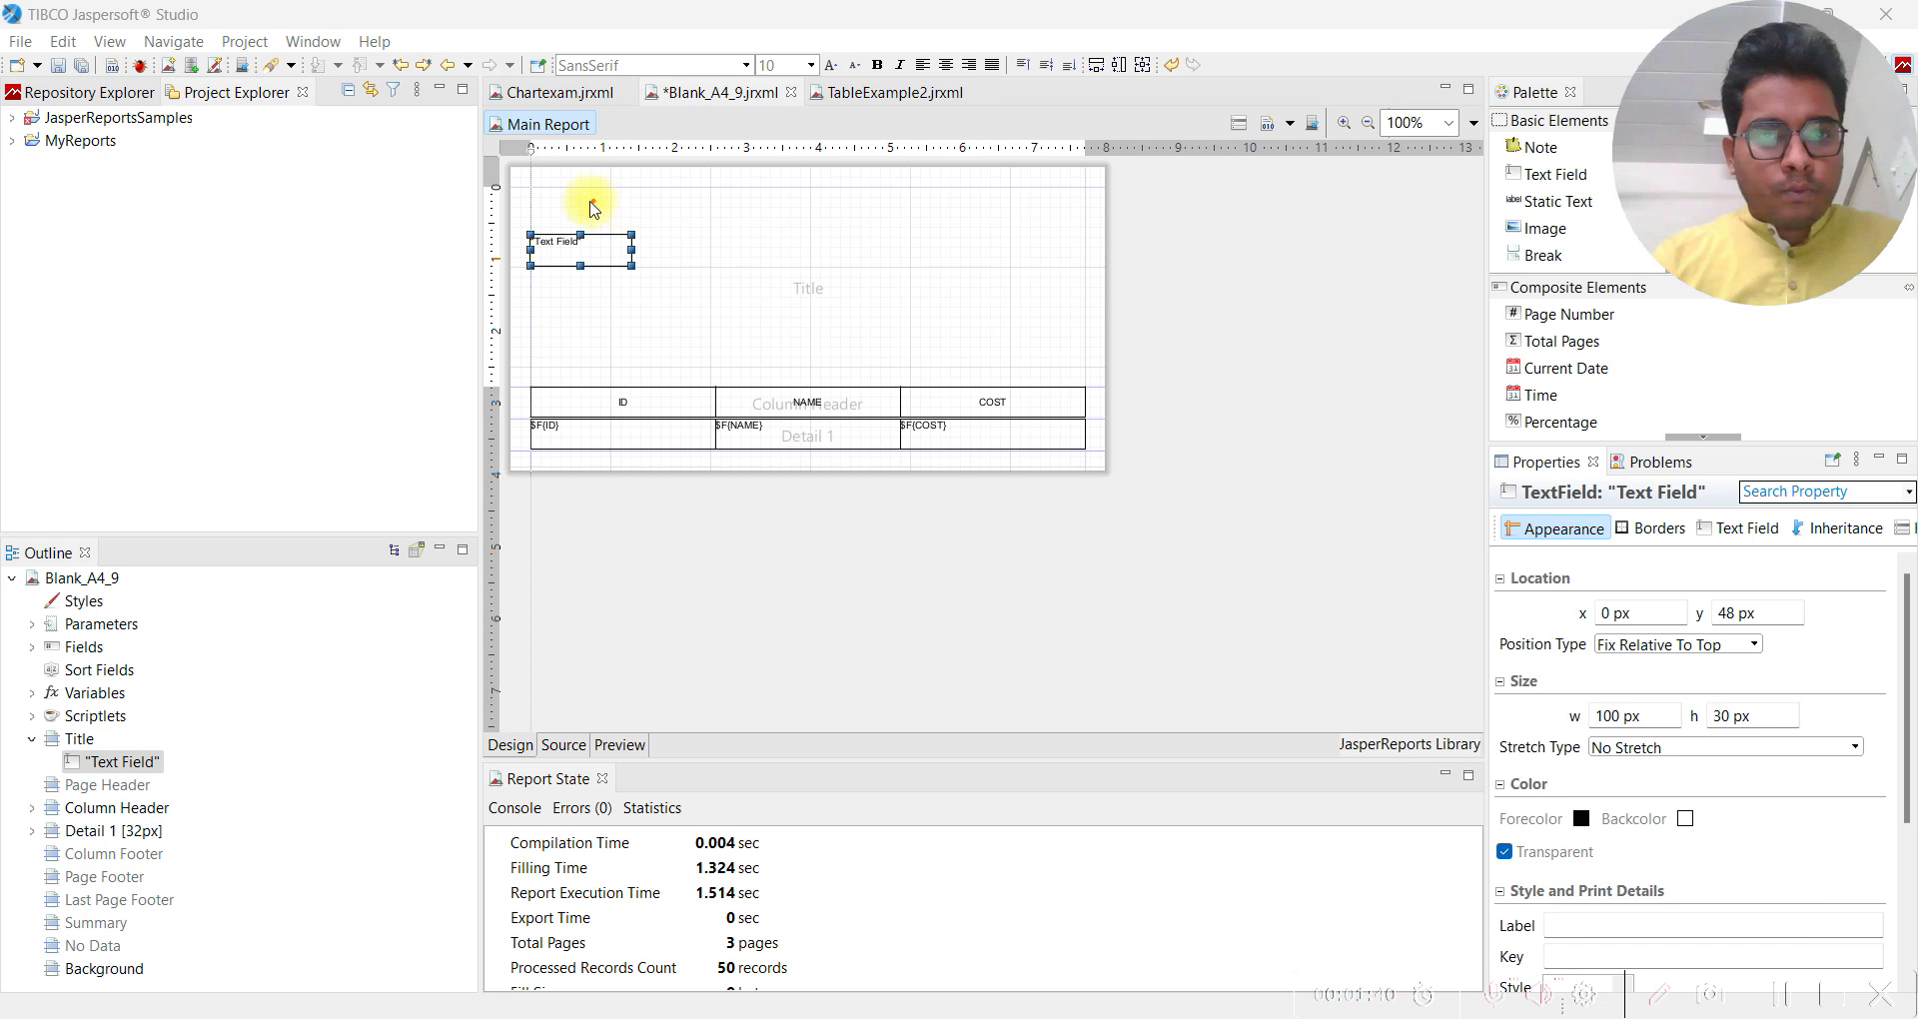
left_click_drag(523, 186, 674, 187)
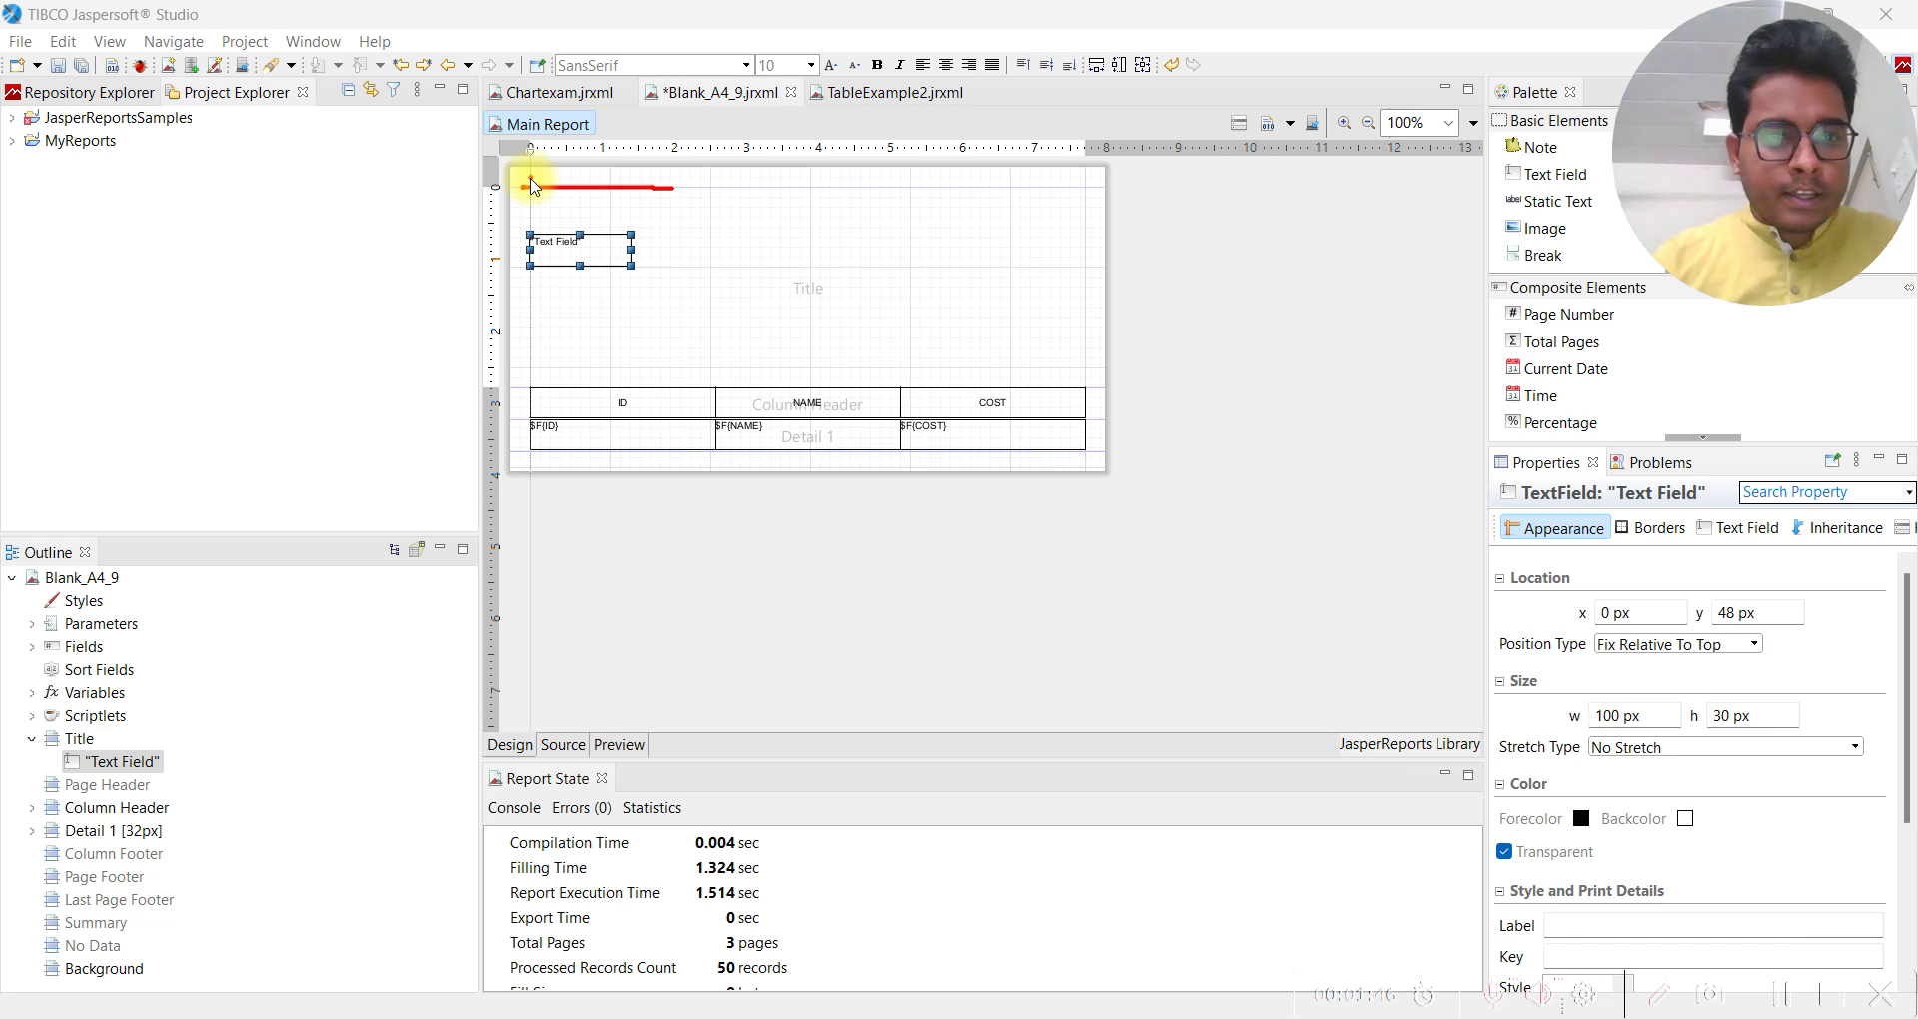
mouse_move(533, 186)
left_mouse_down()
mouse_move(533, 358)
mouse_move(637, 301)
mouse_move(854, 310)
mouse_move(848, 291)
mouse_move(819, 350)
left_mouse_up()
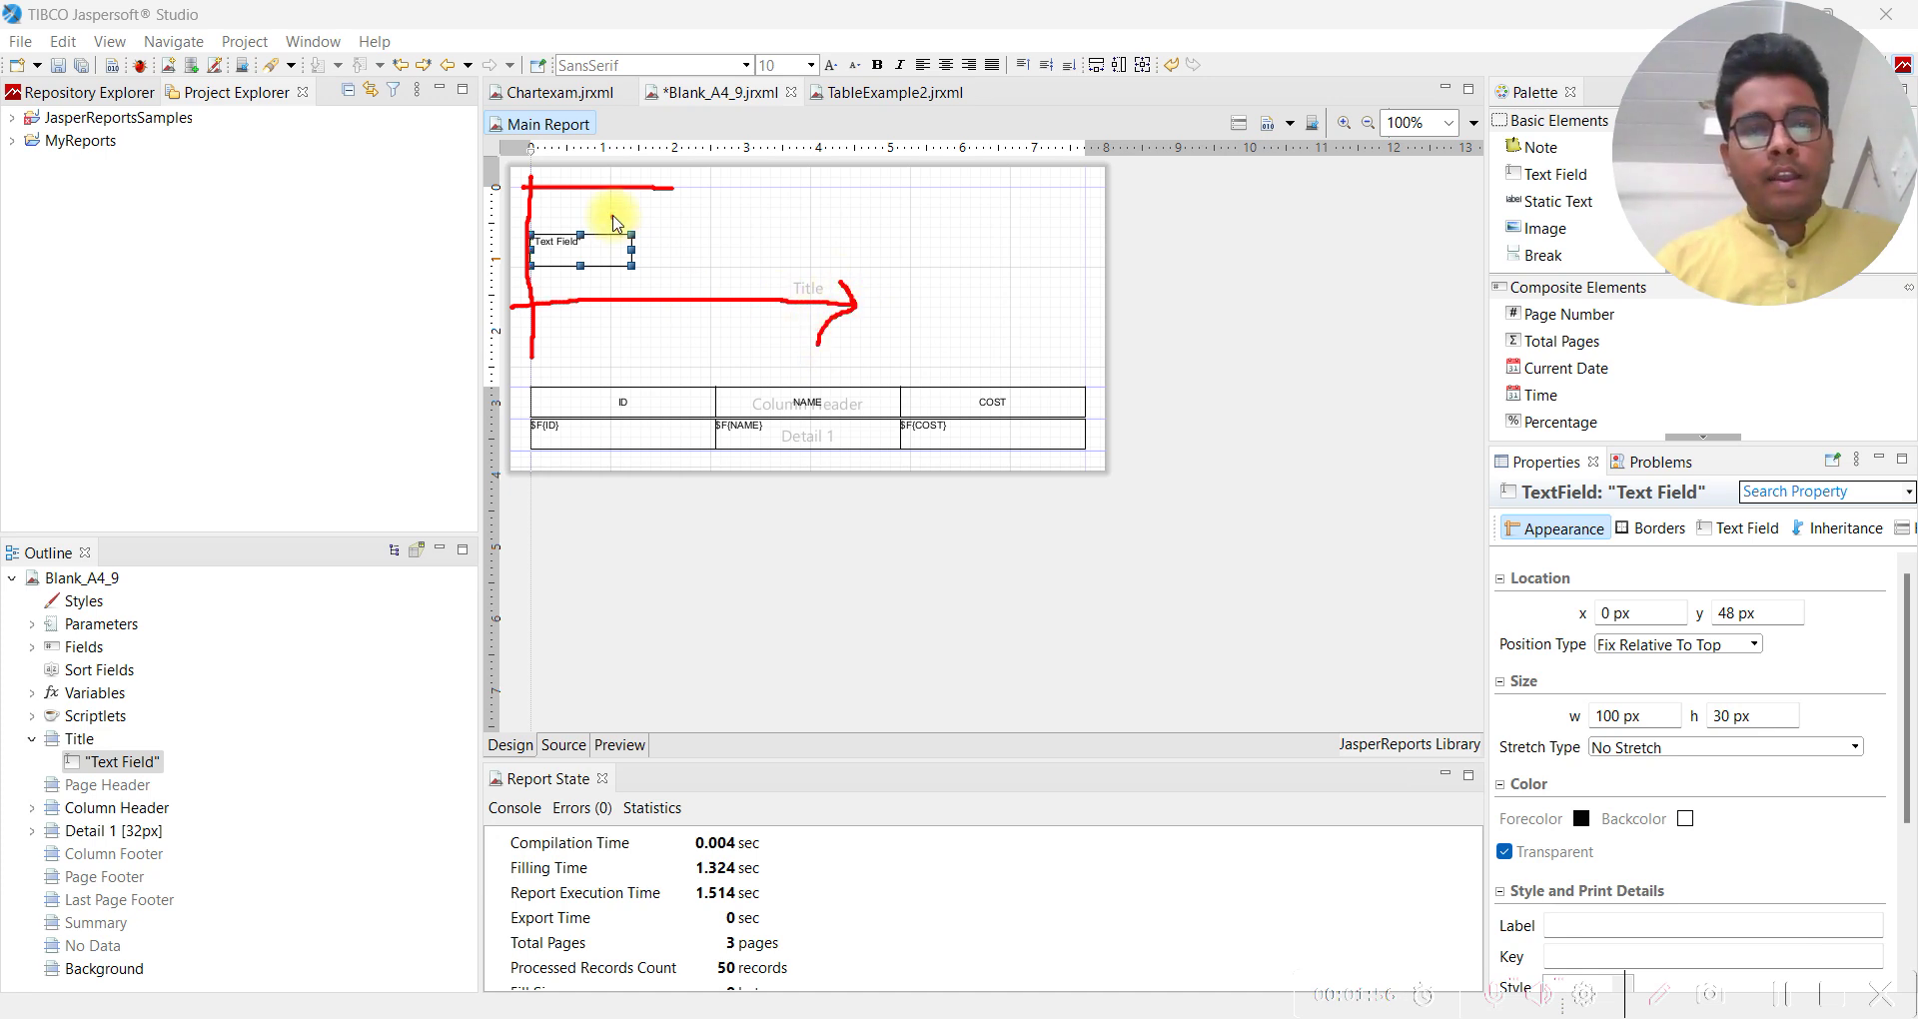
mouse_move(667, 171)
left_mouse_down()
mouse_move(667, 272)
mouse_move(684, 242)
left_mouse_up()
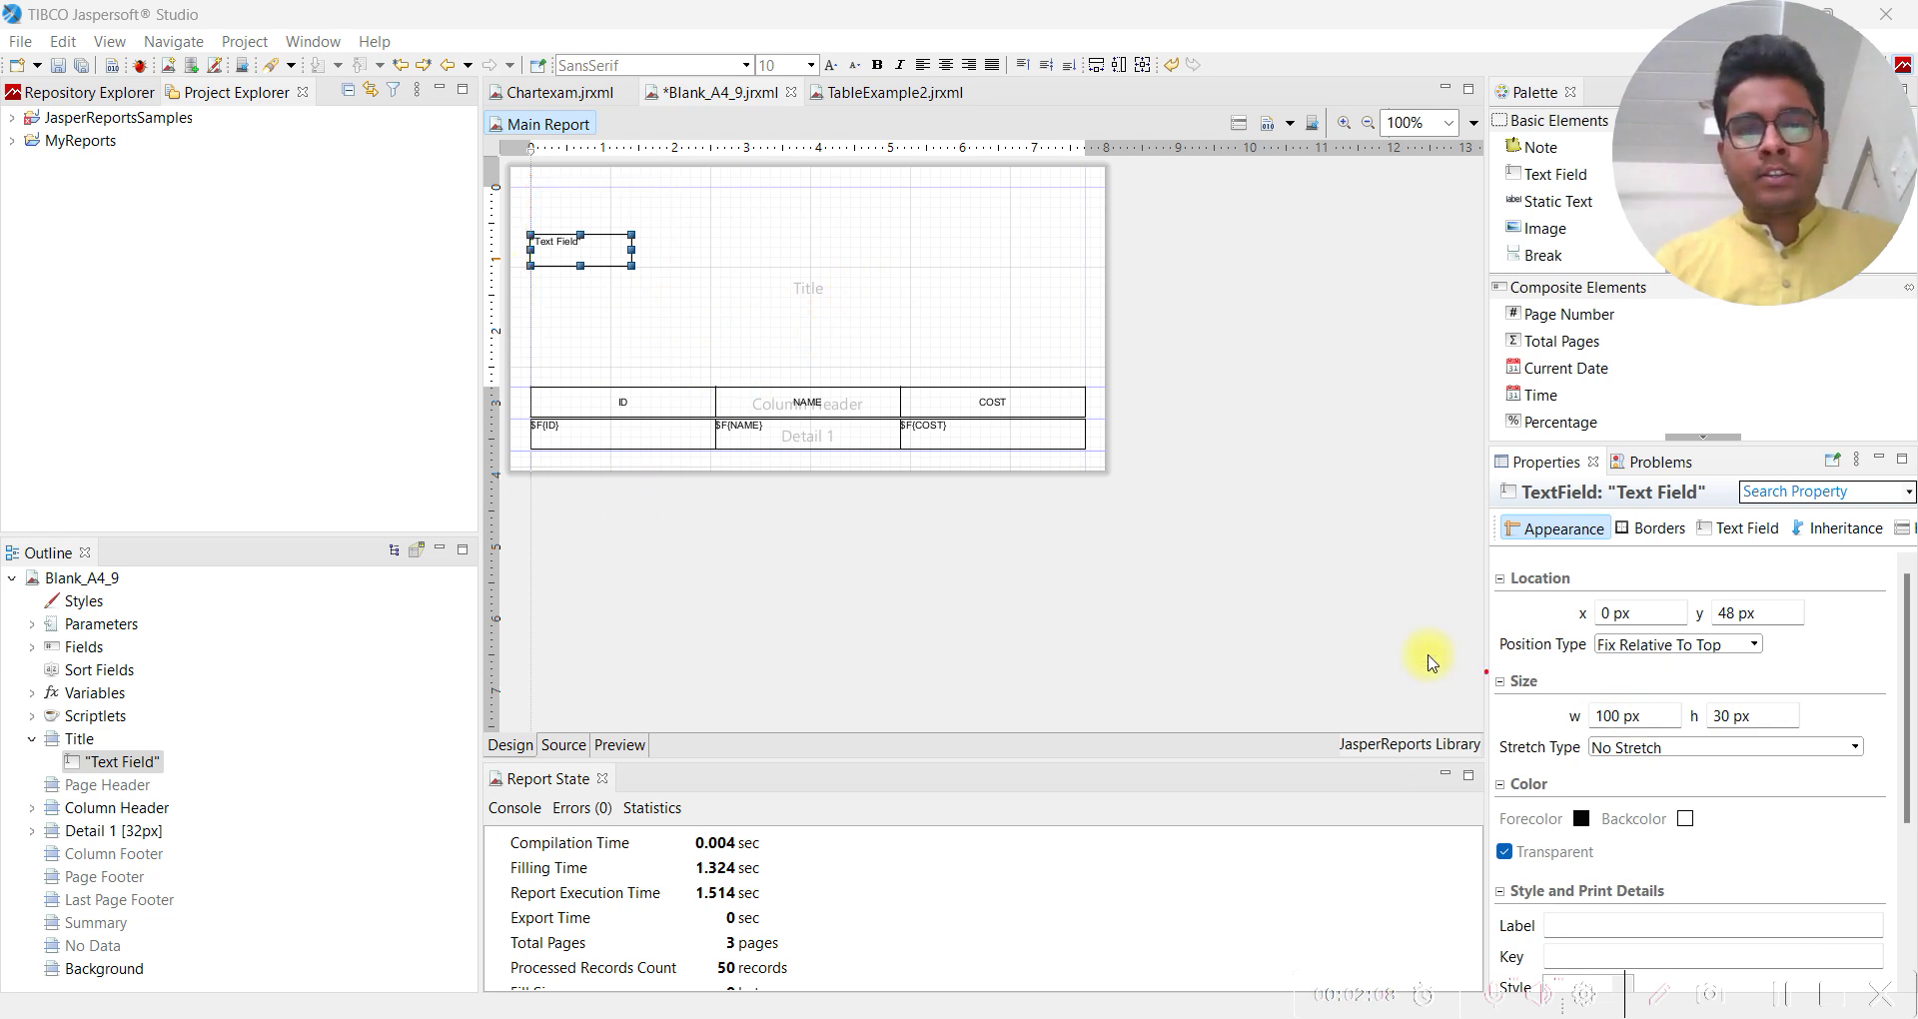
left_click_drag(540, 310, 1086, 320)
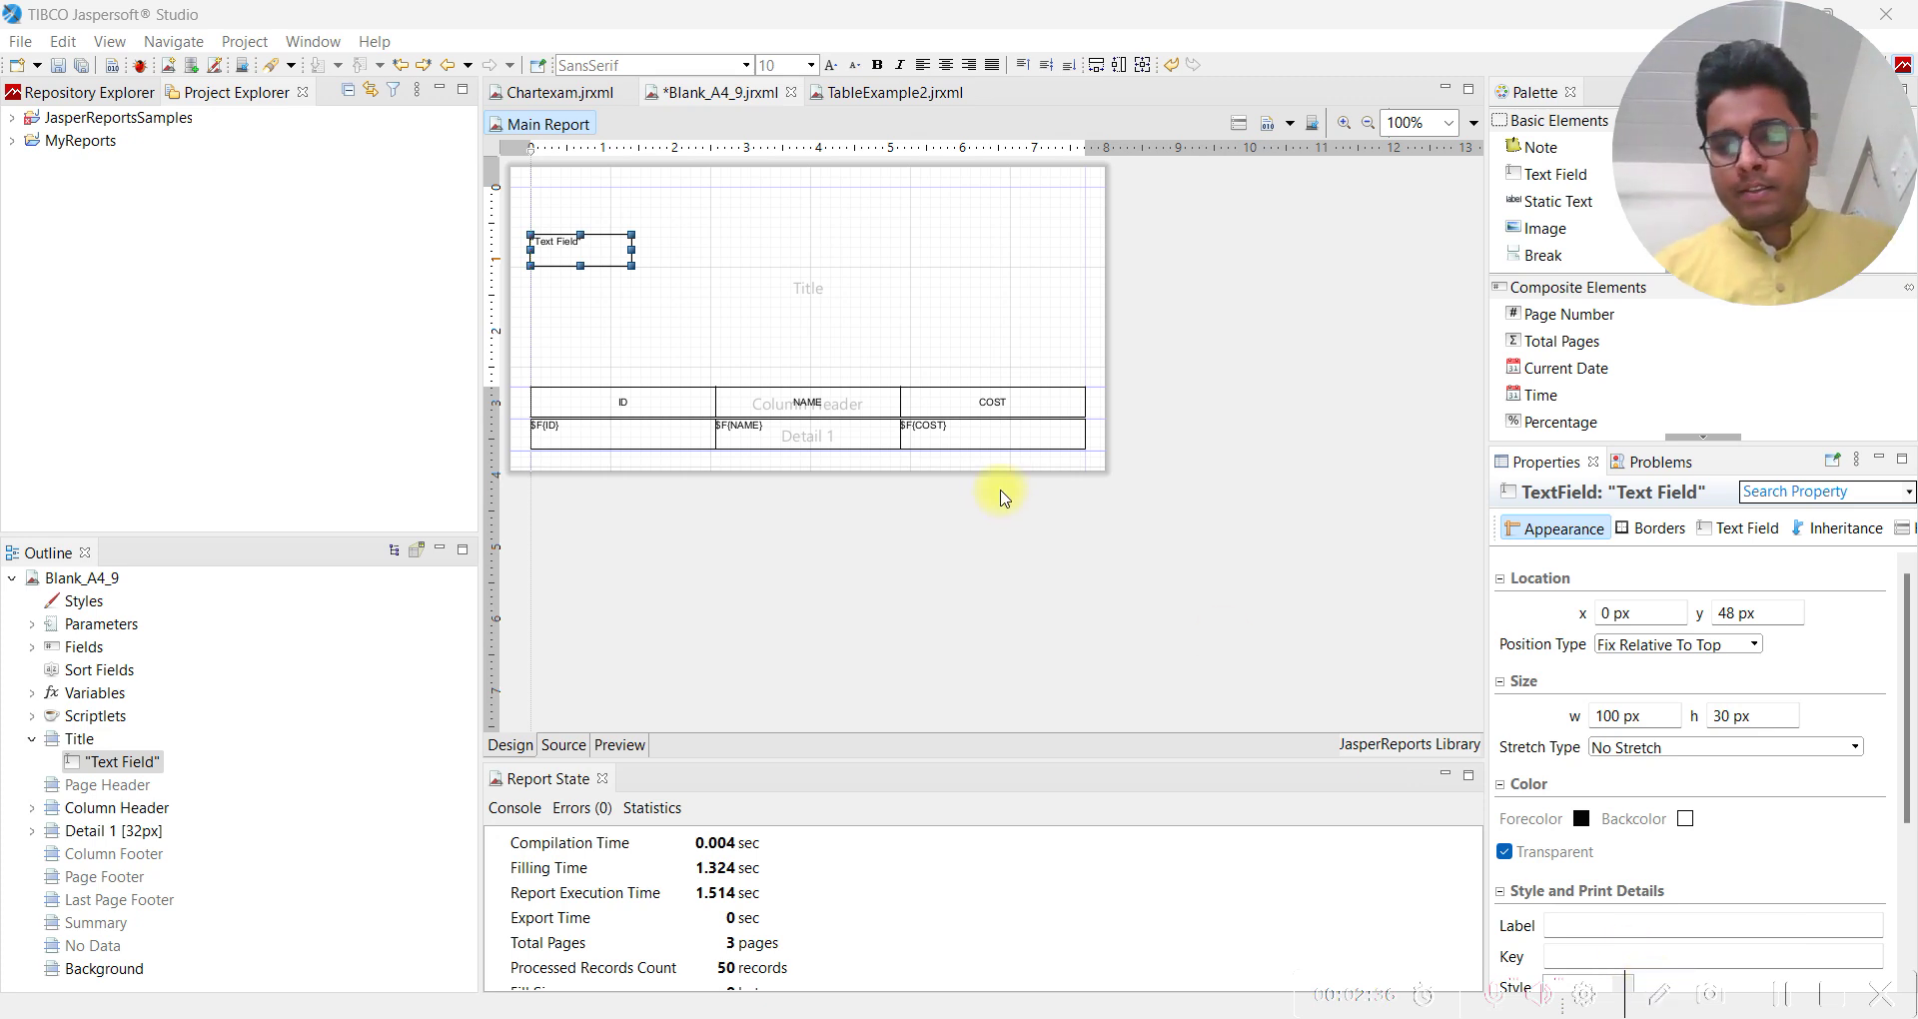
Check the report's page width in the page format settings and close them without changes
left_click(920, 296)
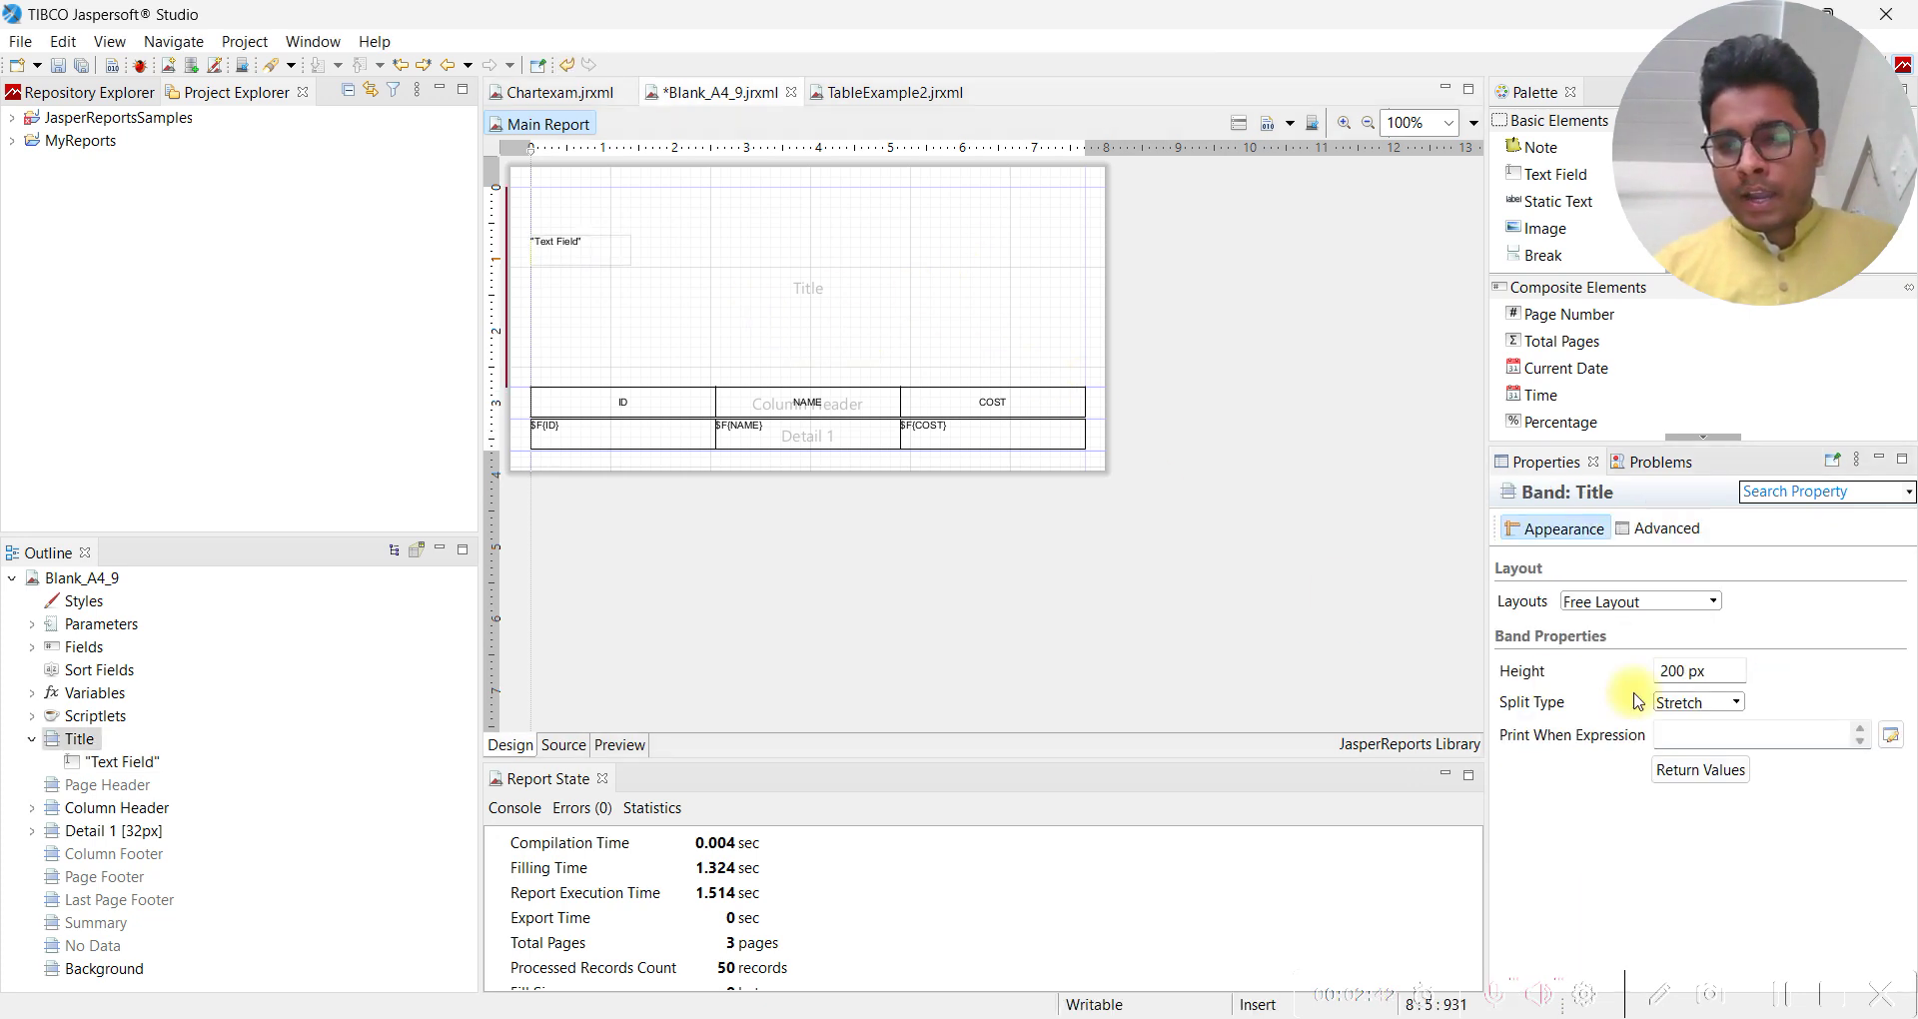
right_click(964, 290)
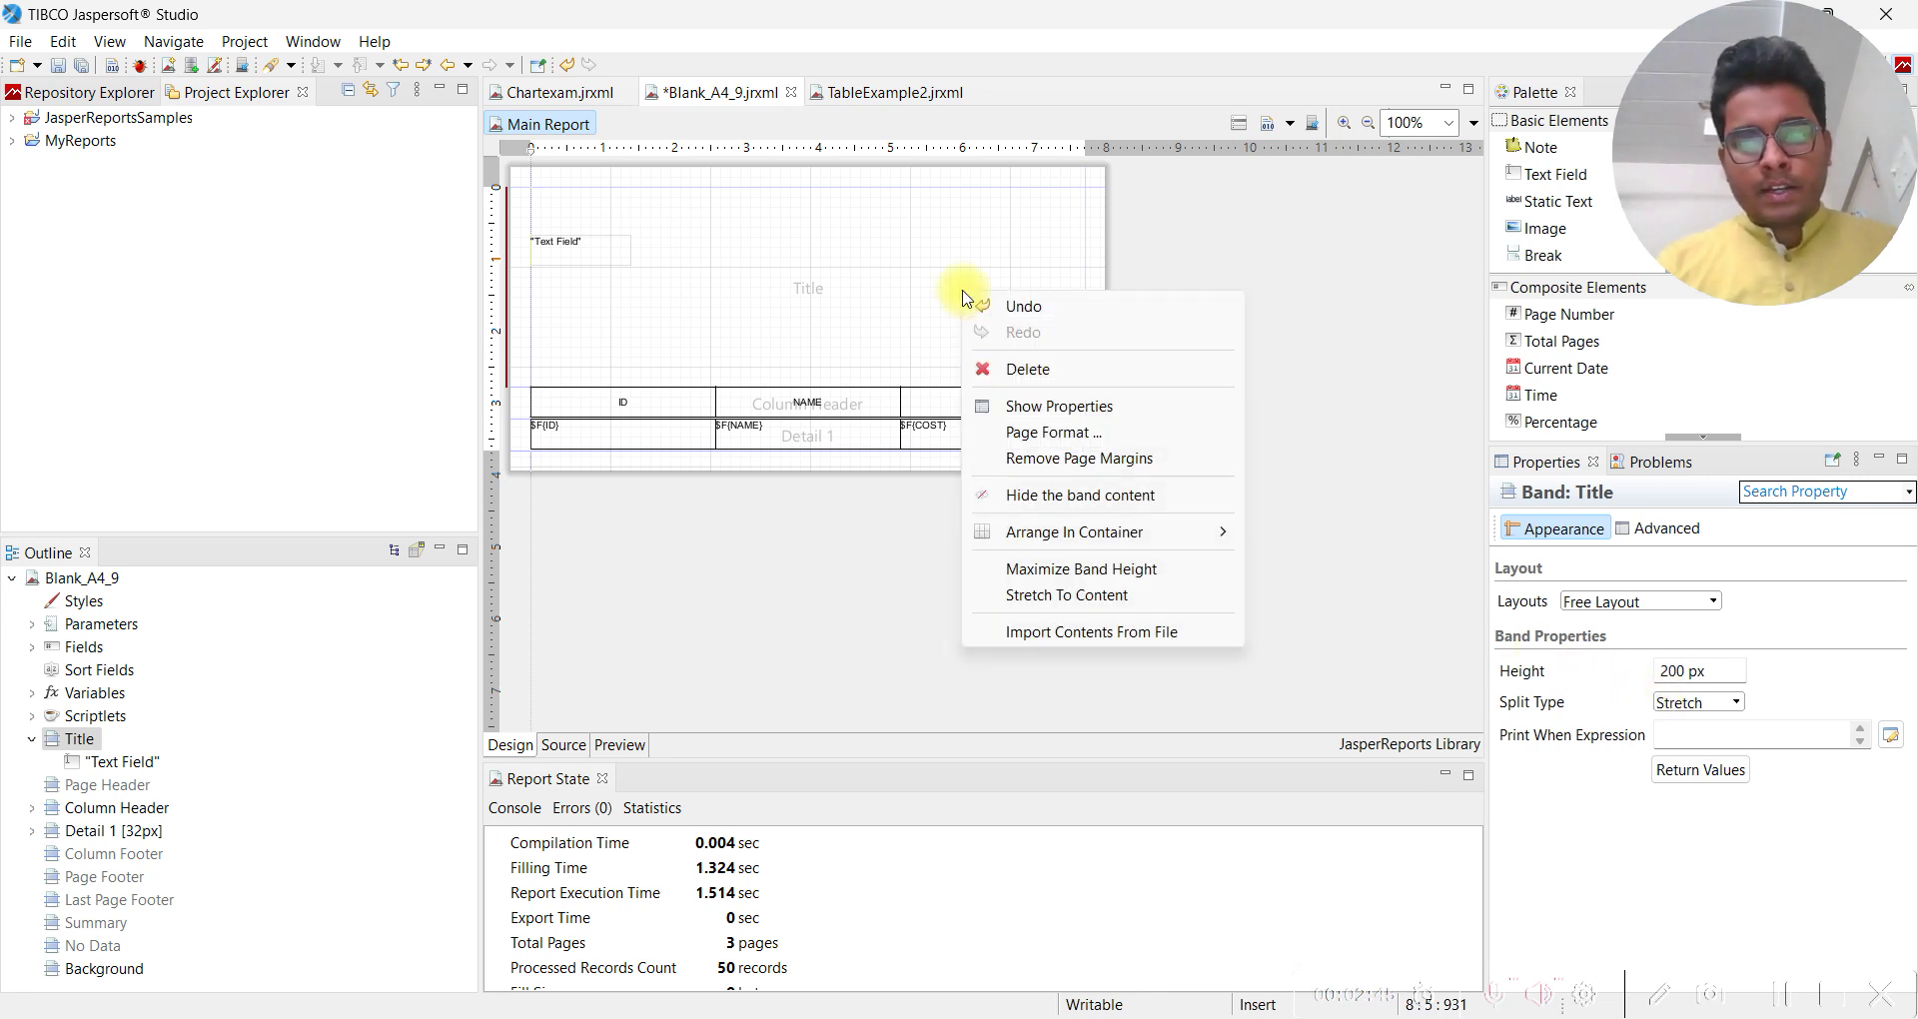
left_click(1051, 432)
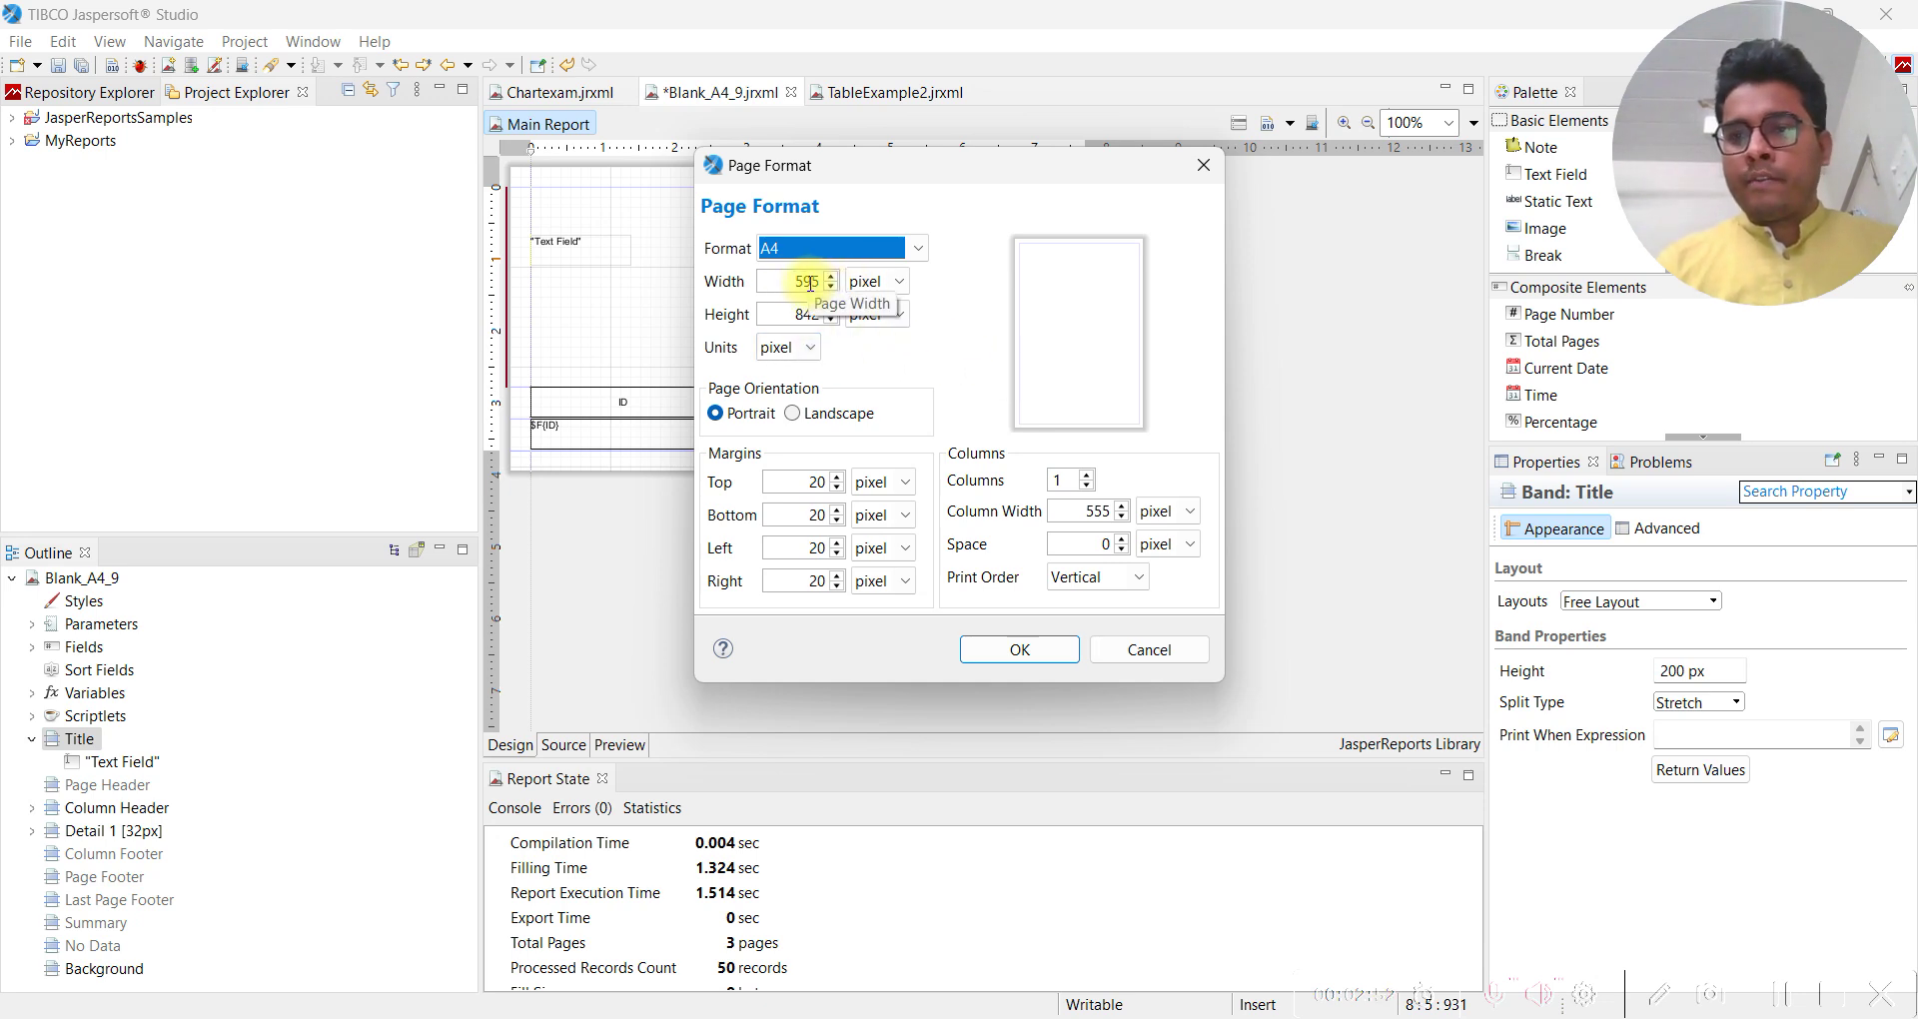
left_click(1204, 165)
Set the Title band text field's x position to 600 px, preview the report and return to the design
left_click(578, 262)
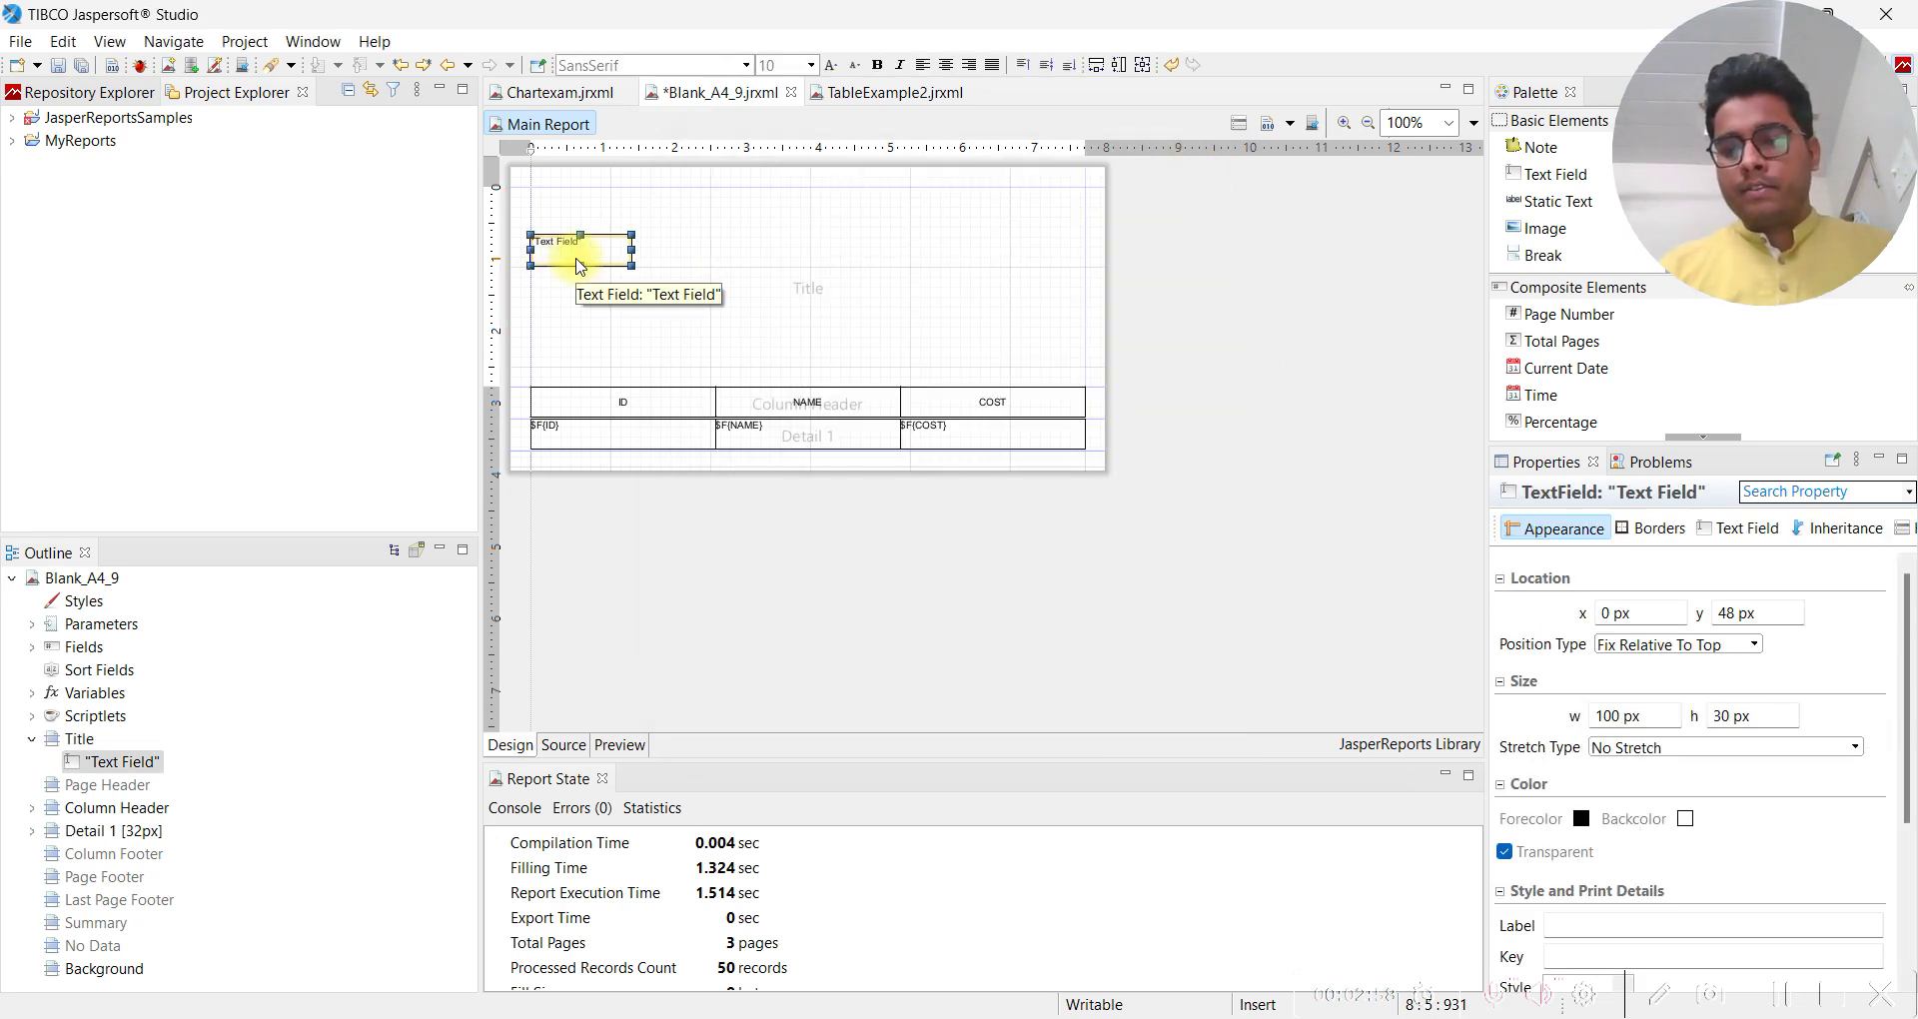
left_click(1604, 616)
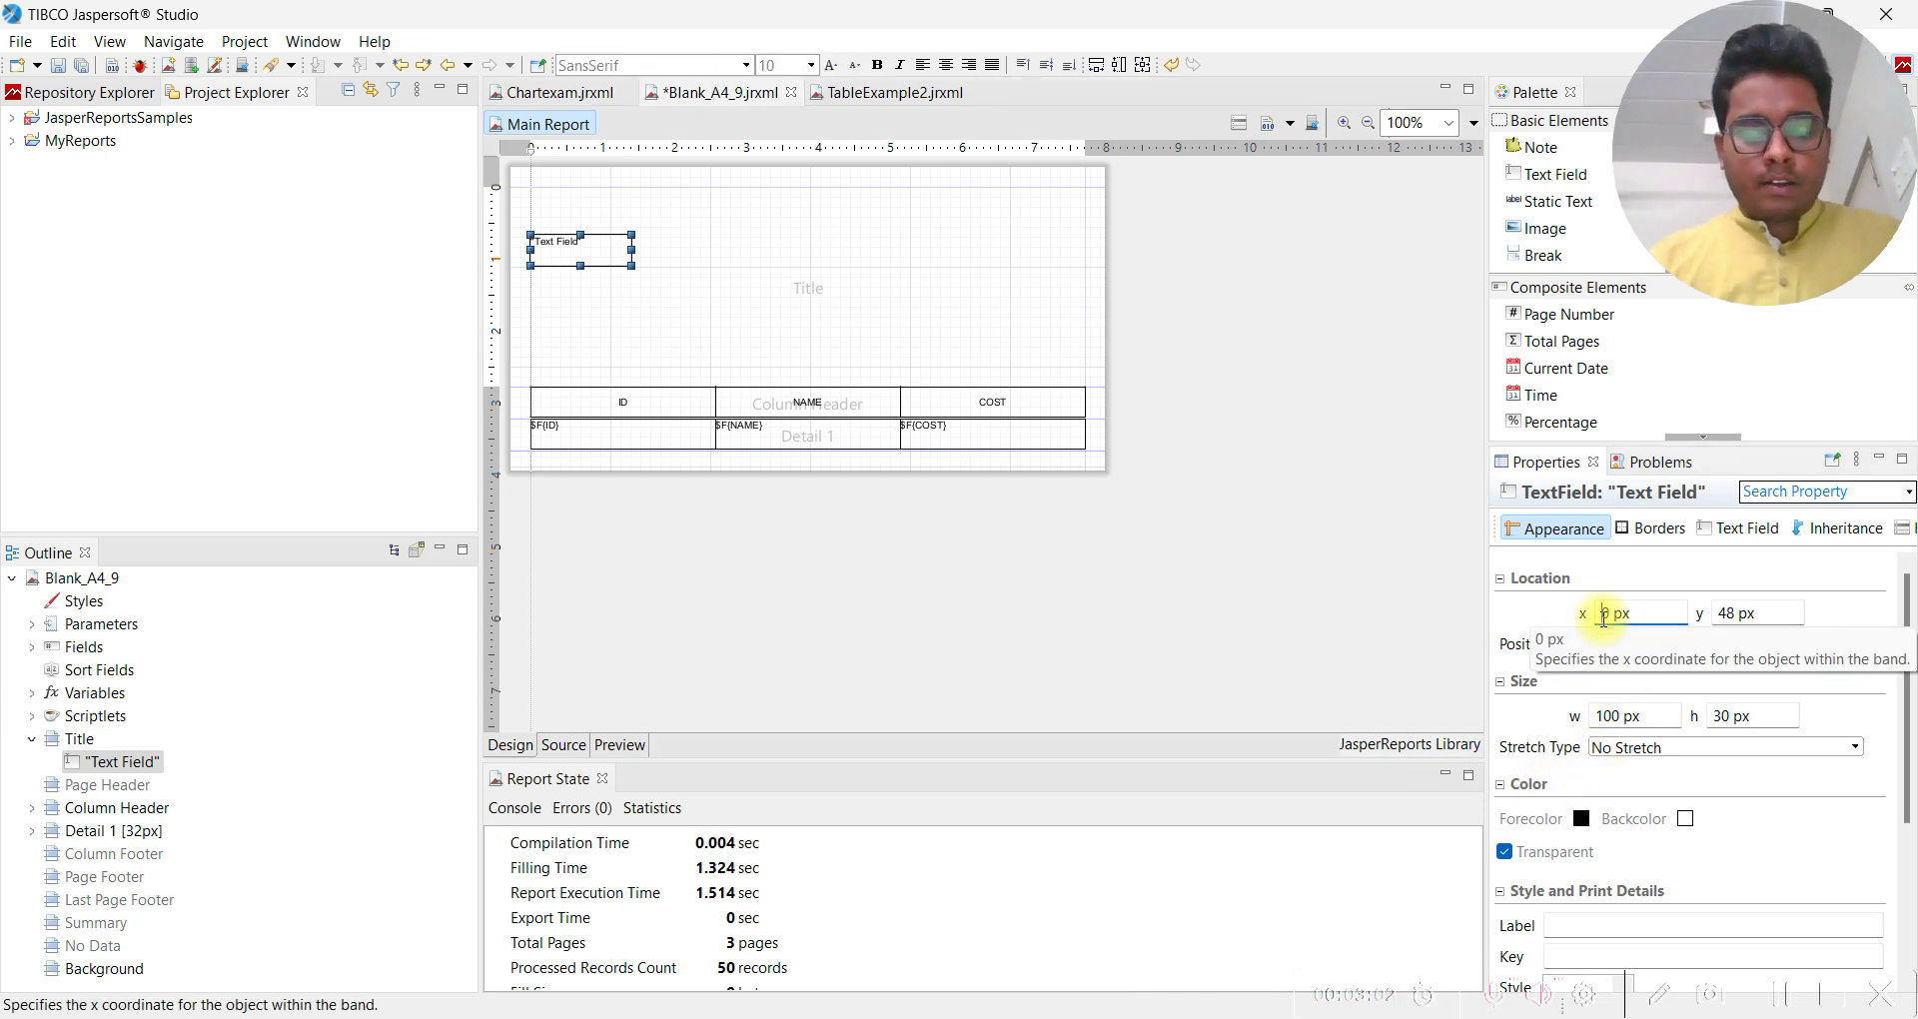
type("60")
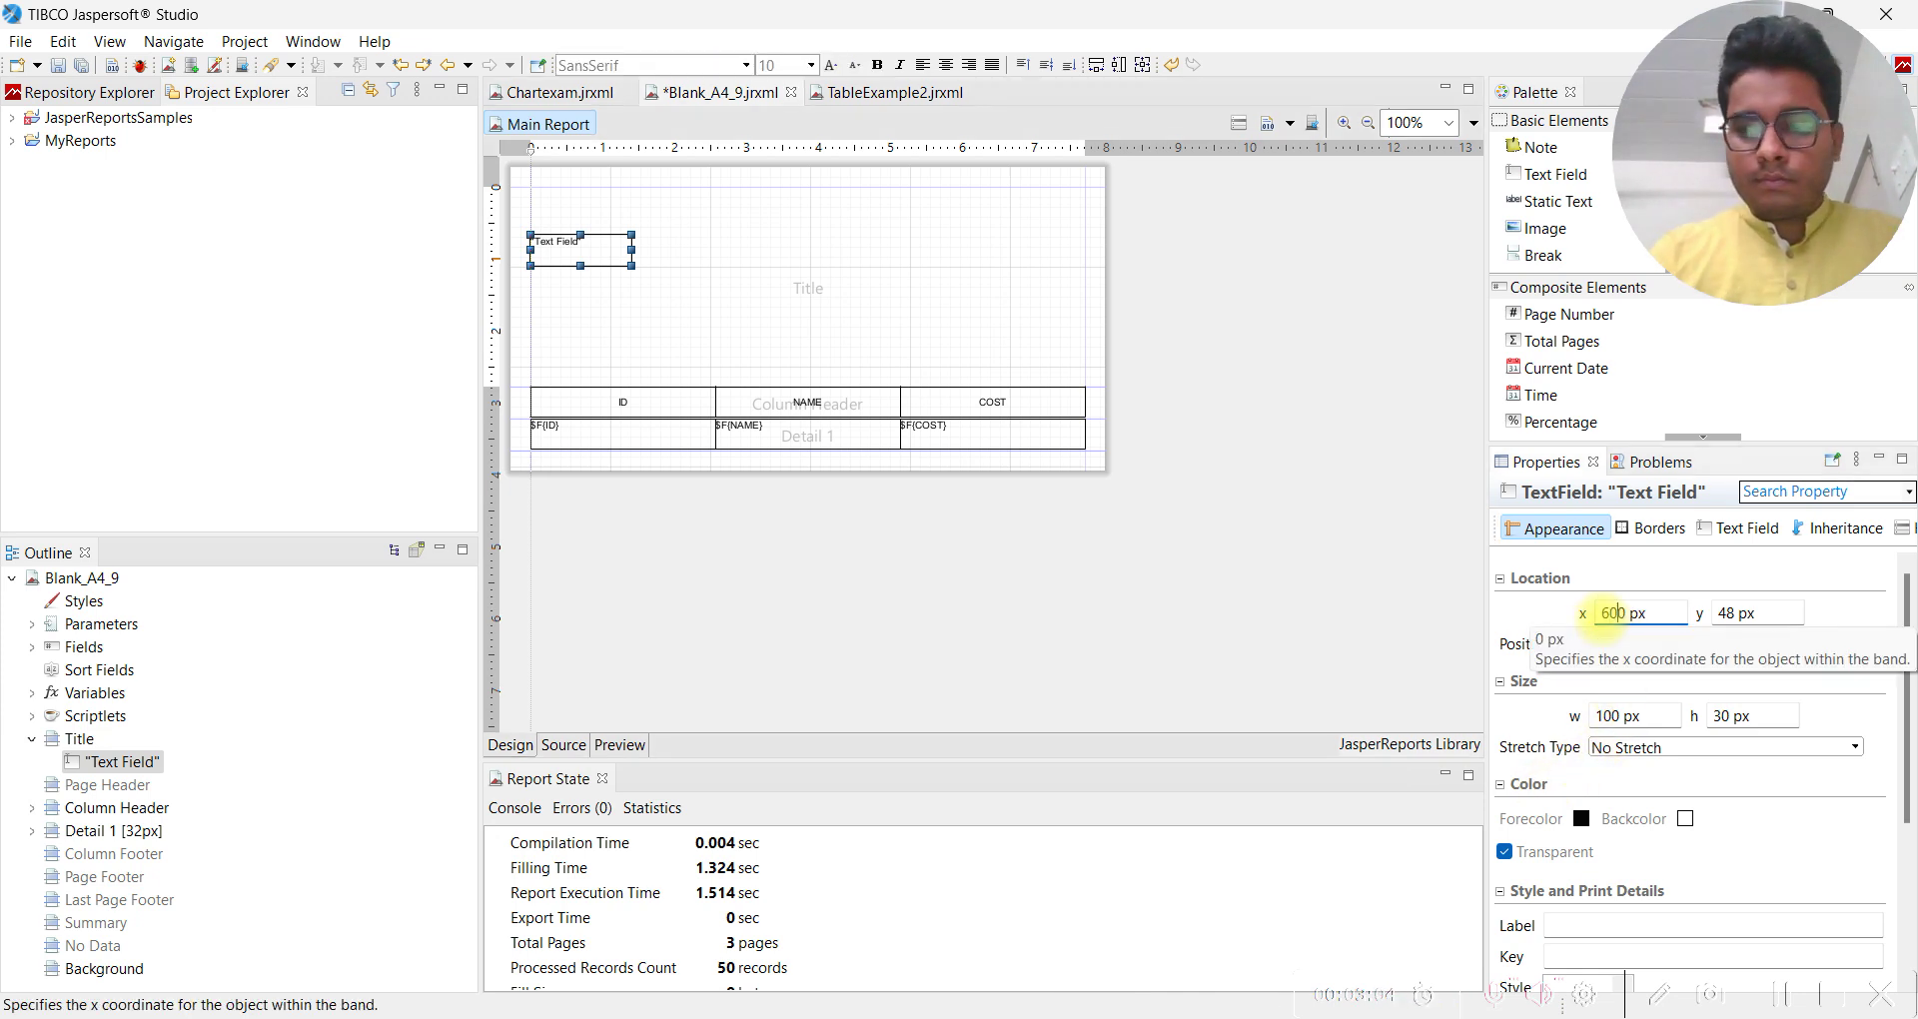
key("Return")
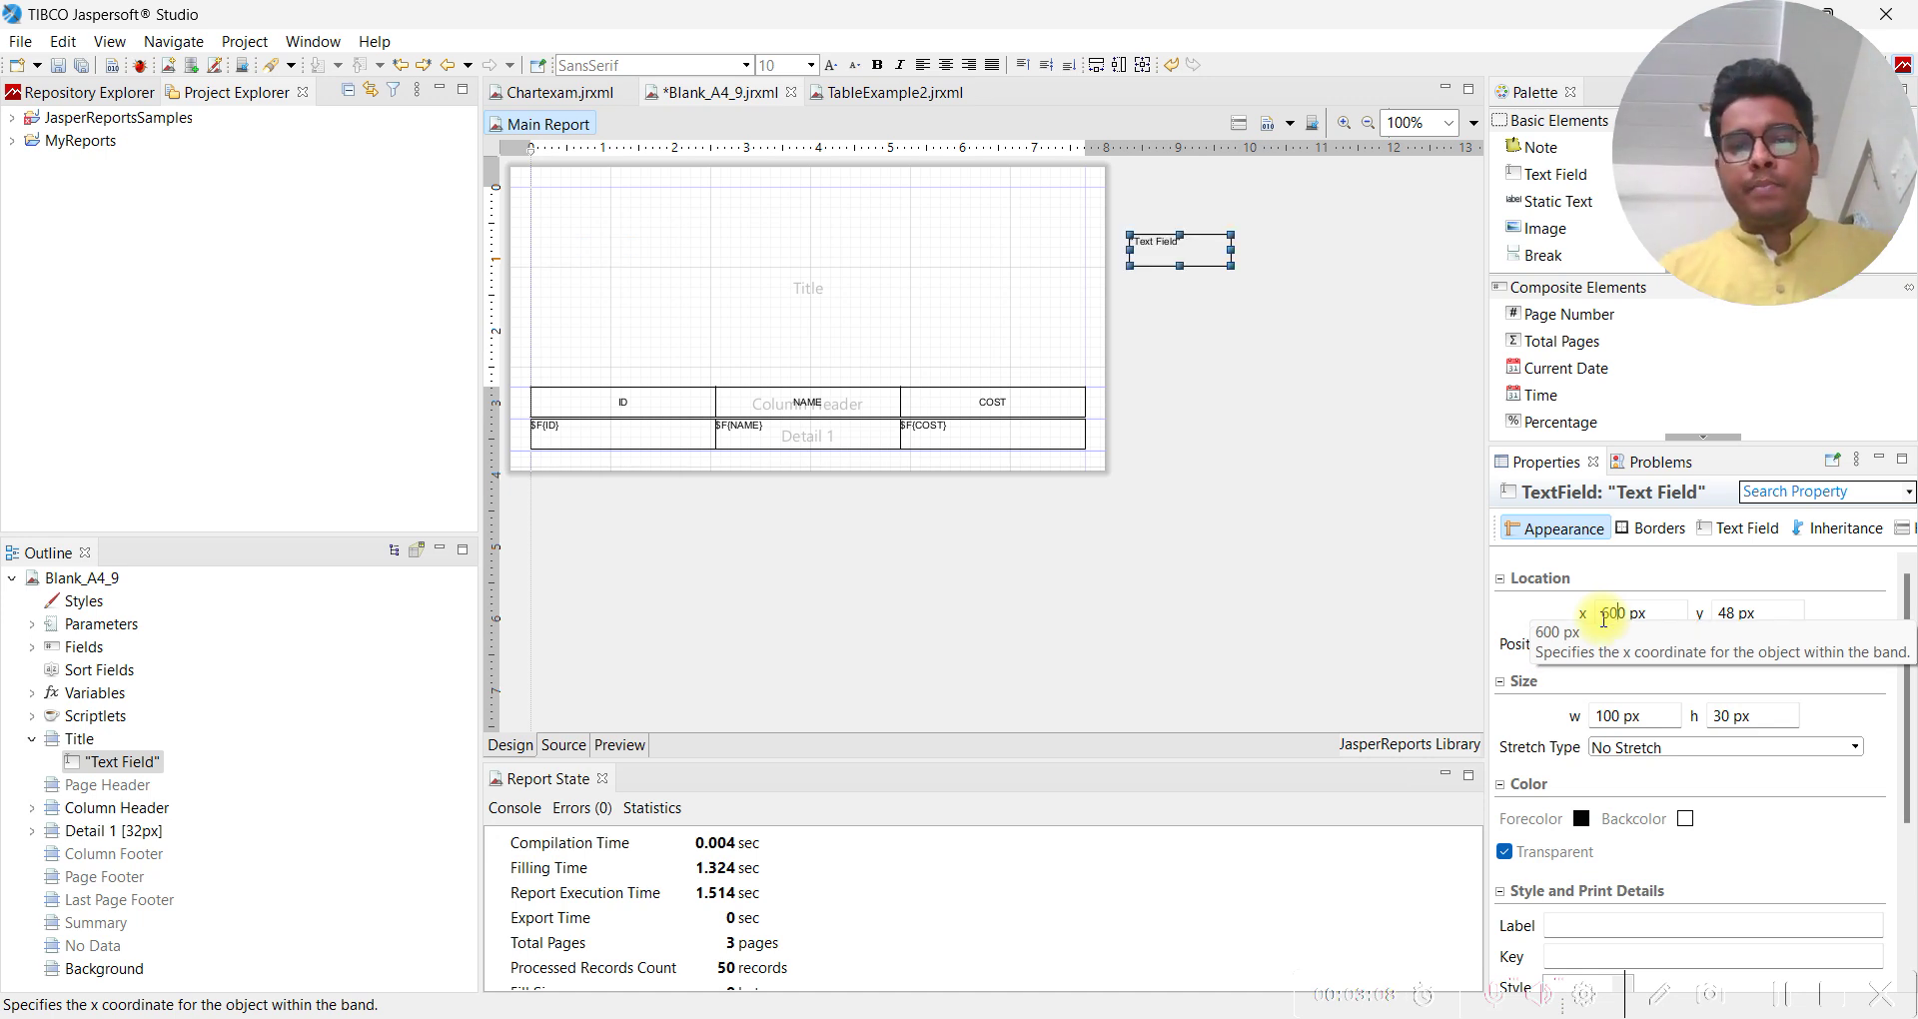
left_click(630, 748)
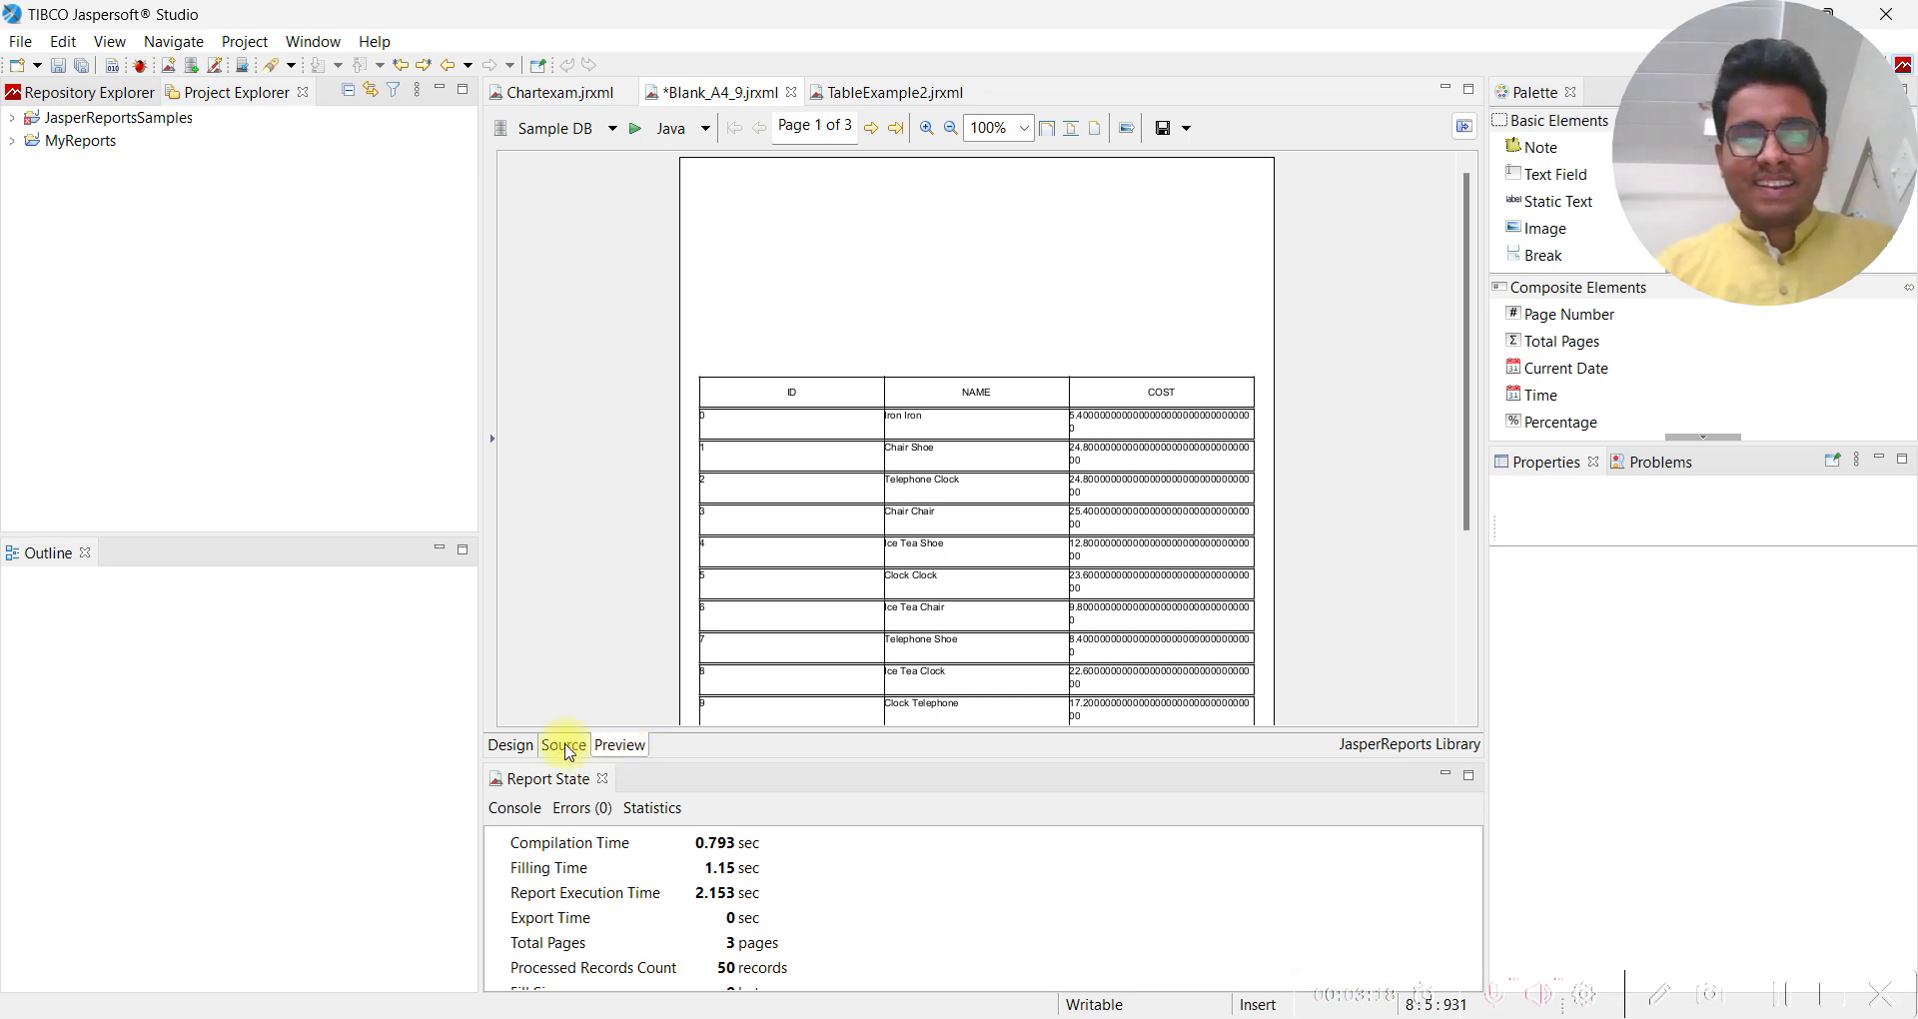
left_click(512, 745)
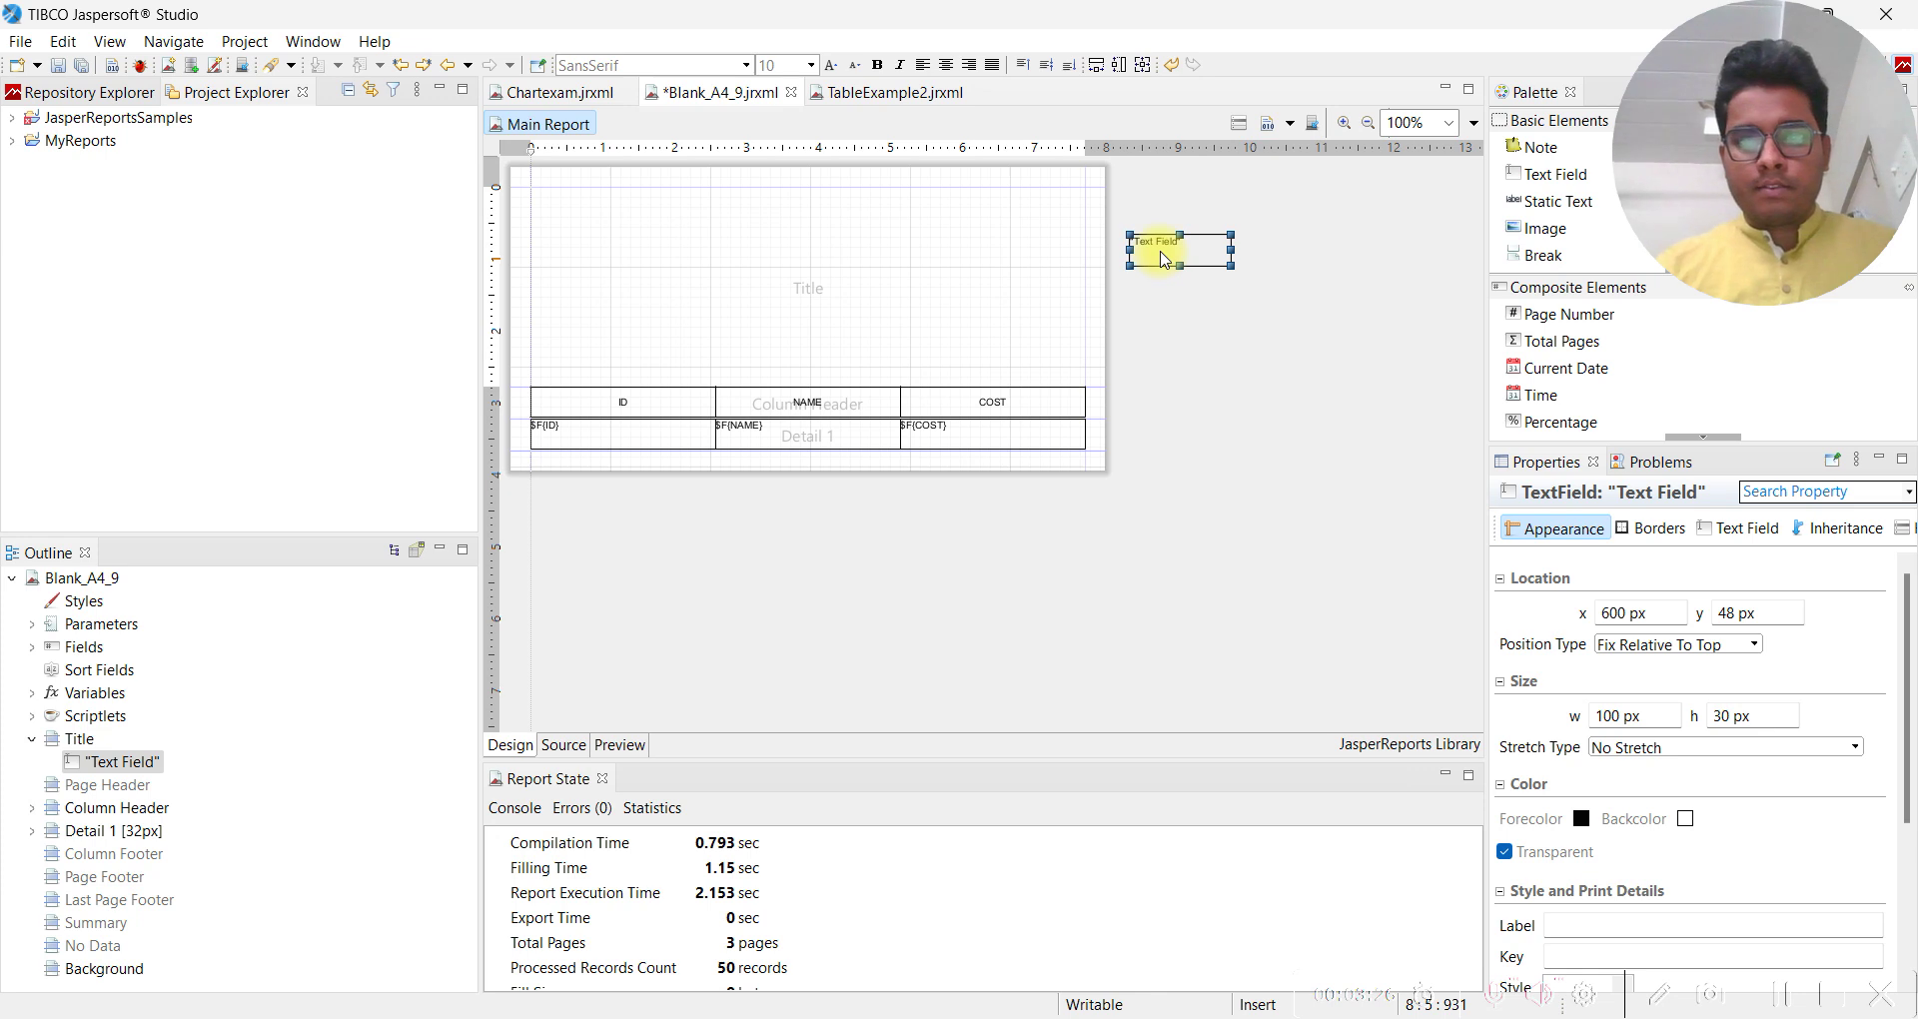
Replace the text field's expression with the ID field, $F{ID}, preview the report and return to the design
double_click(1177, 255)
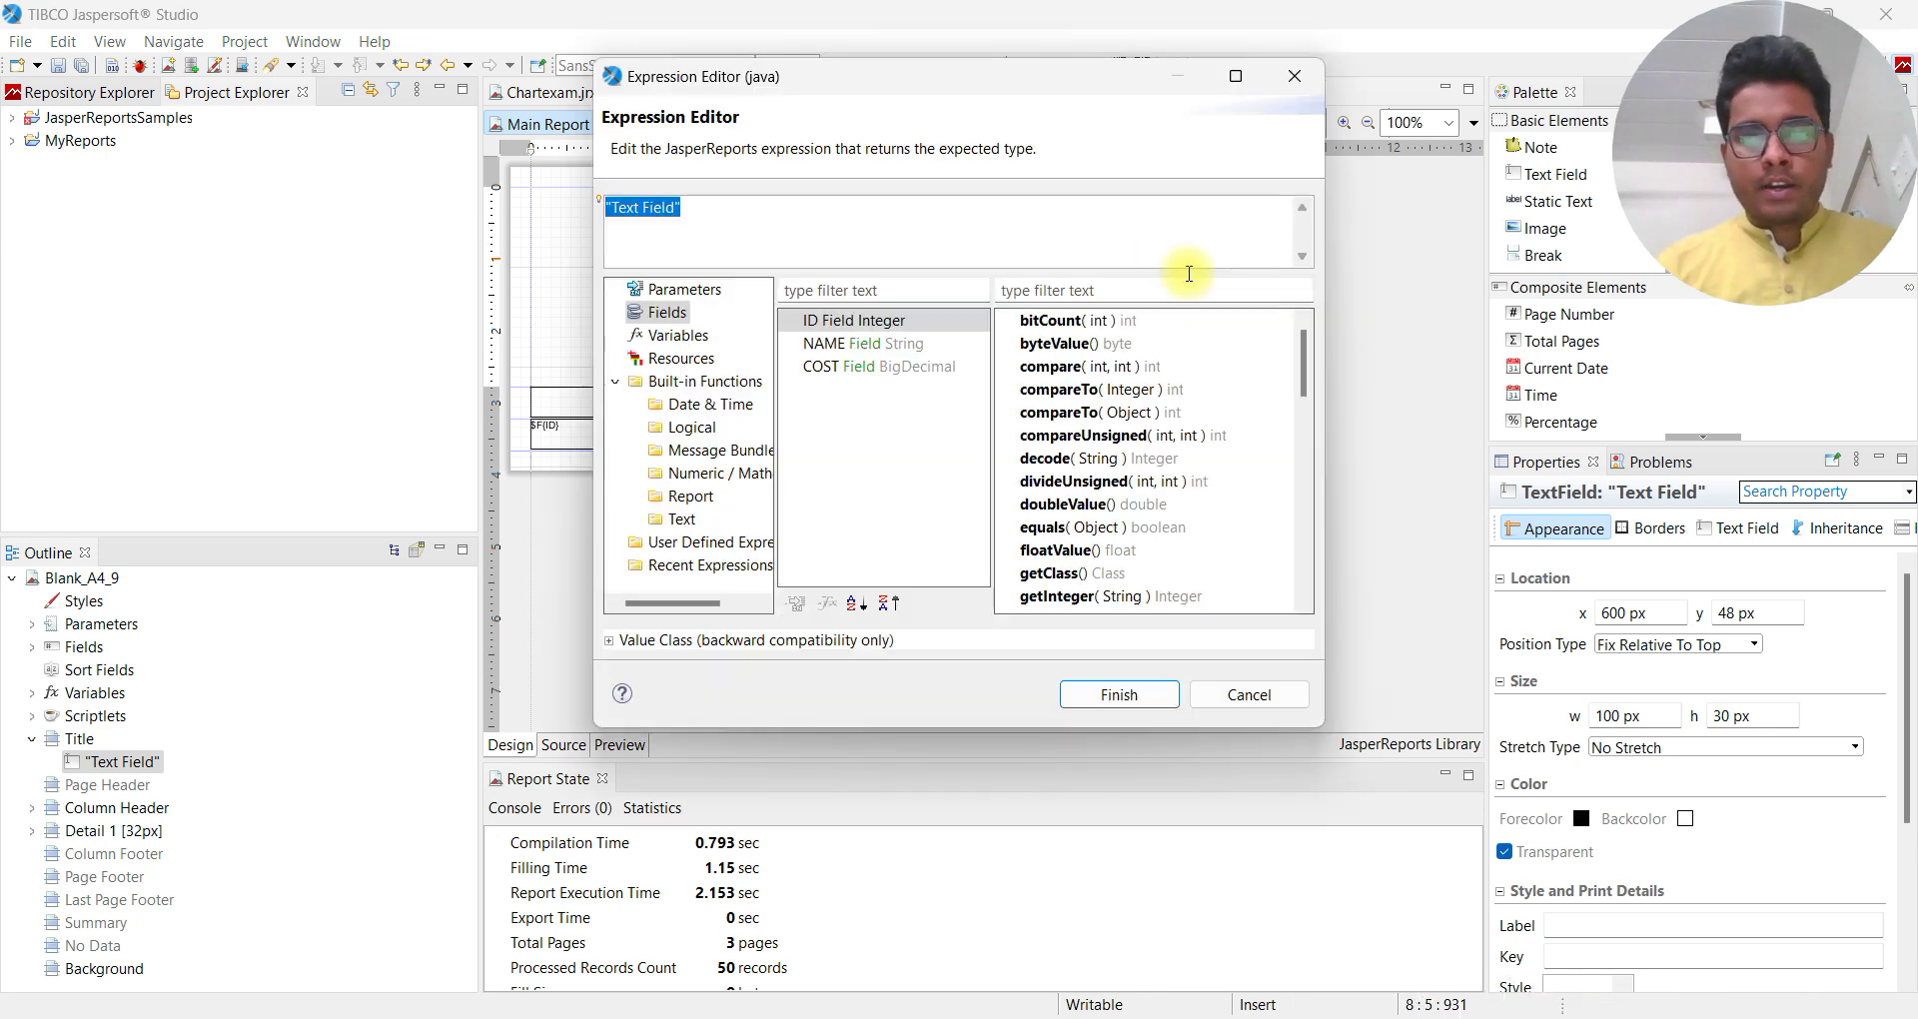
double_click(837, 320)
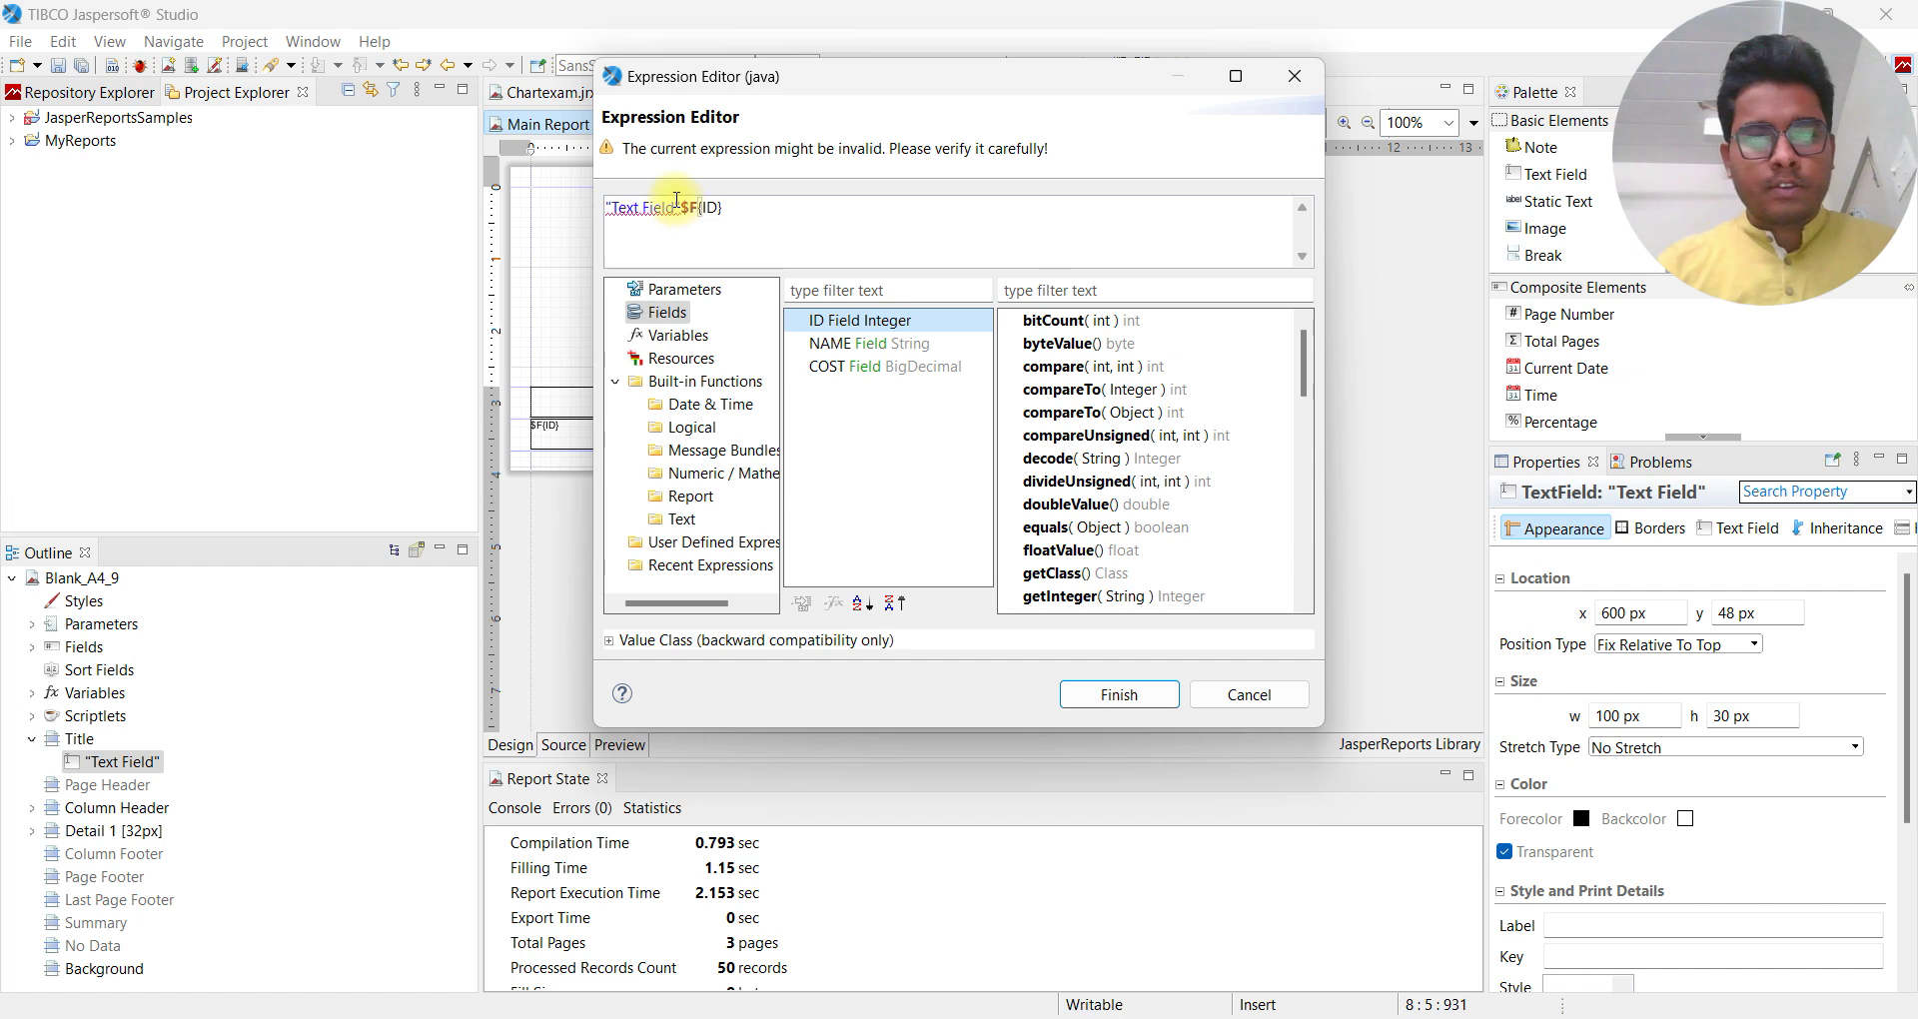
left_click_drag(683, 208, 578, 205)
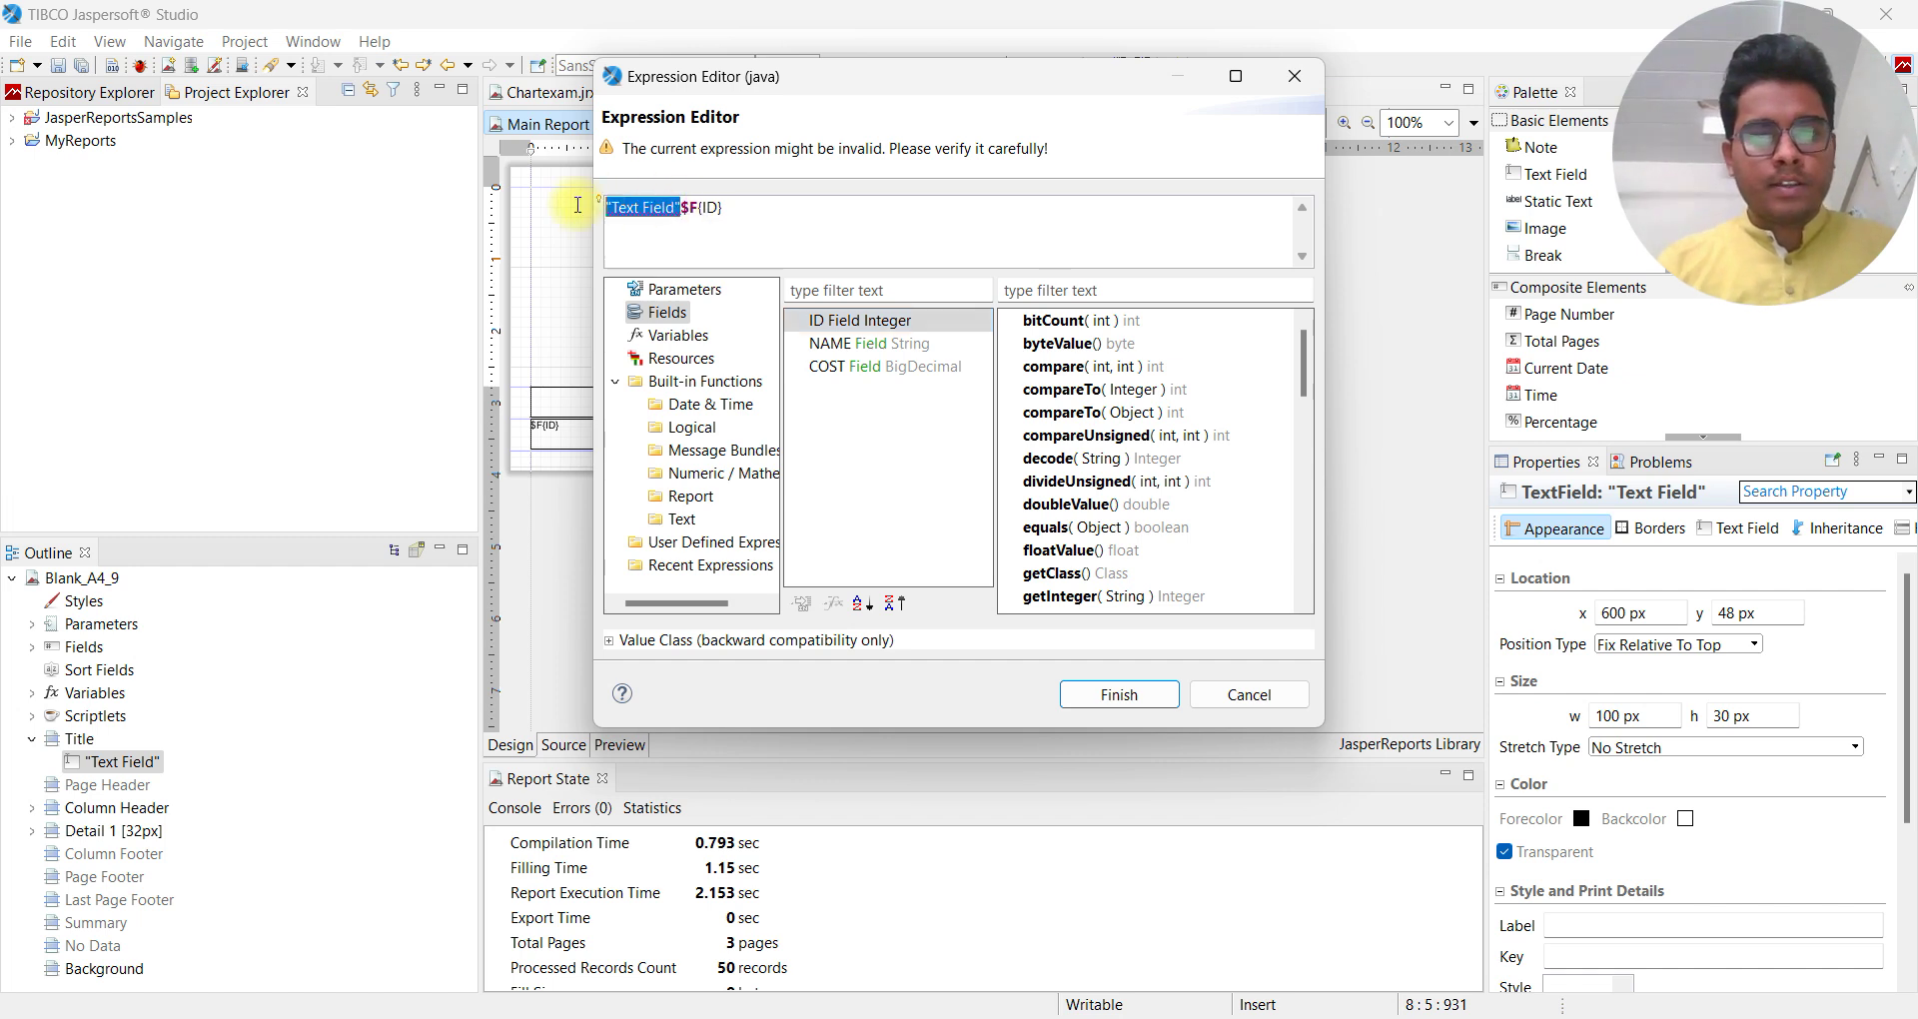
key("BackSpace")
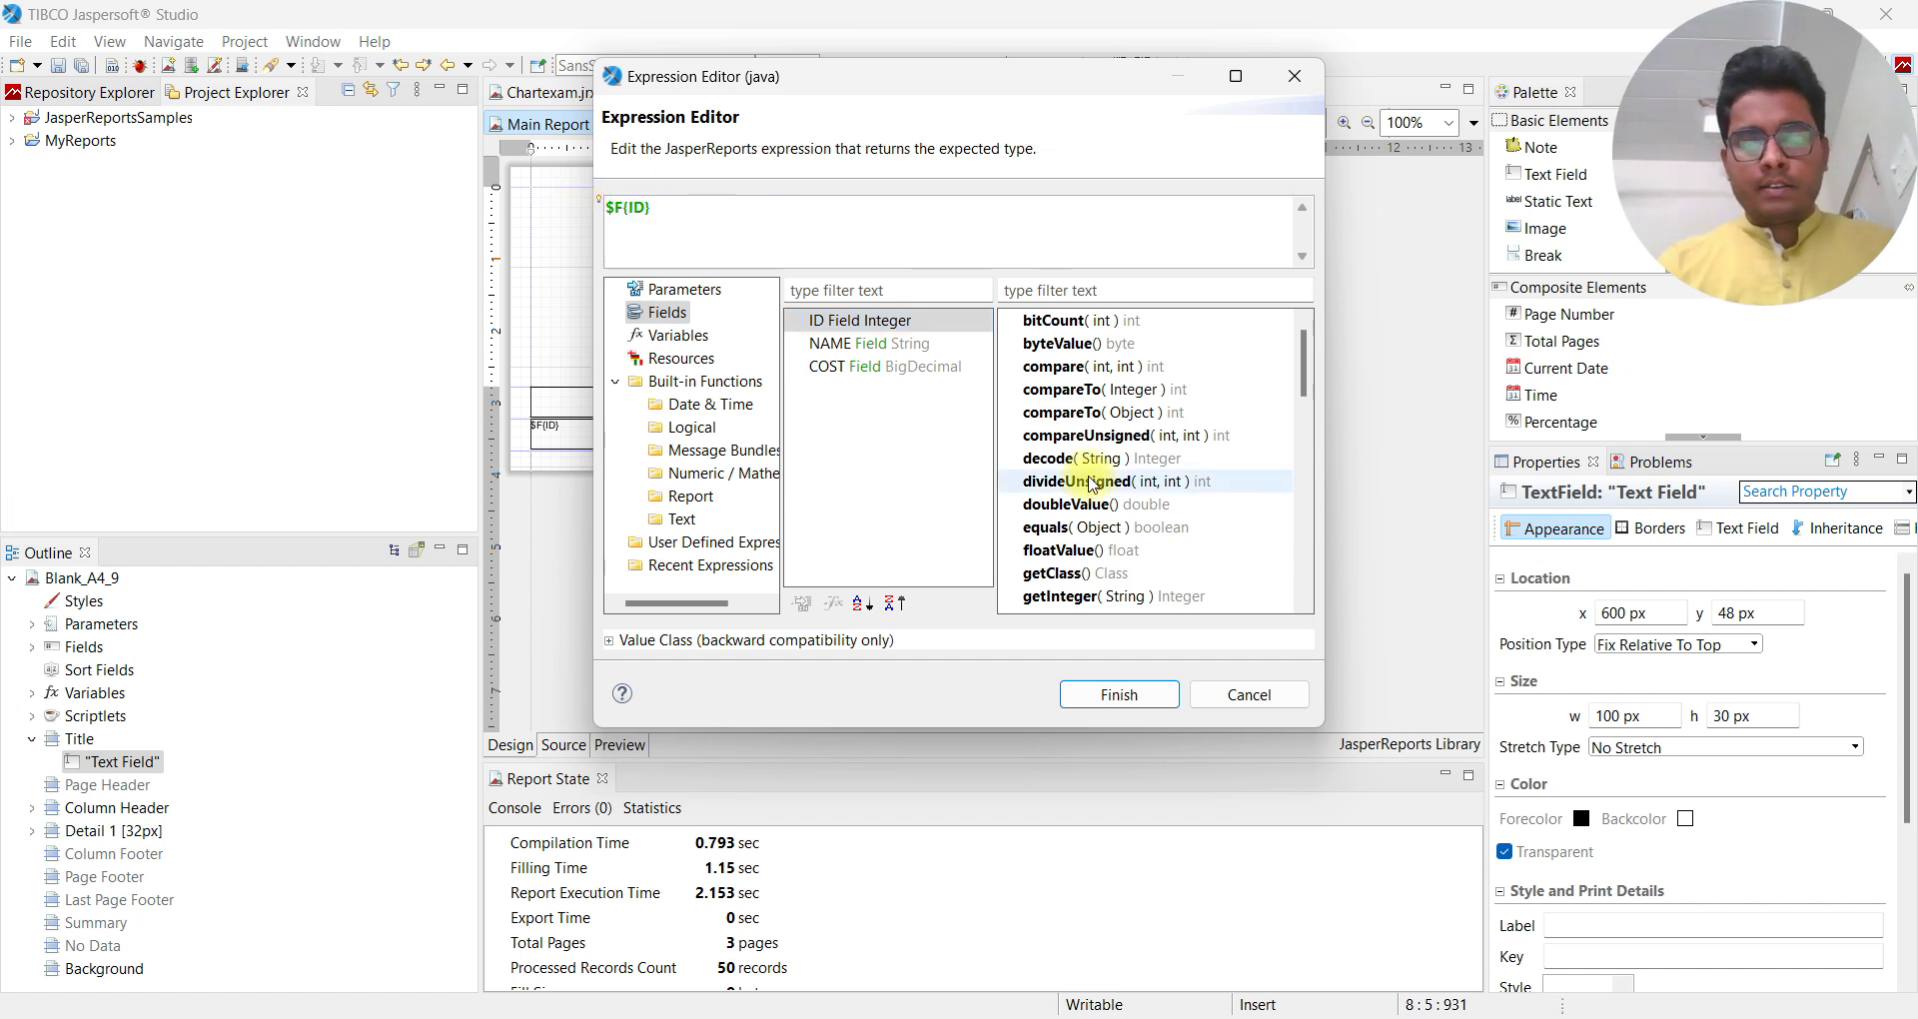
left_click(1132, 697)
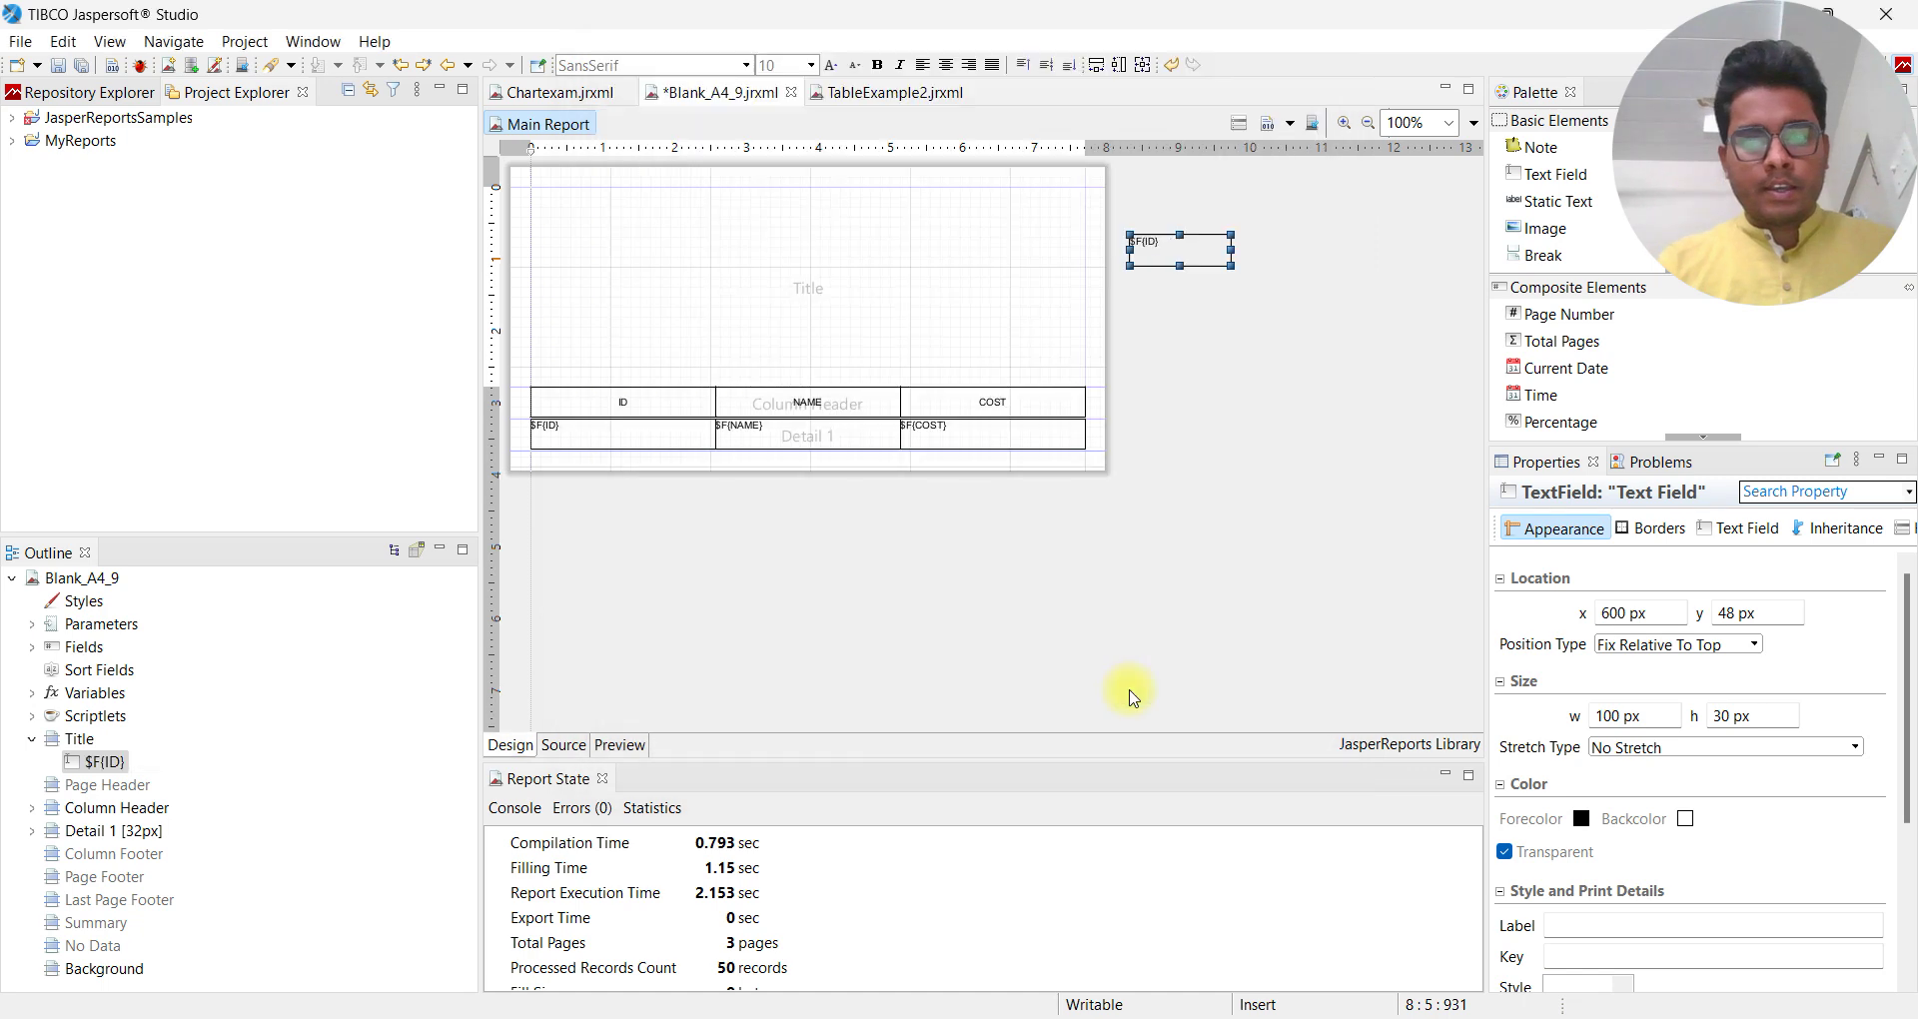
left_click(642, 755)
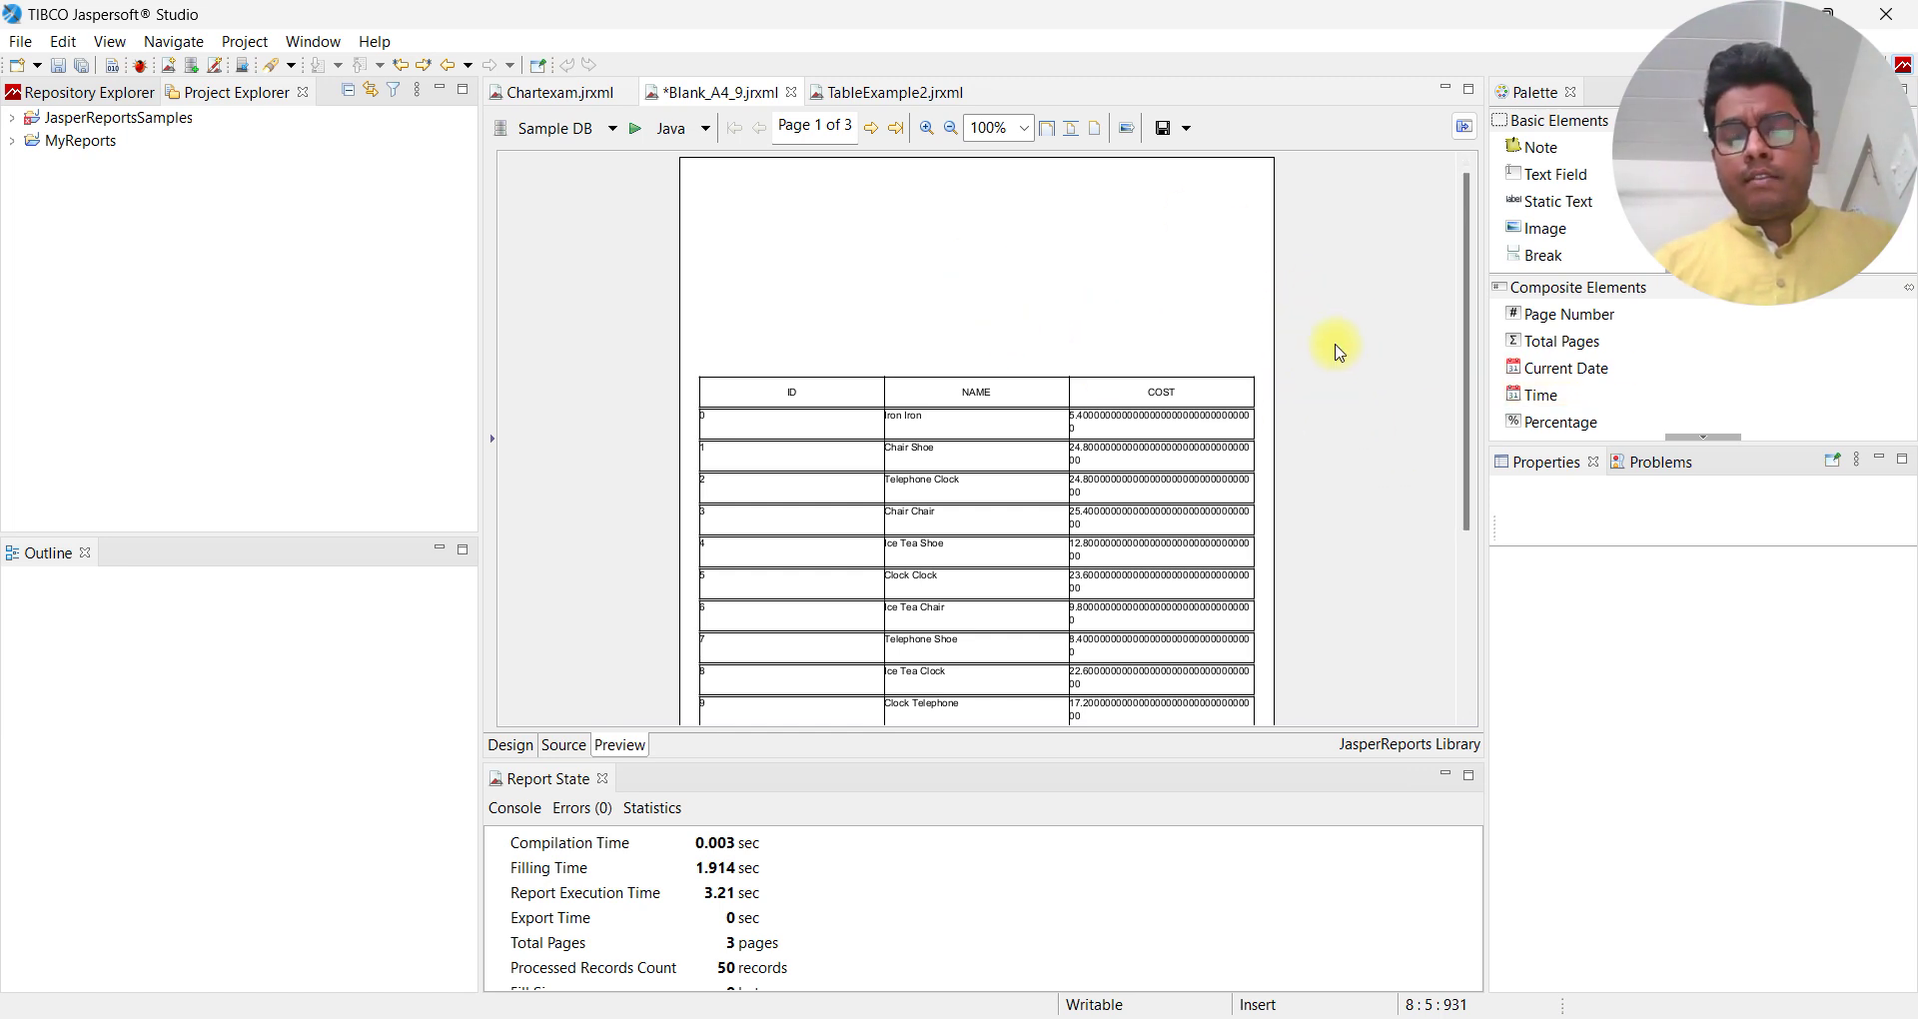
left_click(515, 744)
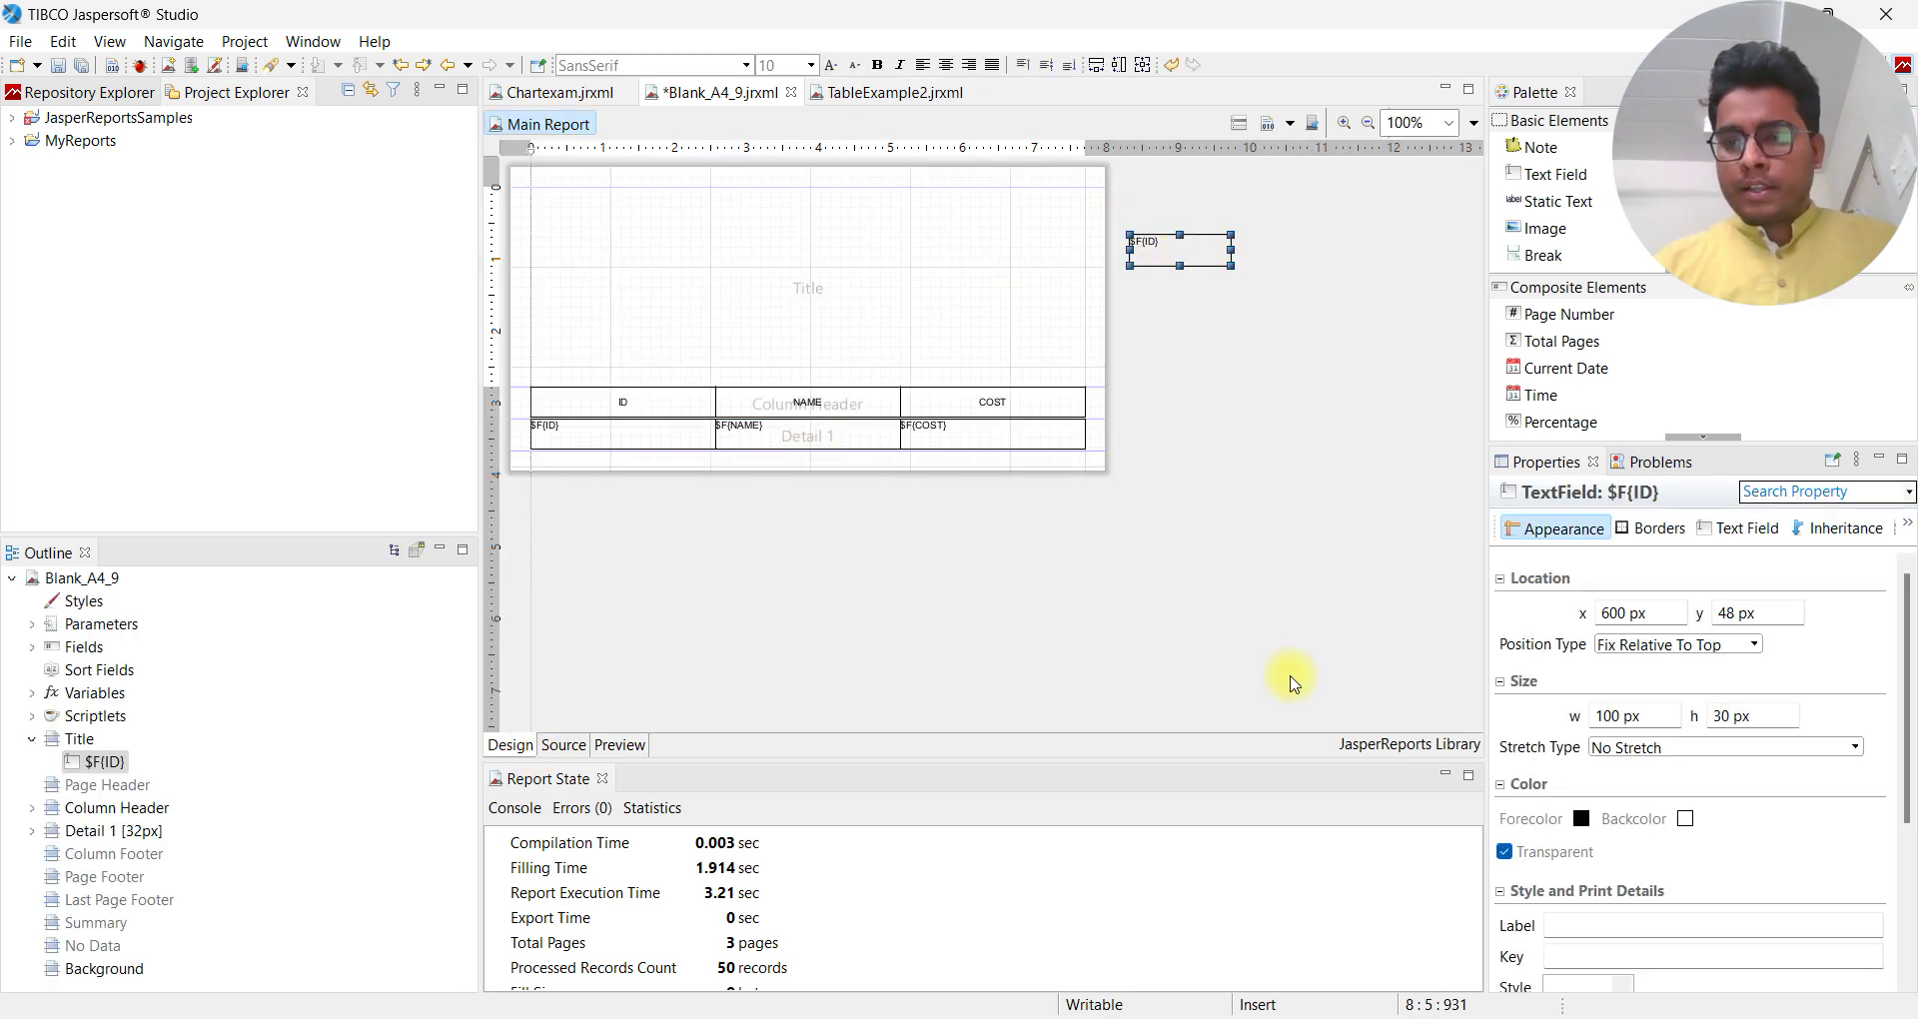
Set the Title band text field's x position to 0 px, preview the report and return to the design
left_click(1619, 614)
left_click_drag(1619, 613, 1590, 618)
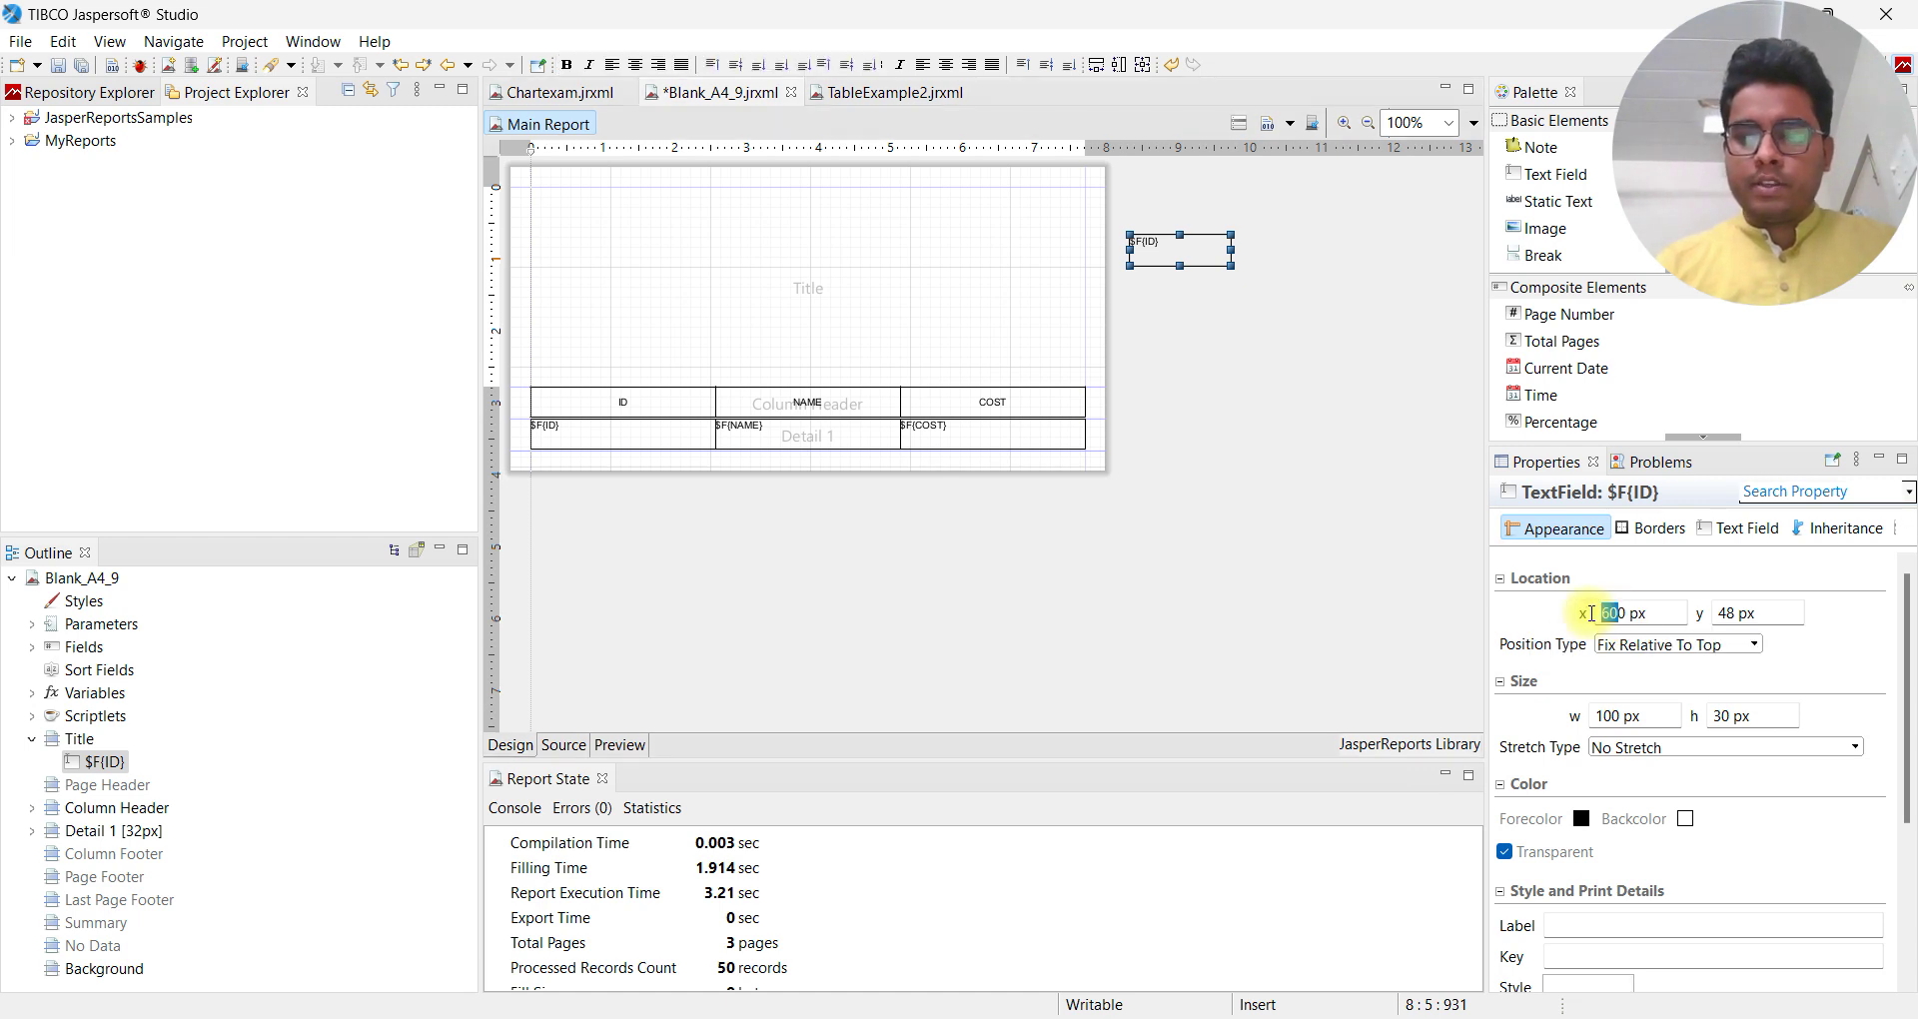
type("0")
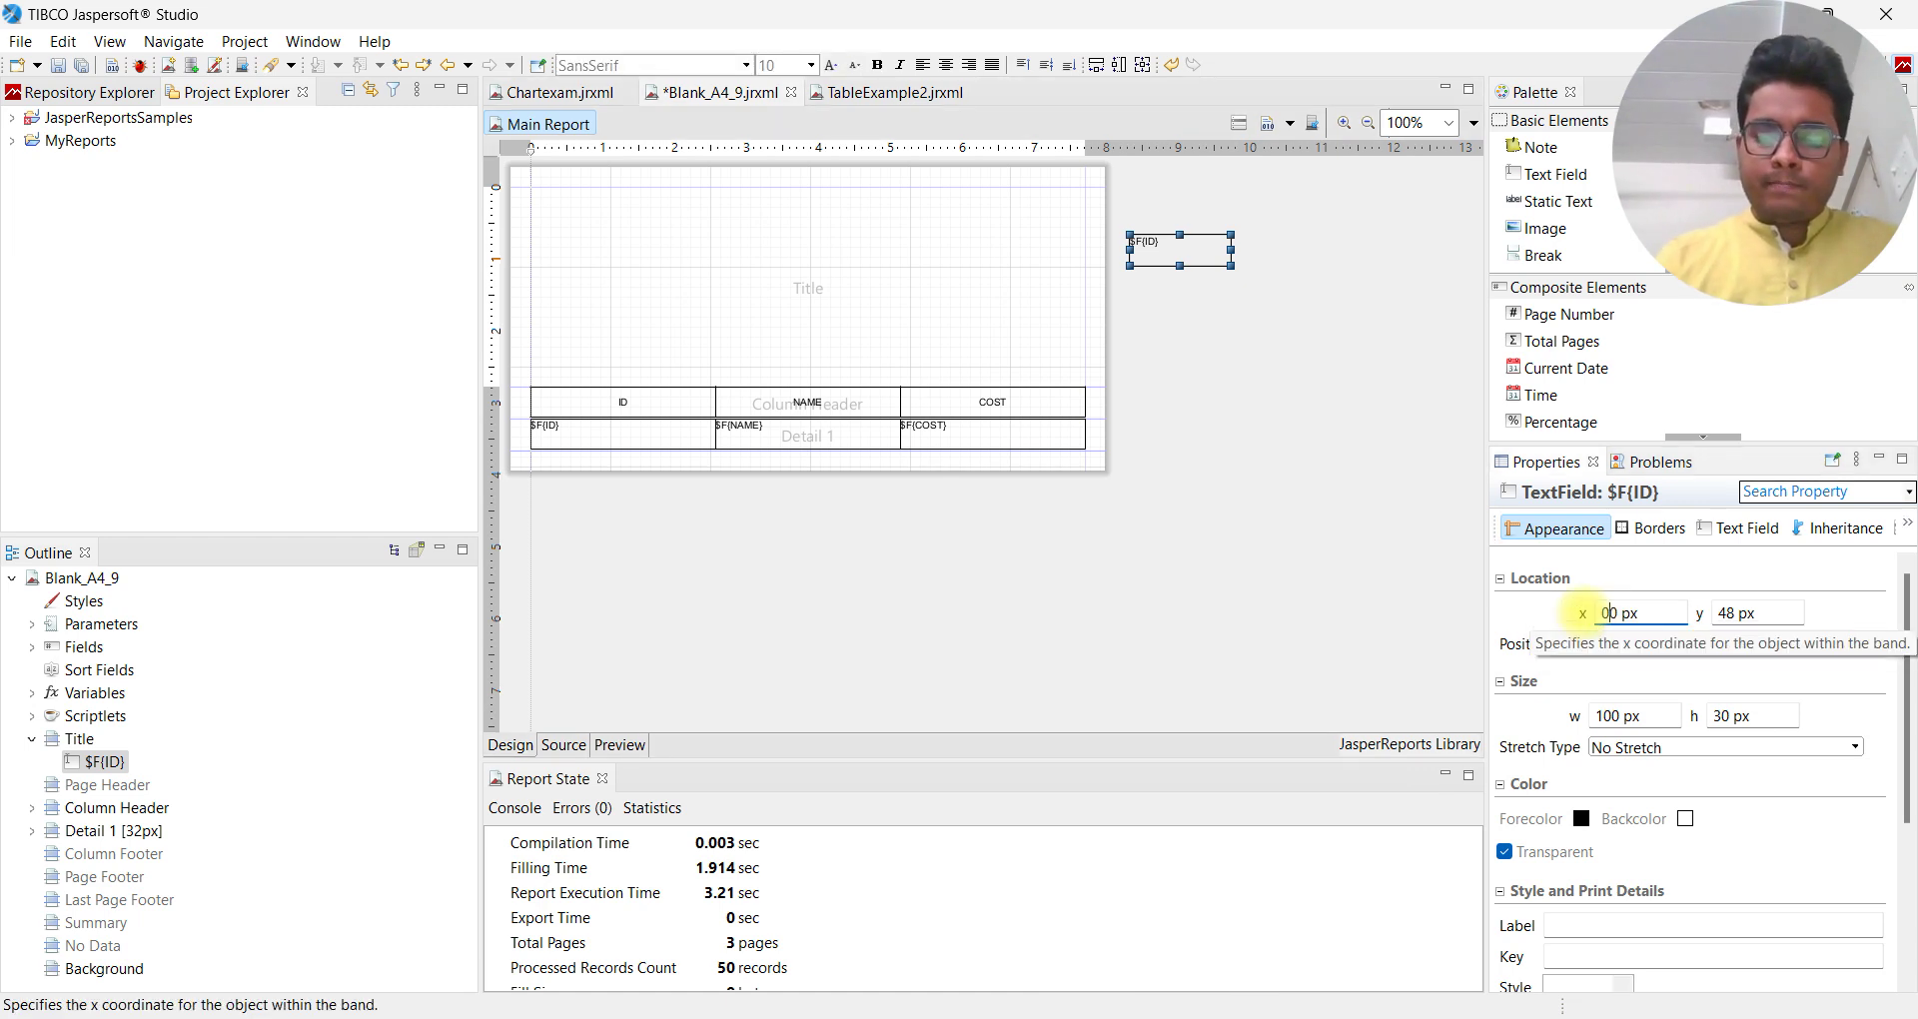
key("Return")
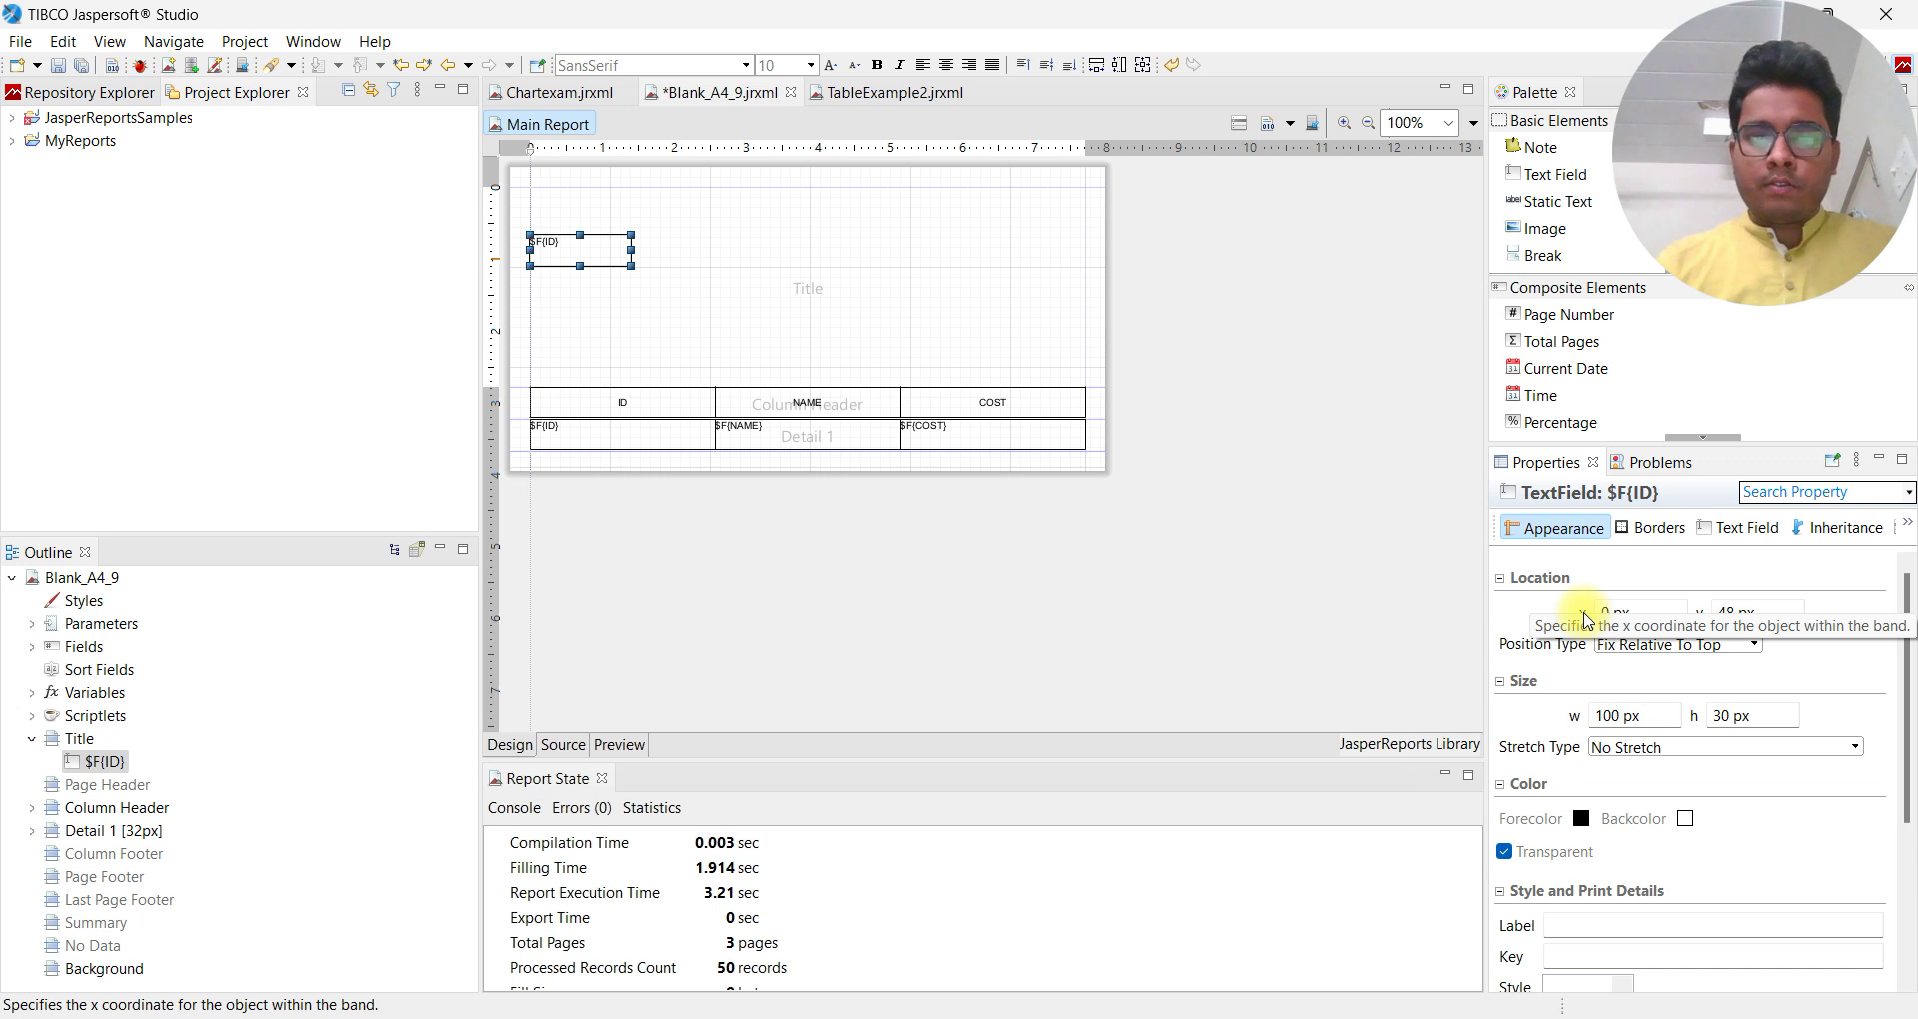
left_click(627, 755)
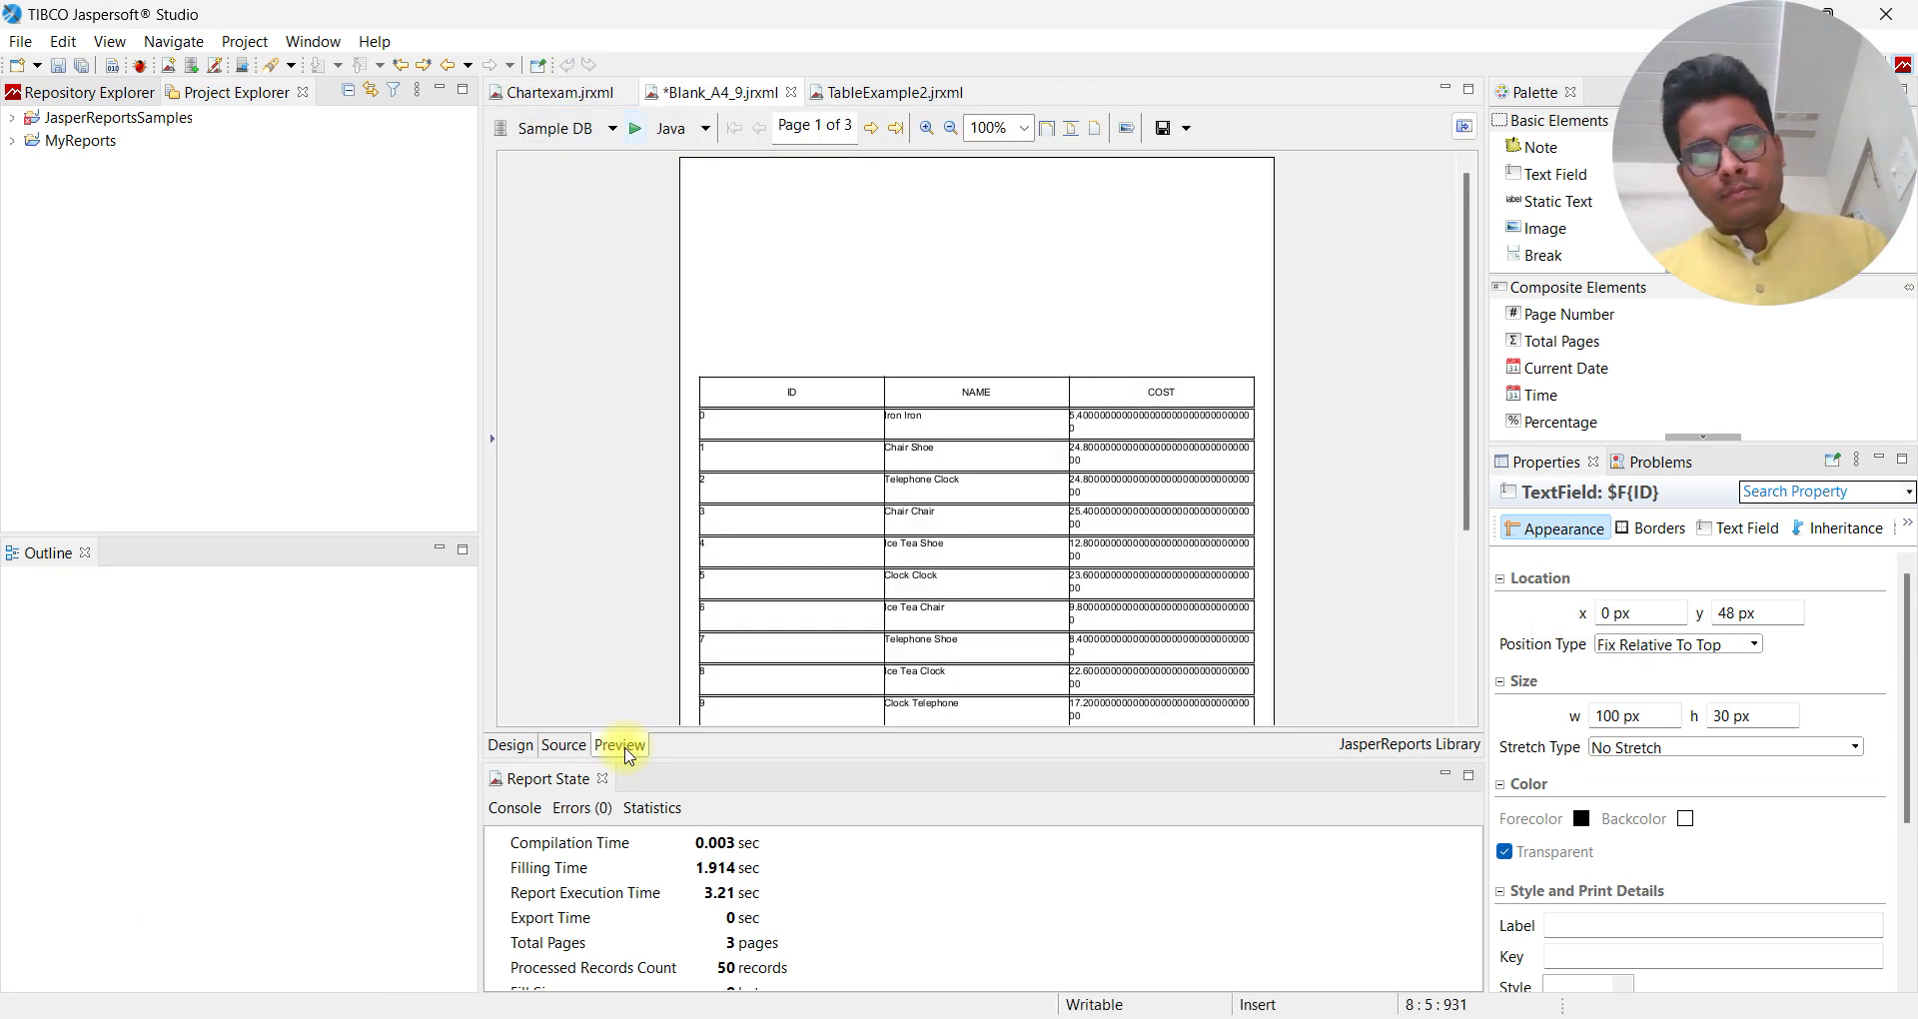
left_click(628, 755)
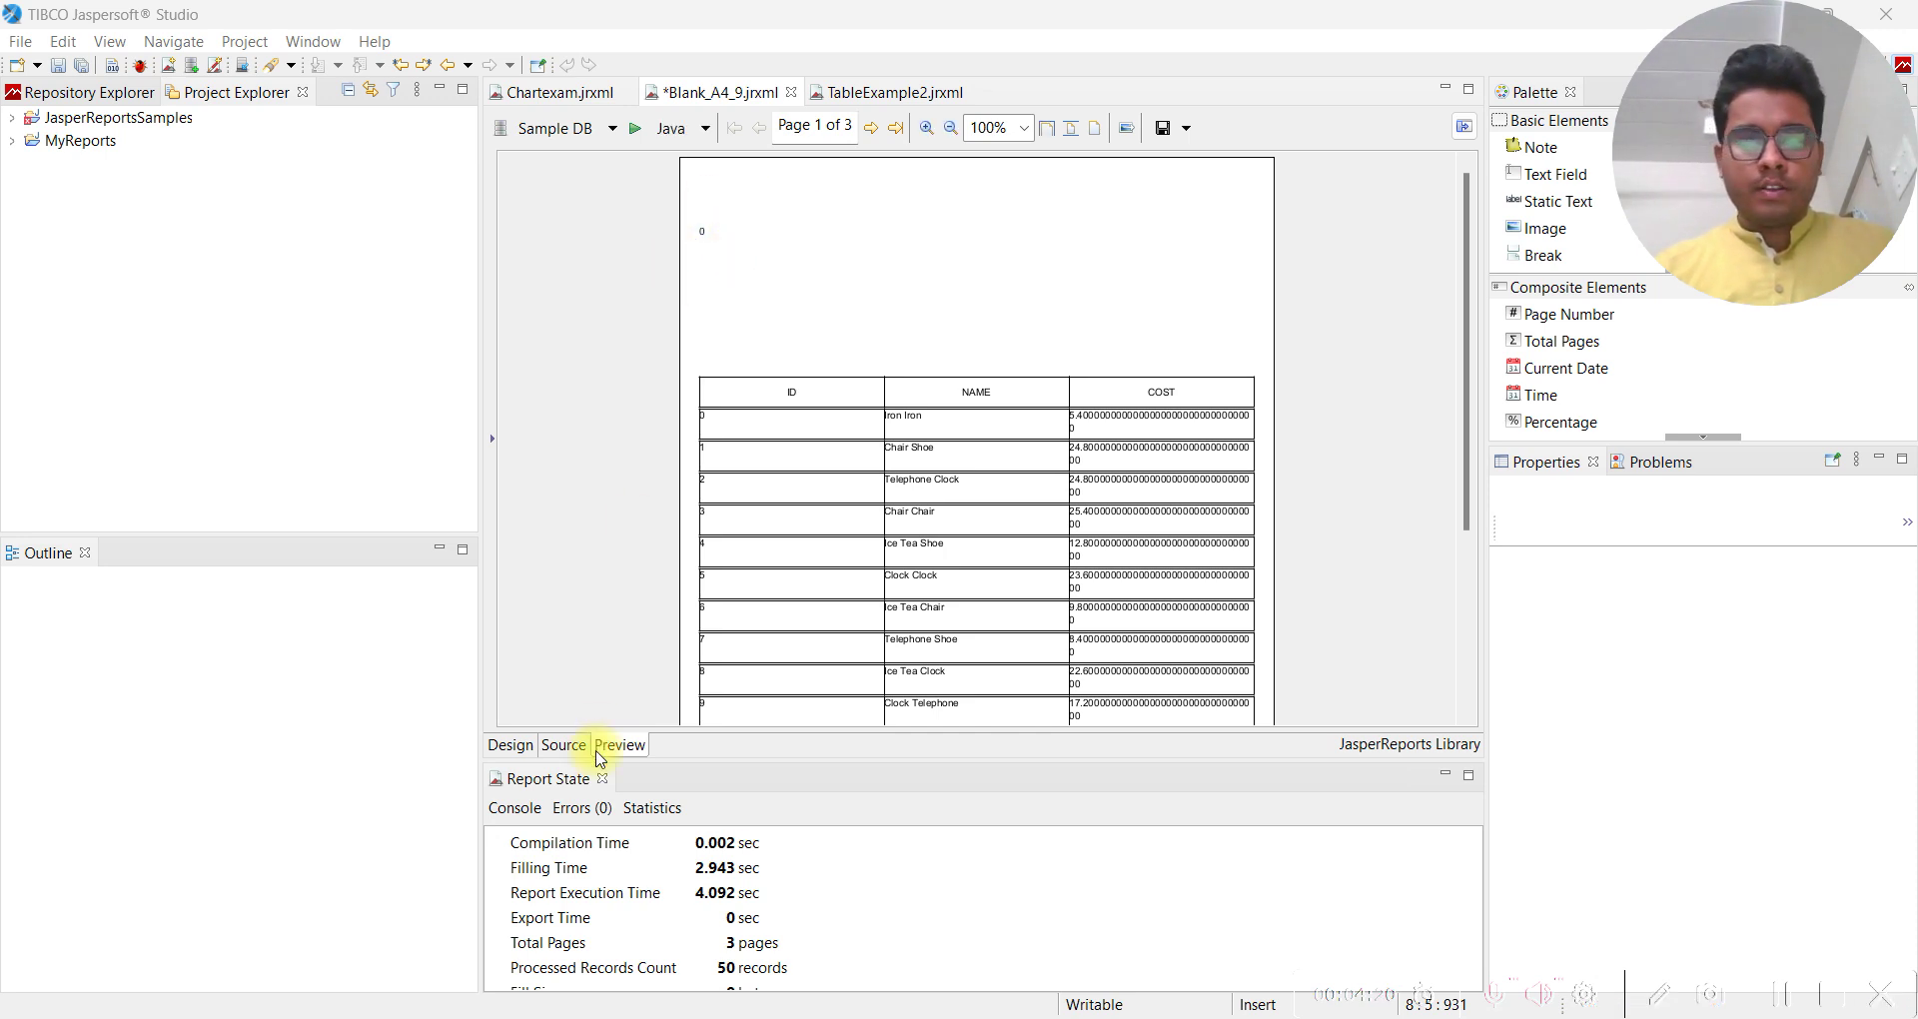
left_click(508, 747)
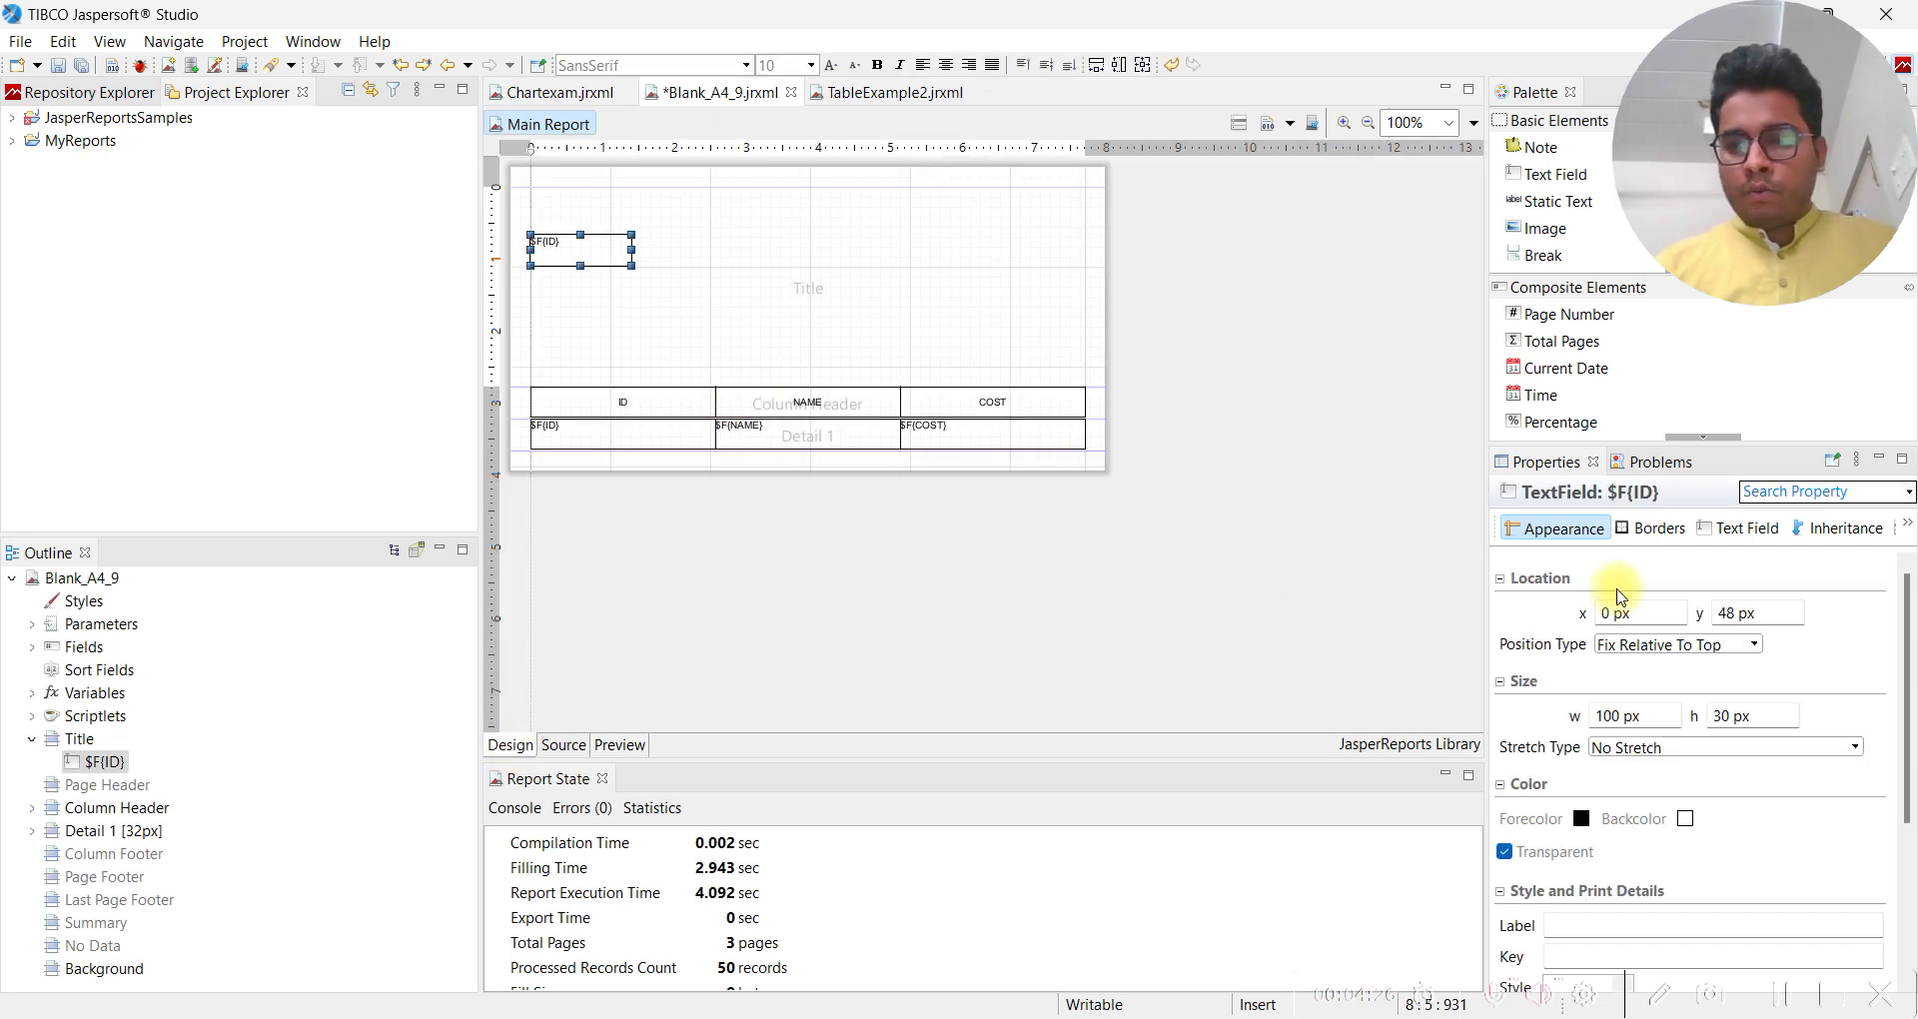
Set the Title band text field's y position to 0 px, preview the report and return to the design
left_click(1736, 617)
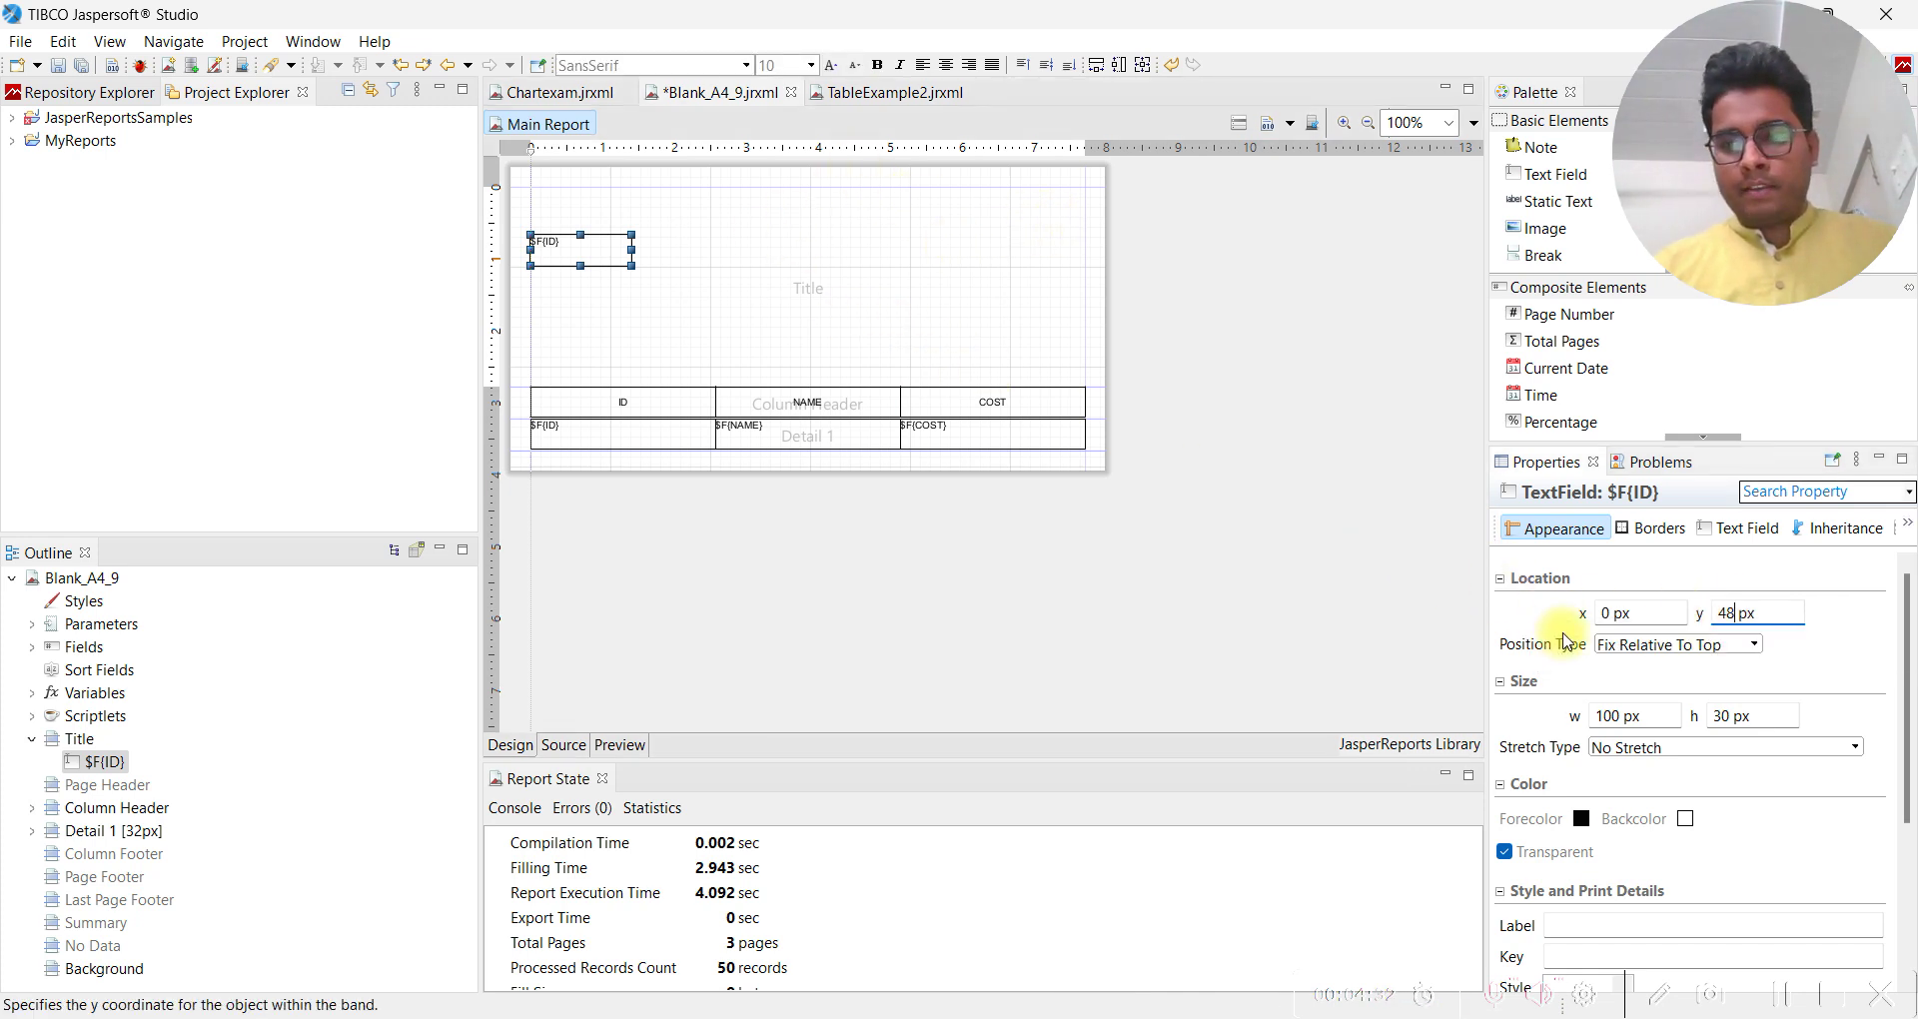
key("BackSpace")
key("BackSpace")
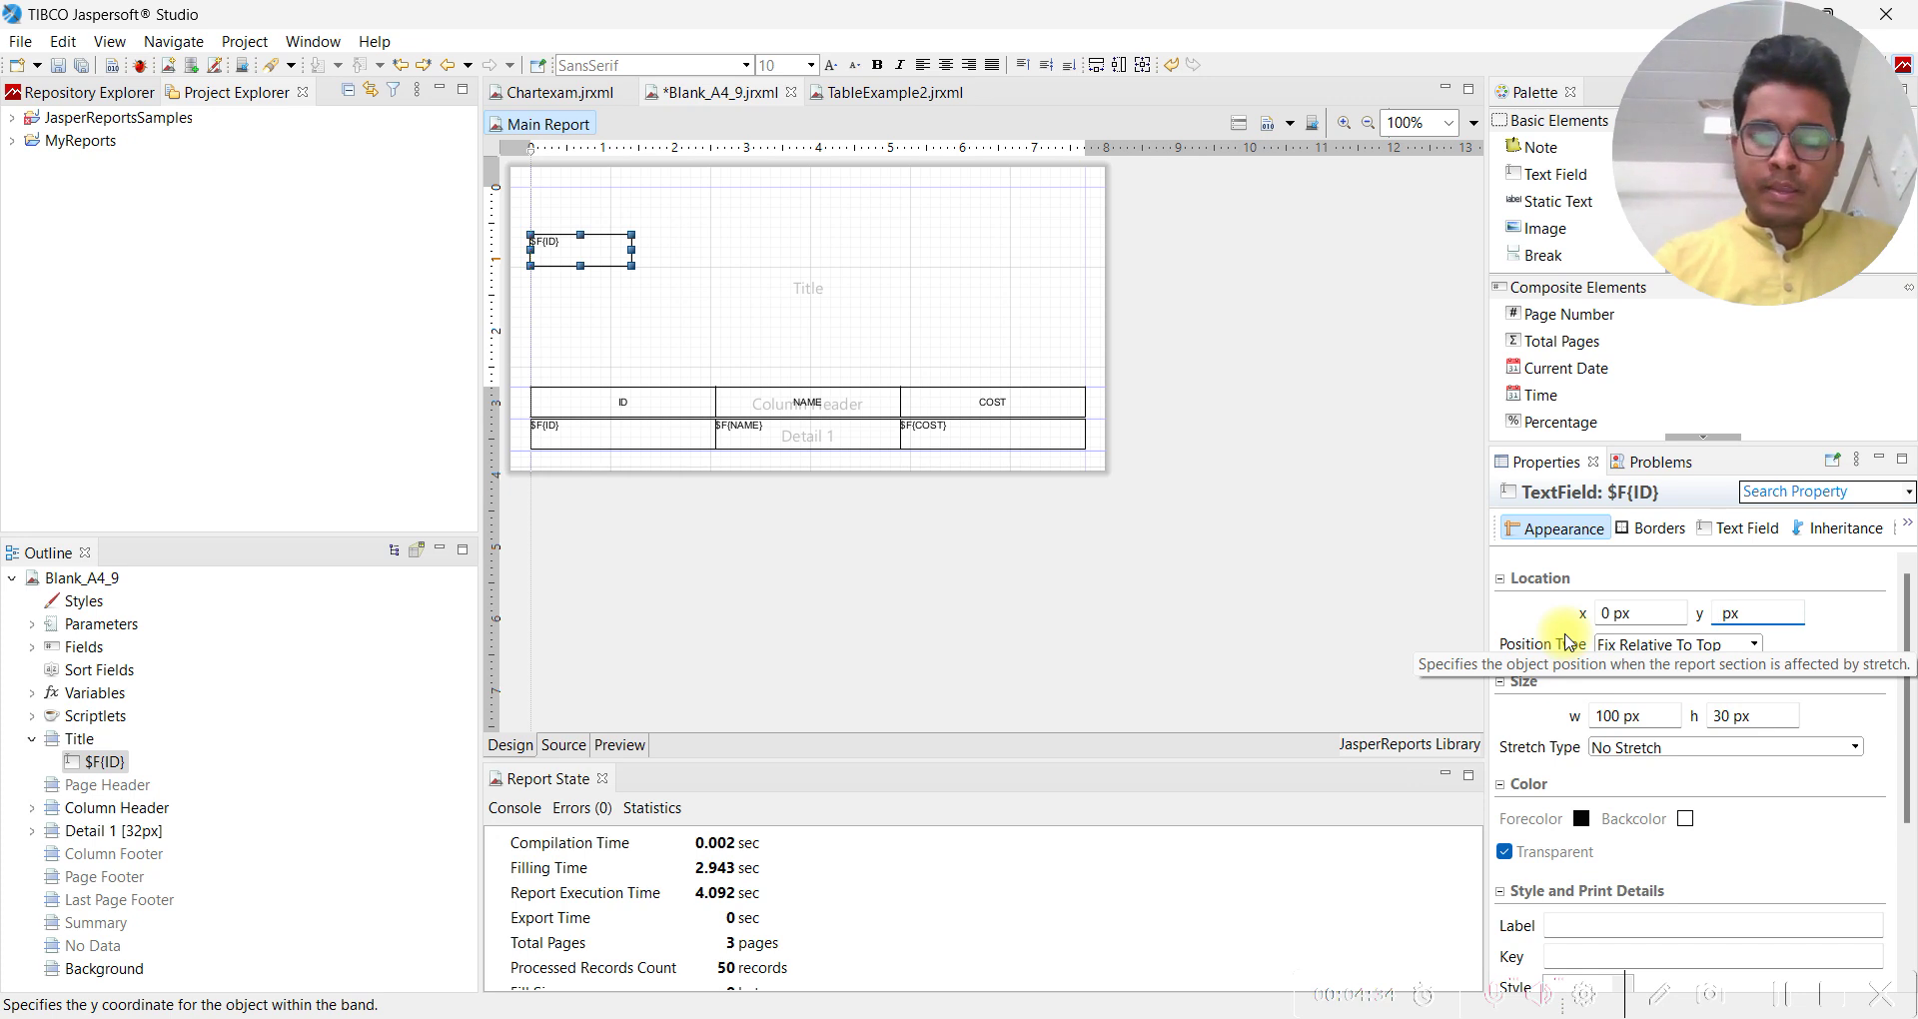
type("0")
key("Return")
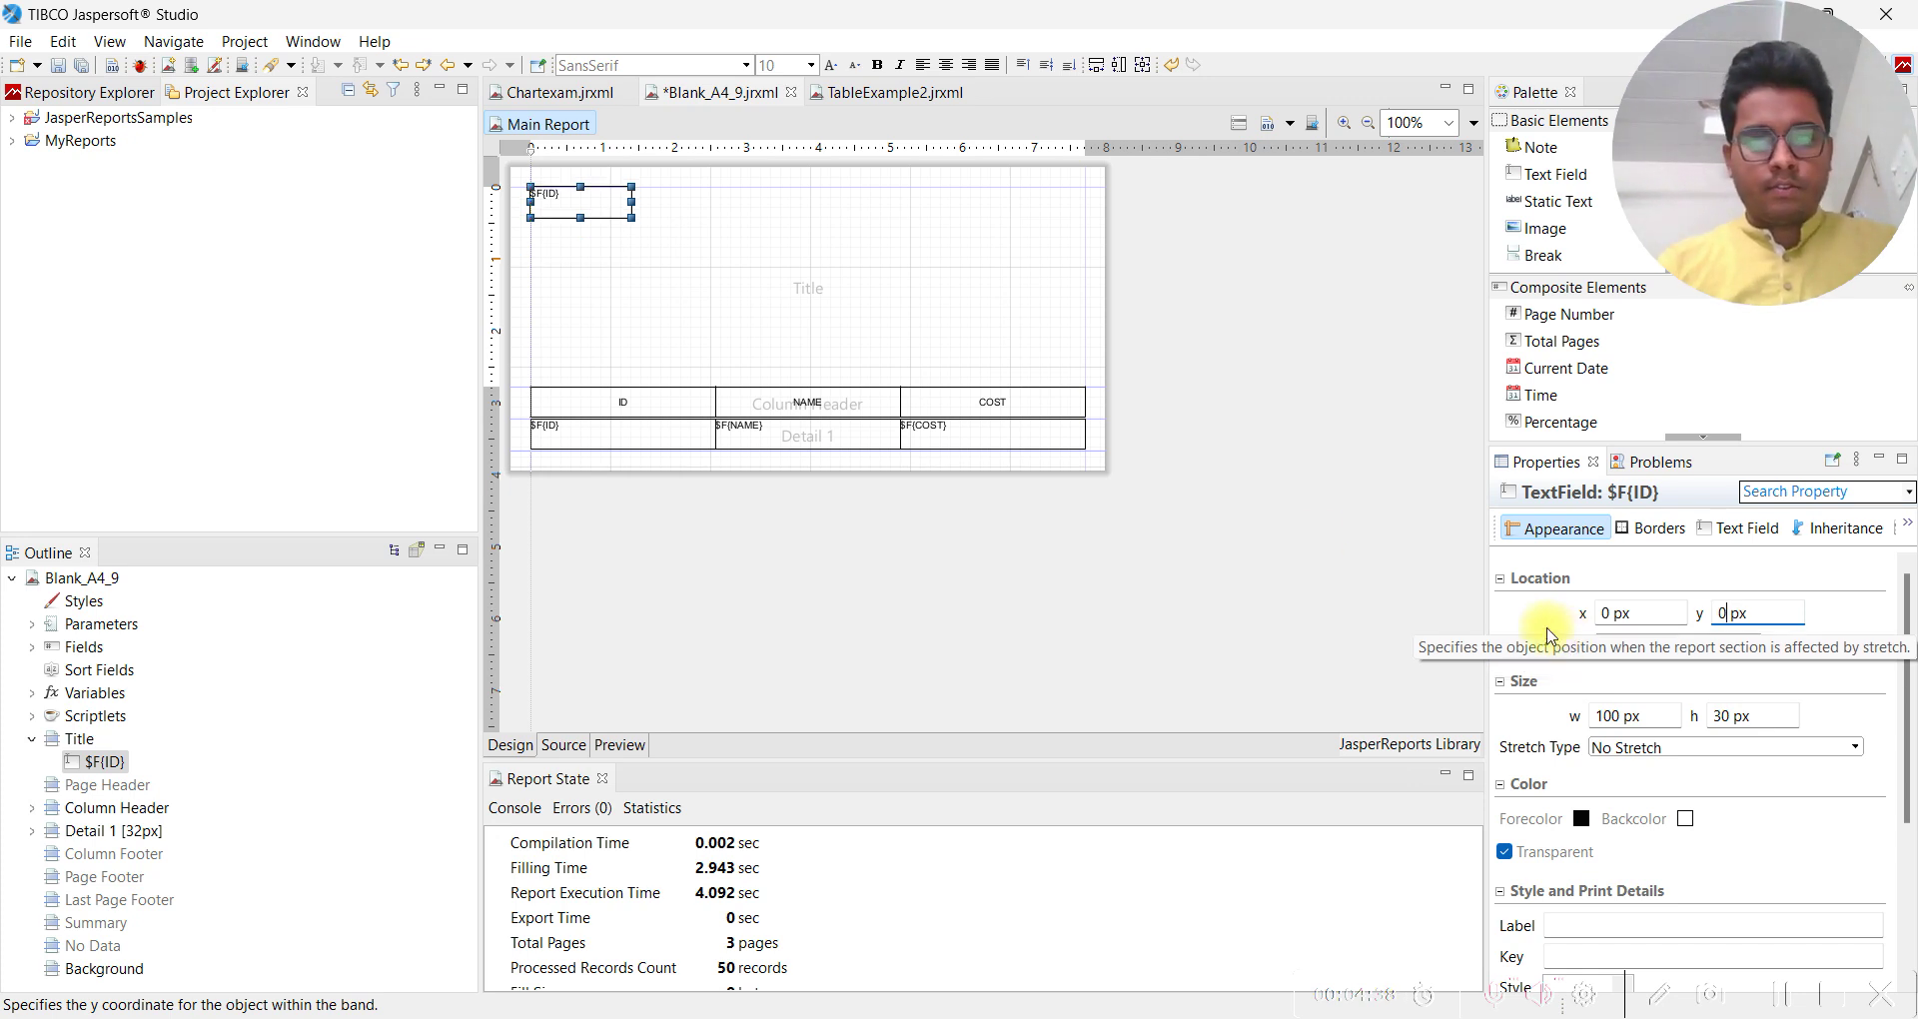
left_click(594, 217)
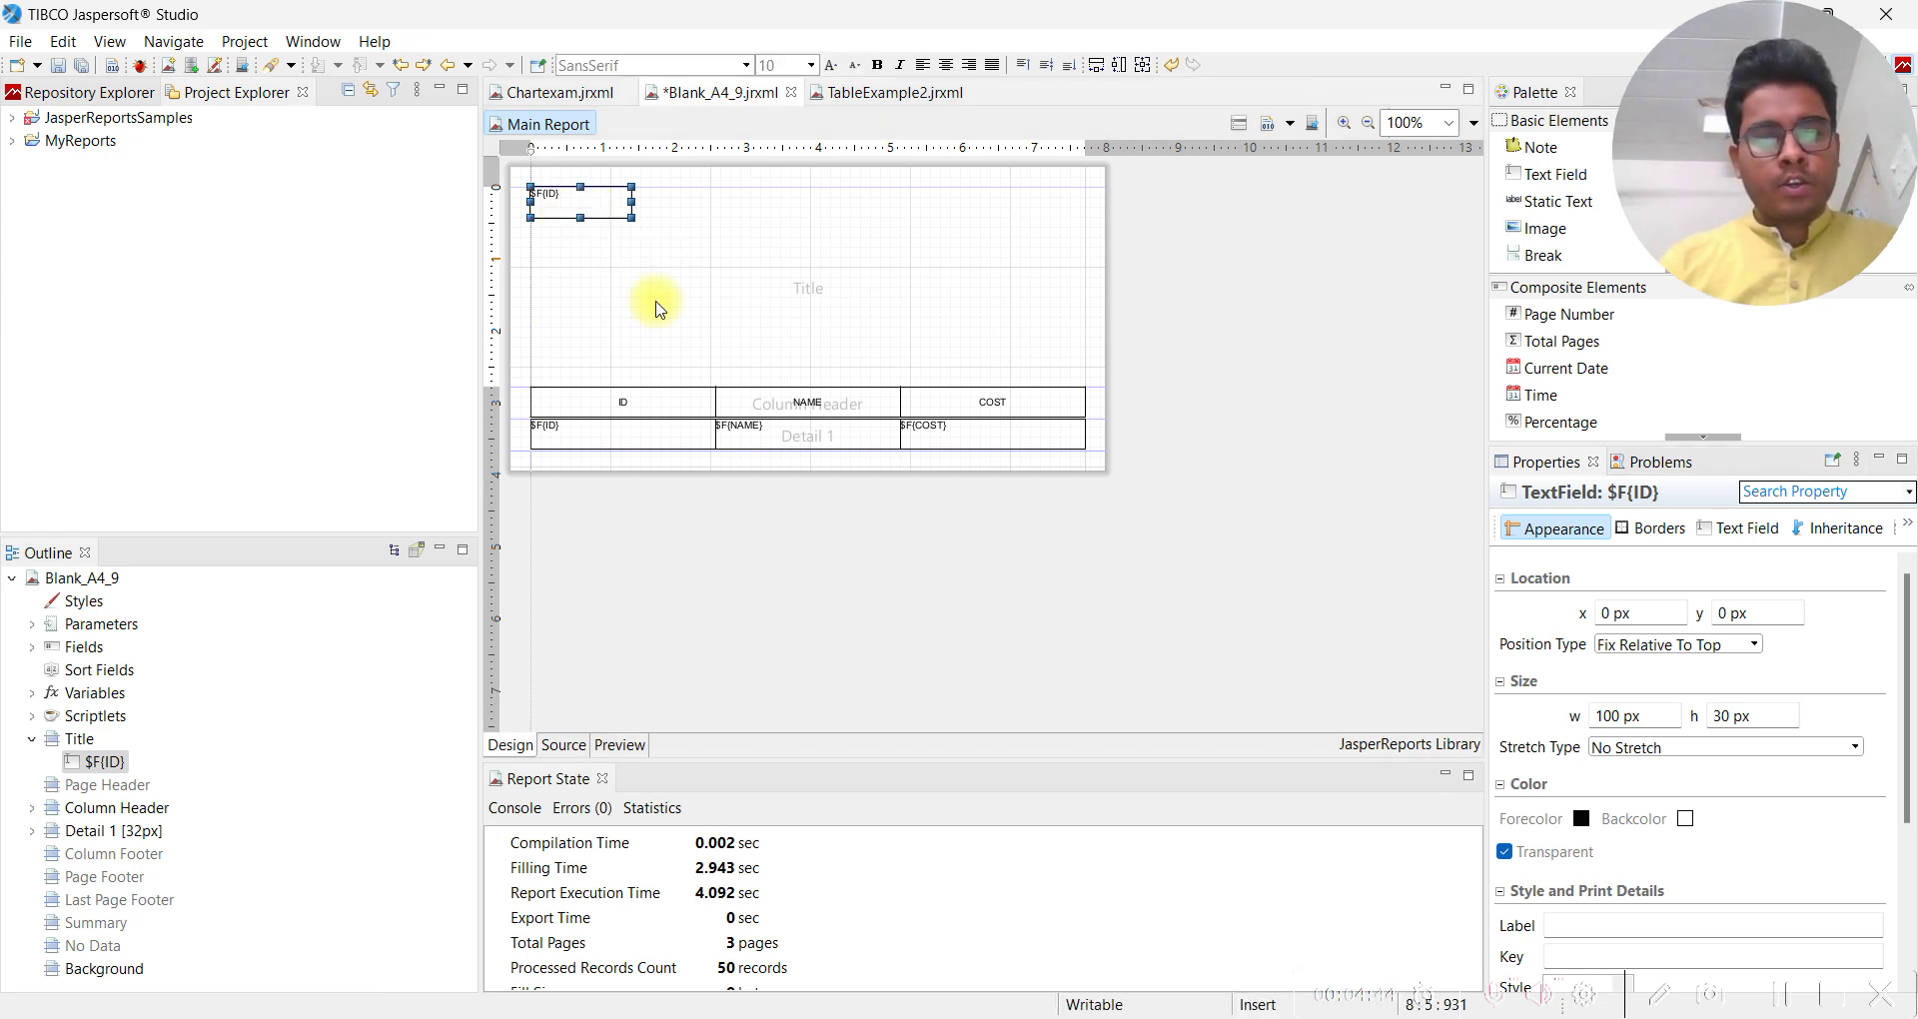
left_click(620, 745)
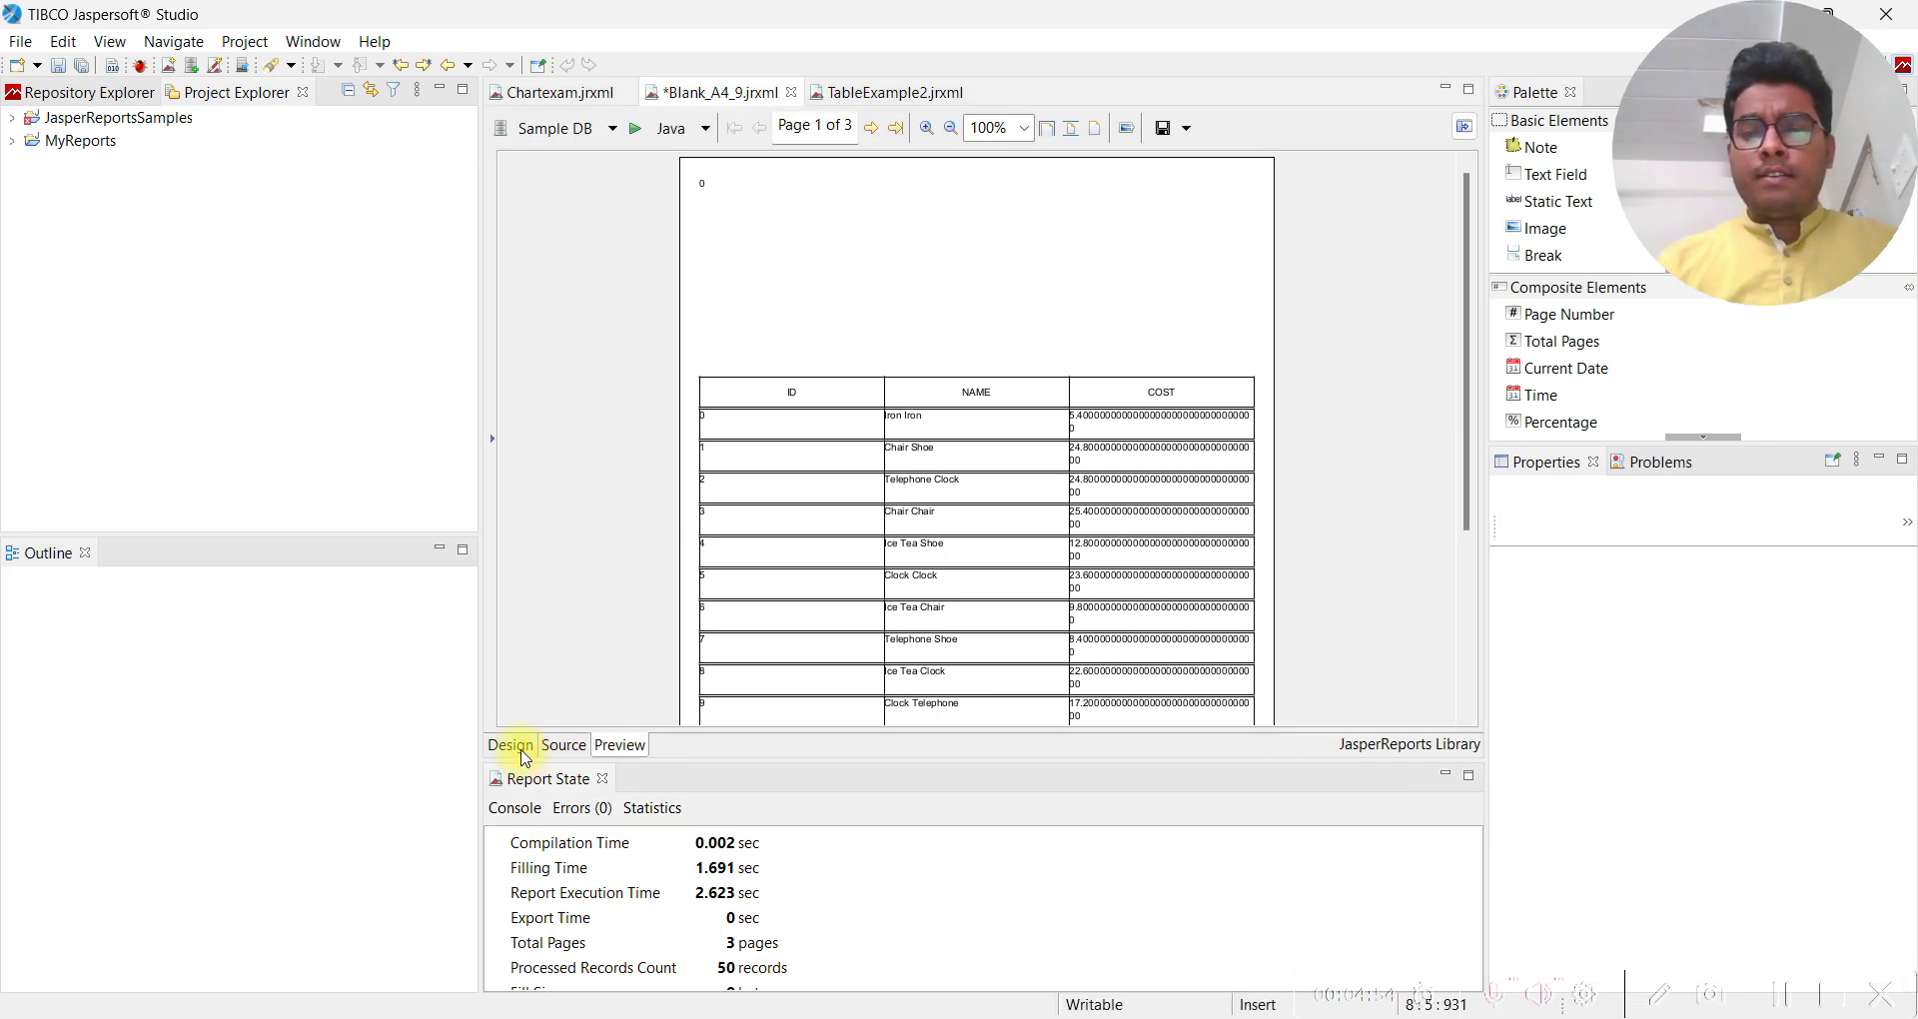
left_click(512, 746)
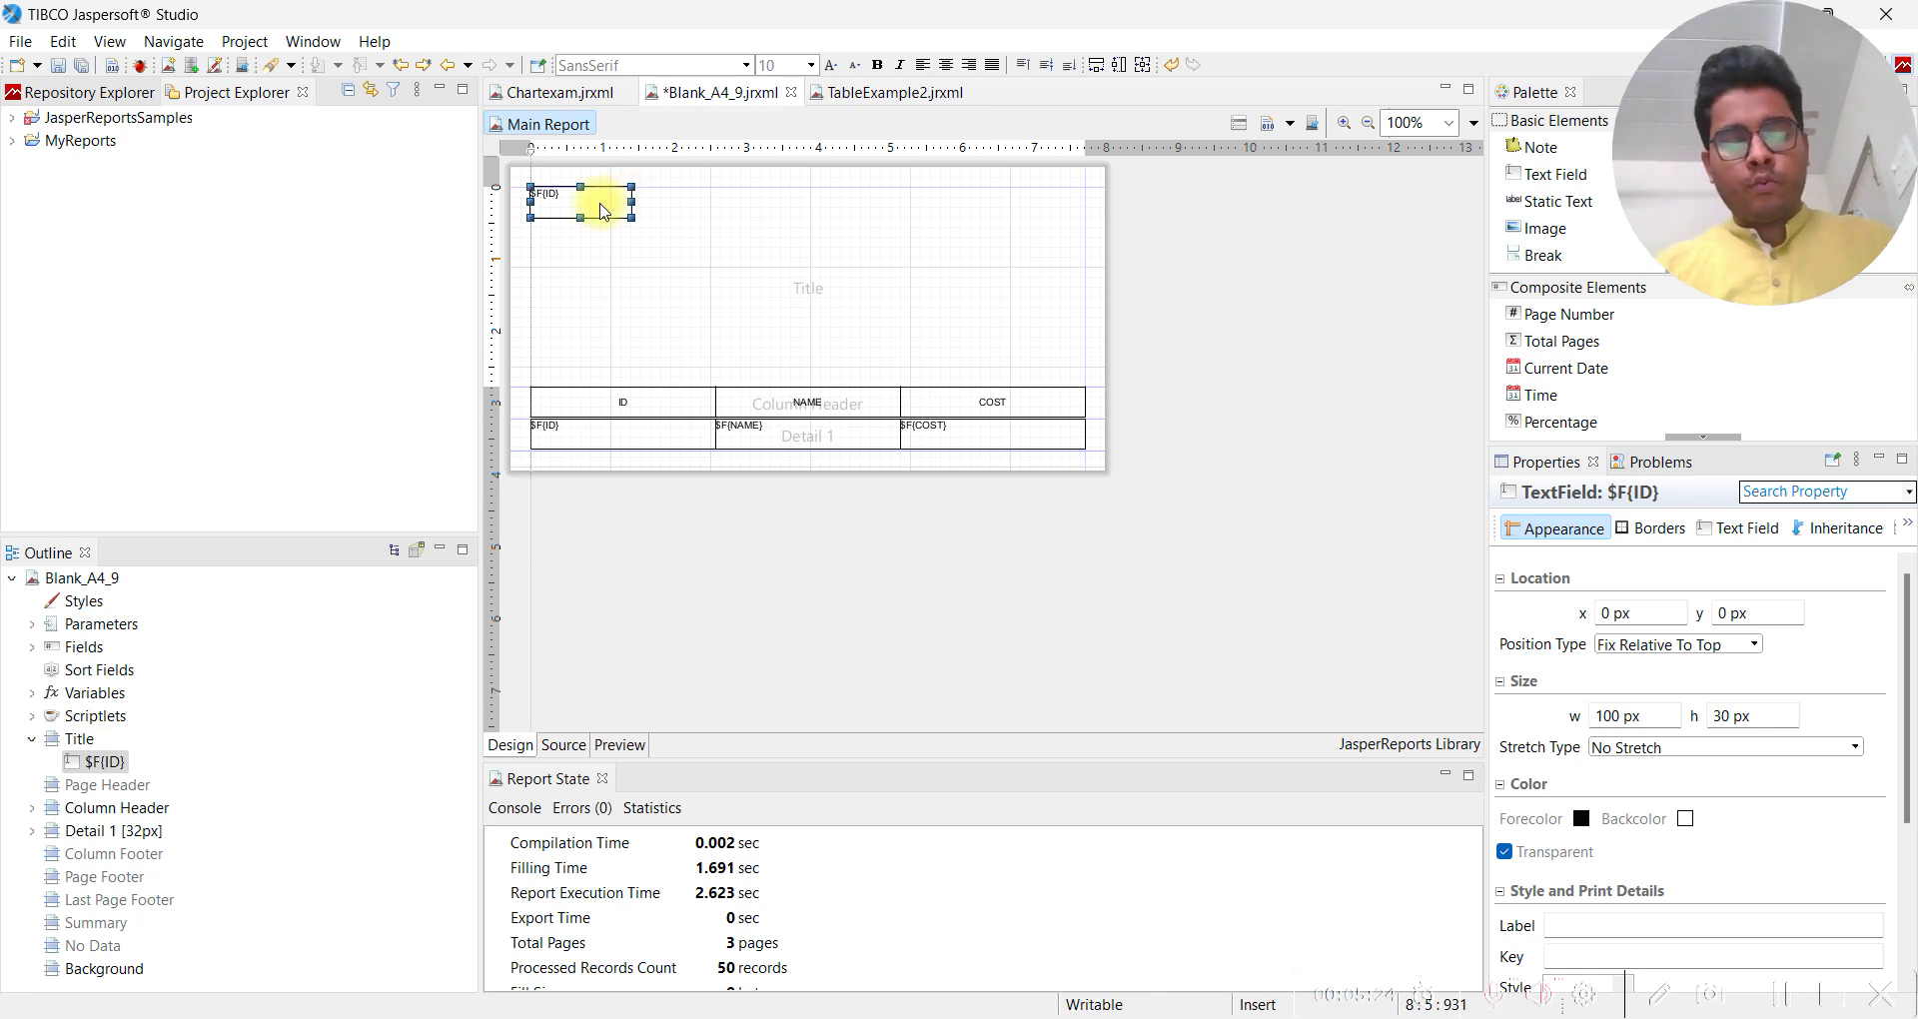
Duplicate the Title band's $F{ID} text field and place the copy at x 100 px and y 0 px
key("ctrl+v")
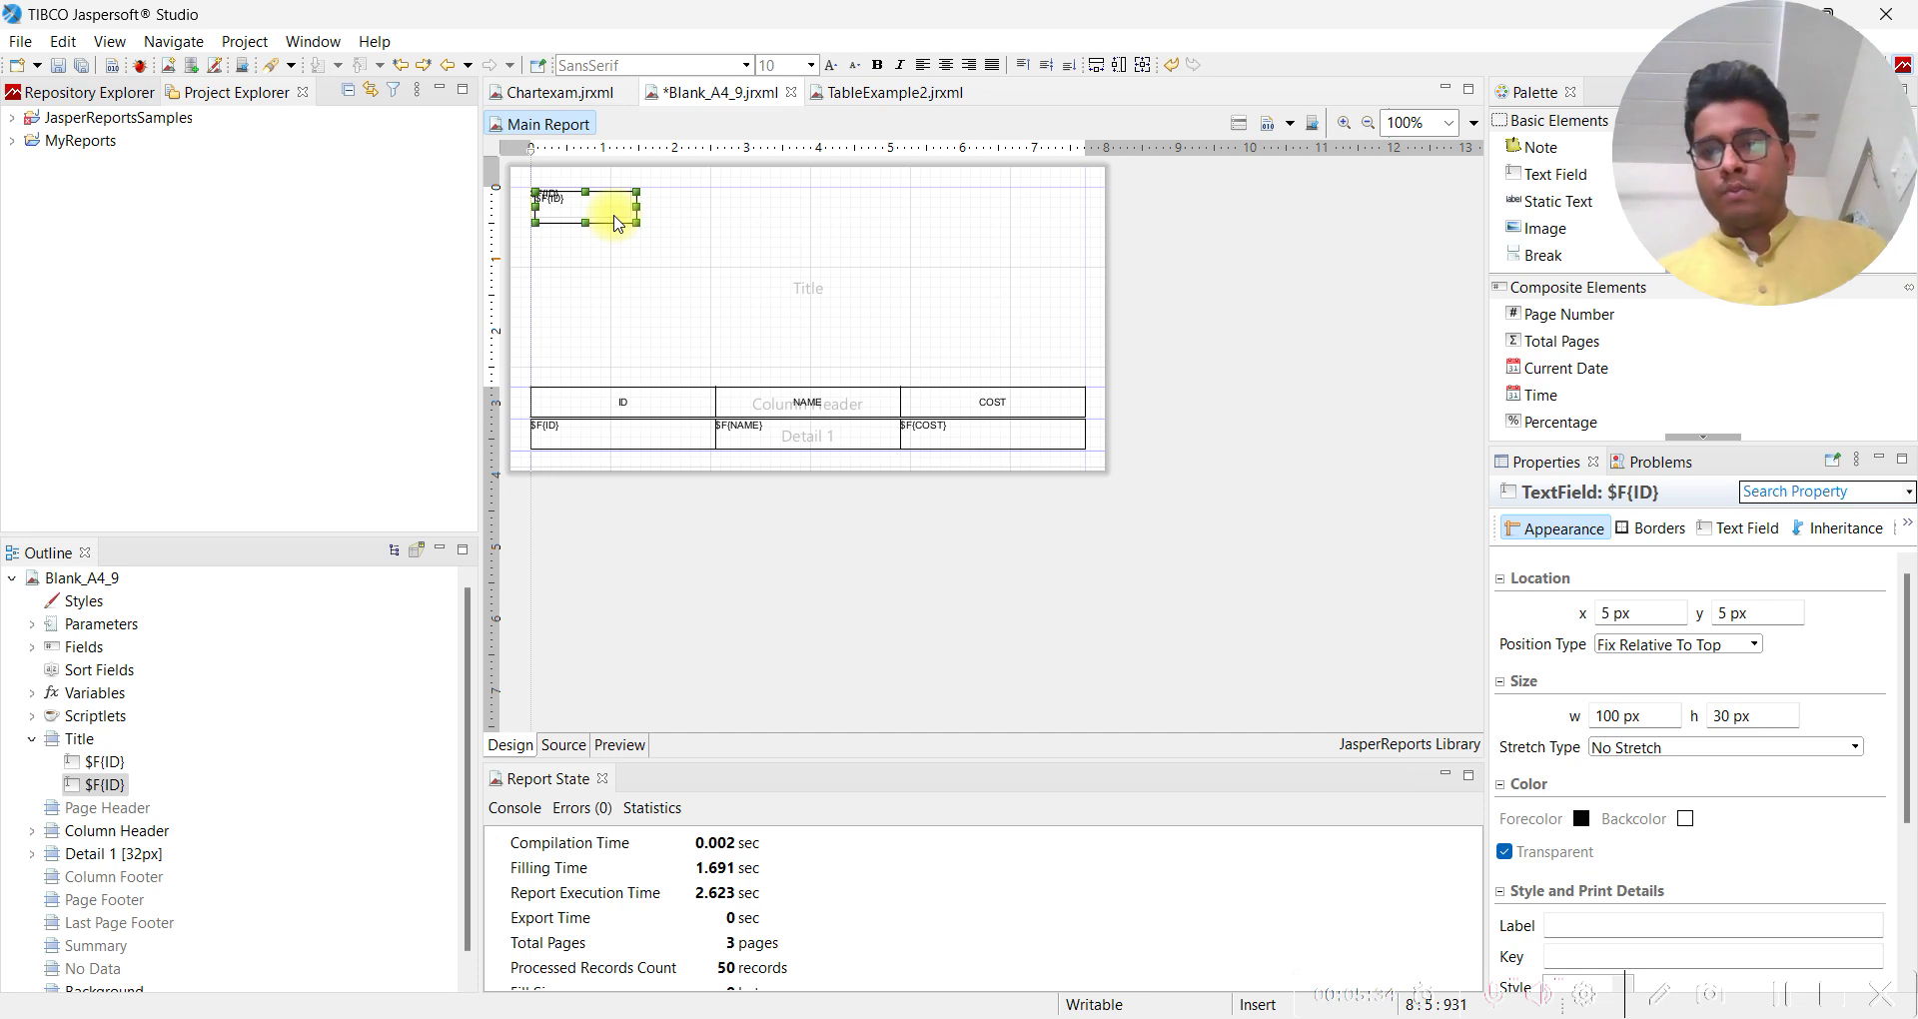
left_click(1614, 614)
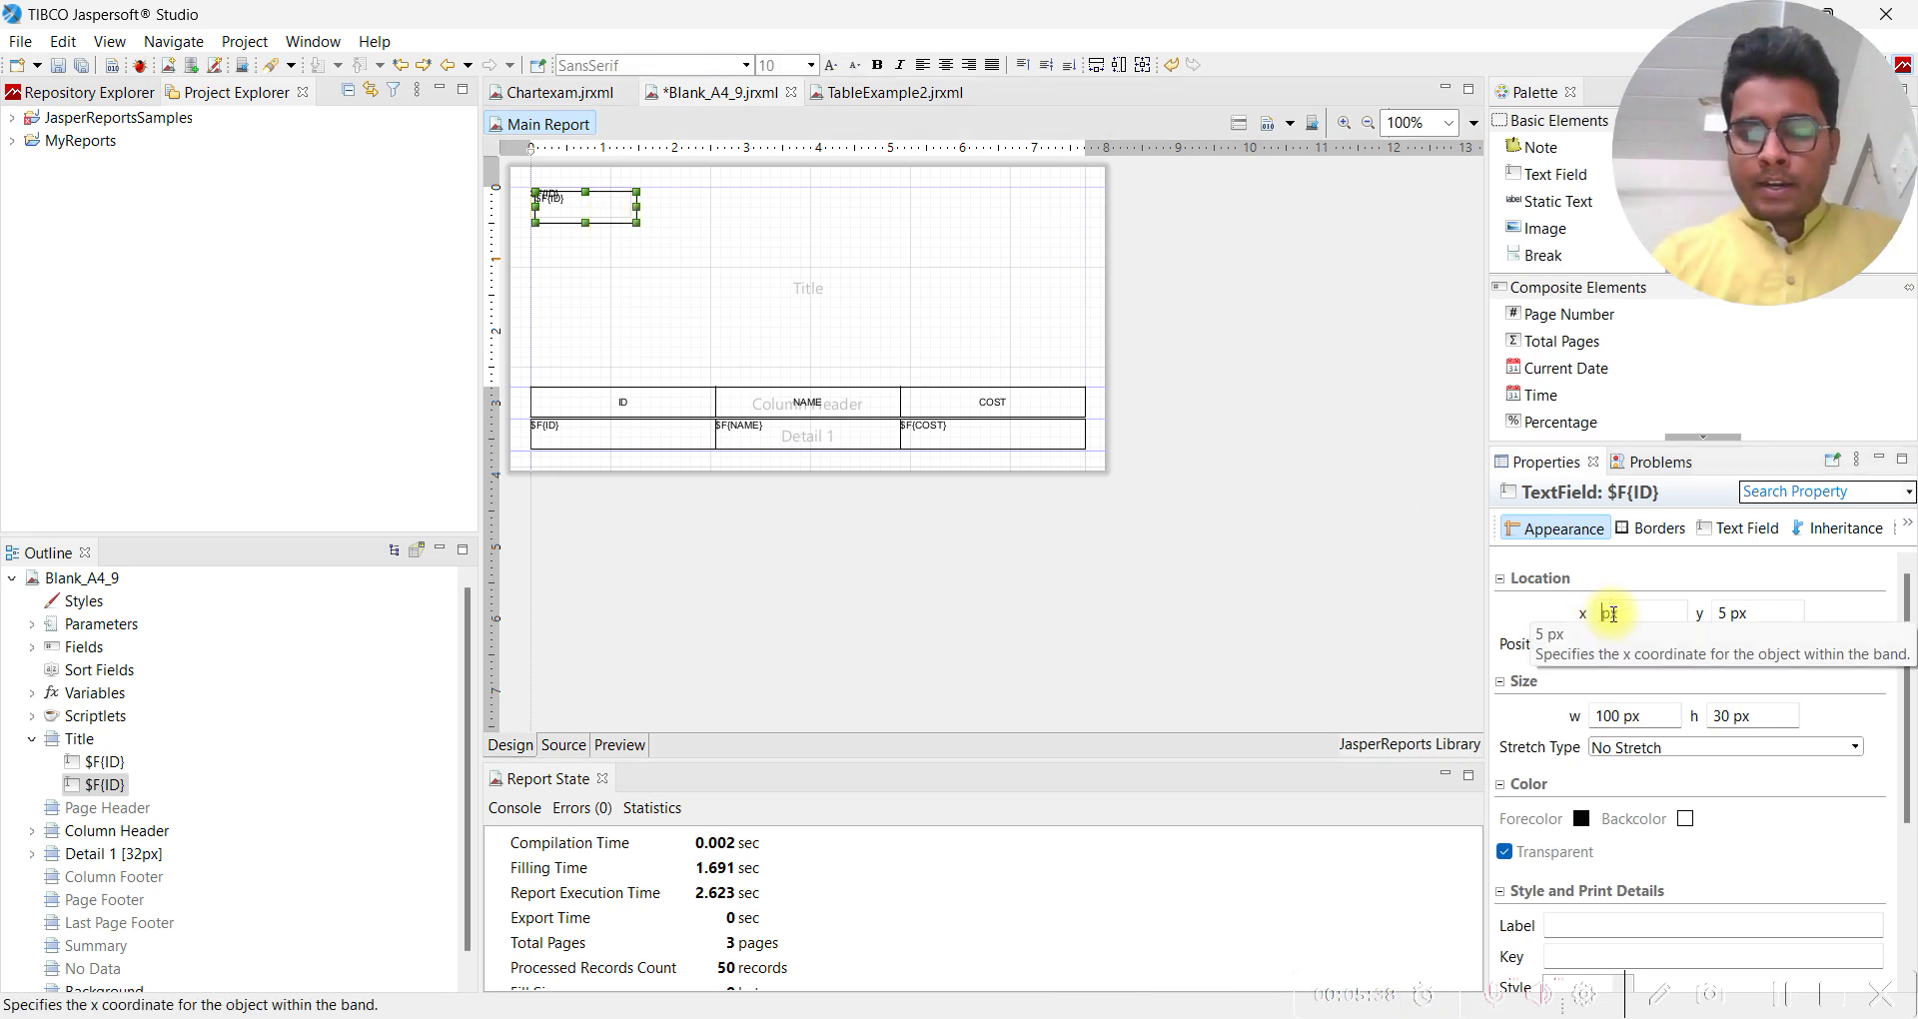
type("100")
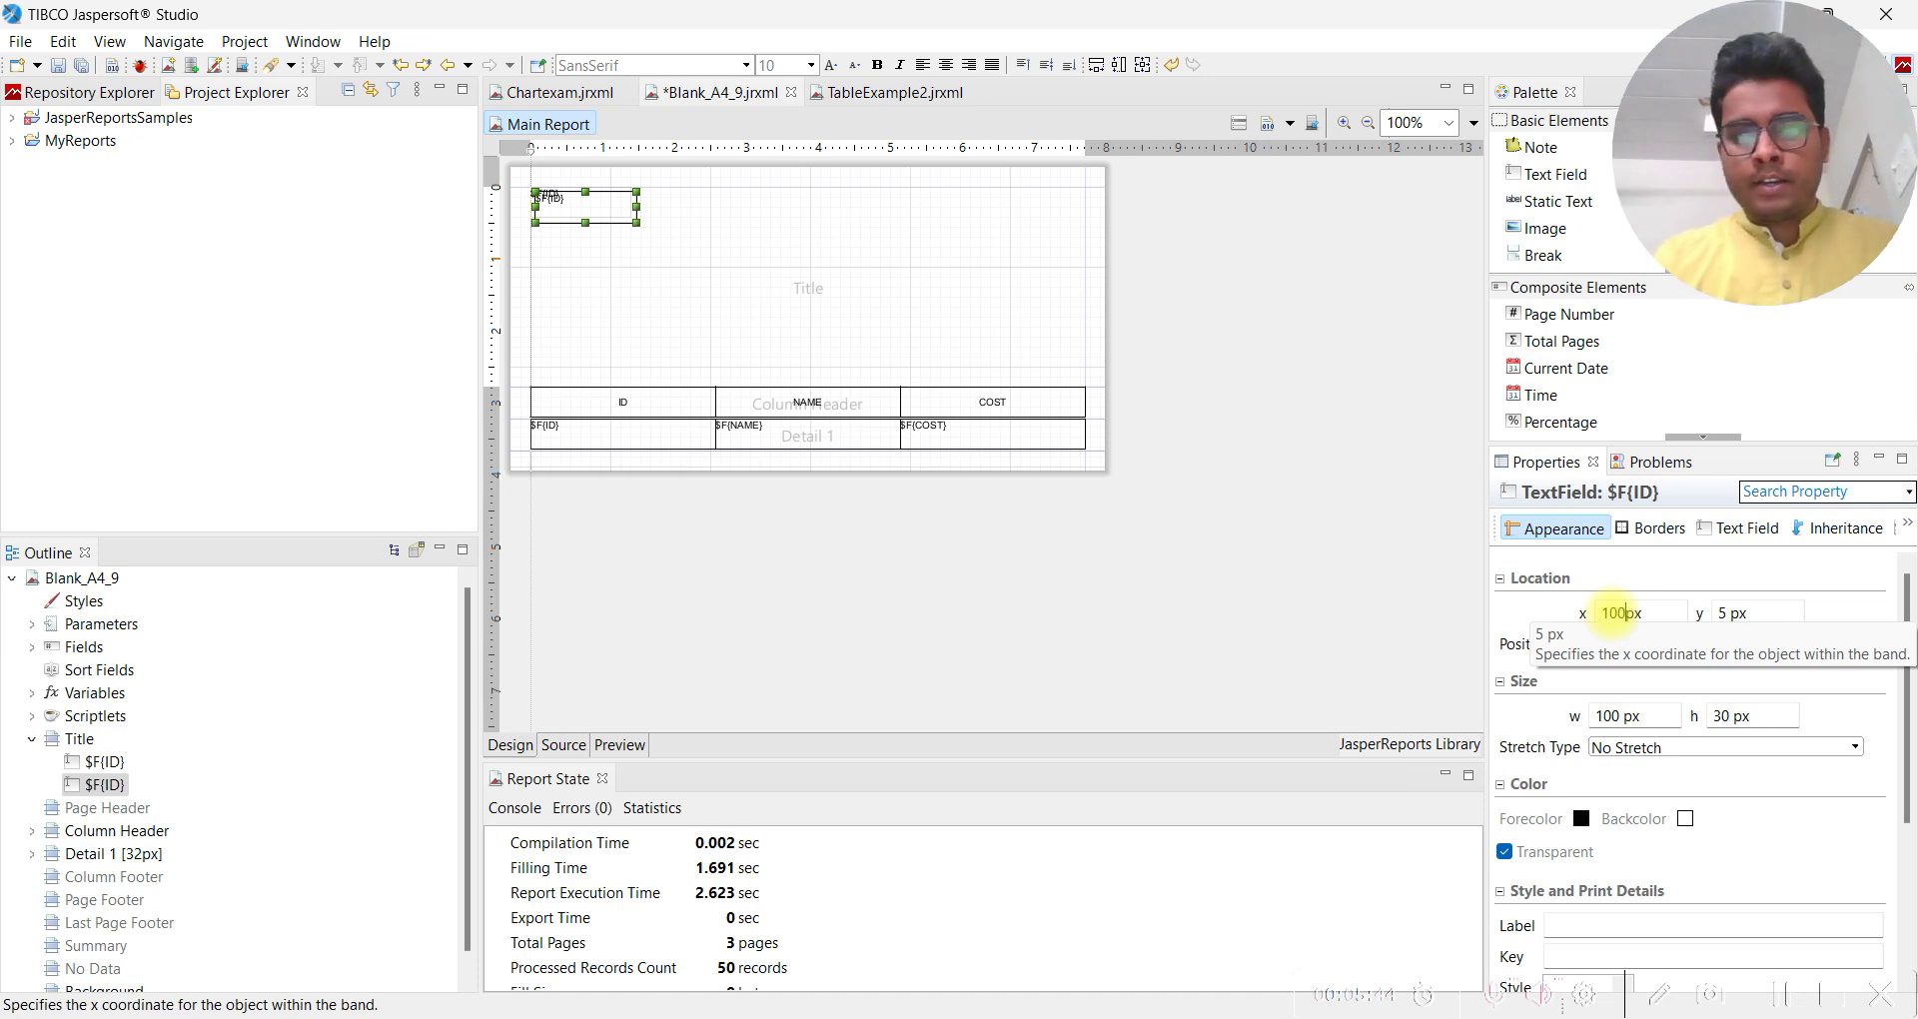
key("Return")
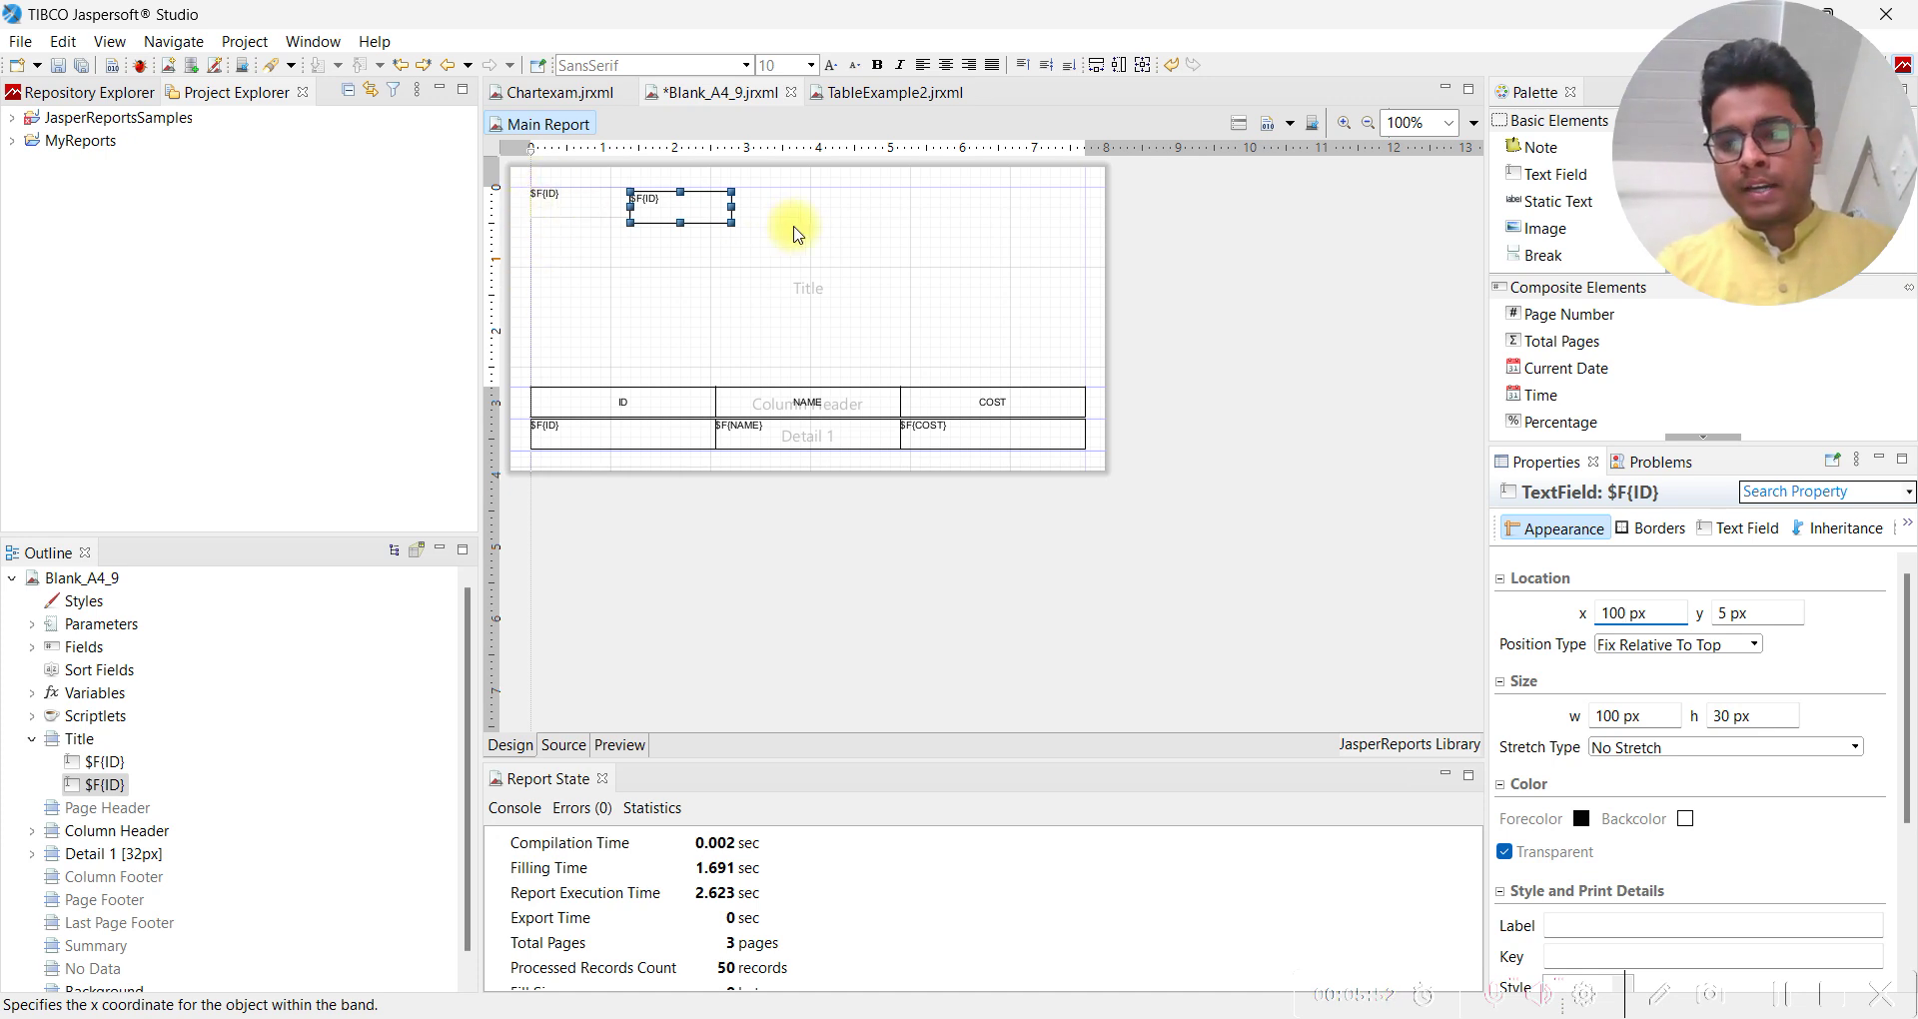
left_click(1731, 613)
key("BackSpace")
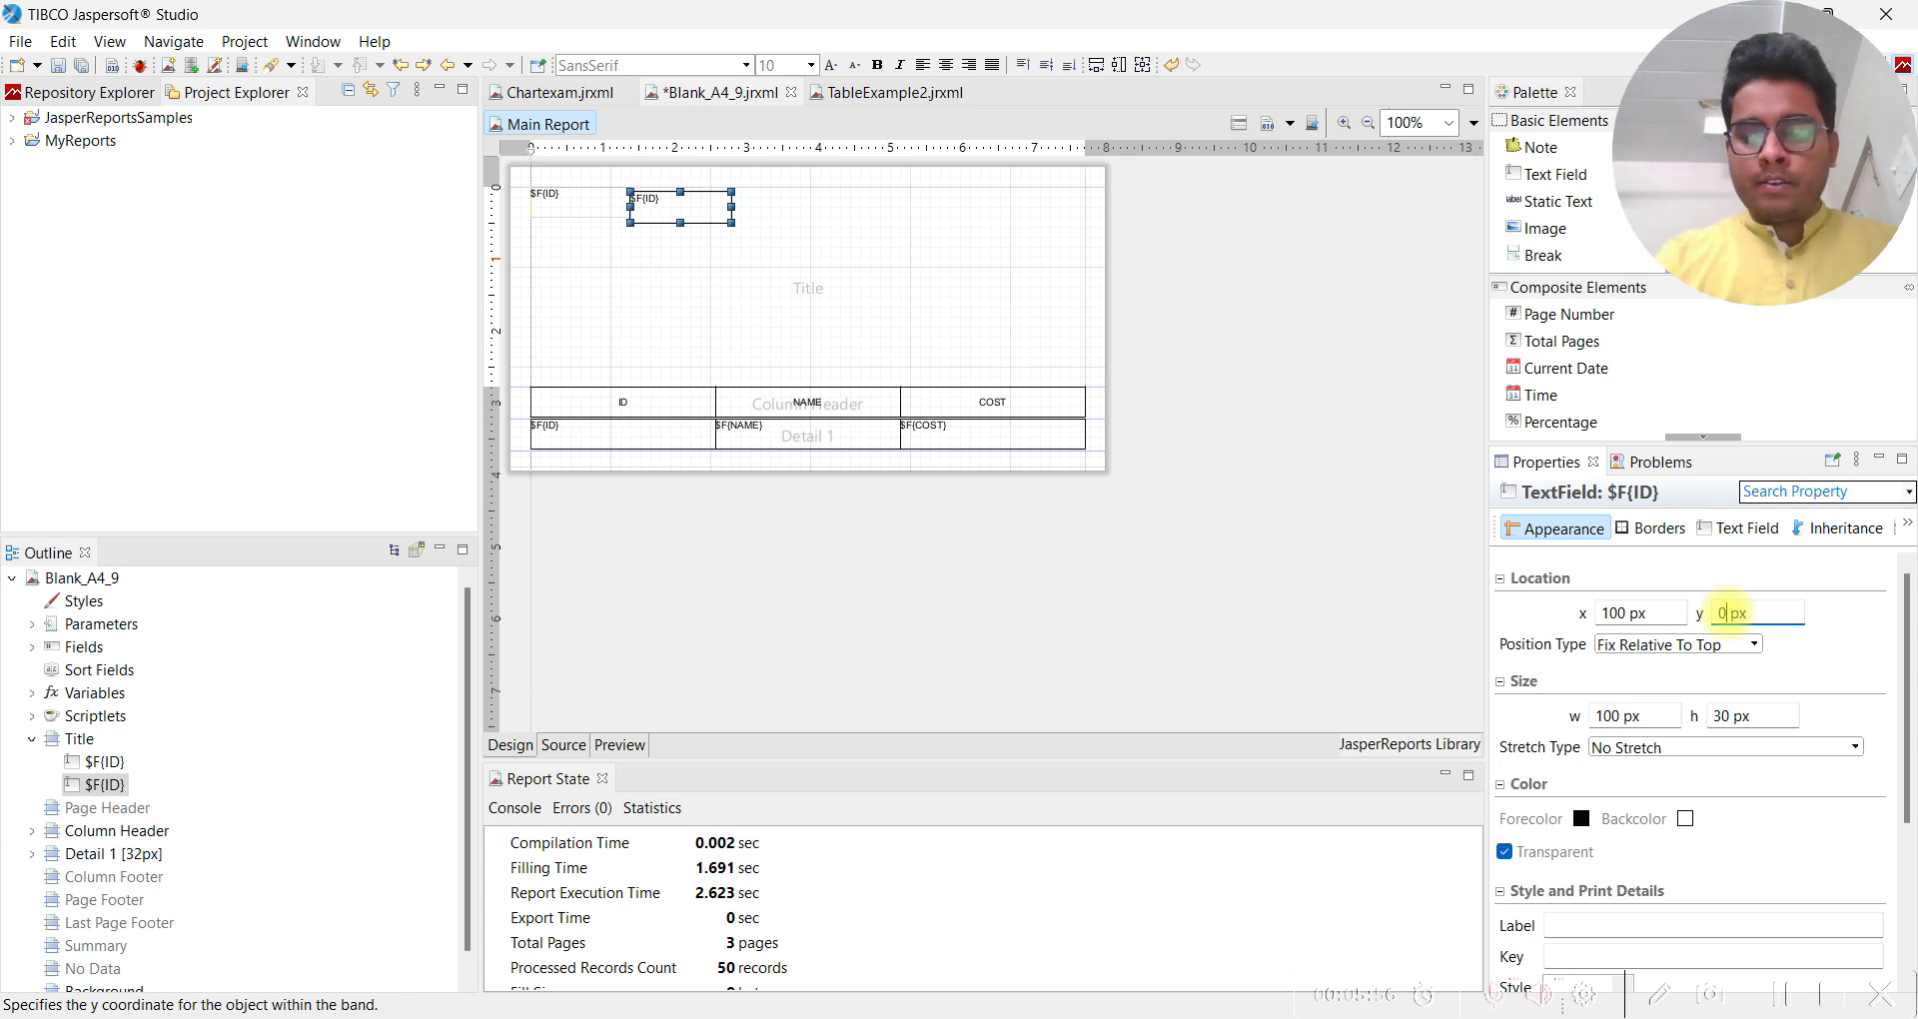
key("Return")
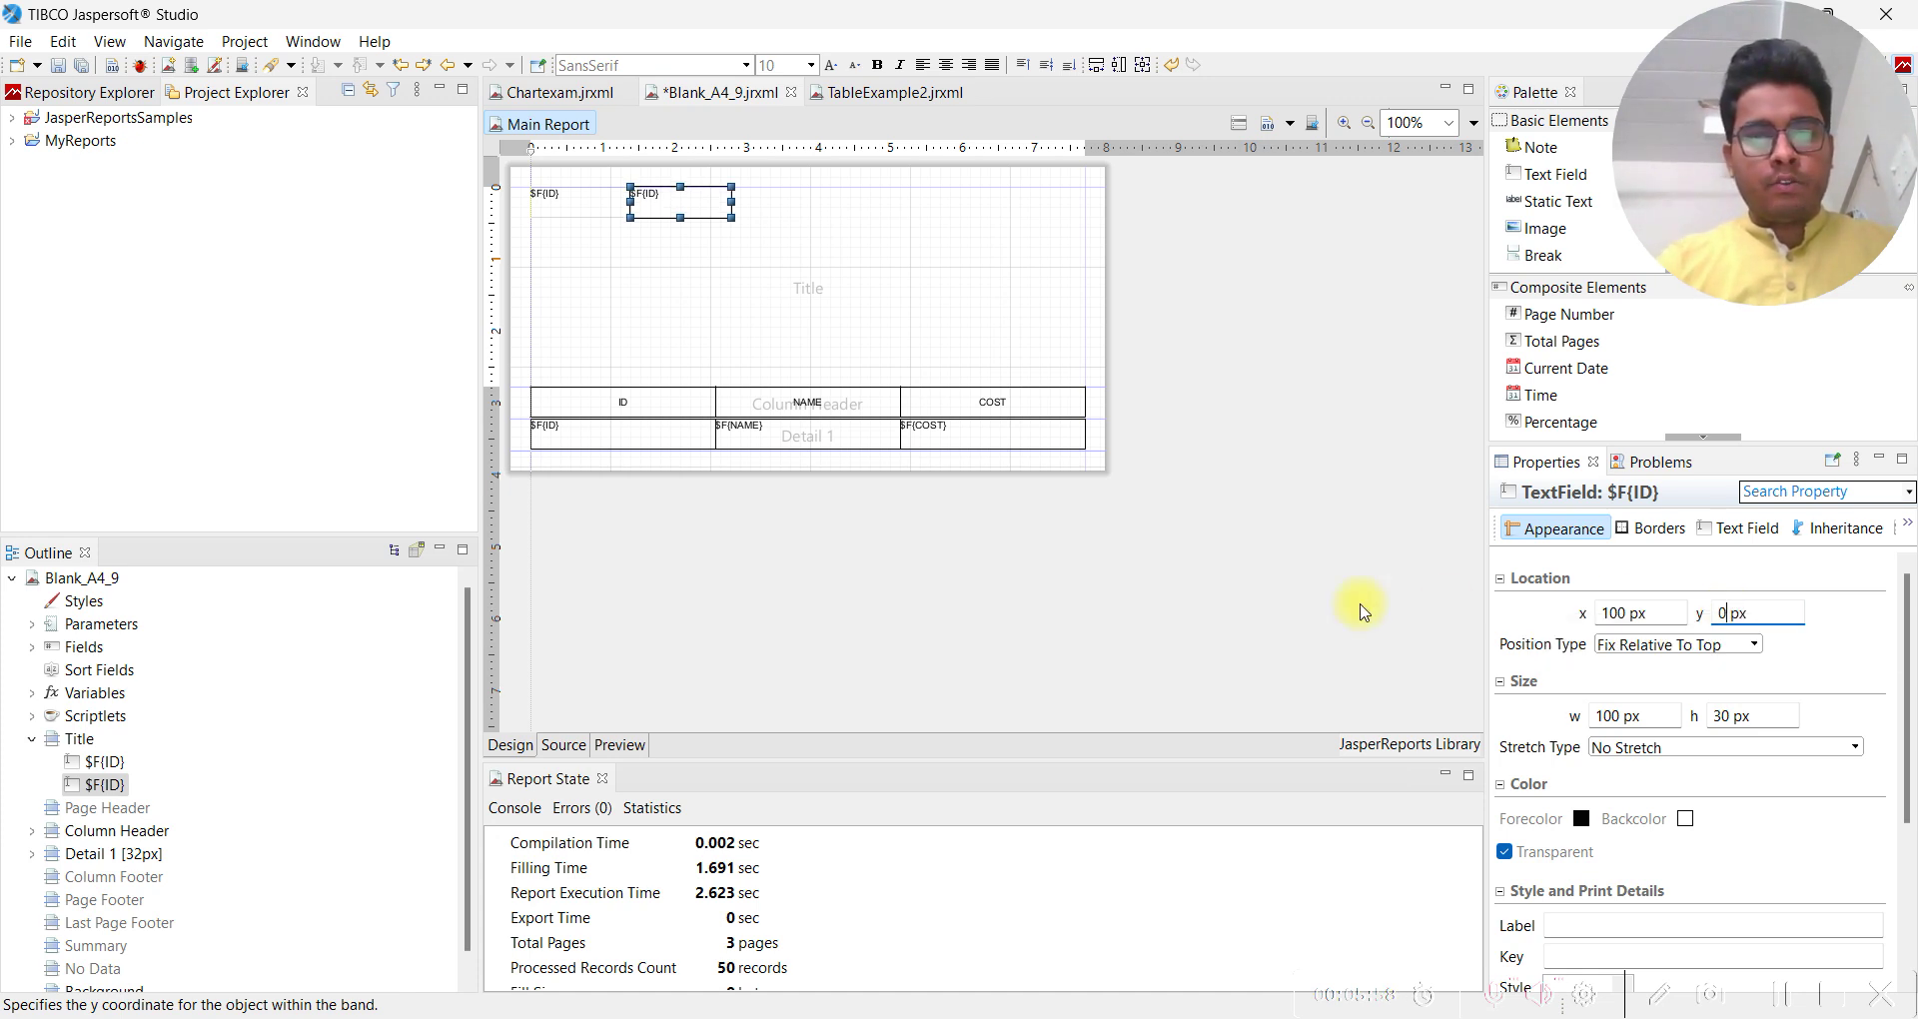
Replace the original Title text field's expression with the literal "ID", preview the report and return to the design
left_click(596, 210, "shift")
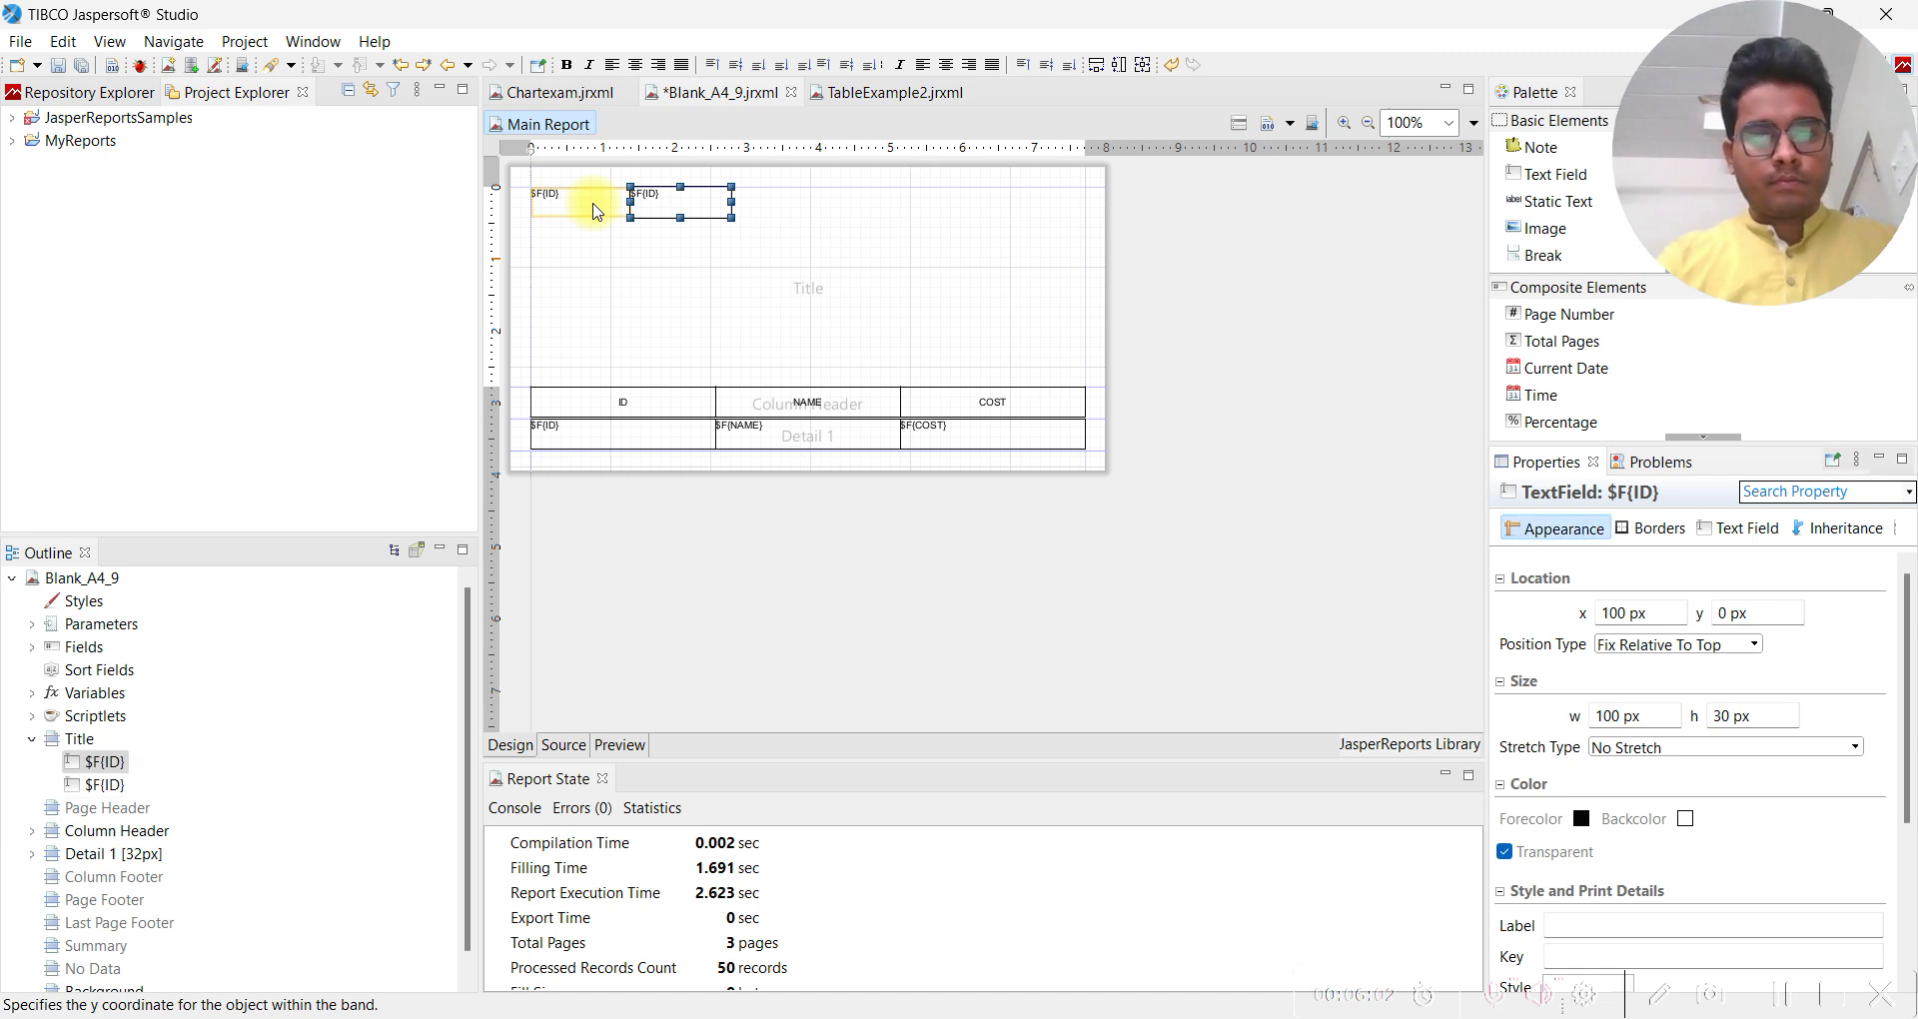
double_click(595, 209)
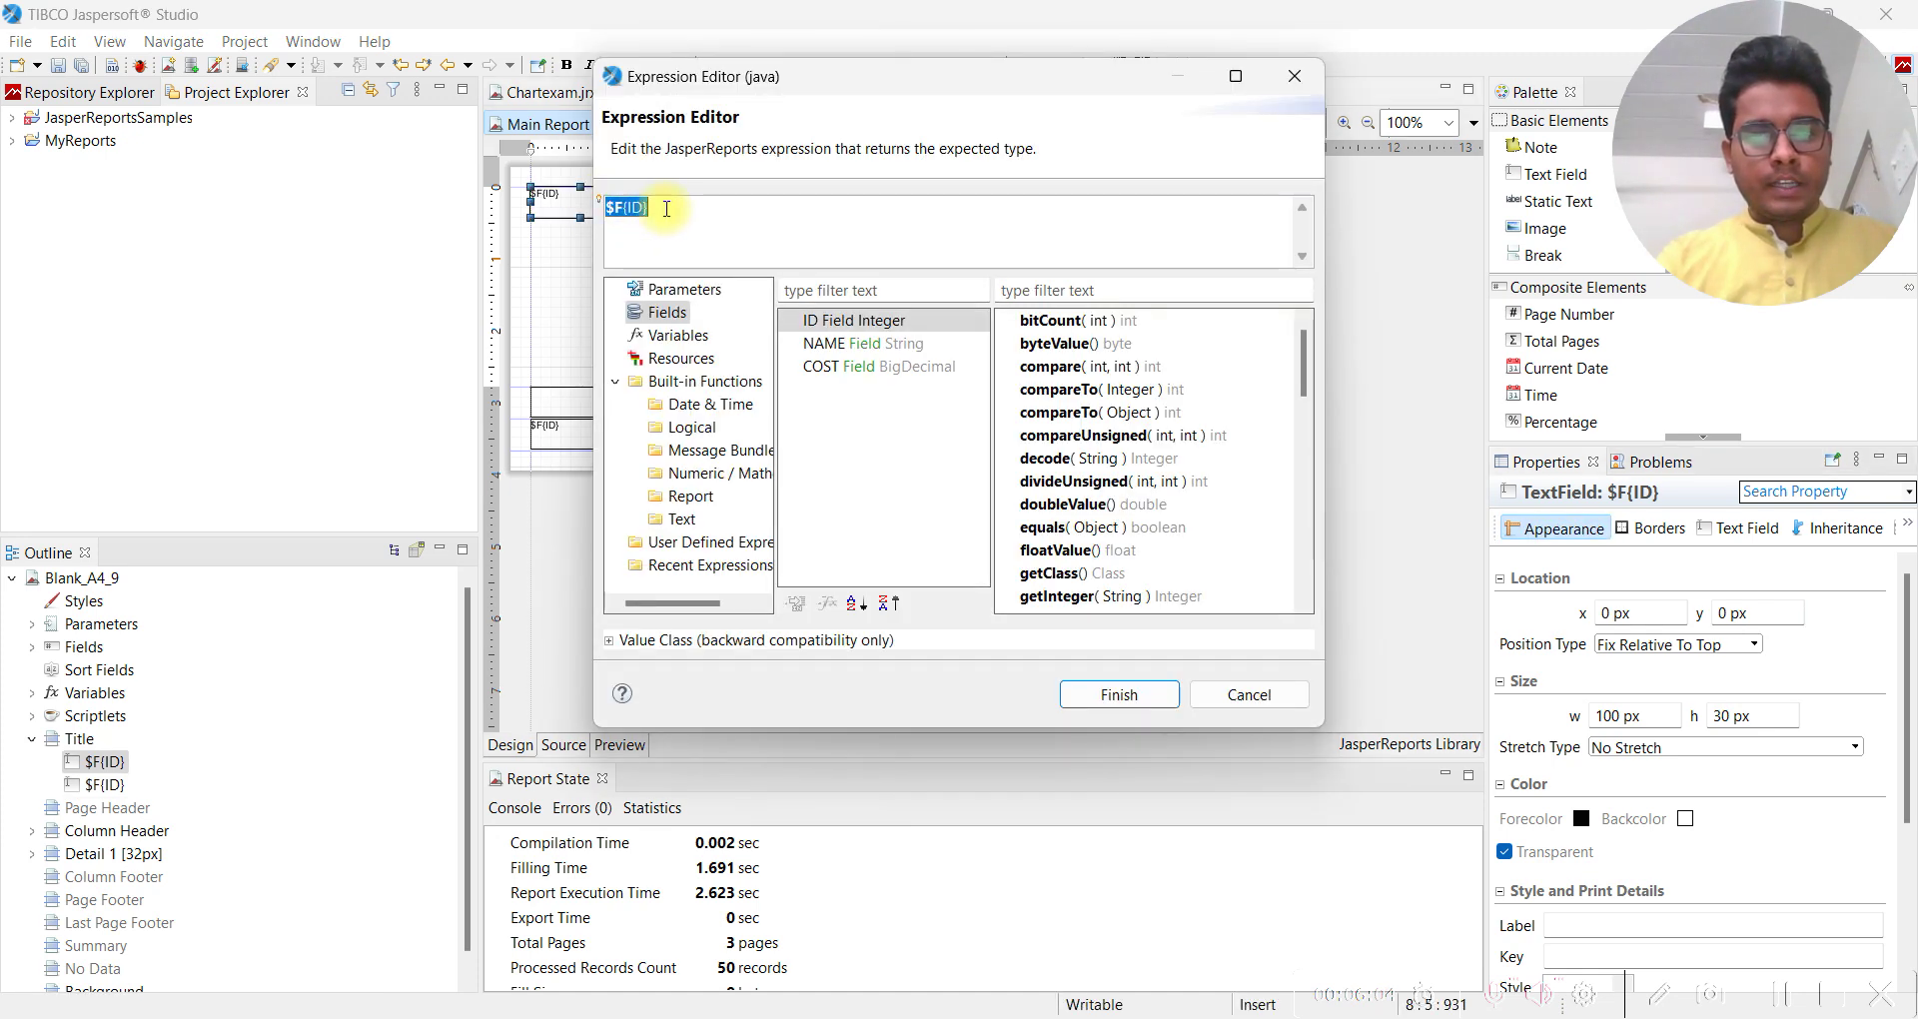
left_click(667, 208)
key("BackSpace")
key("BackSpace")
key("BackSpace")
key("BackSpace")
key("BackSpace")
key("BackSpace")
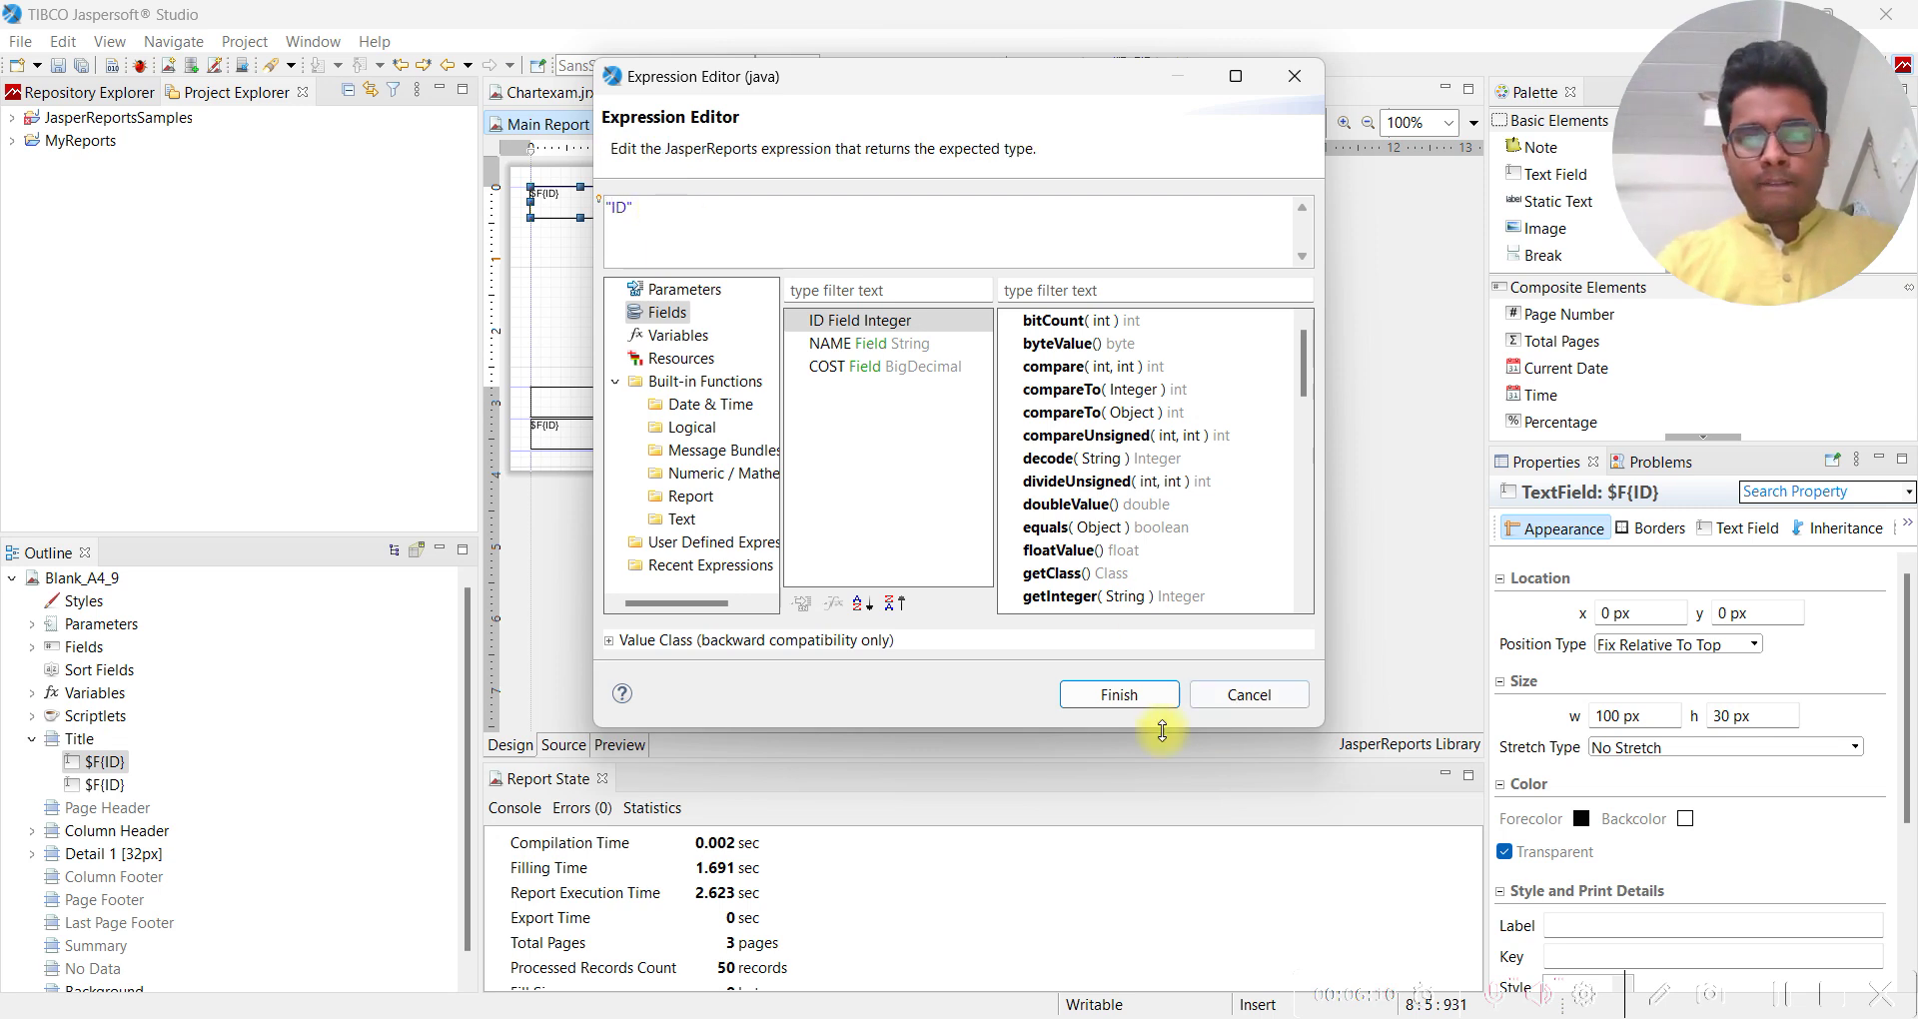
left_click(1112, 698)
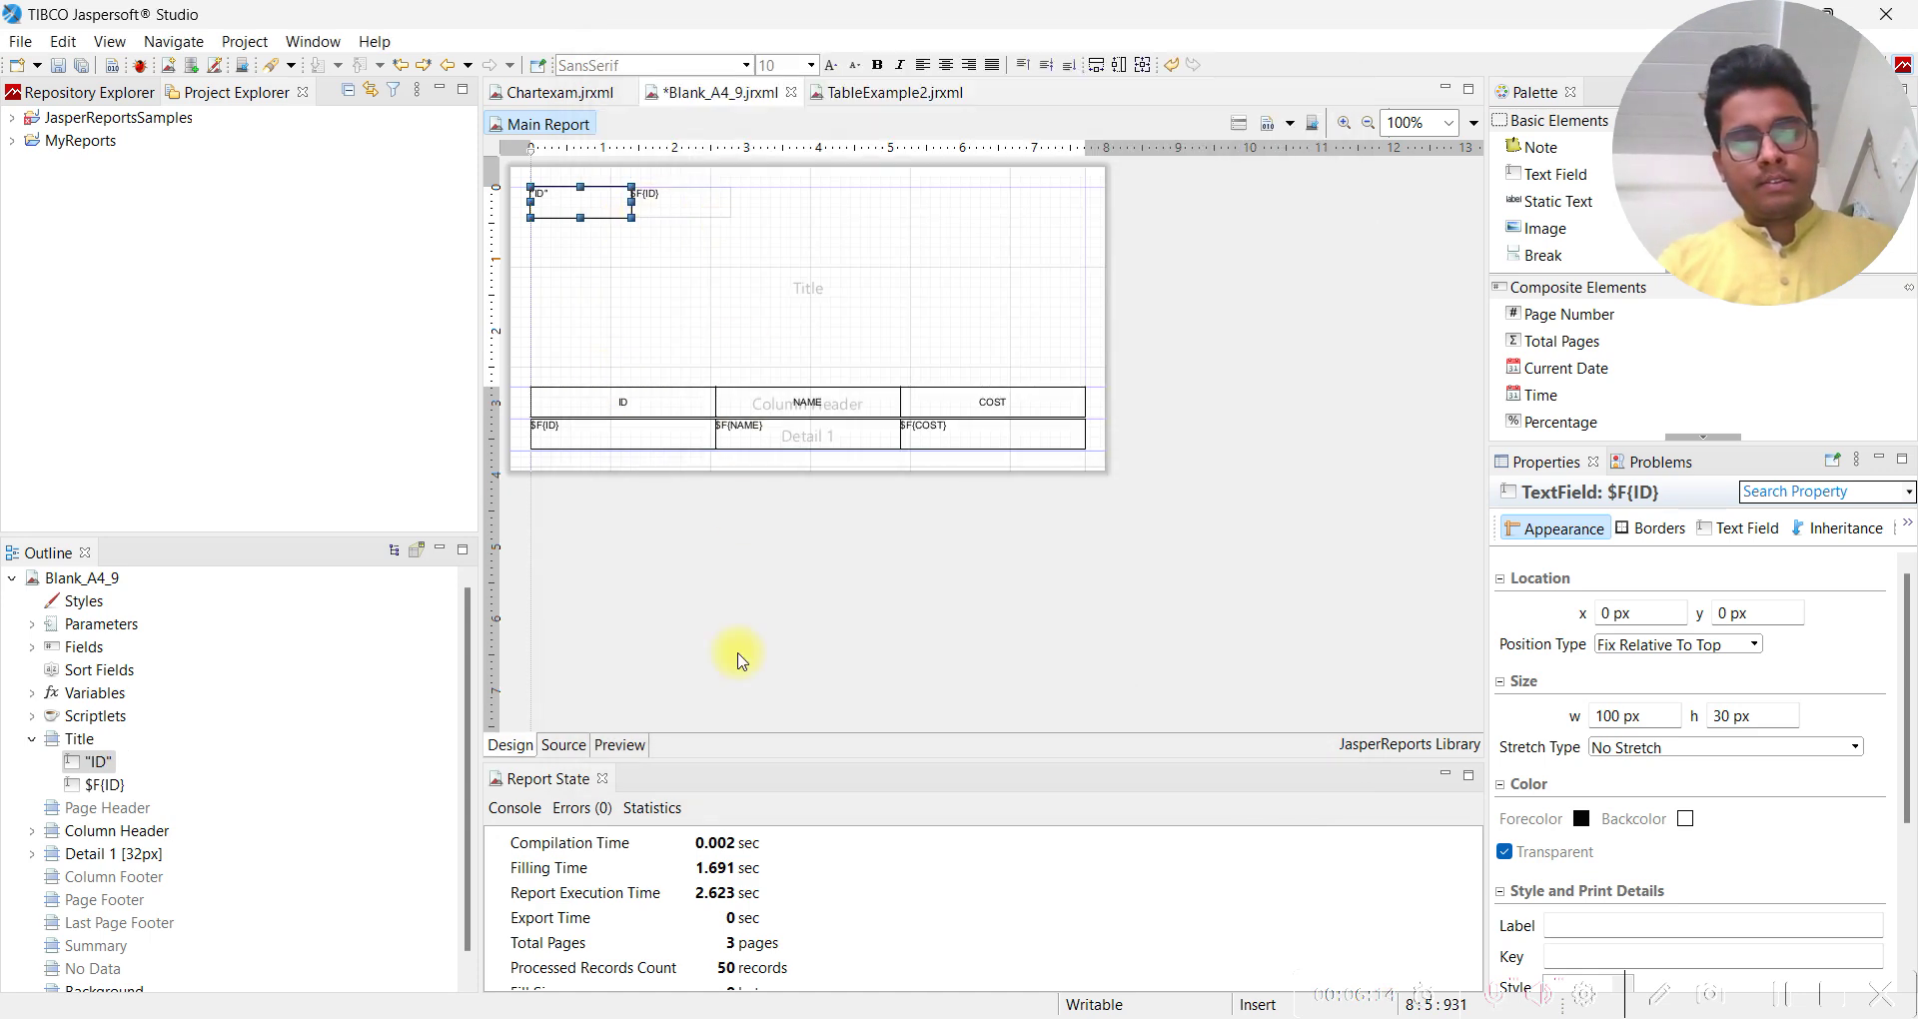
left_click(629, 747)
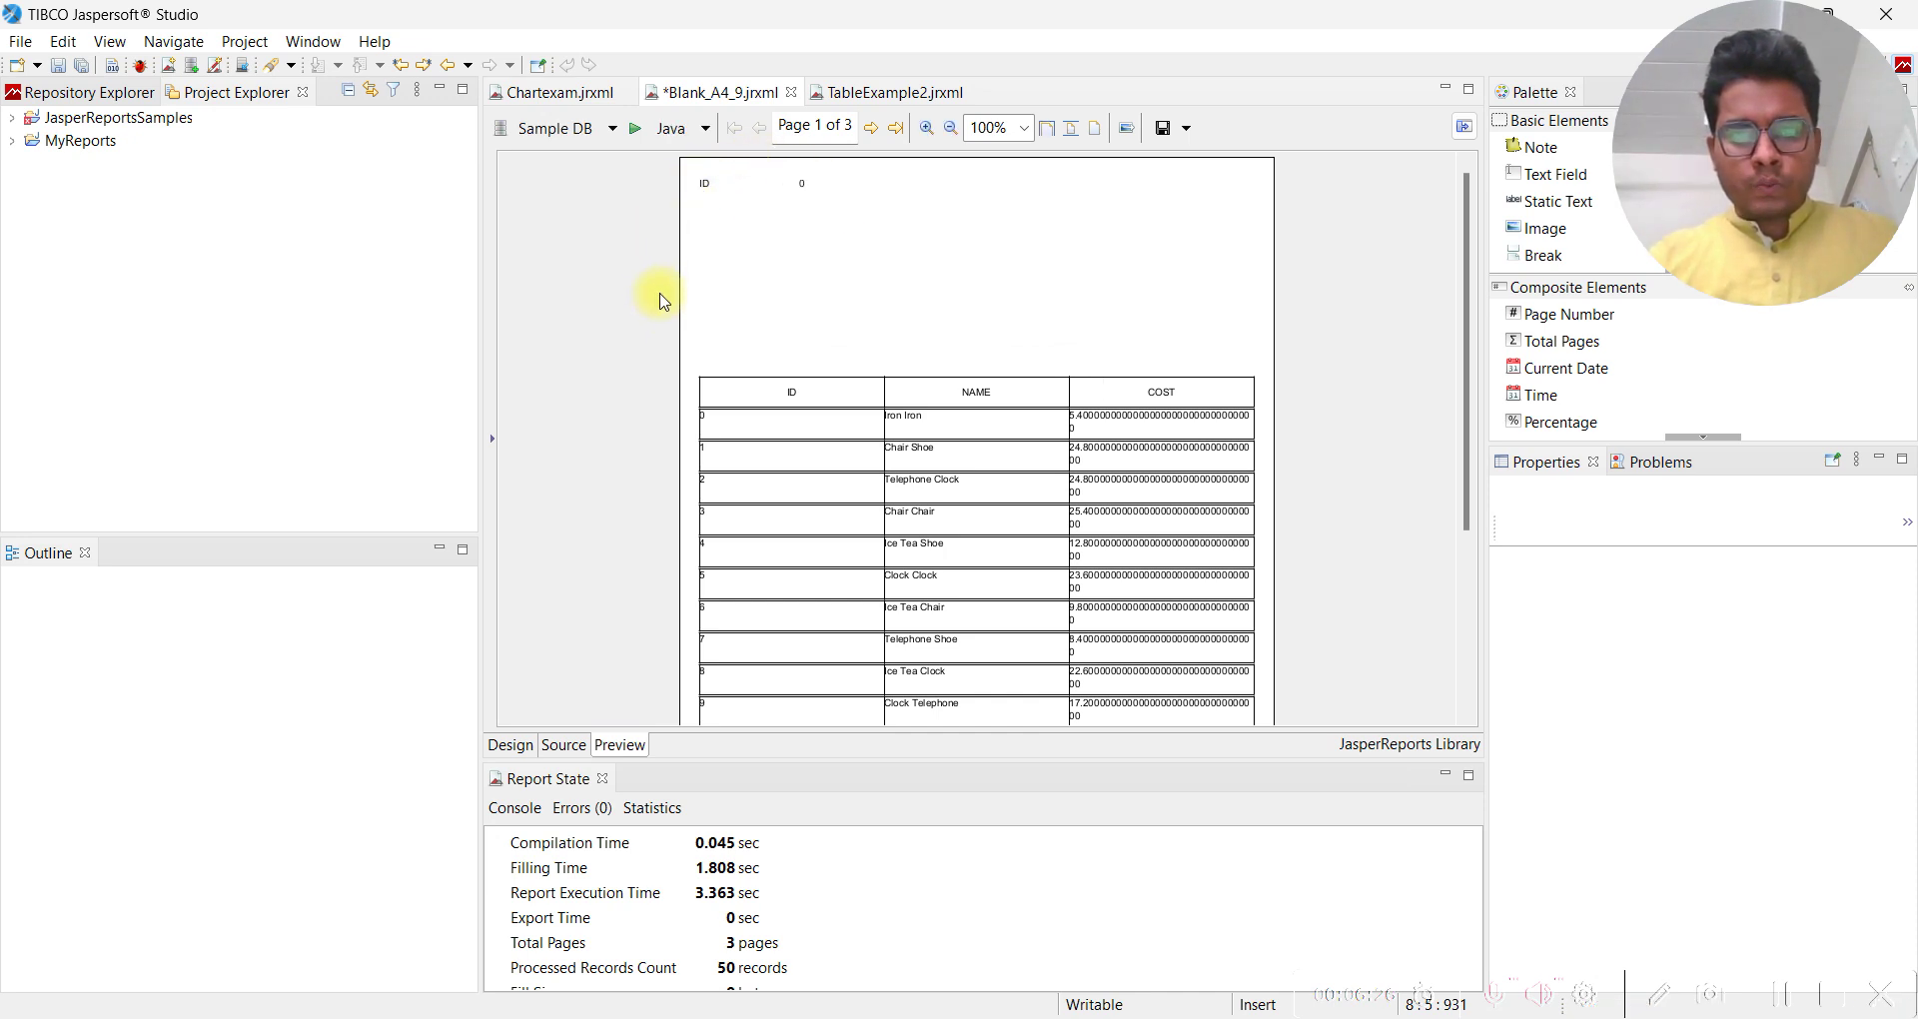
left_click(511, 745)
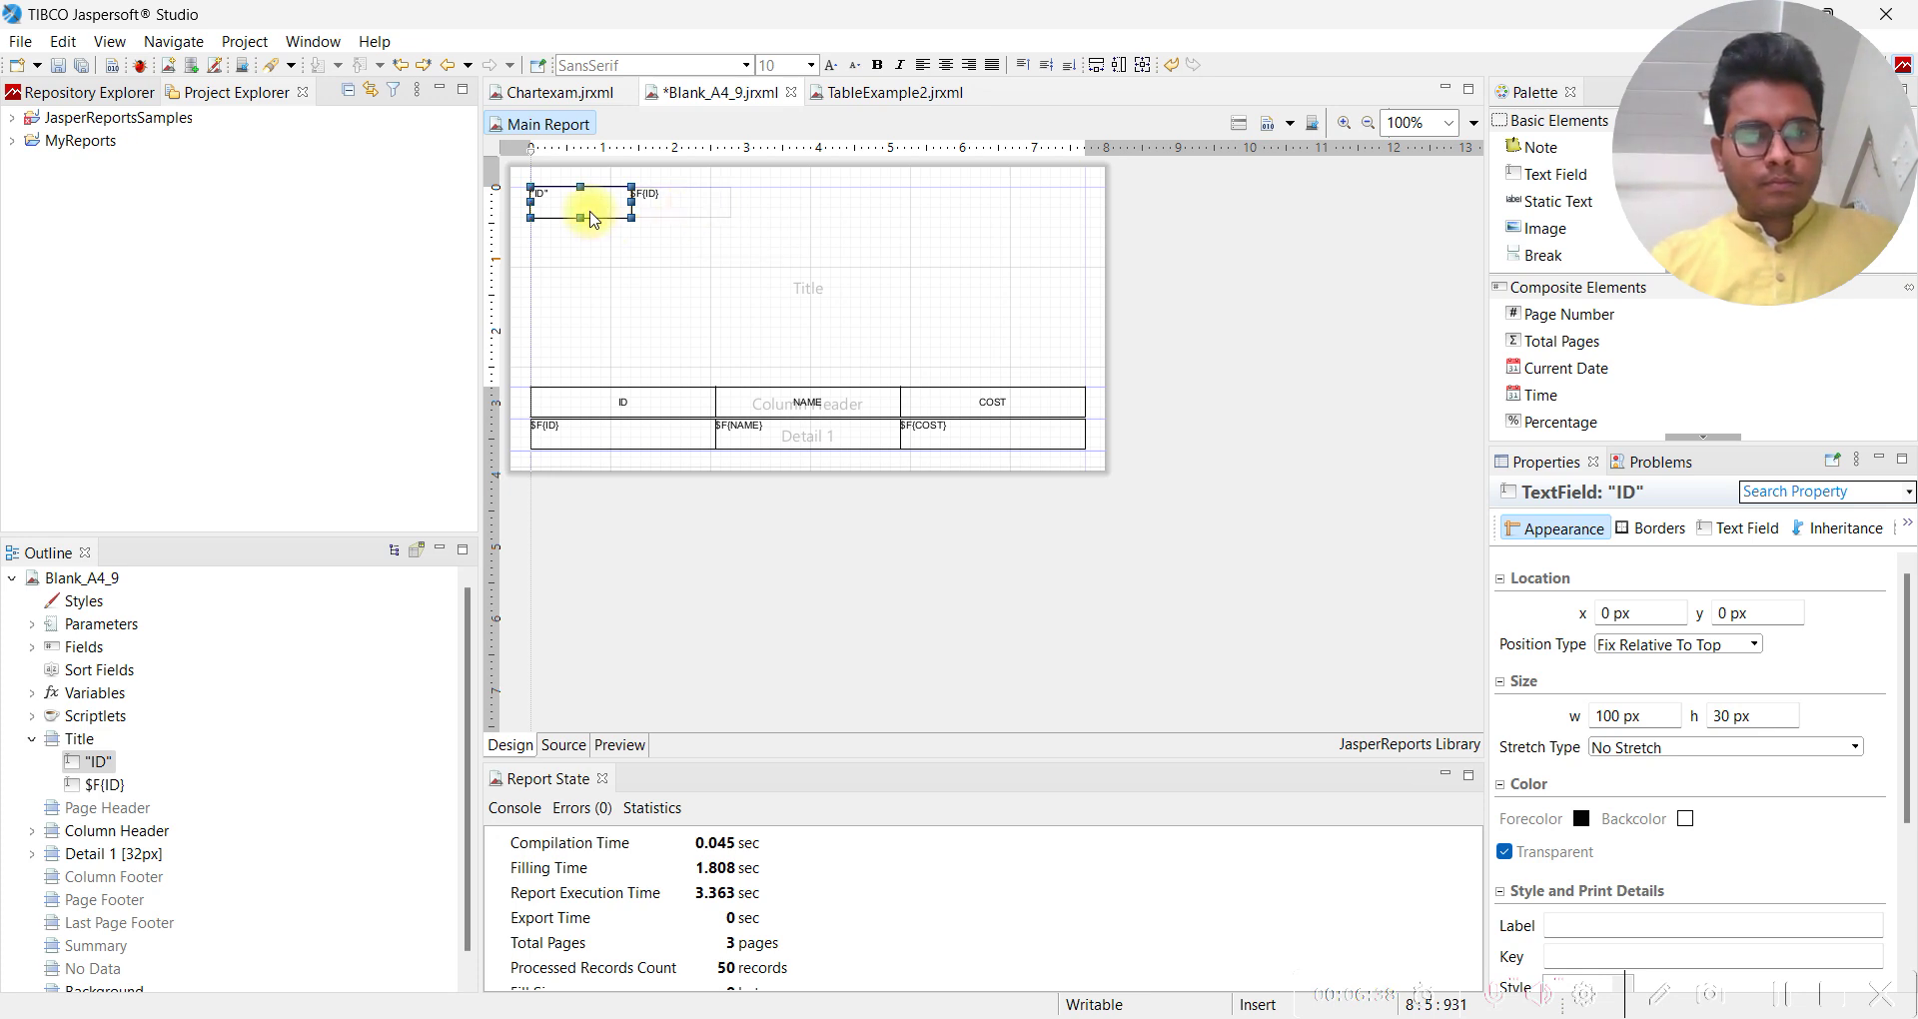
Duplicate the Title band's "ID" and $F{ID} text fields together and nudge the copies down to a y position of about 27 px
left_click(678, 209, "shift")
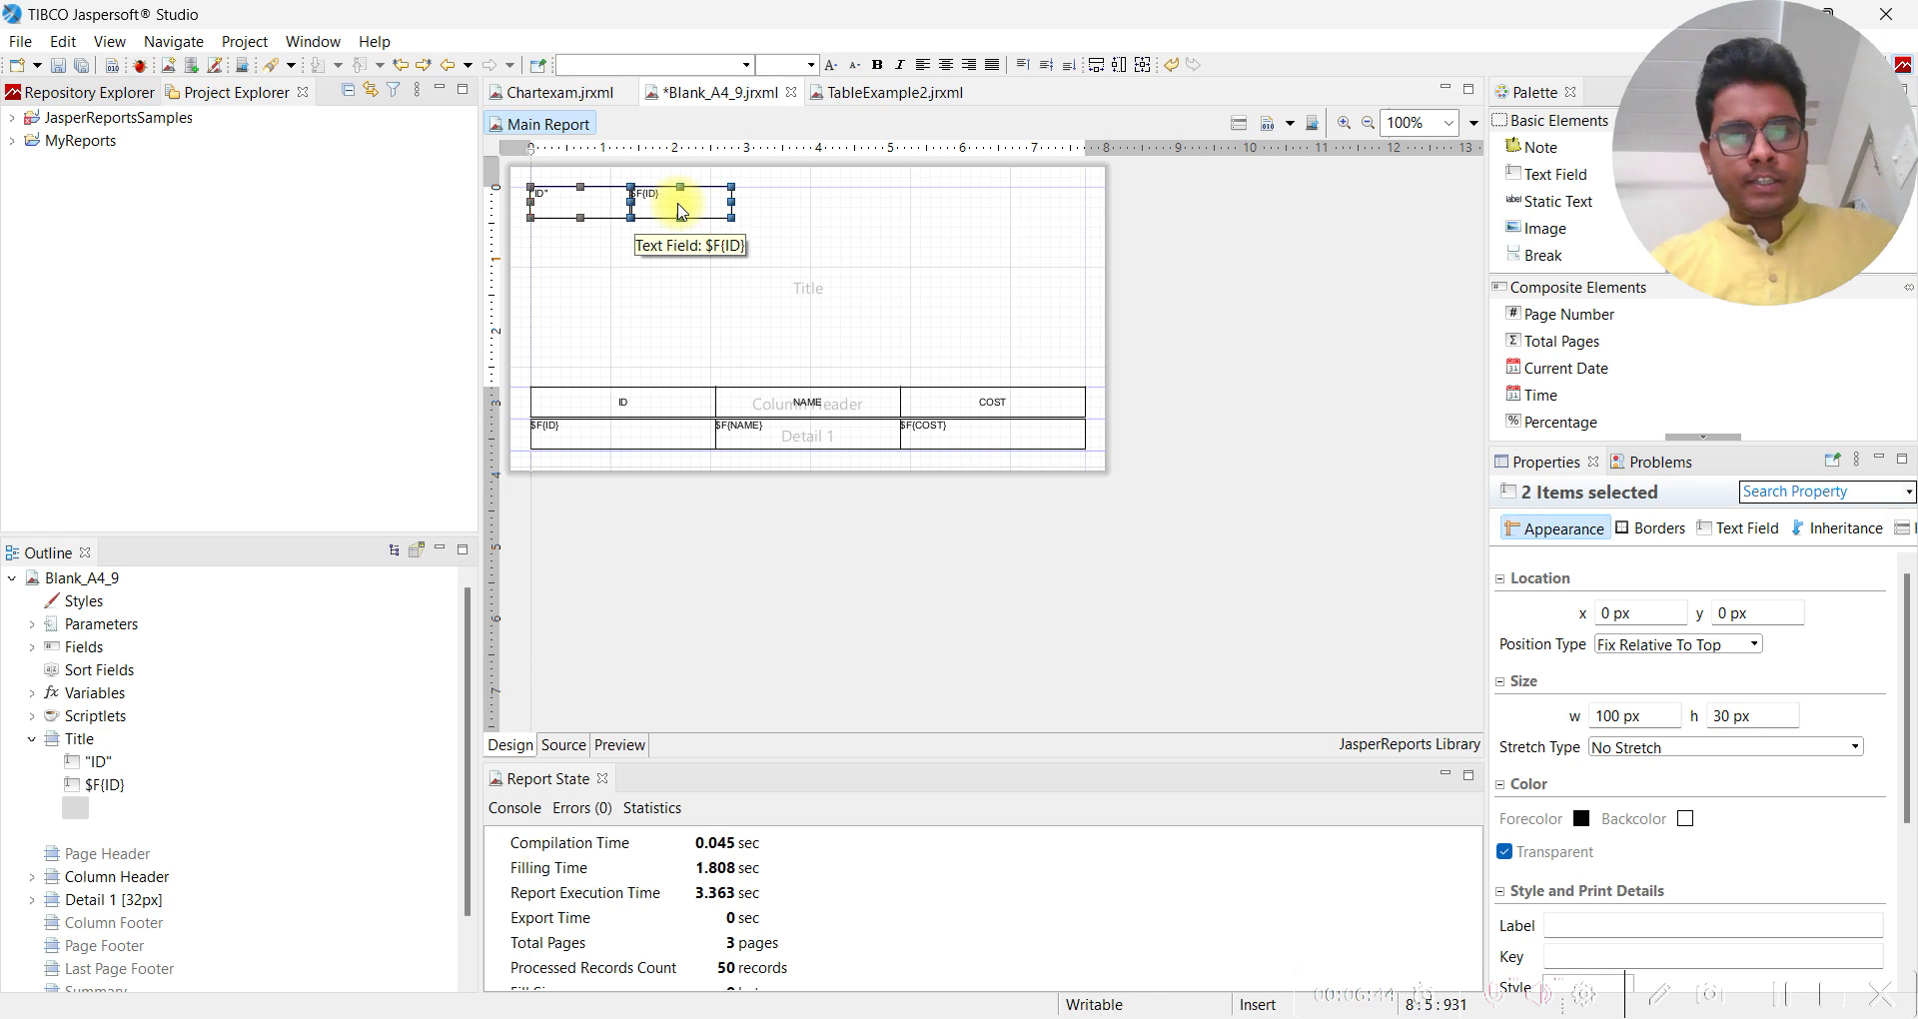
key("ctrl+v")
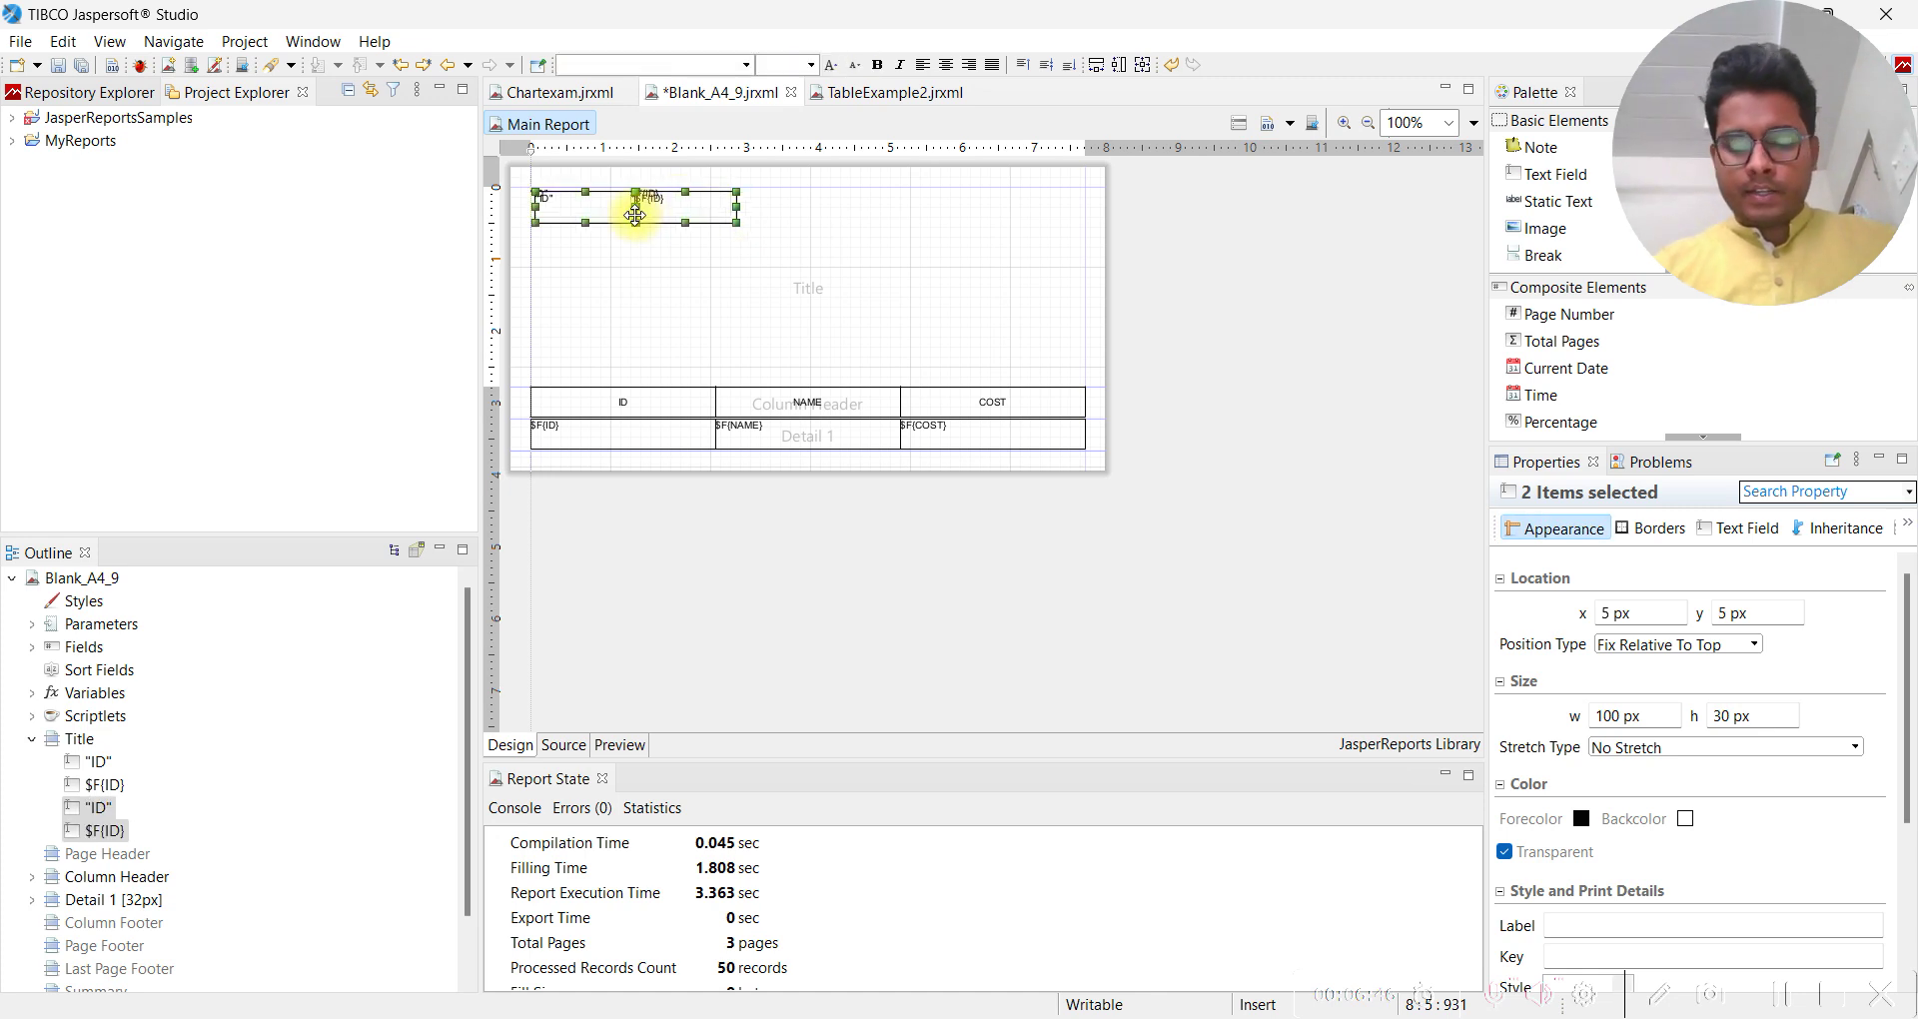
key("Down")
key("Down")
key("Down")
key("Down")
key("Down")
key("Down")
key("Down")
key("Down")
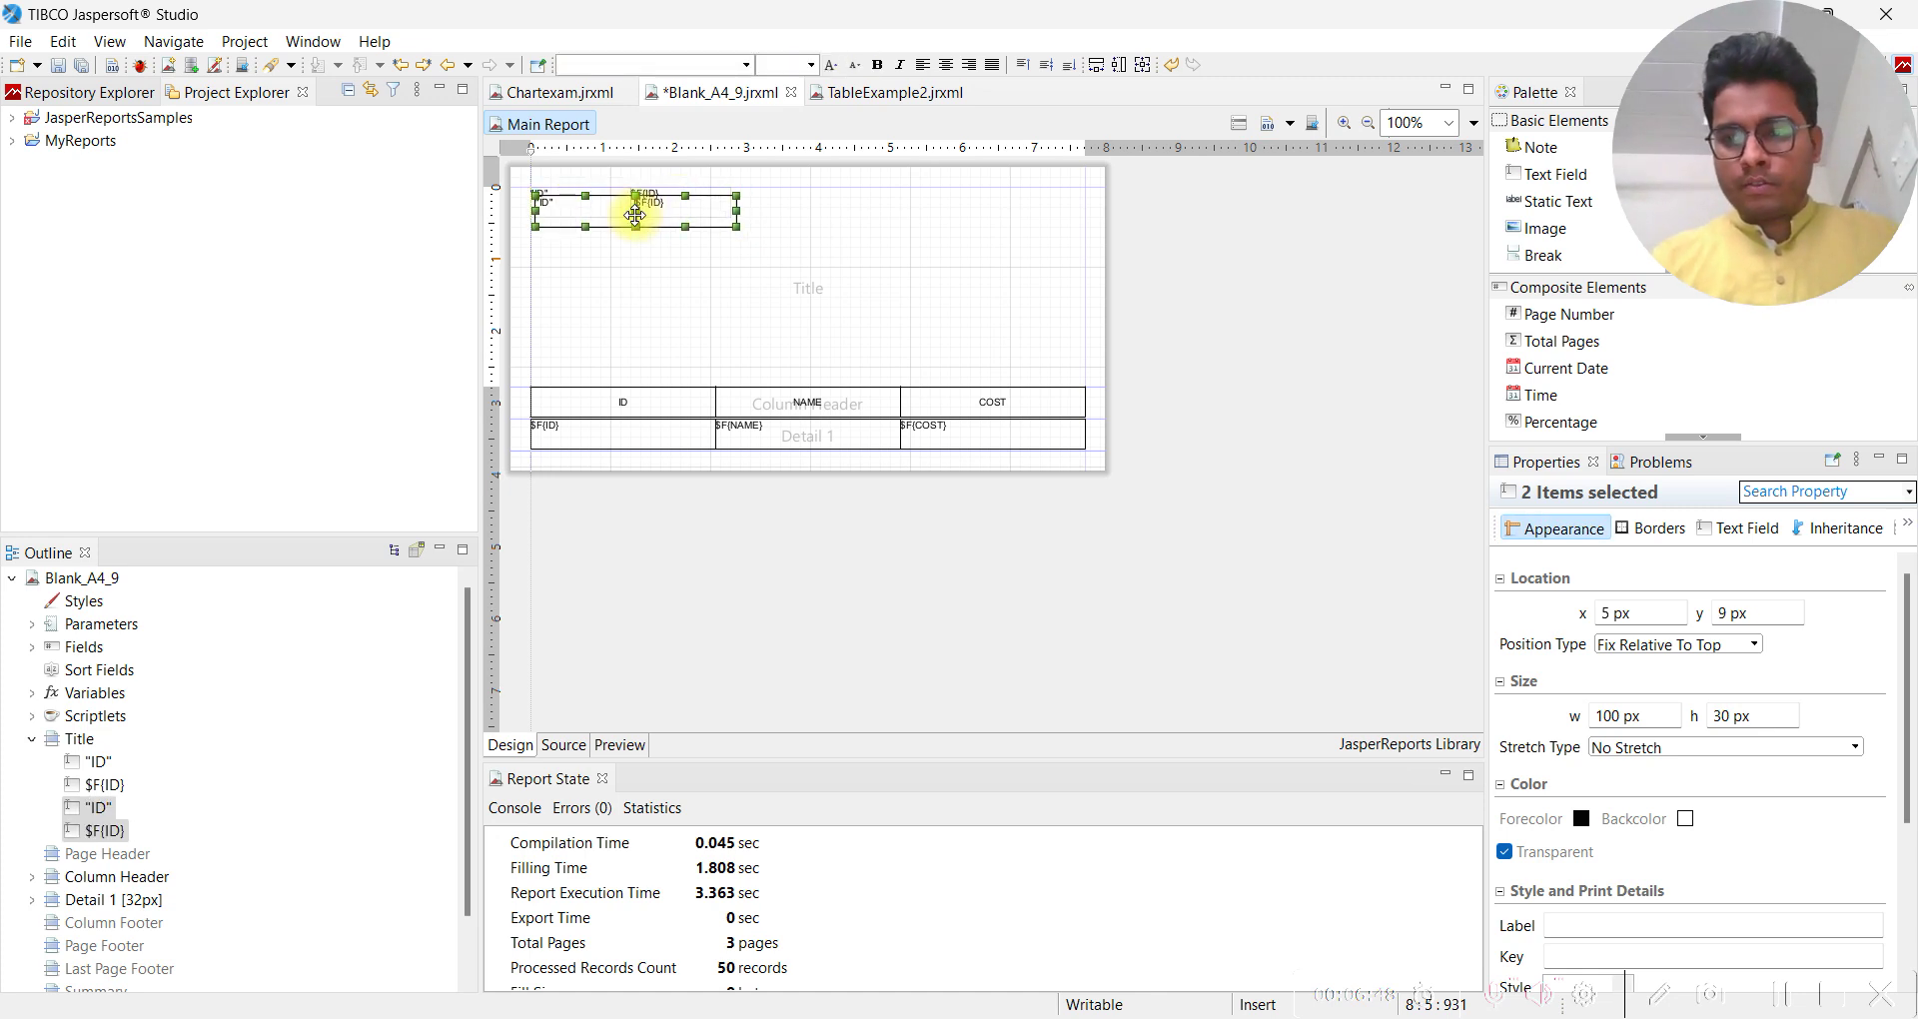
key("Down")
key("Down")
key("Down")
key("Down")
key("Down")
key("Down")
key("Down")
key("Down")
key("Down")
key("Down")
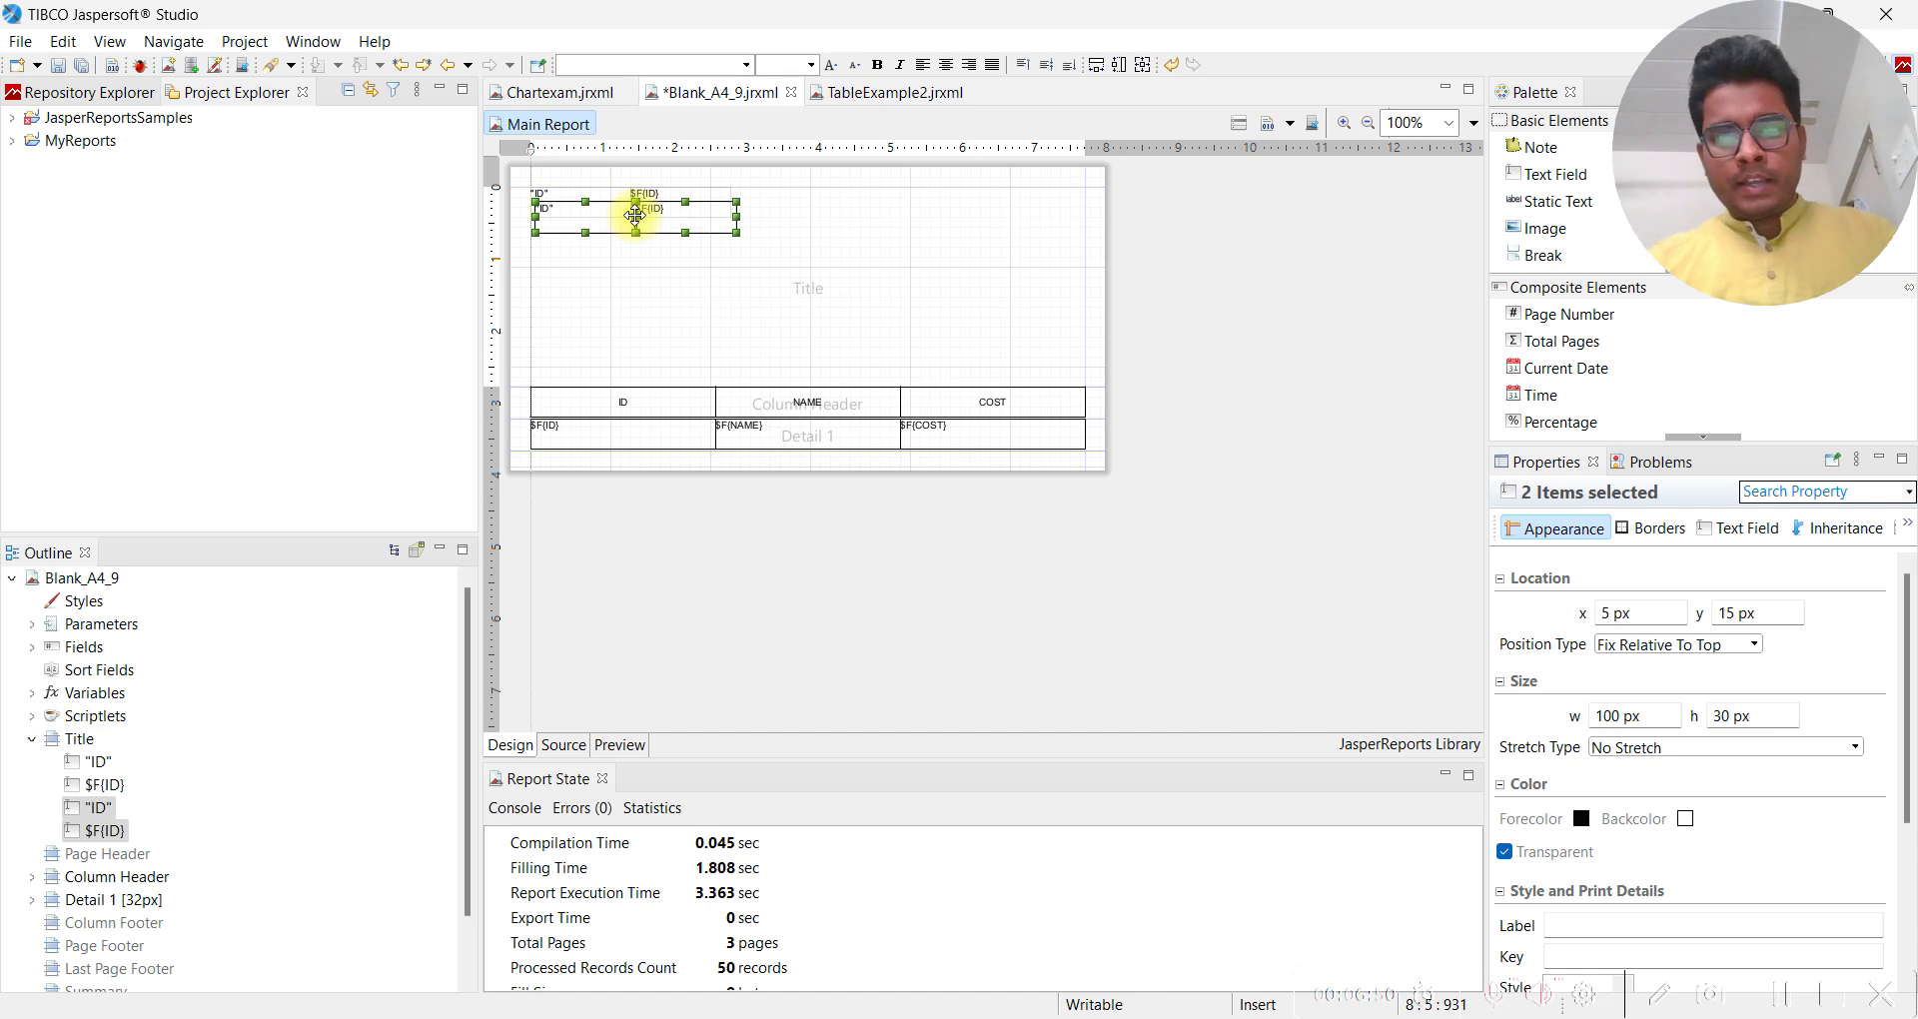
key("Down")
key("Down")
key("Down")
key("Down")
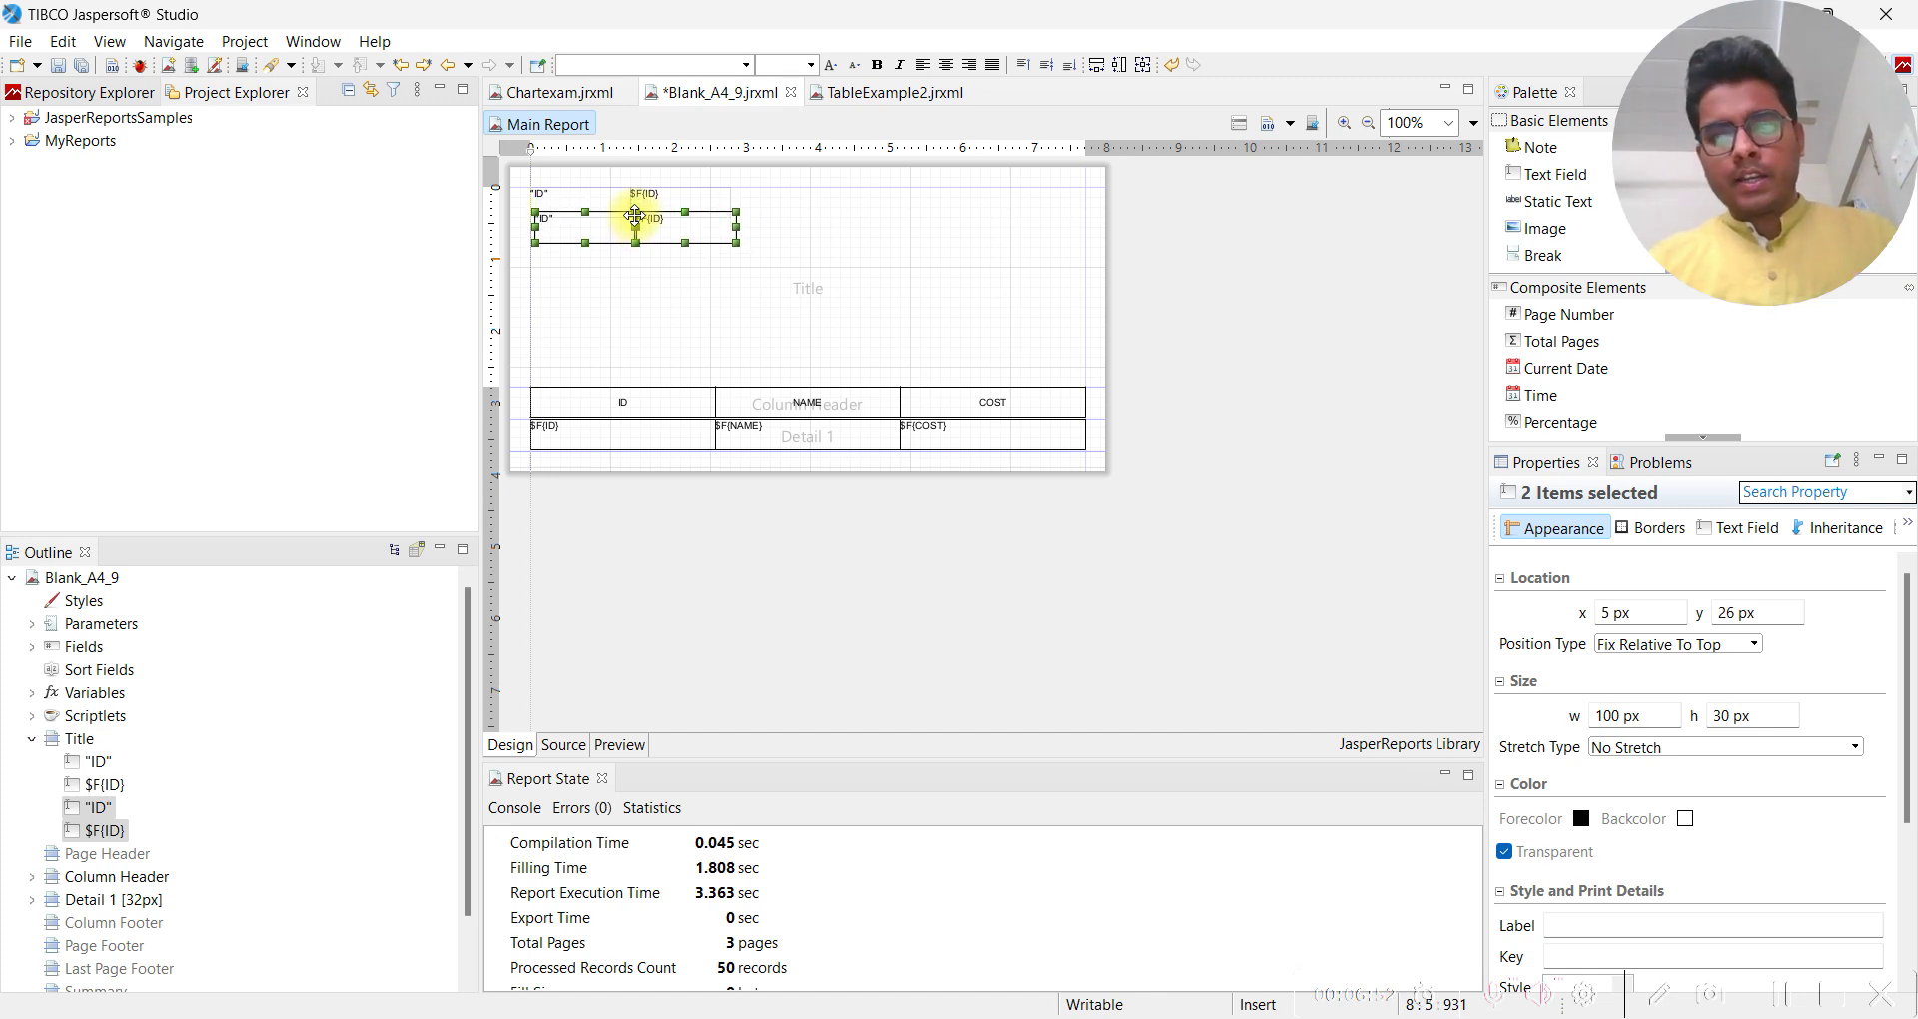
Set the location of both copied text fields to y 30 px and x 0 px
left_click(1704, 614)
double_click(1703, 615)
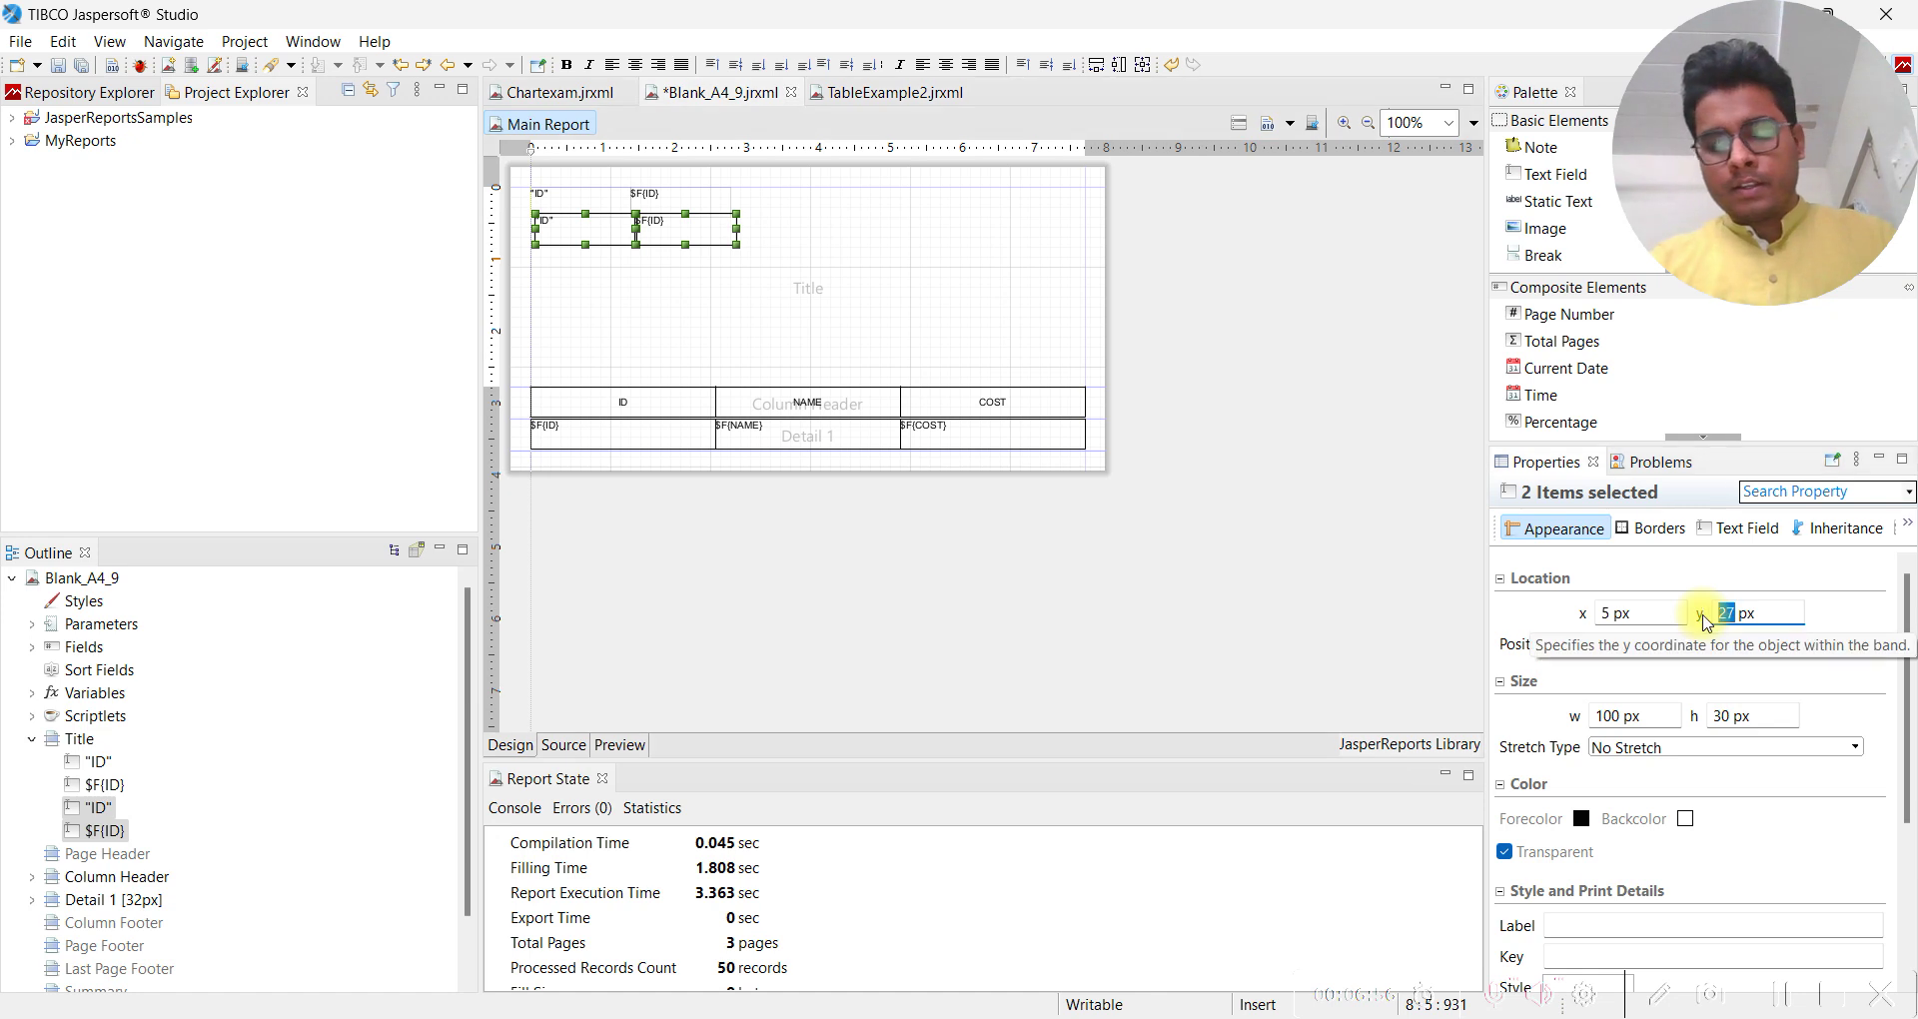
type("30")
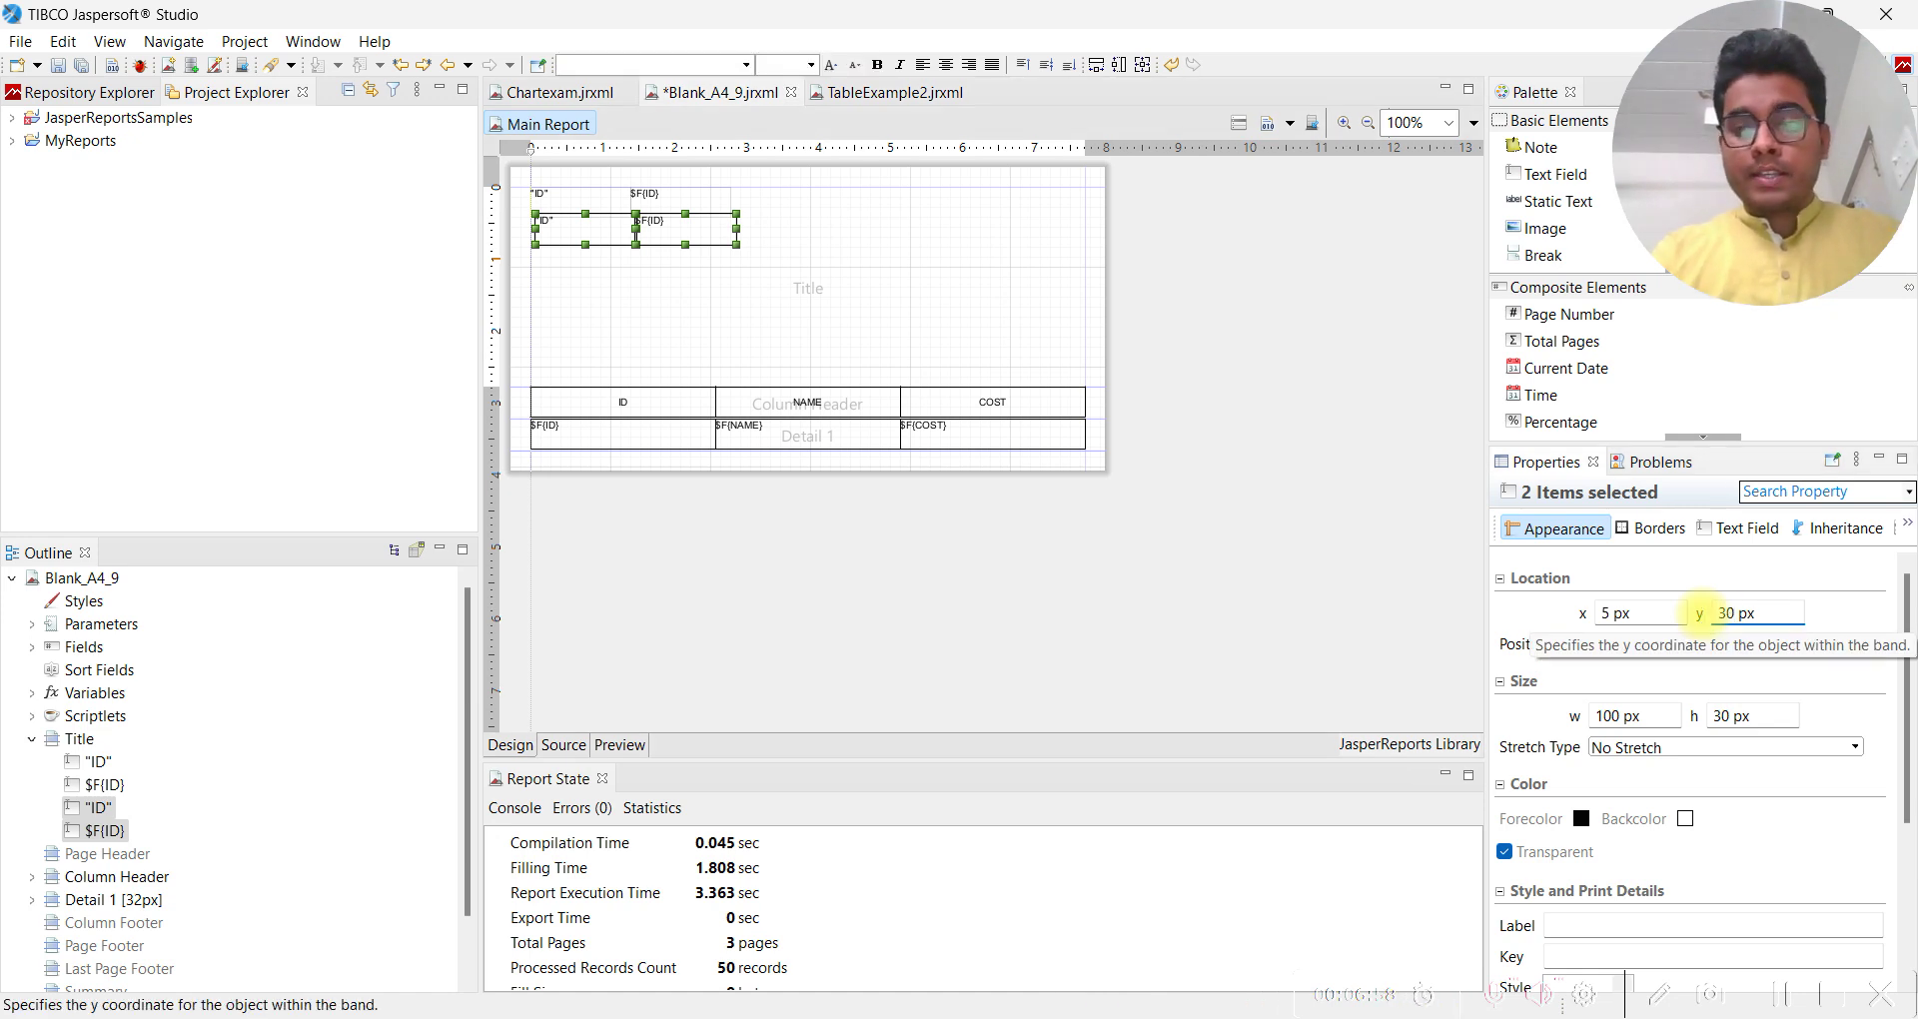
key("Return")
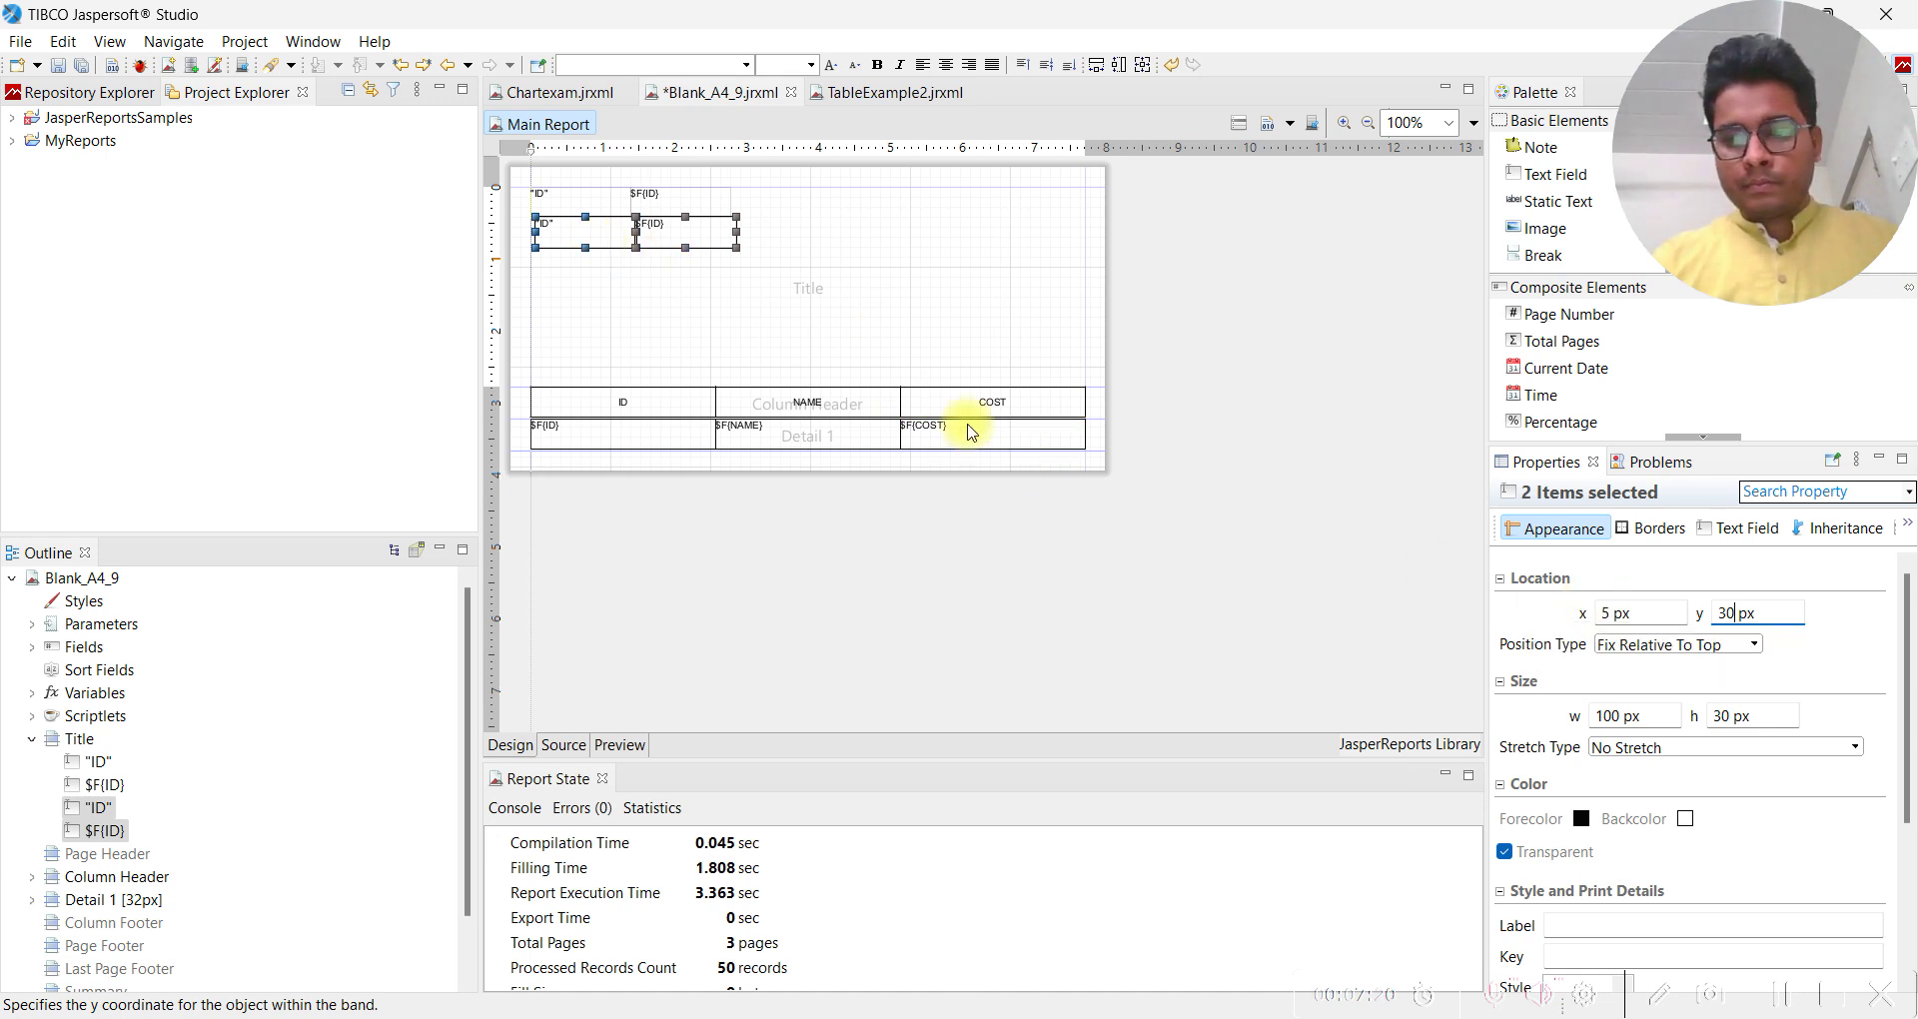
left_click(1611, 613)
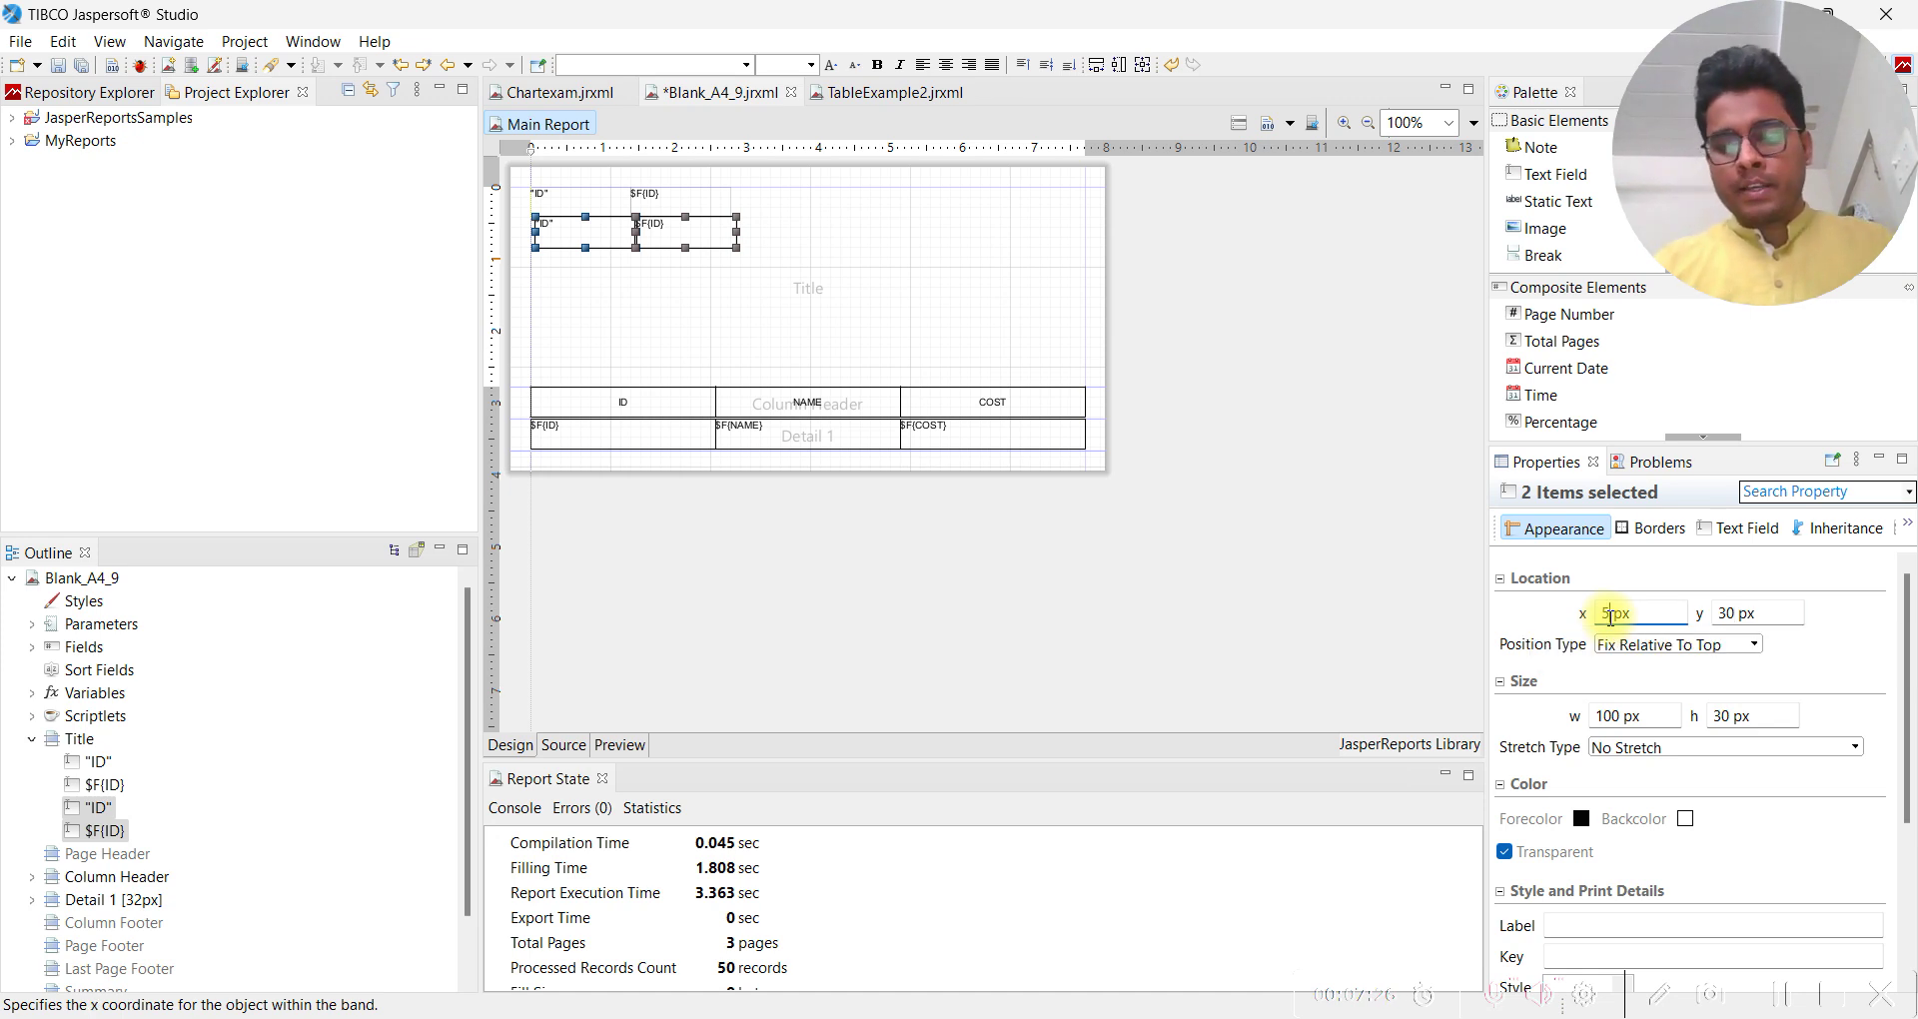
key("BackSpace")
type("0")
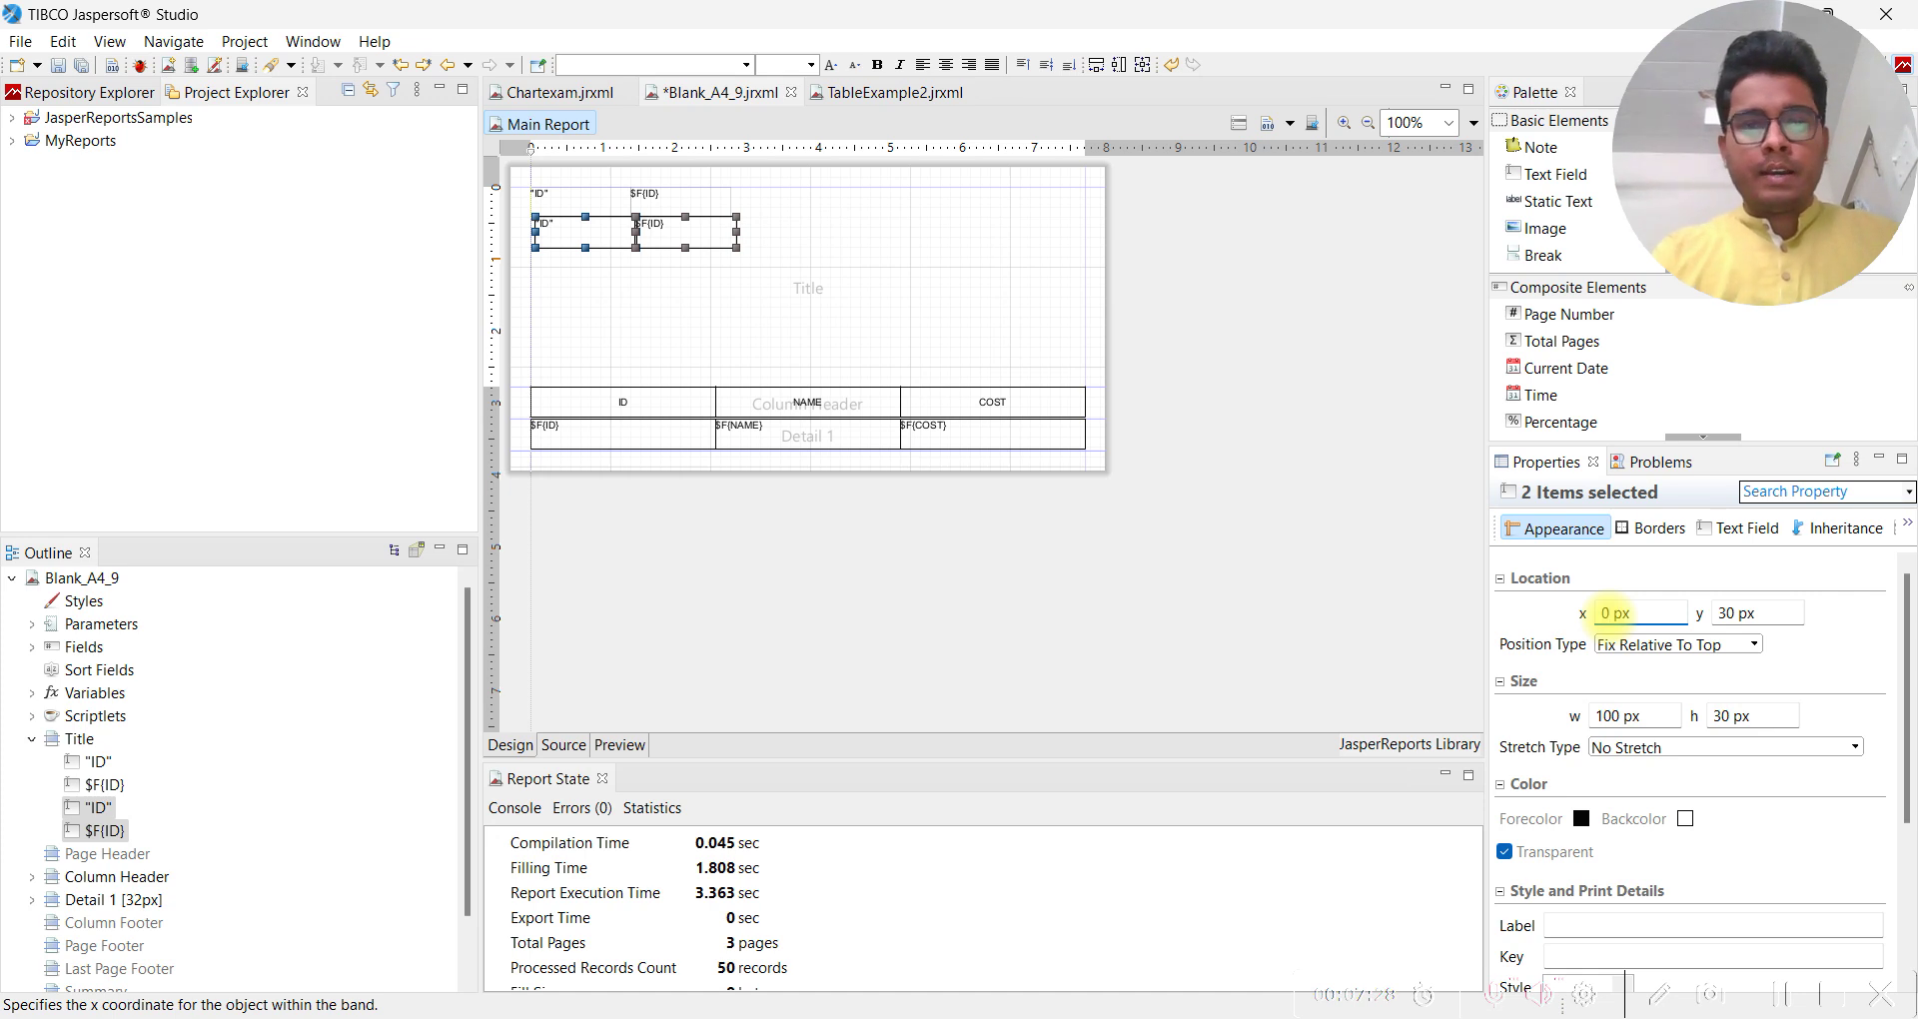
key("Return")
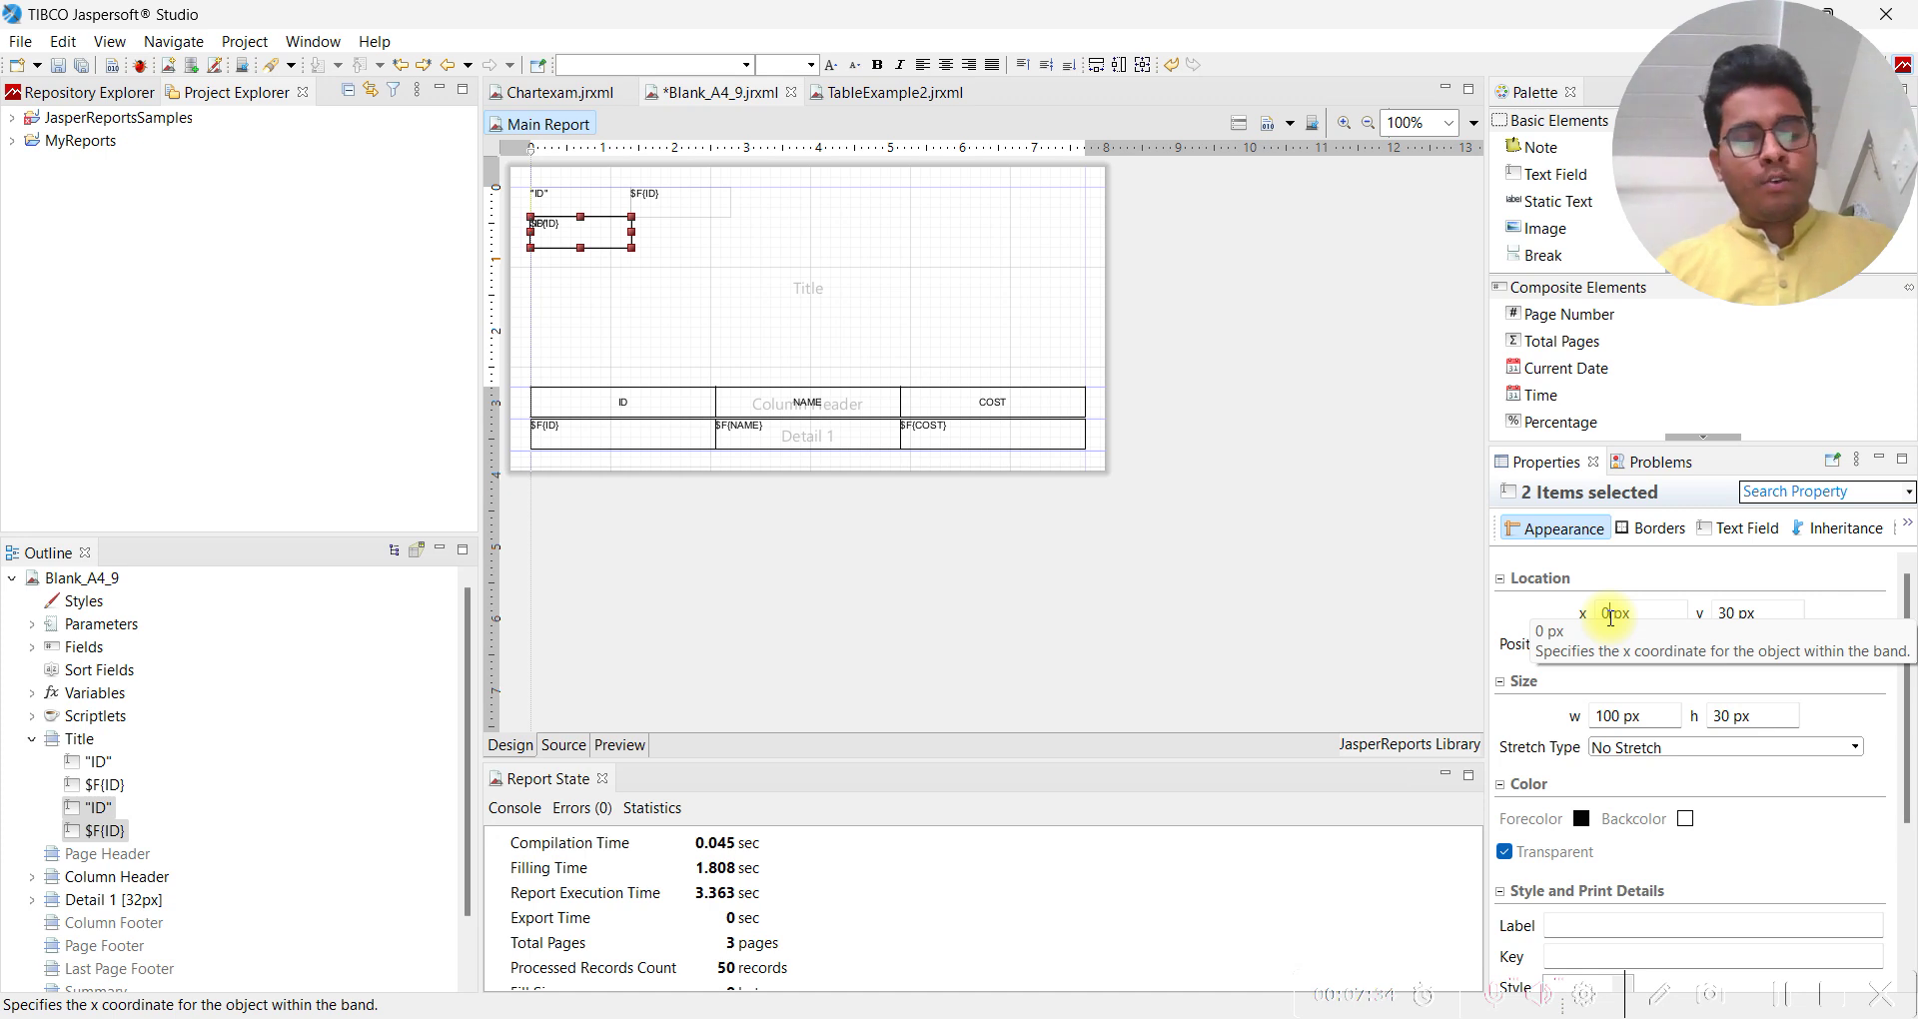
Undo the last x location change and nudge the copied "ID" and $F{ID} fields together until "ID" sits at x 0 px
key("ctrl+z")
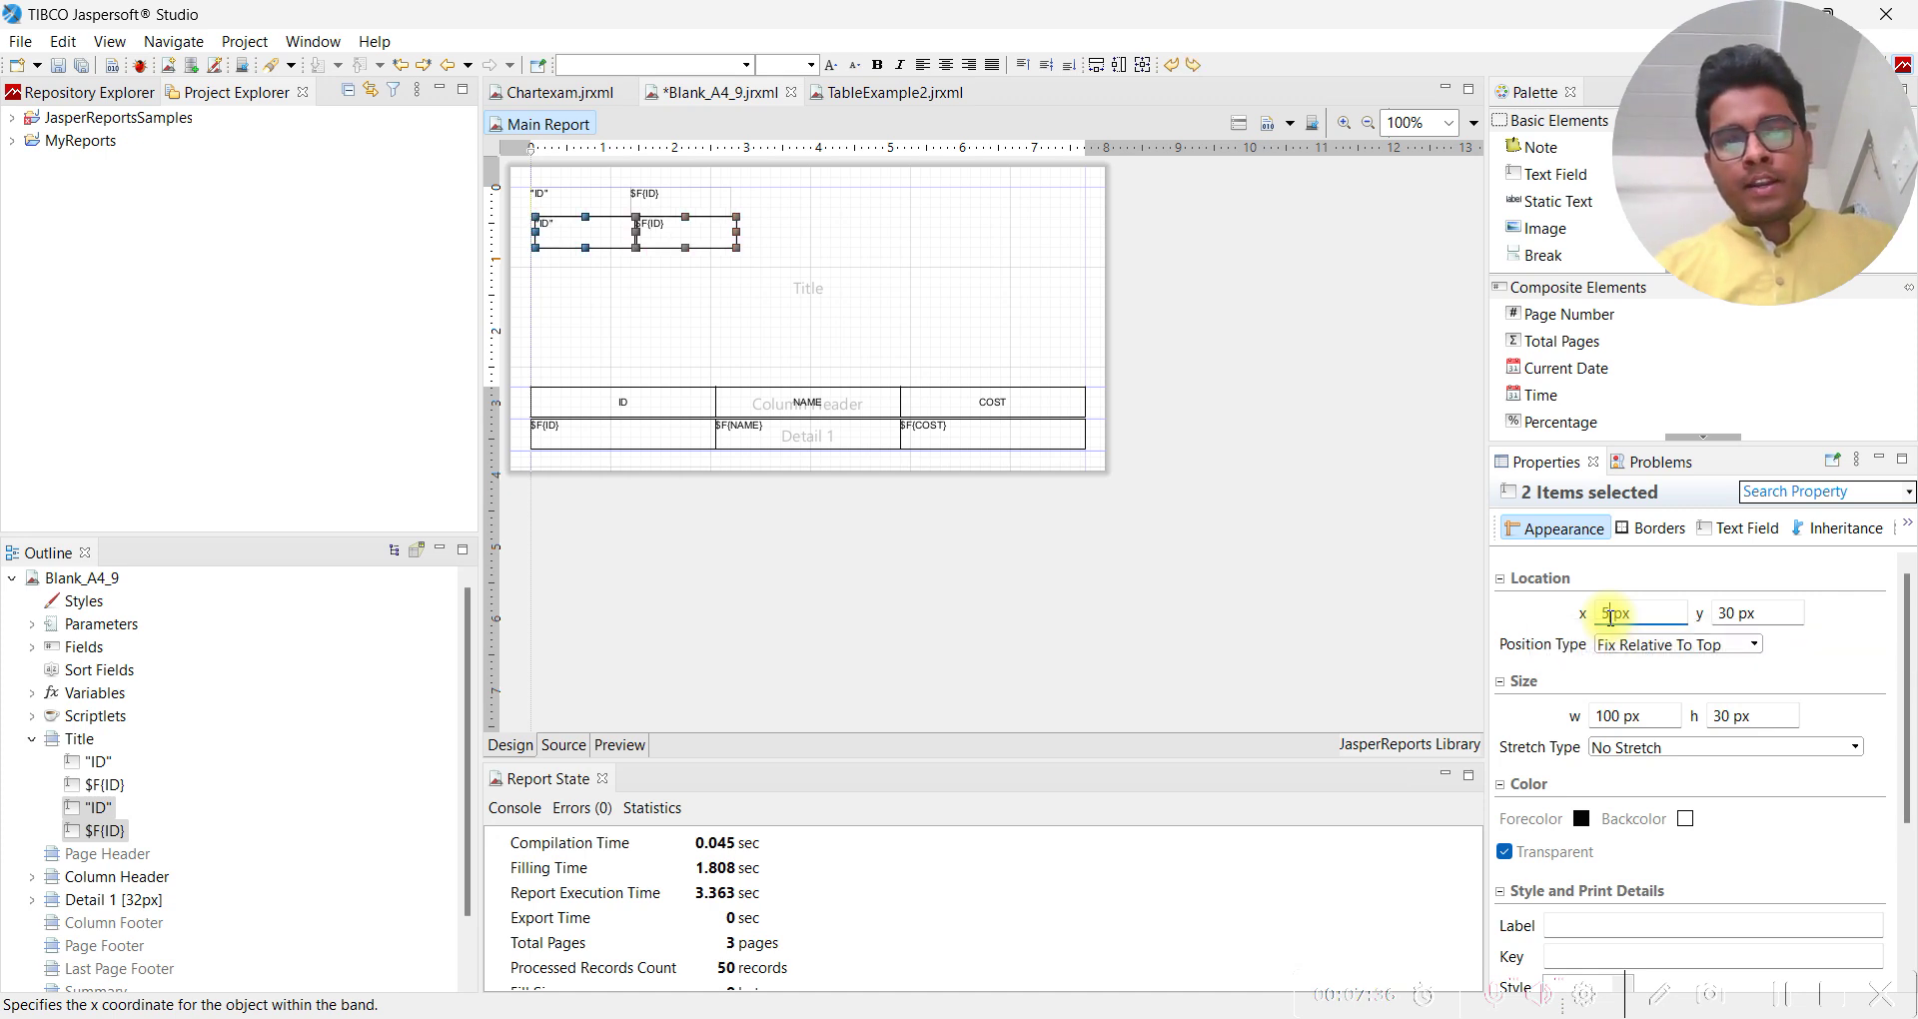
left_click(597, 249)
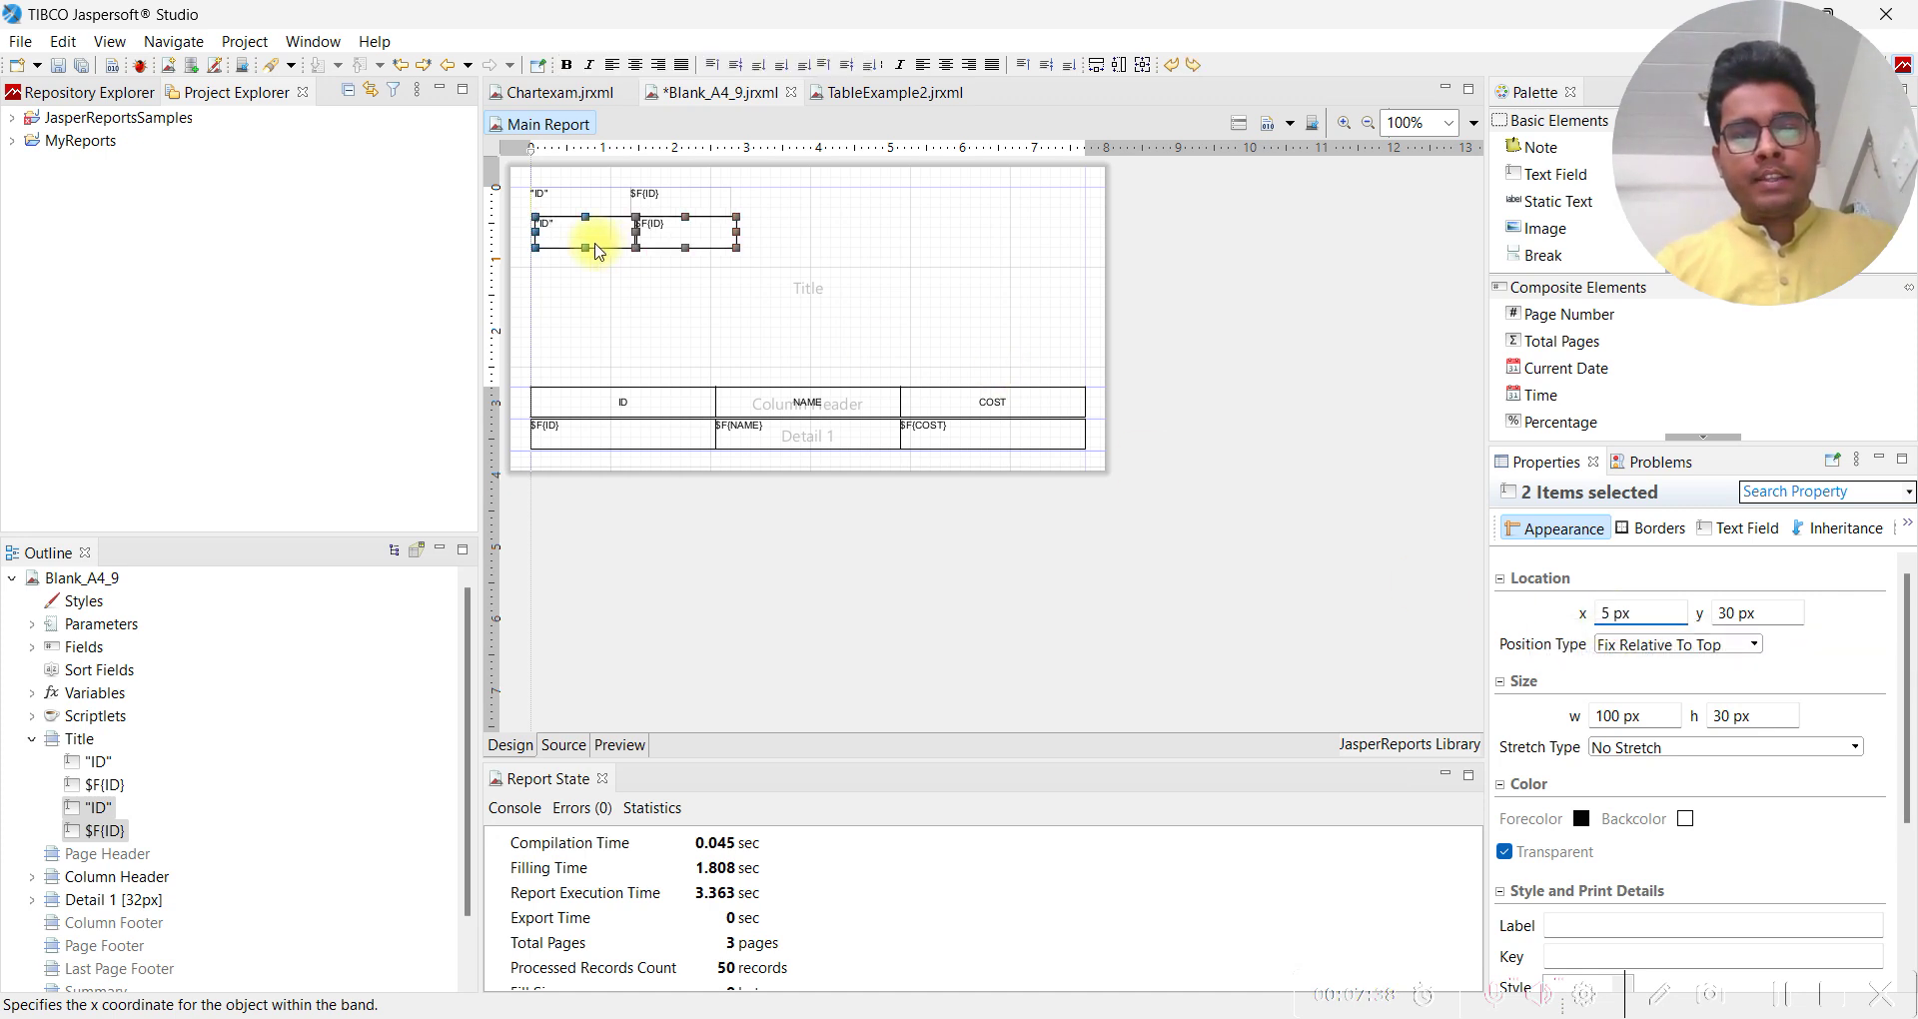
left_click(588, 255)
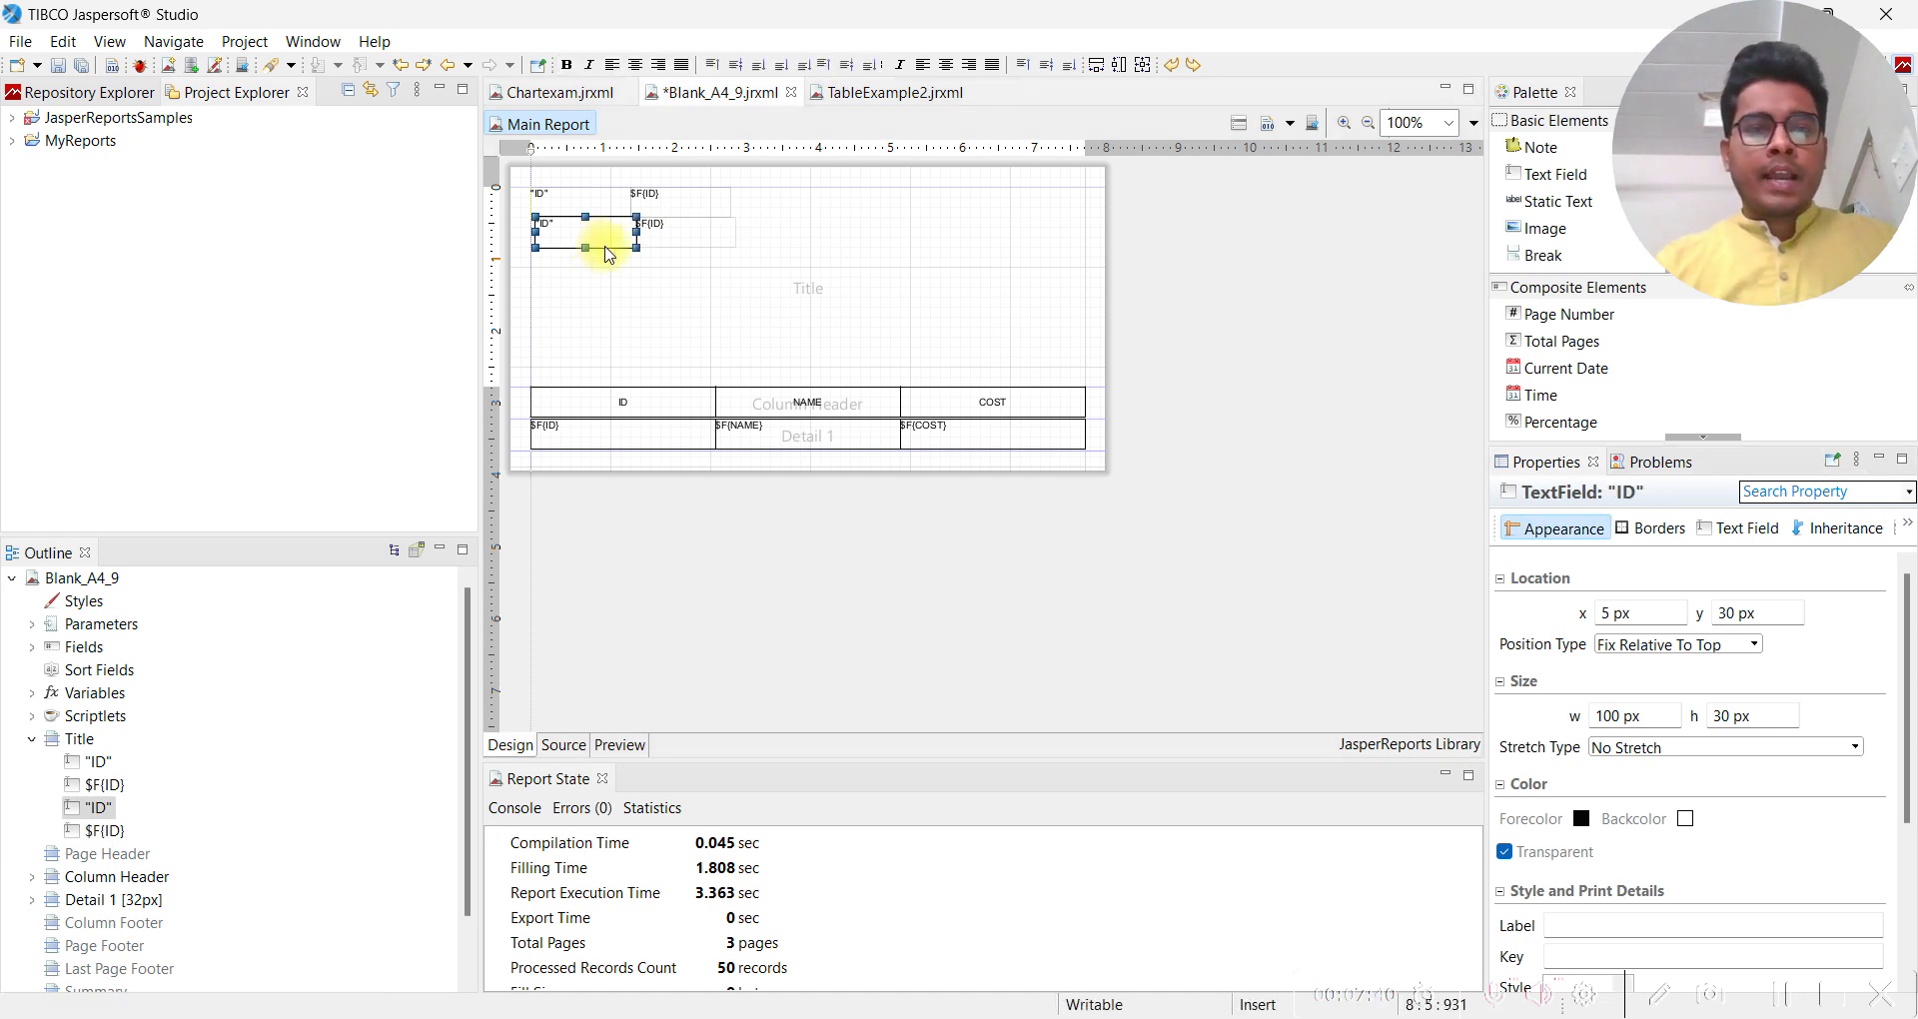
left_click(672, 241, "shift")
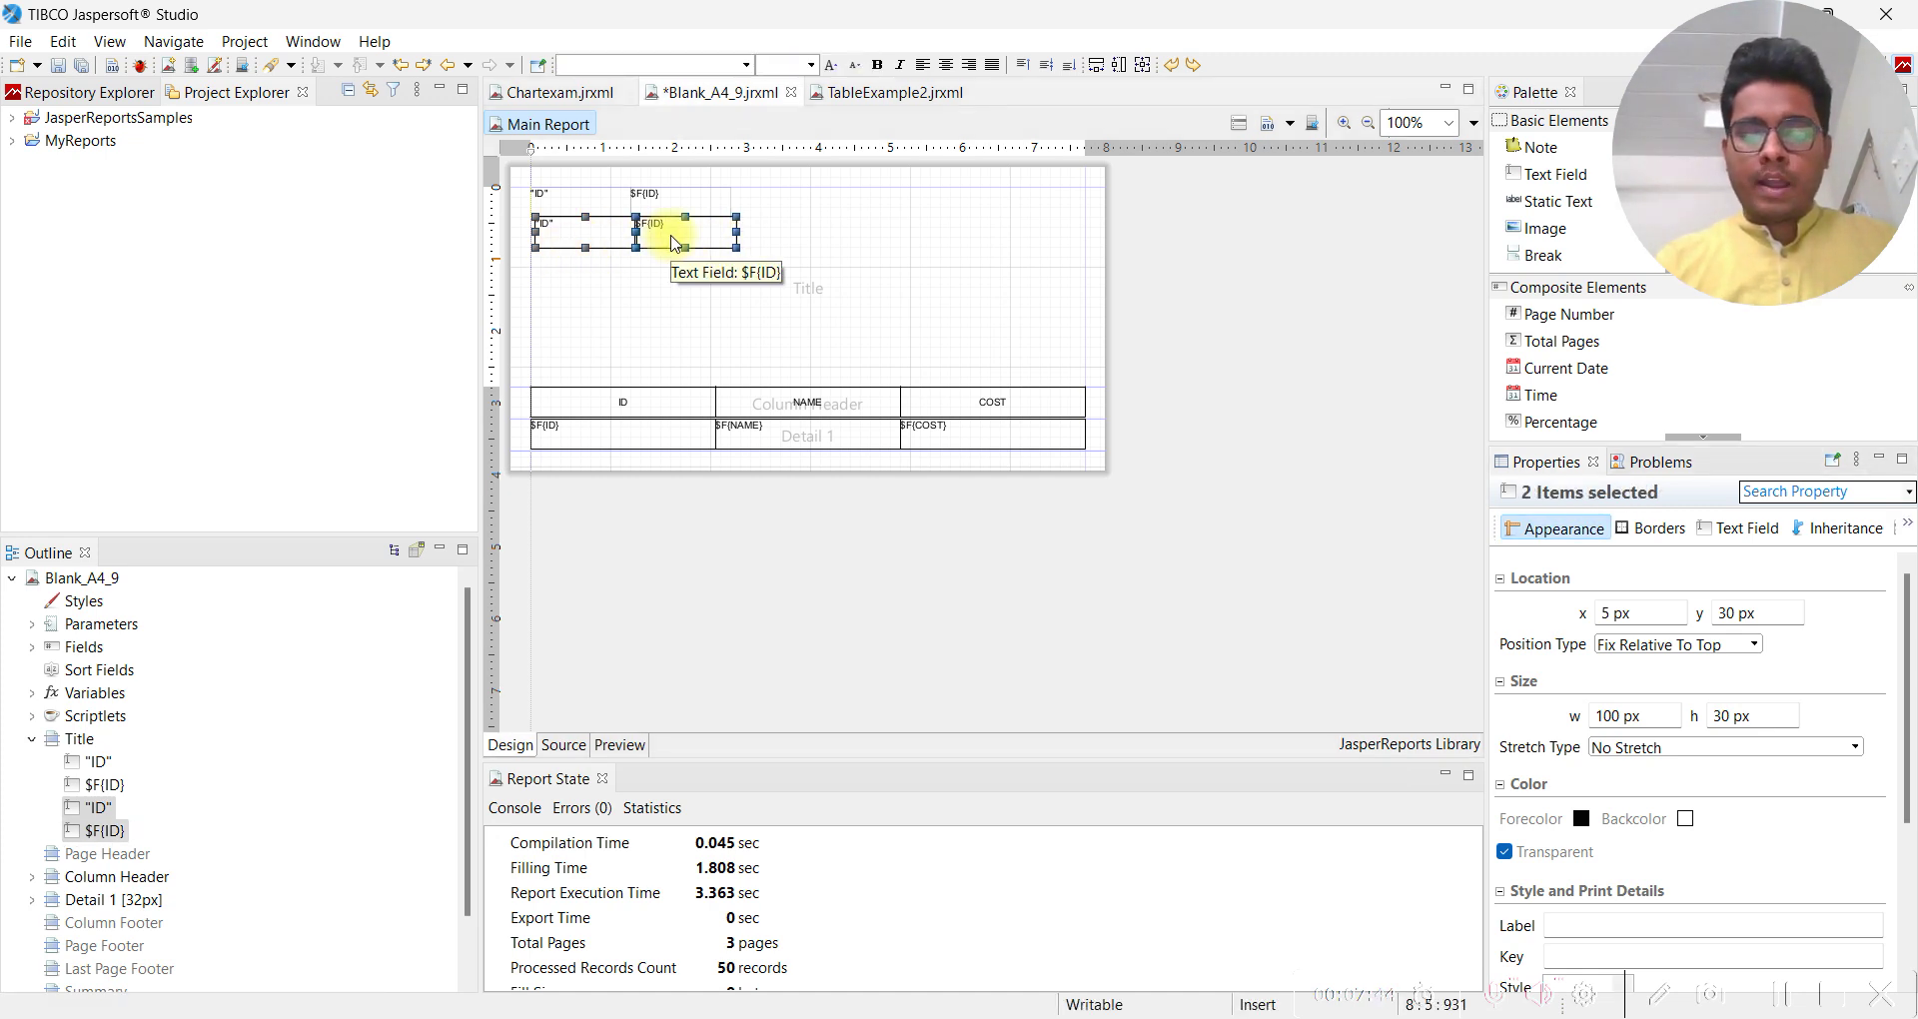
key("Left")
key("Left")
key("Left")
key("Left")
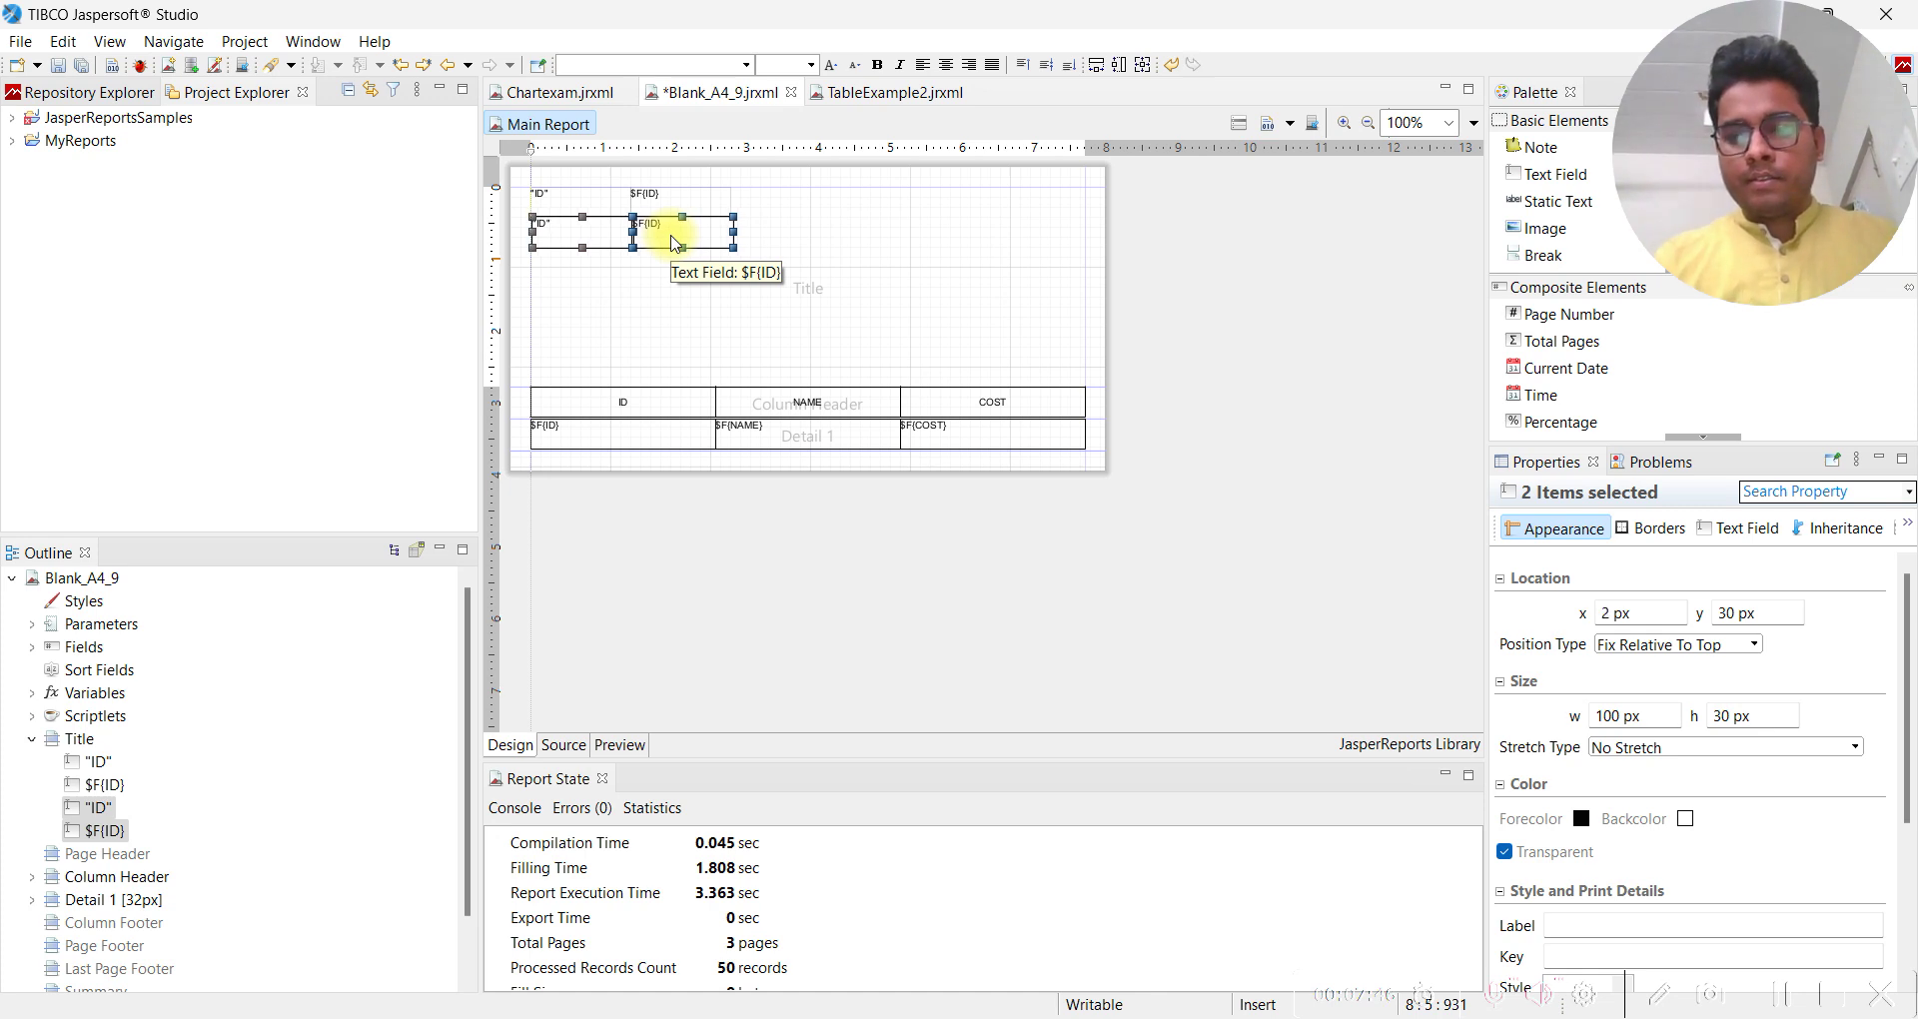
key("Left")
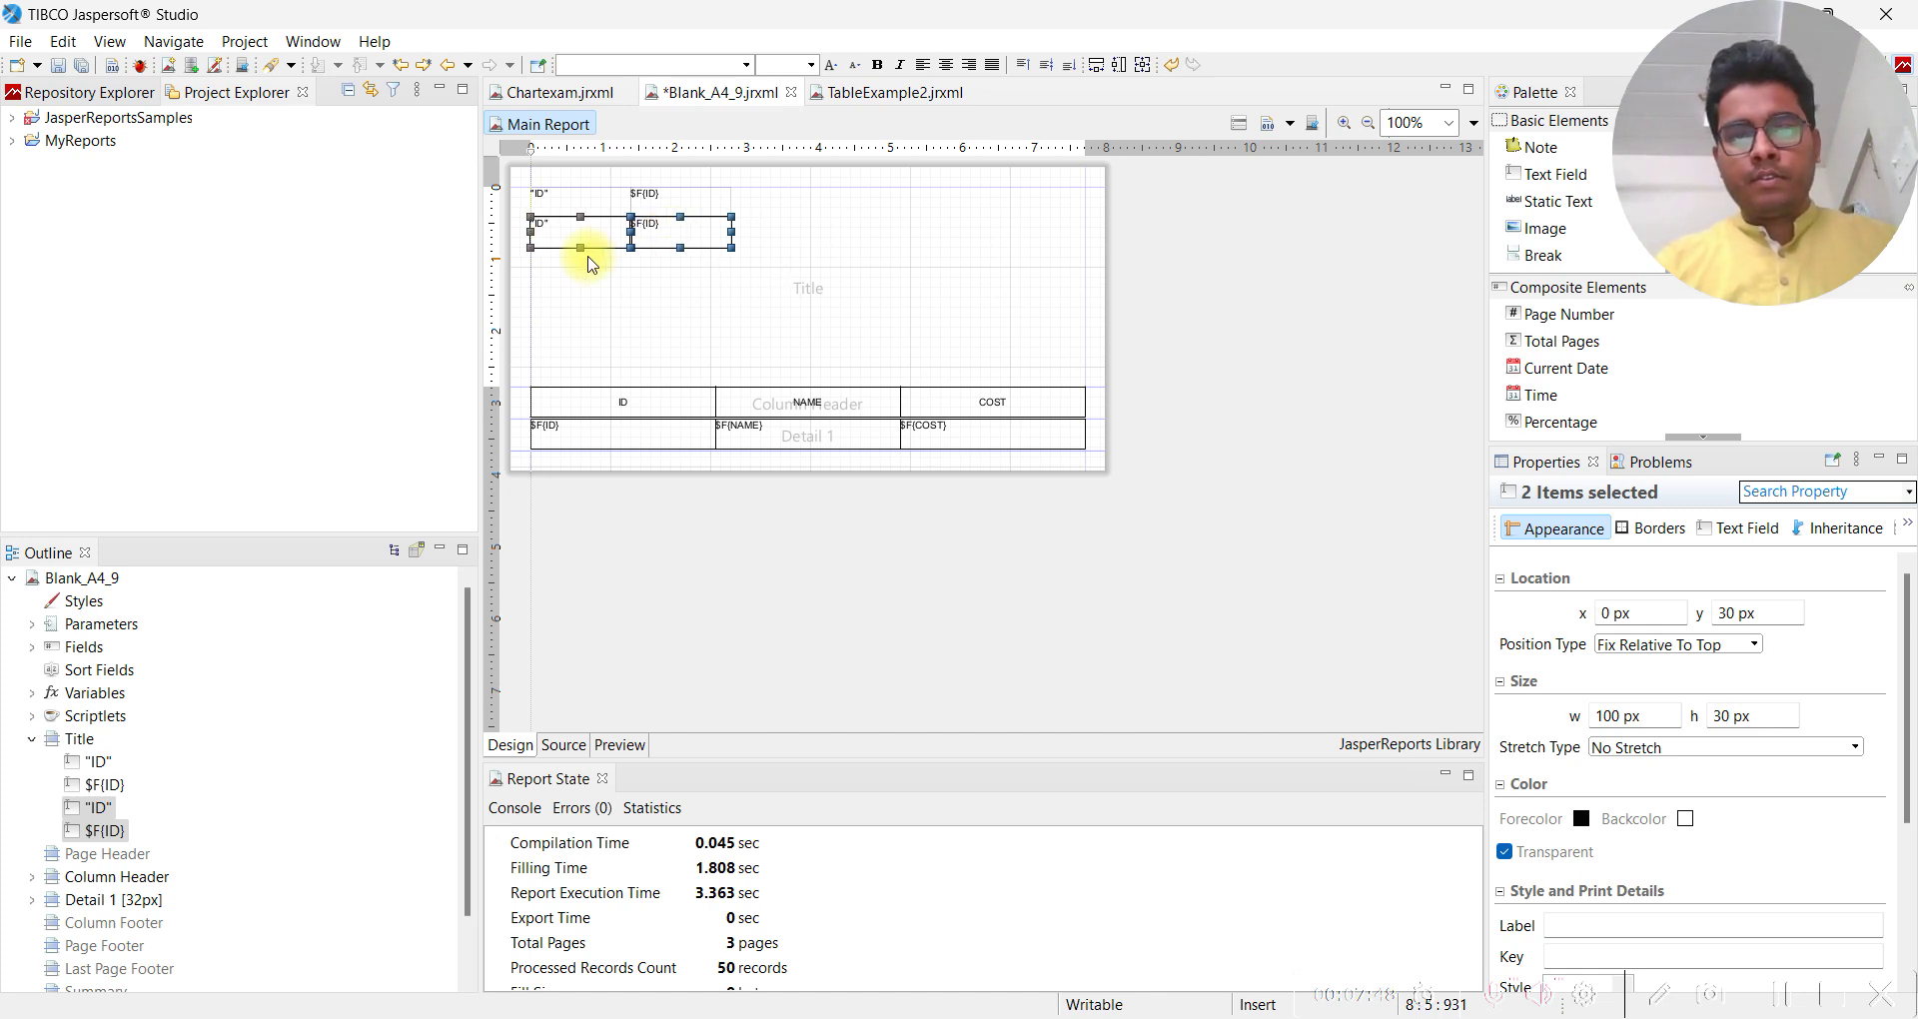
Check the x and y locations of the second row's $F{ID} and "ID" text fields individually
left_click(676, 266)
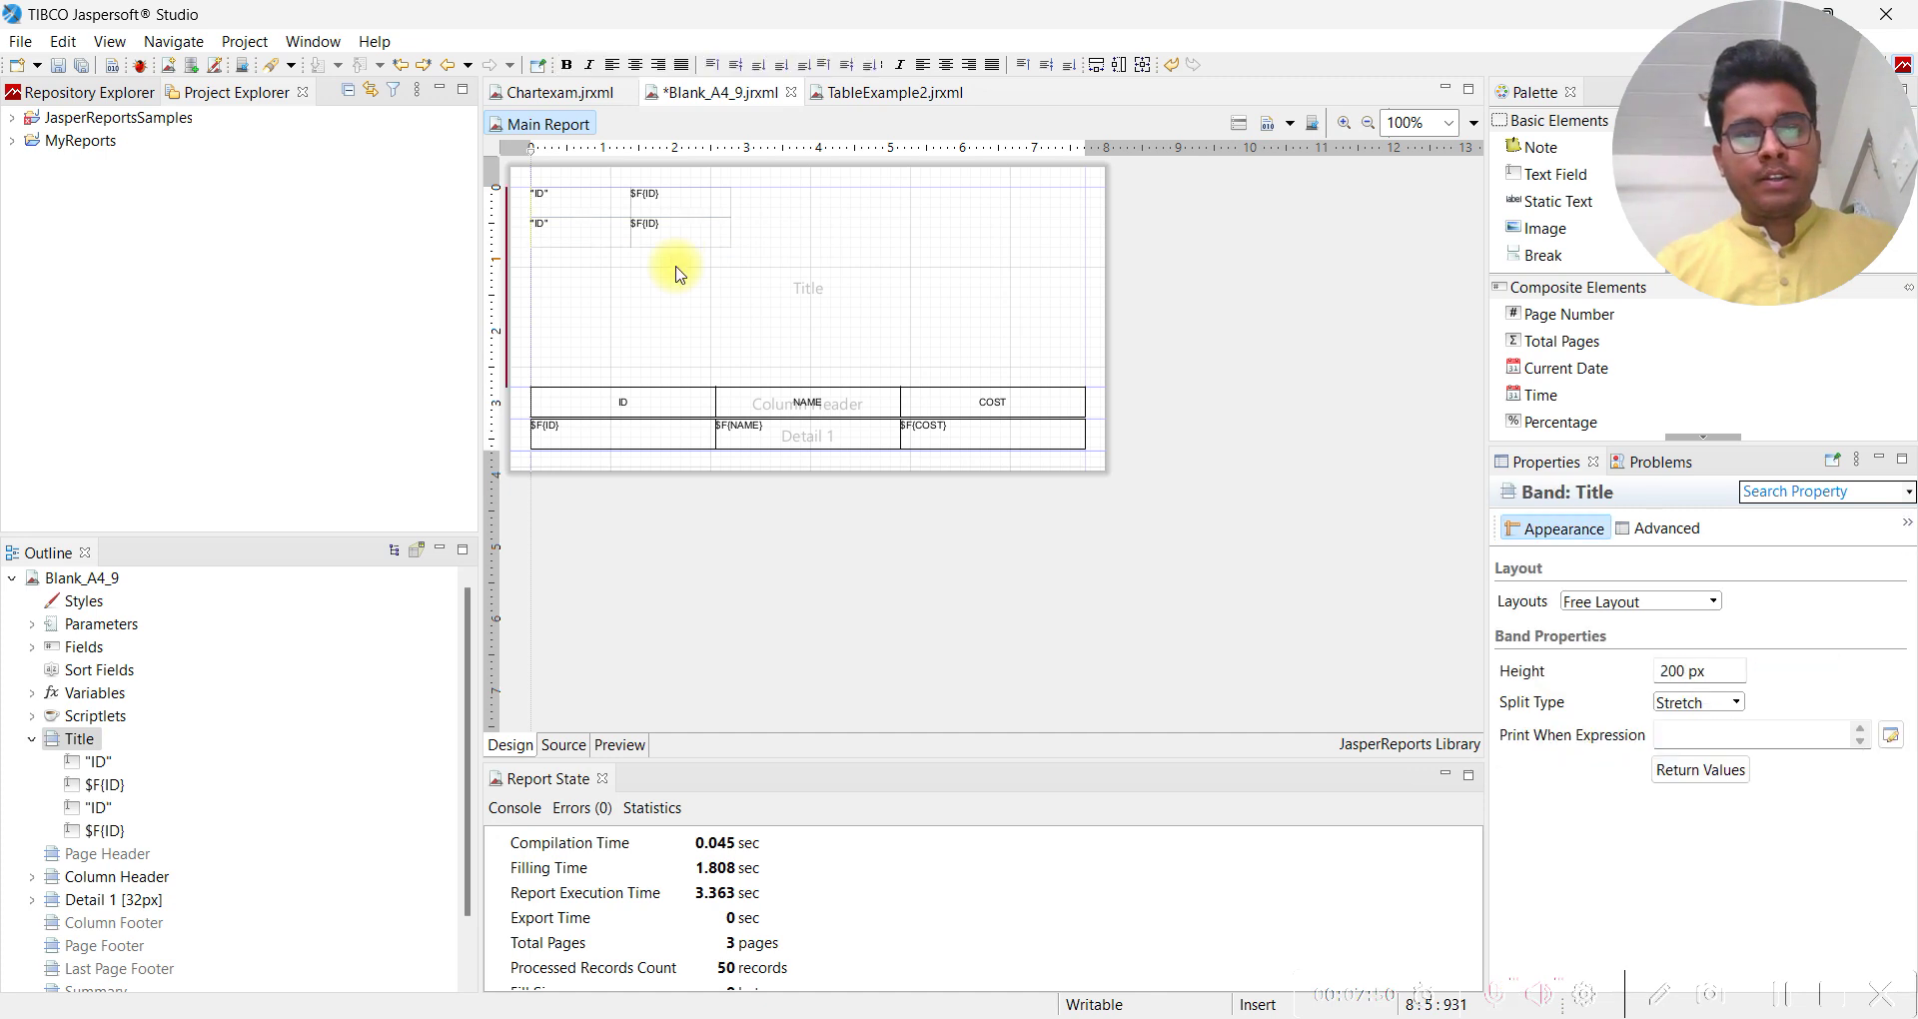
left_click(693, 248)
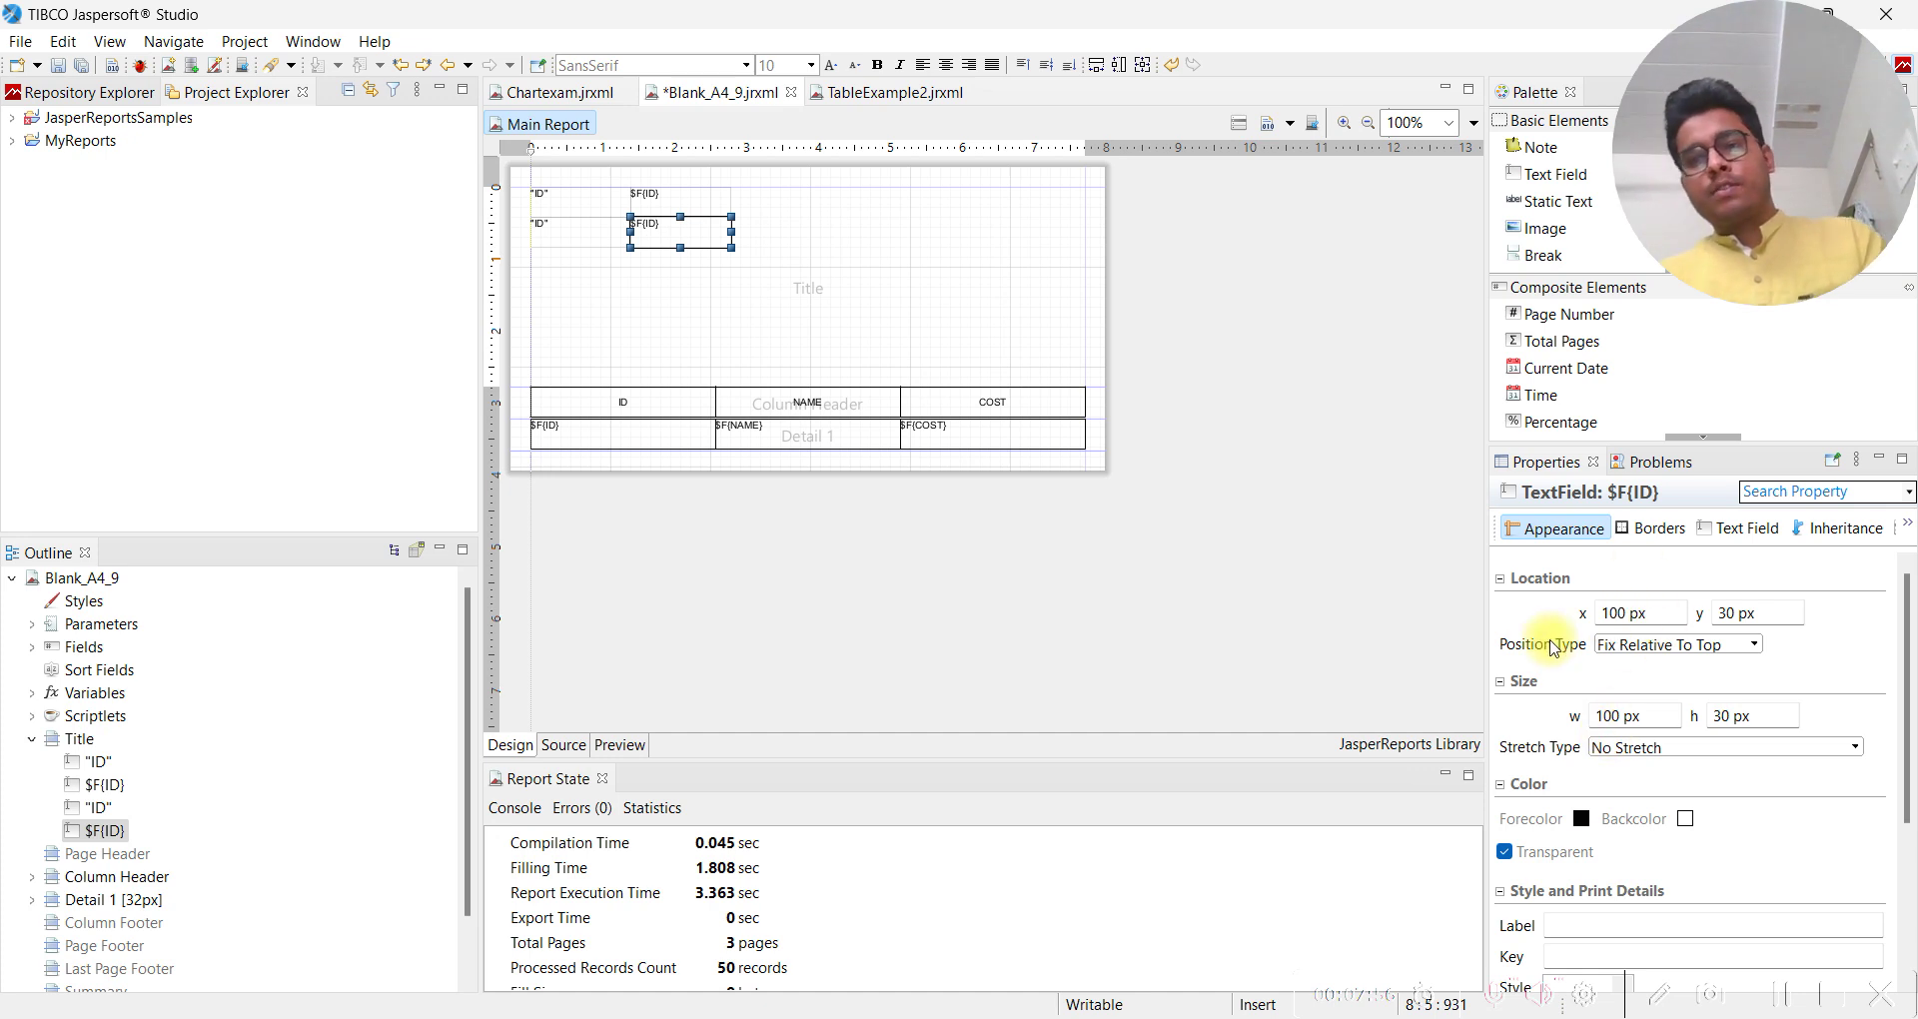
left_click(565, 252)
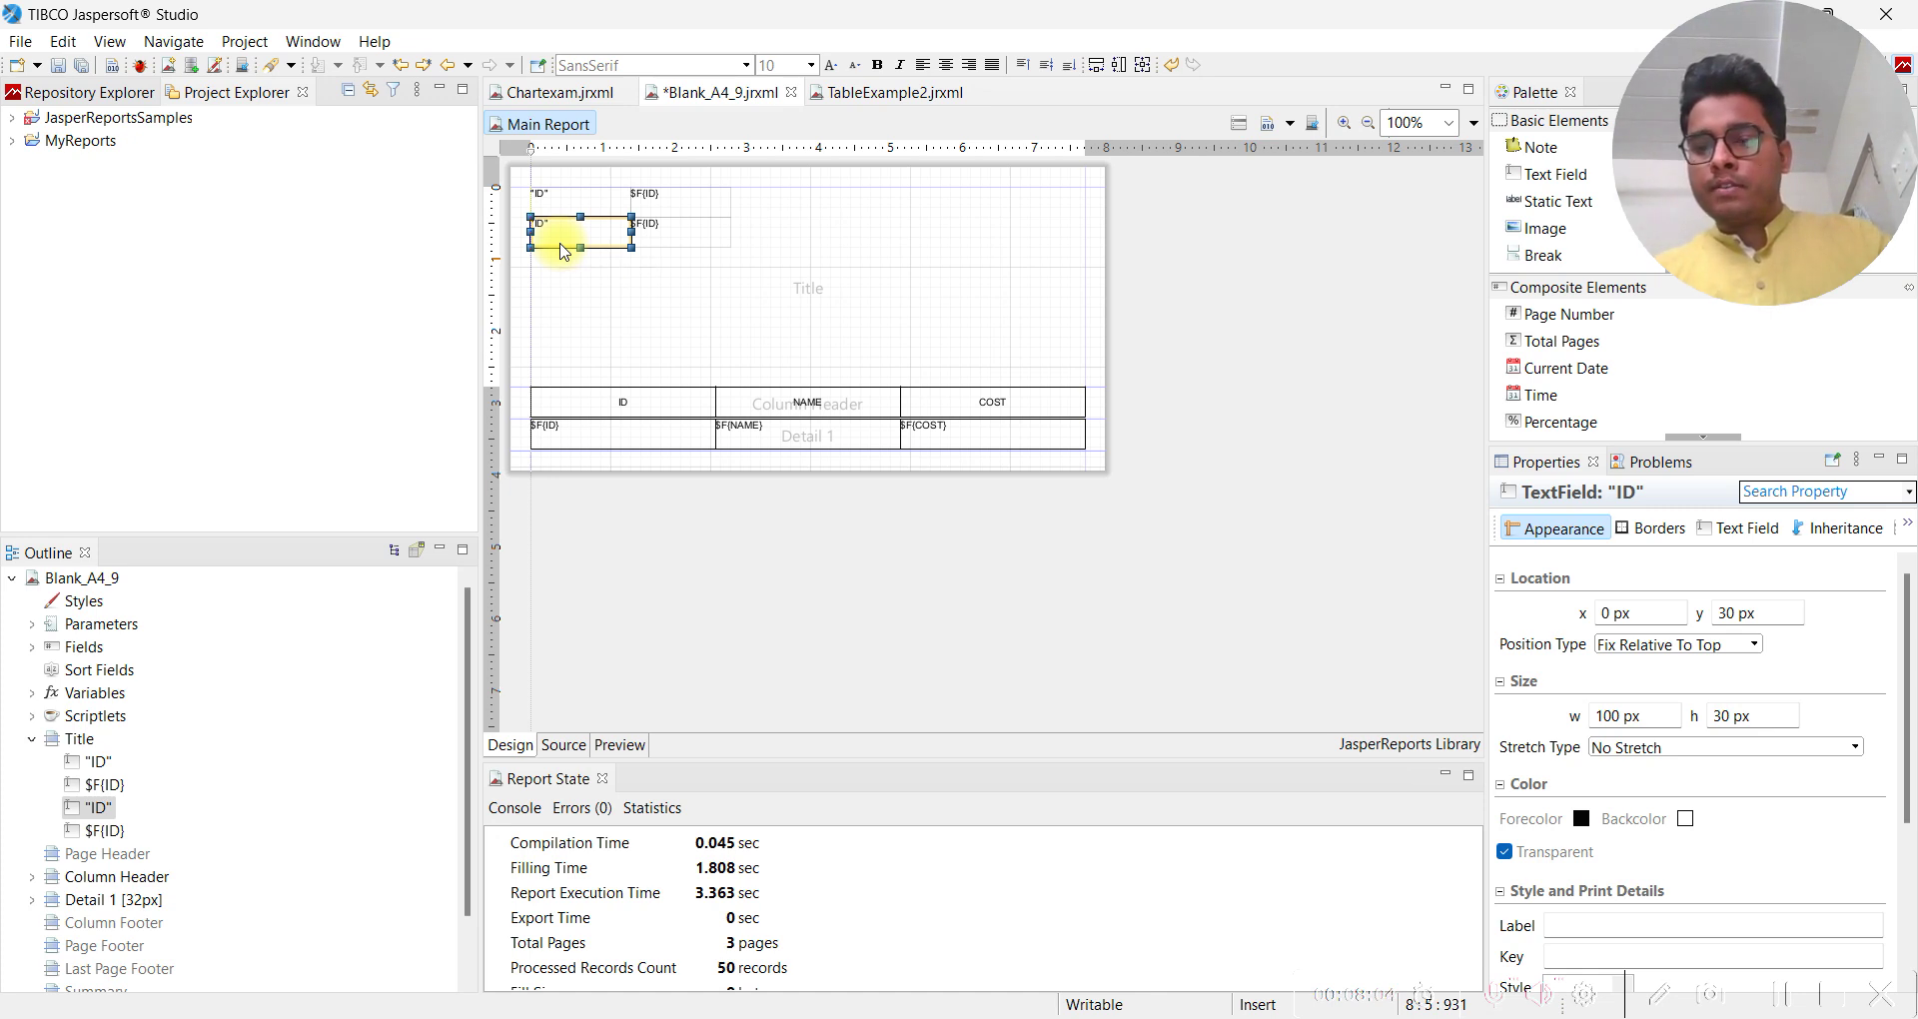
Duplicate the second row's $F{ID} field, place the copy at x 200 px and y 30 px, and preview the report before returning to the design
left_click(706, 250)
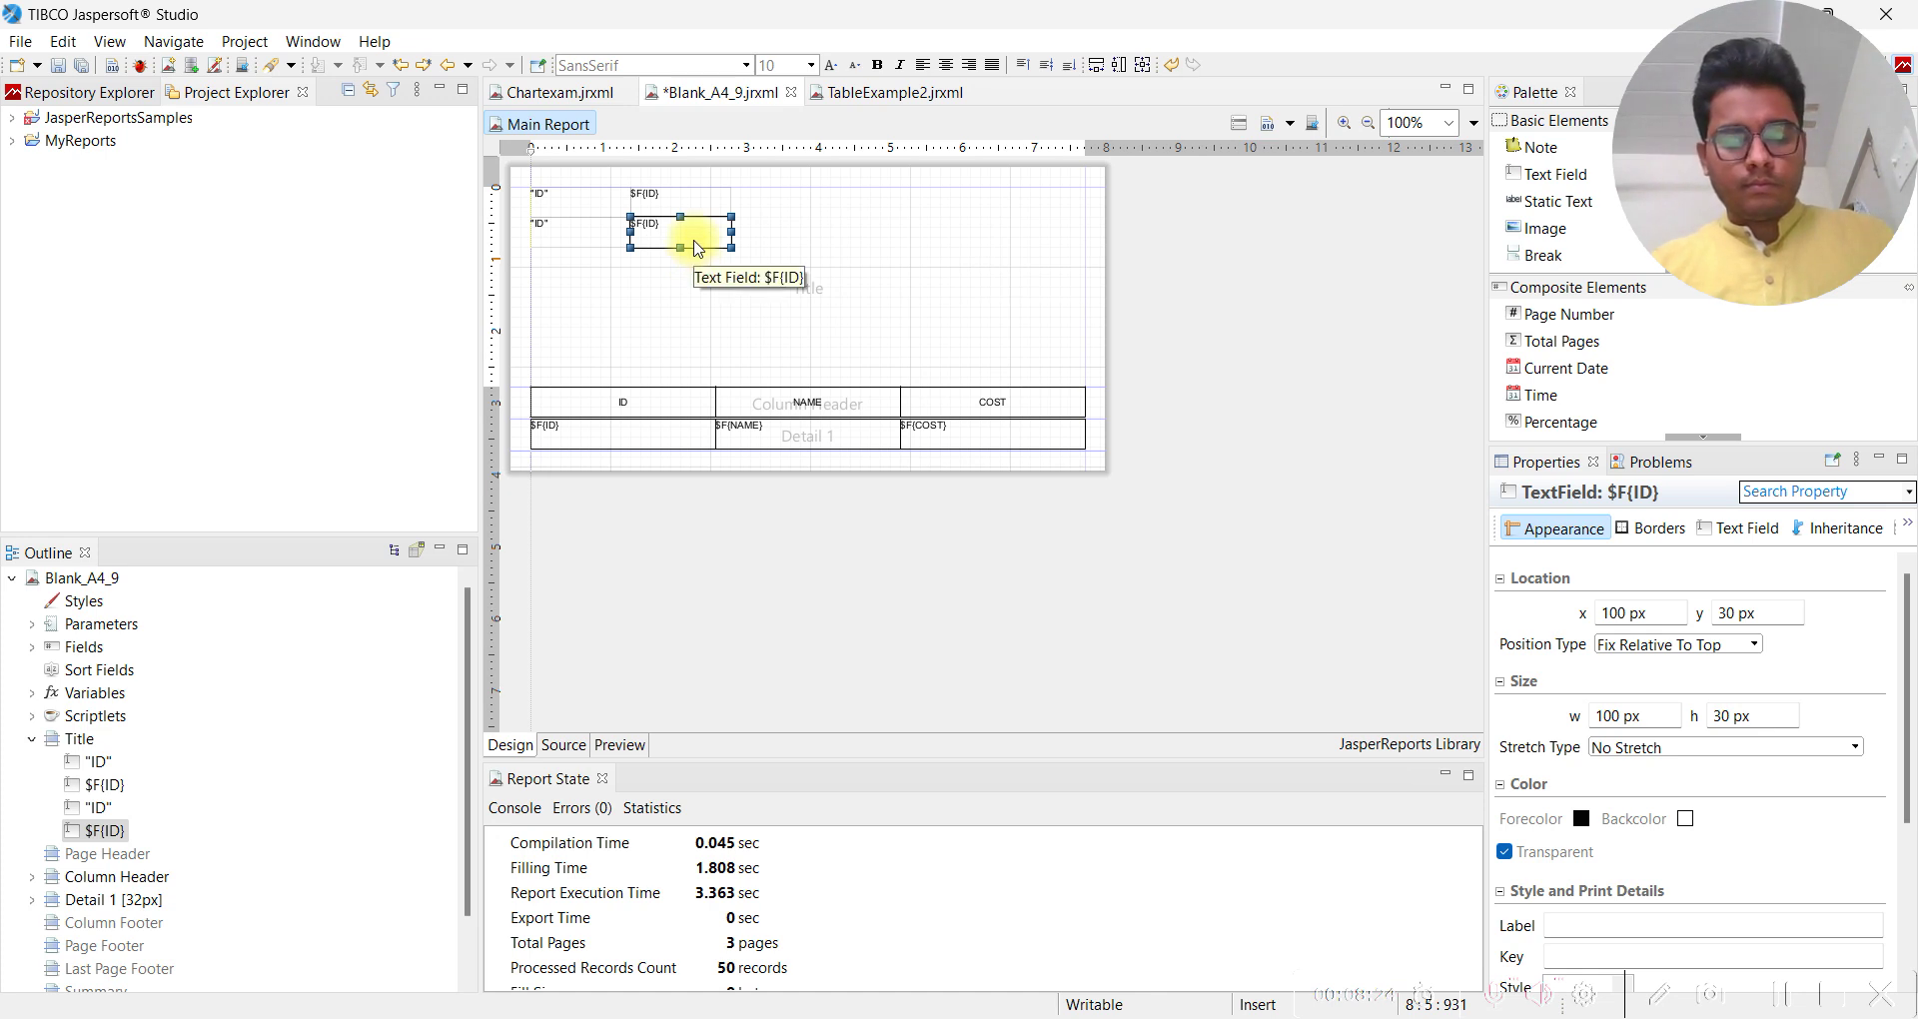
key("ctrl+v")
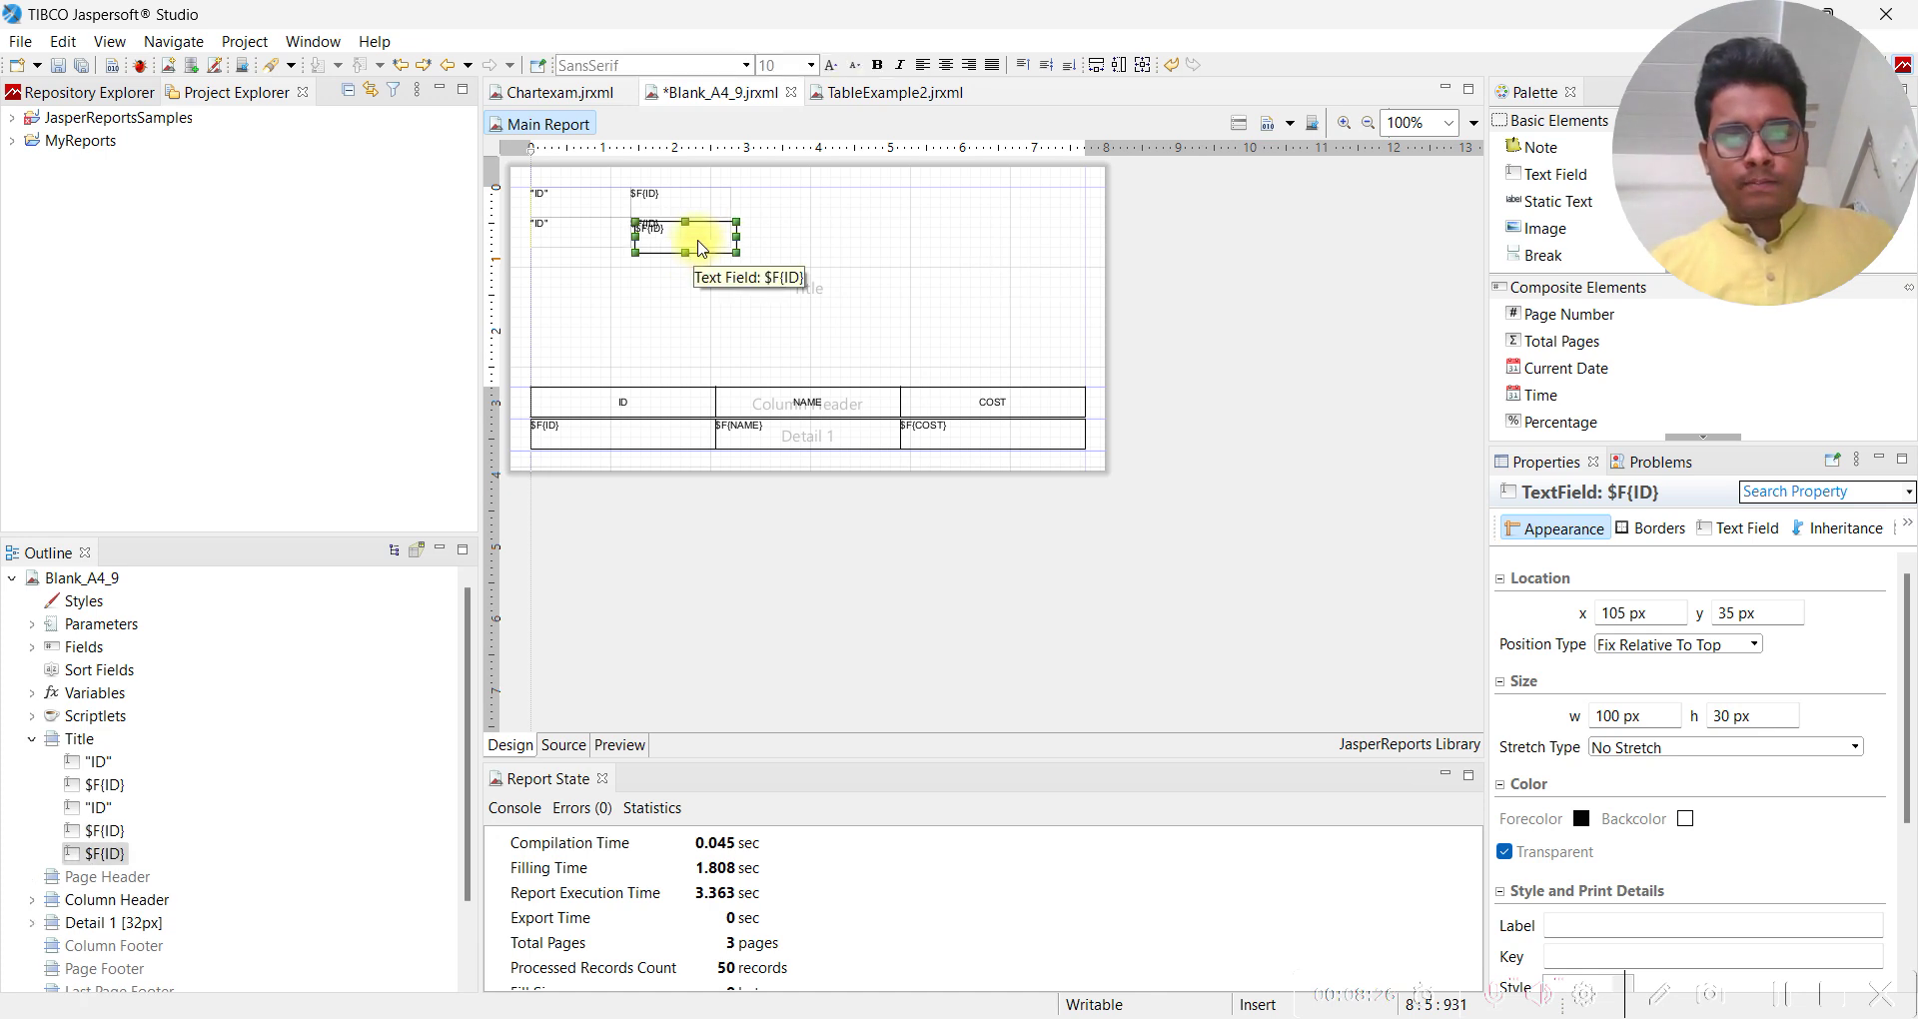
left_click_drag(702, 249, 791, 248)
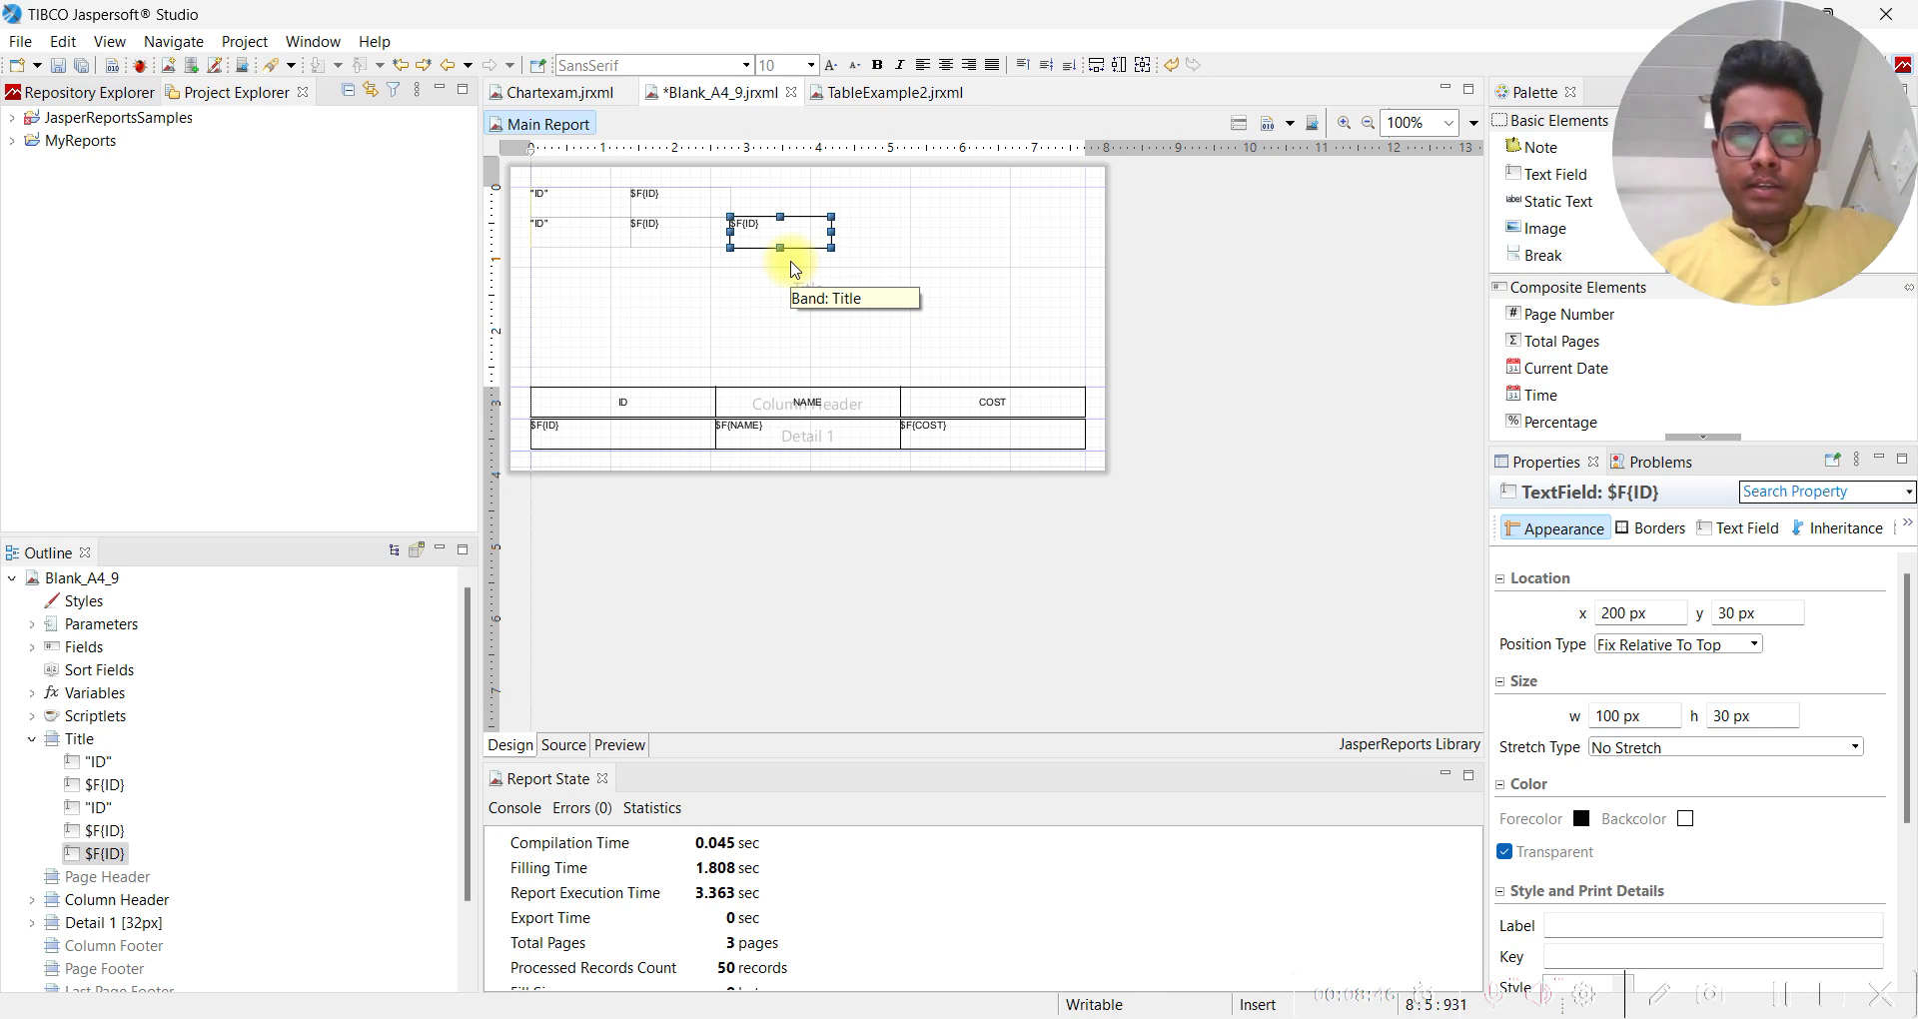
left_click(621, 745)
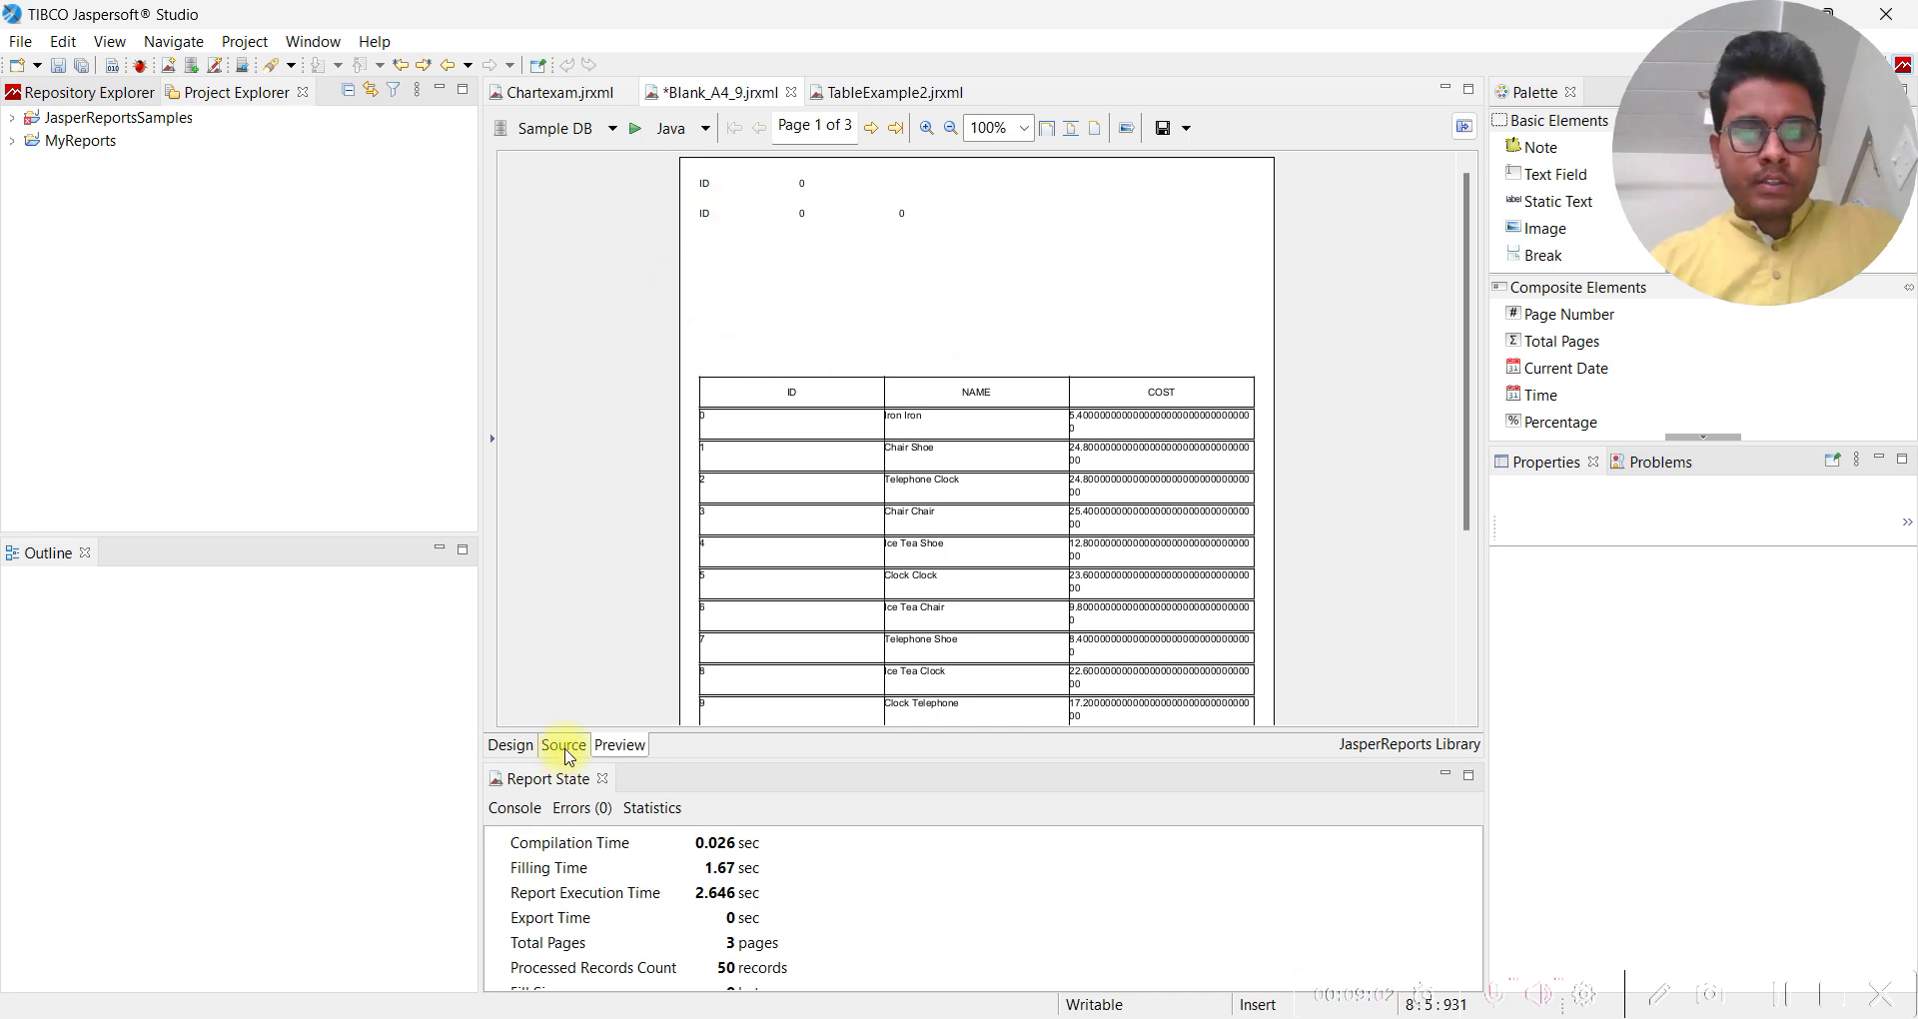
left_click(499, 747)
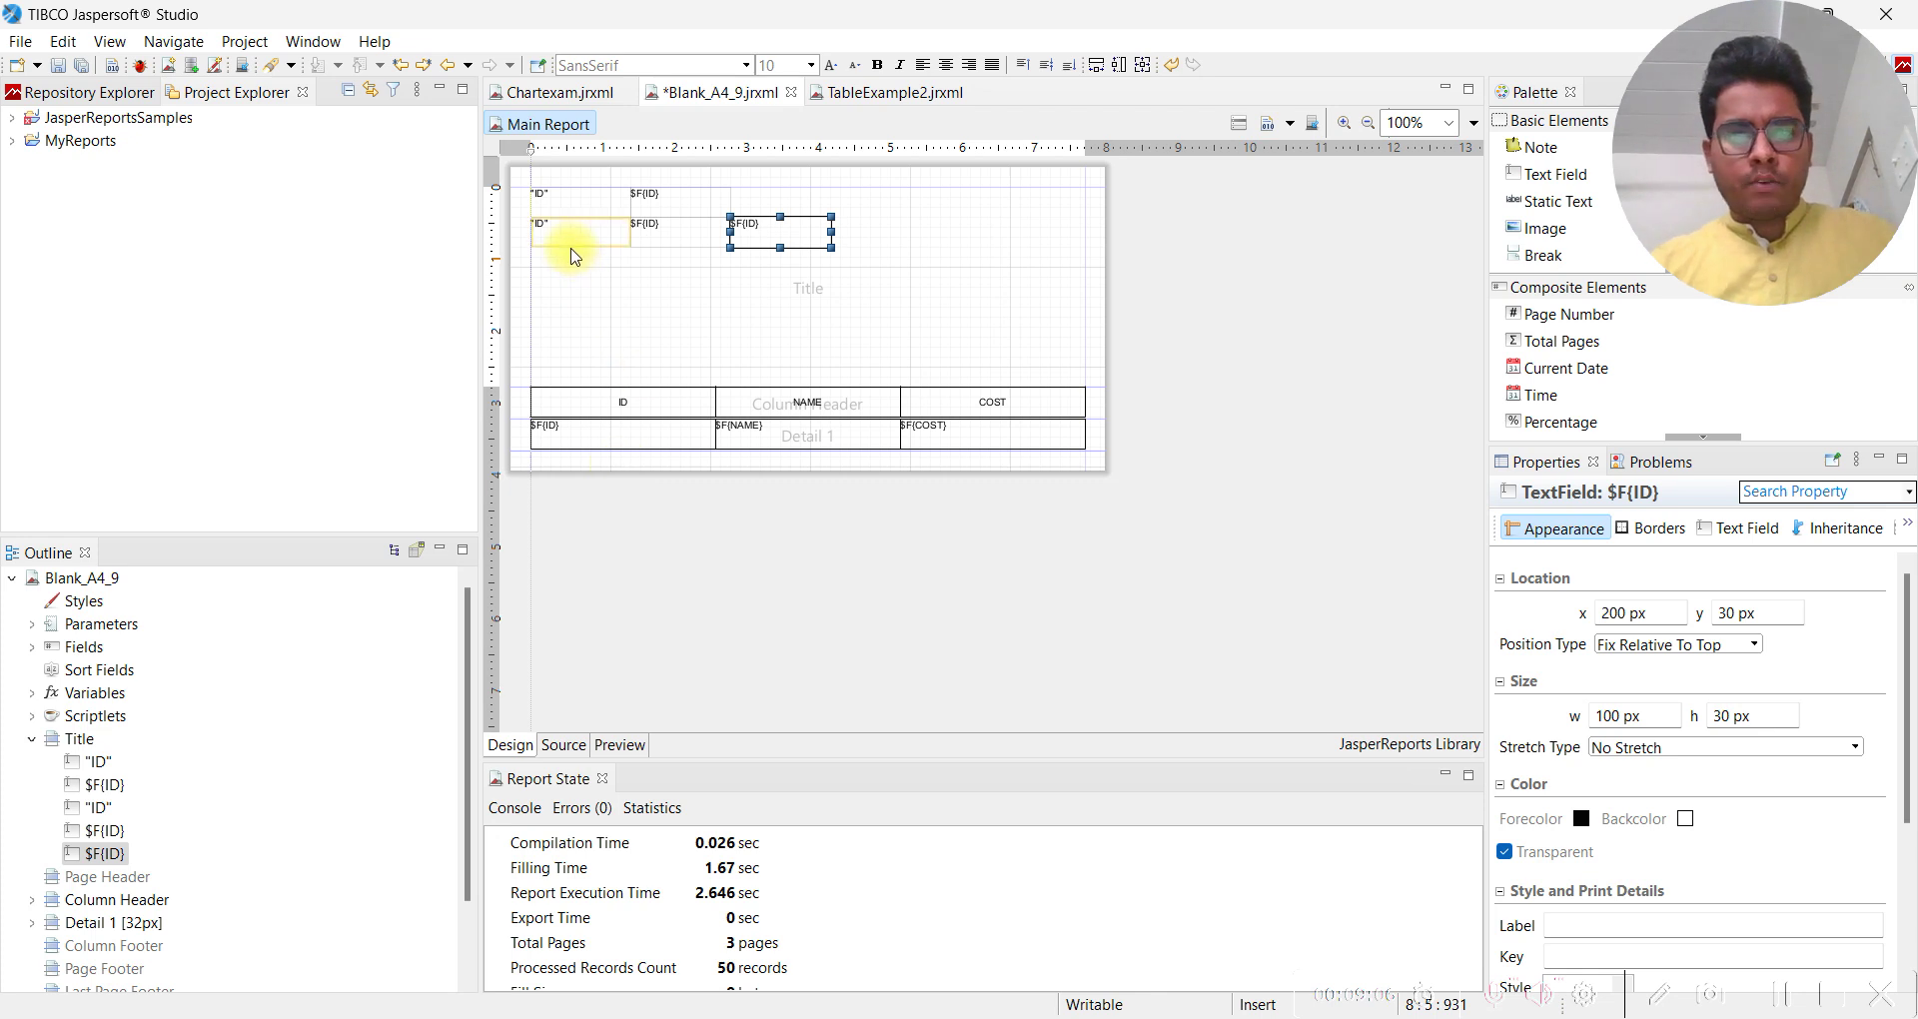
Replace the second row's "ID" label expression with the literal "Name"
left_click(574, 252)
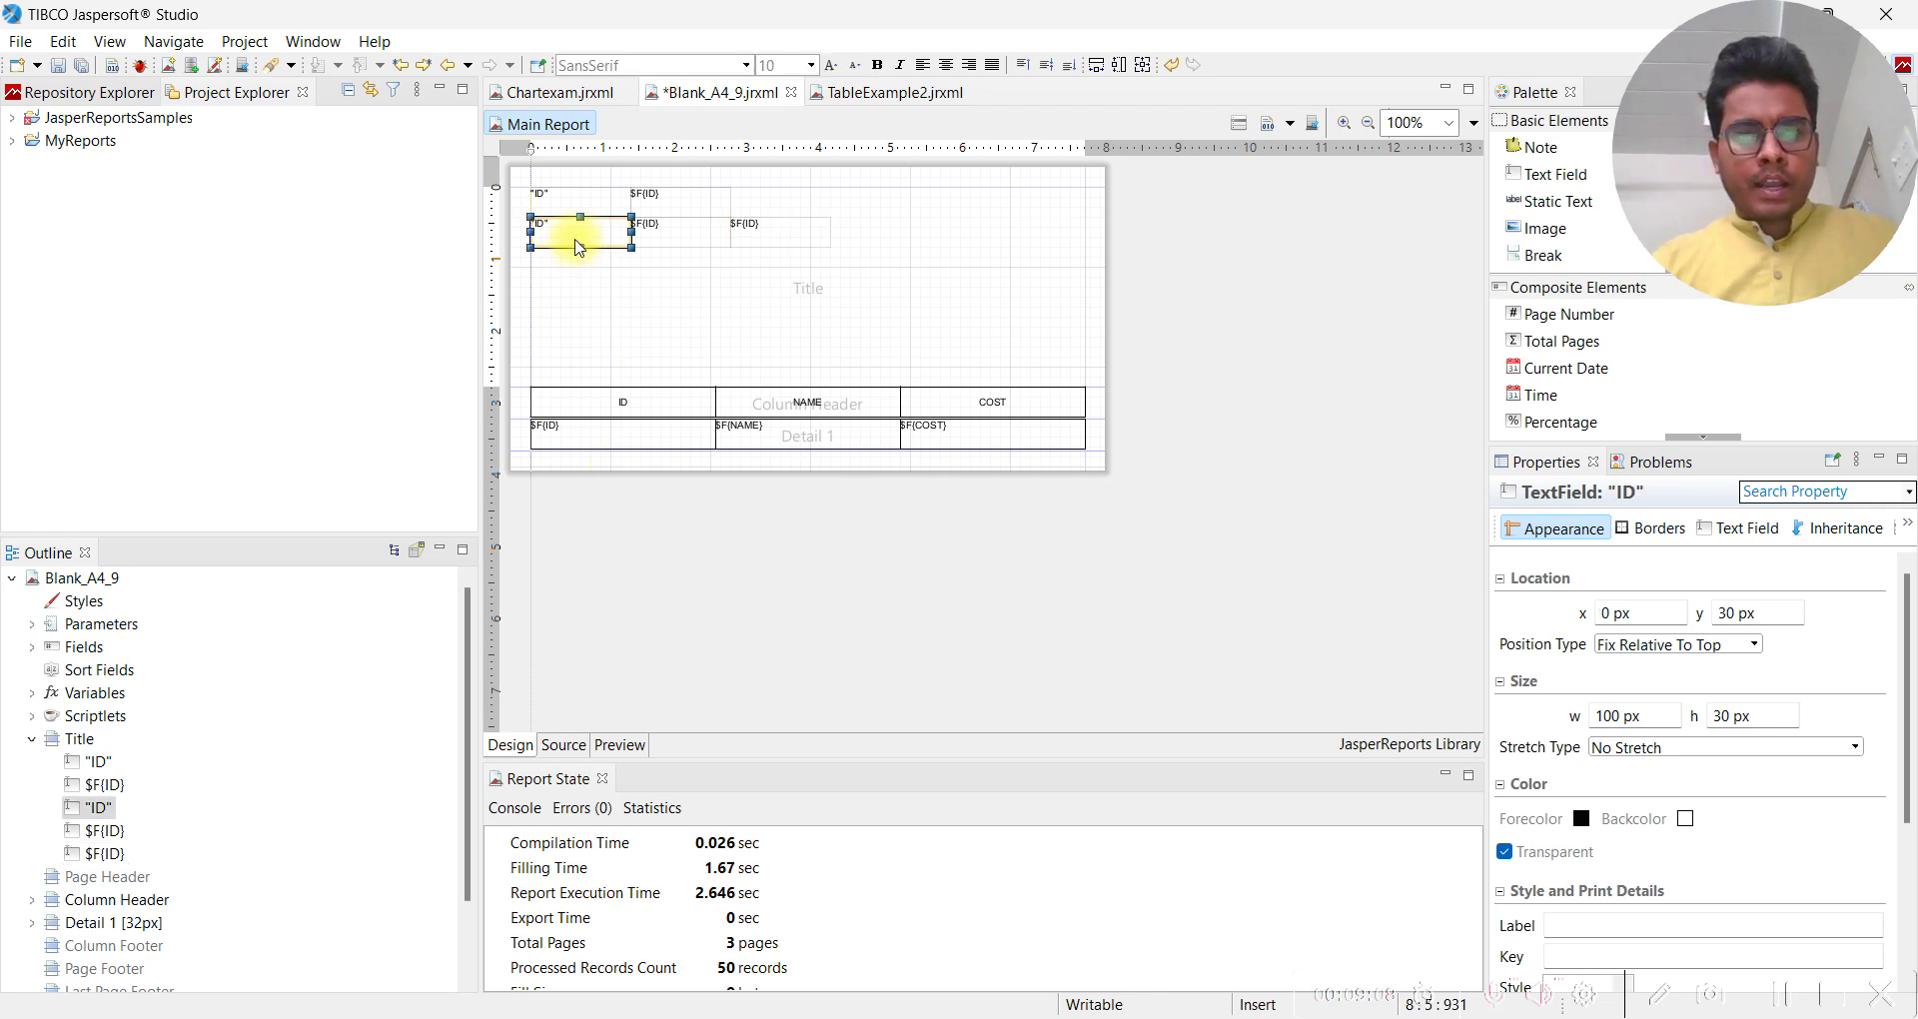
double_click(578, 233)
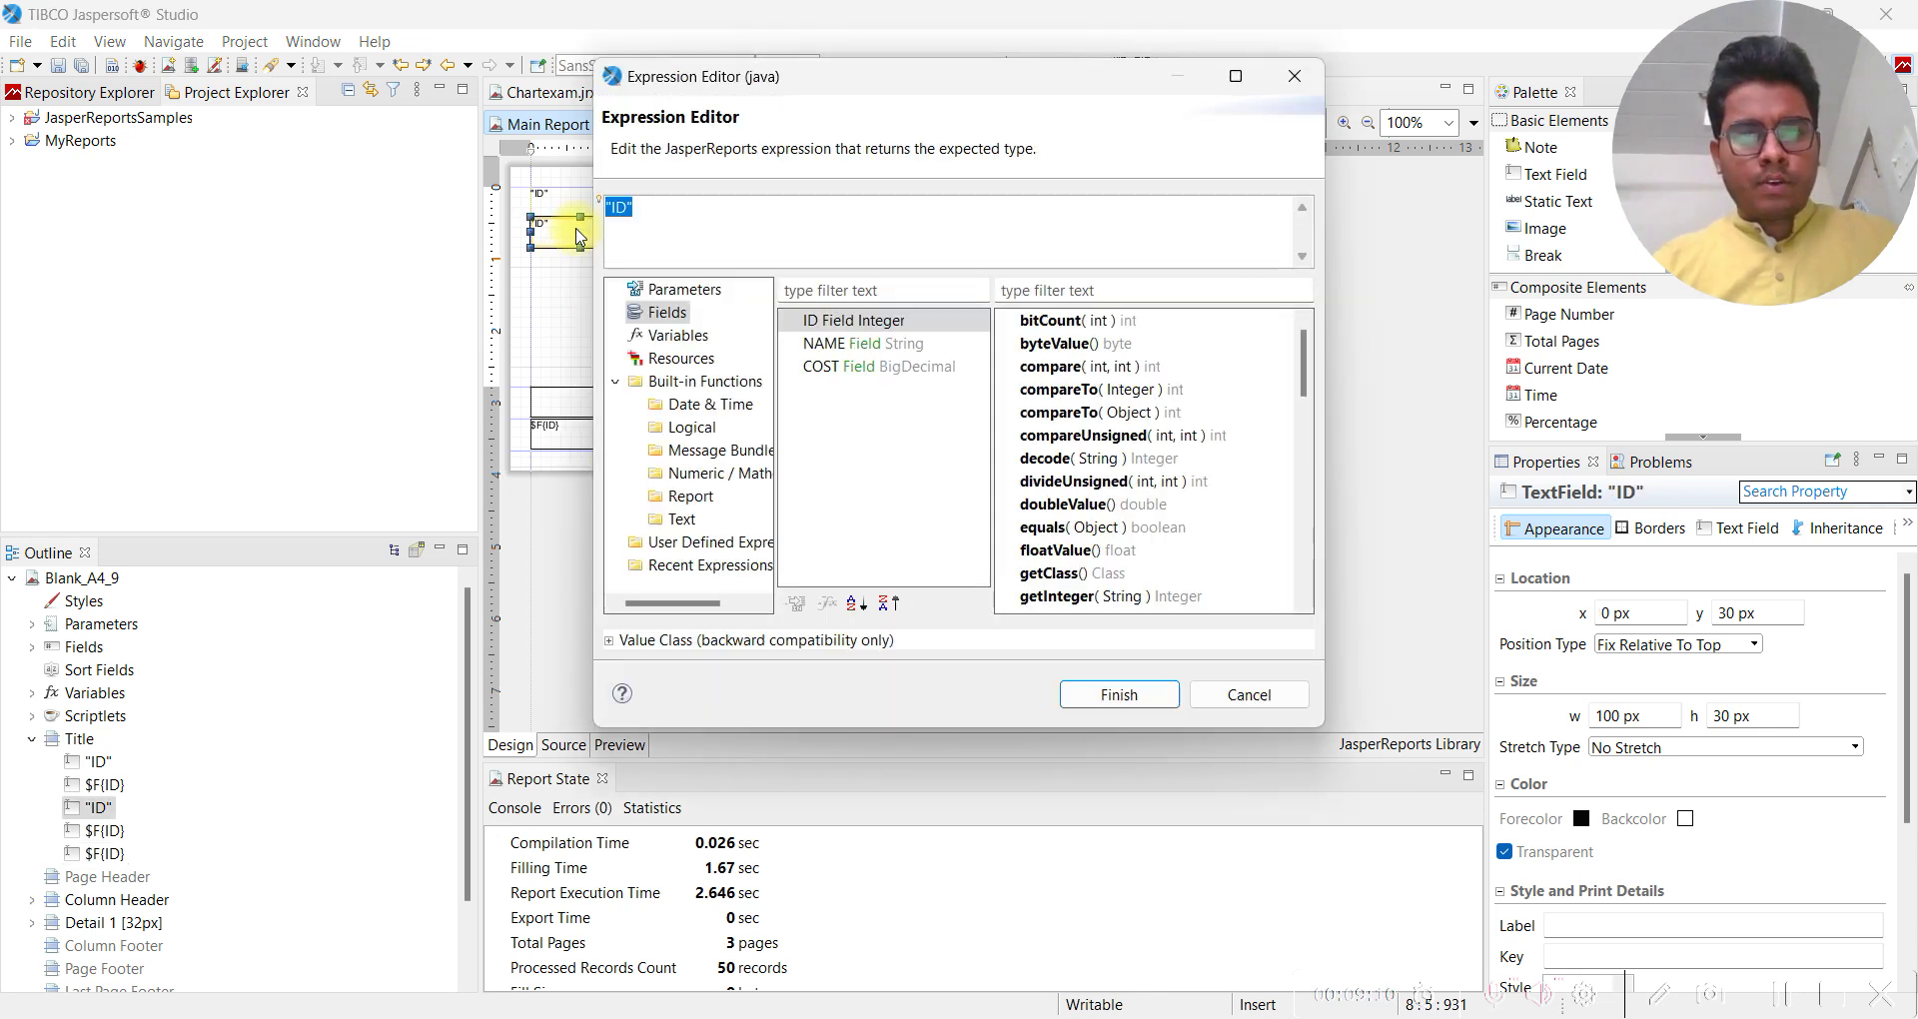
left_click(630, 211)
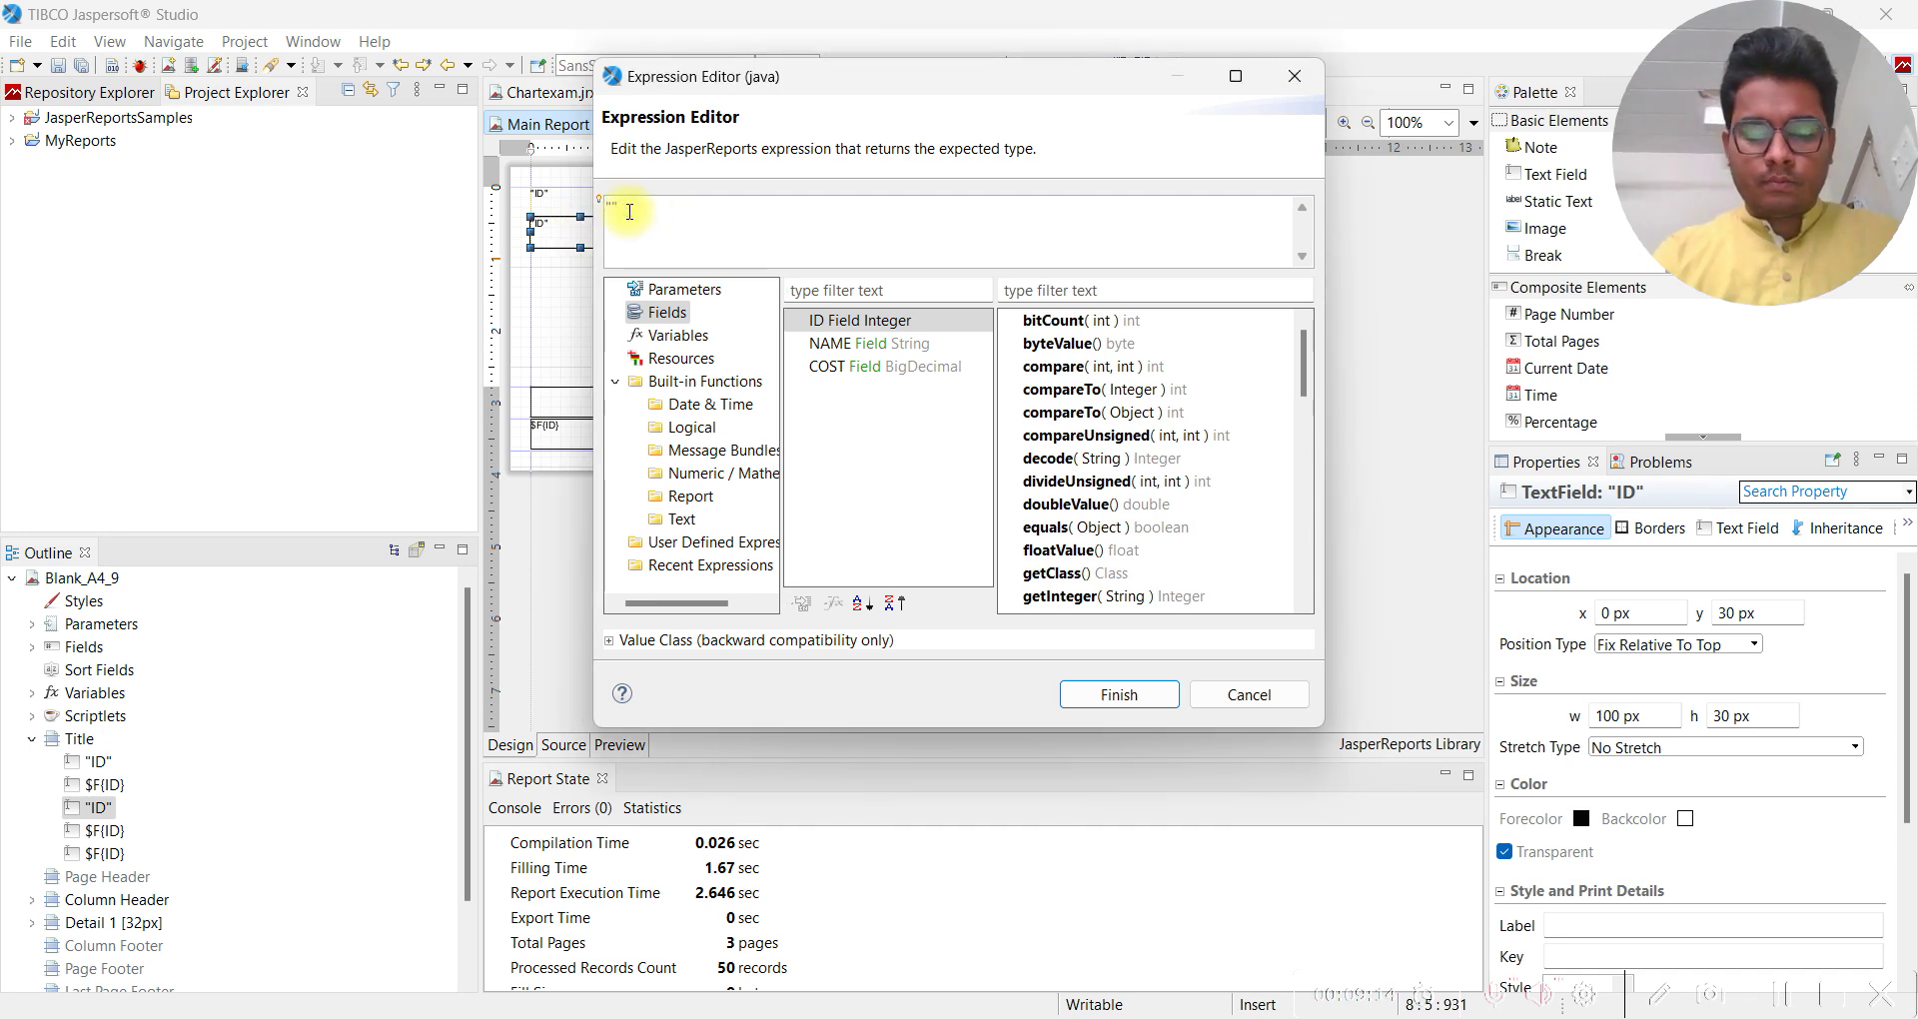
type("Nam")
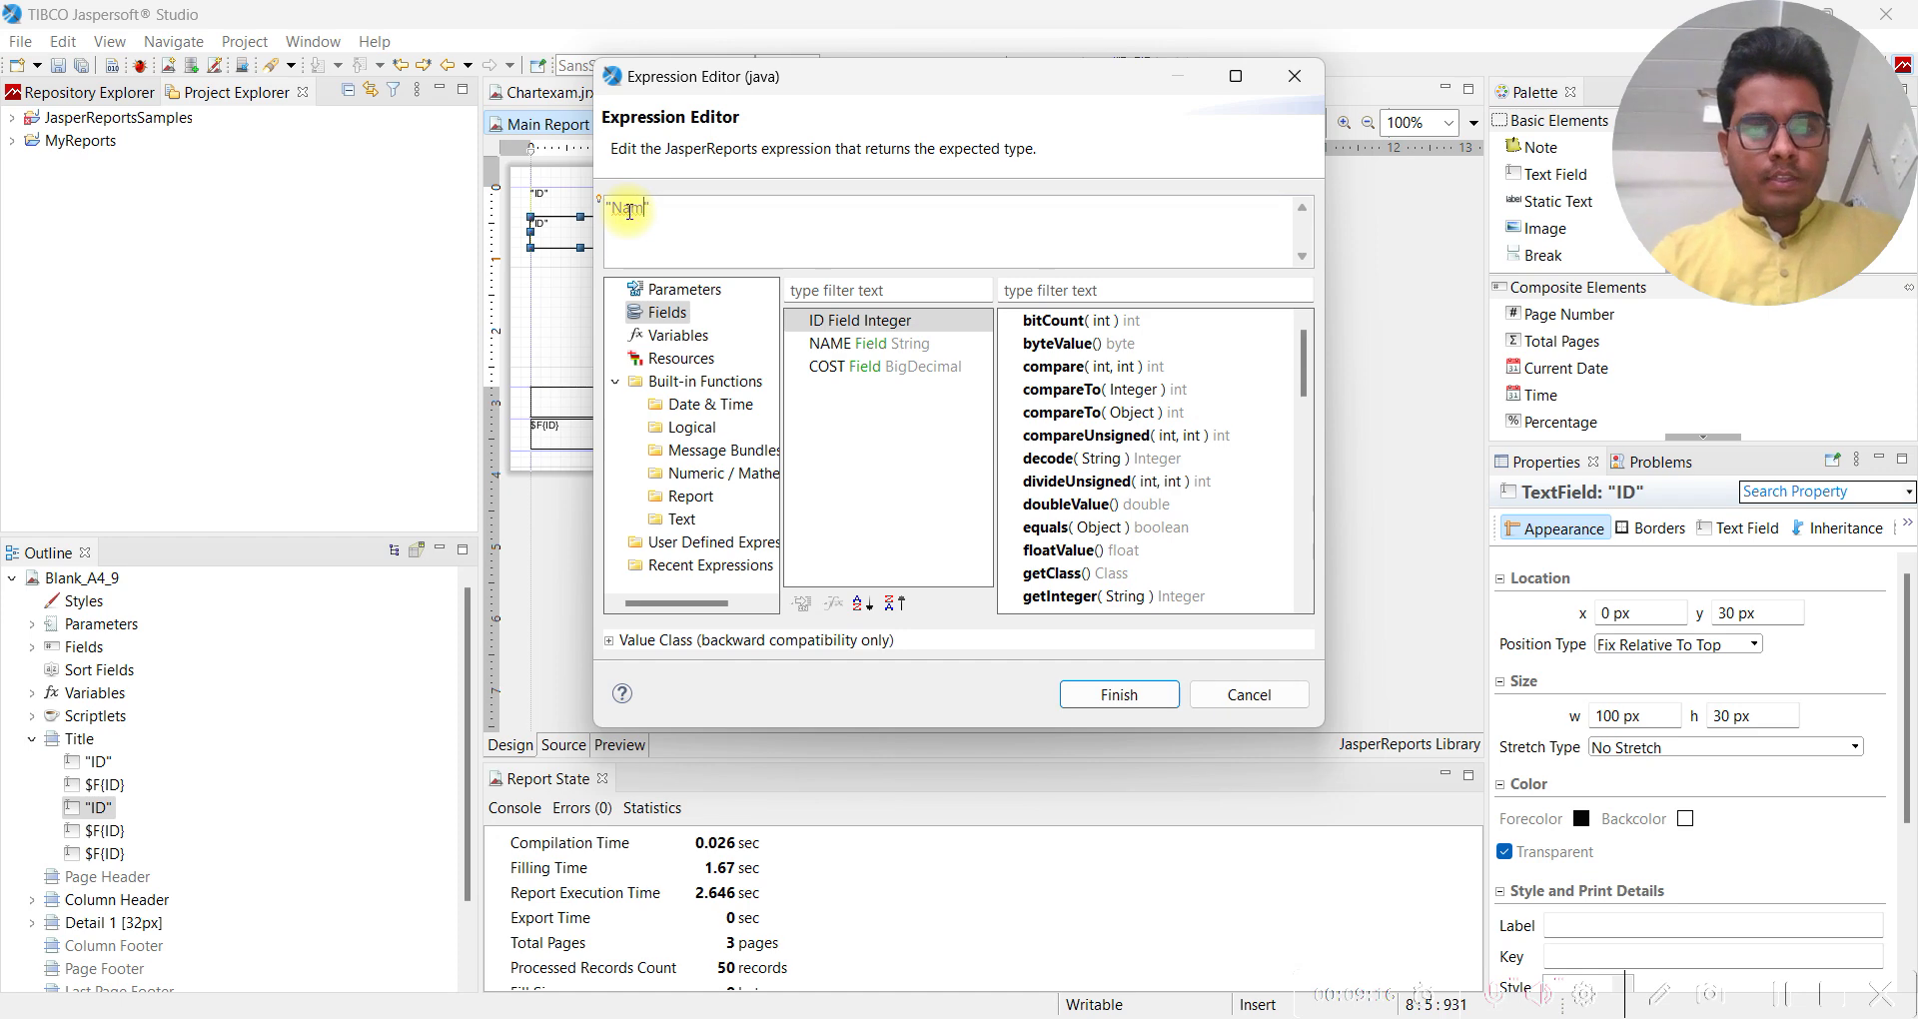
type("e")
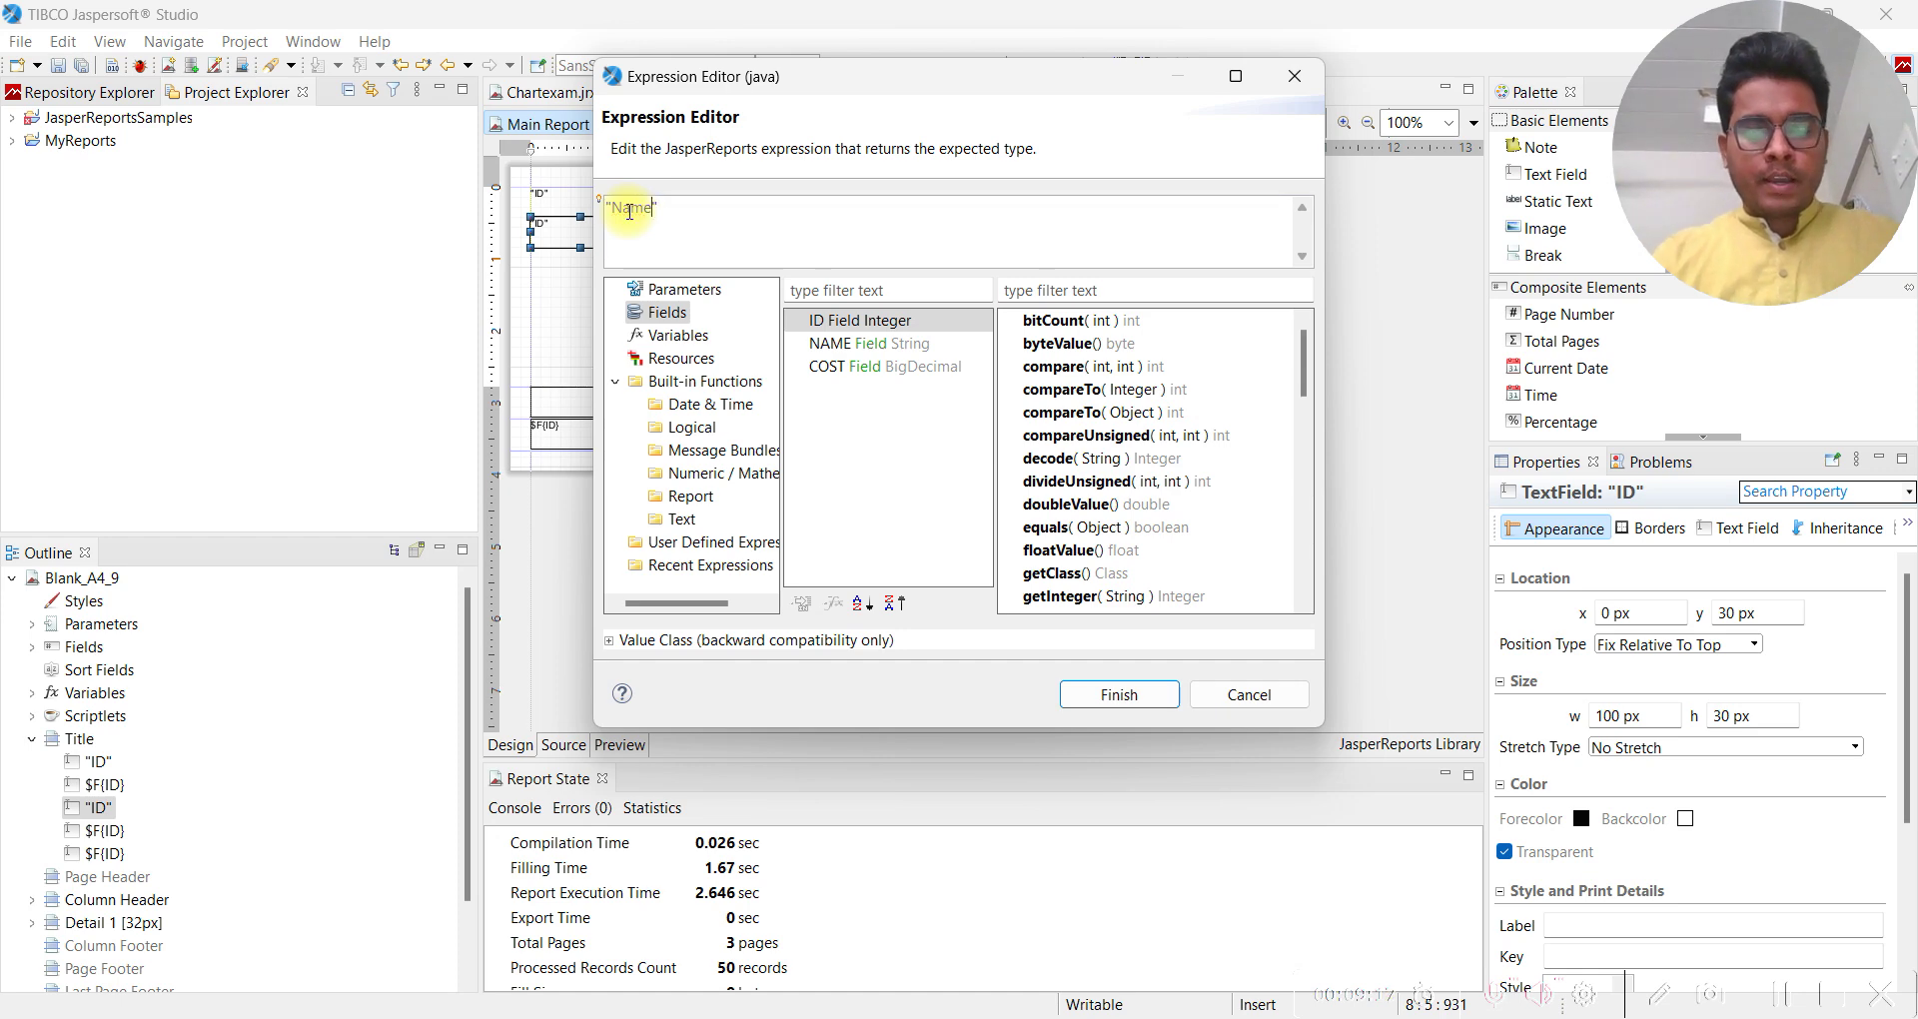
left_click(1113, 689)
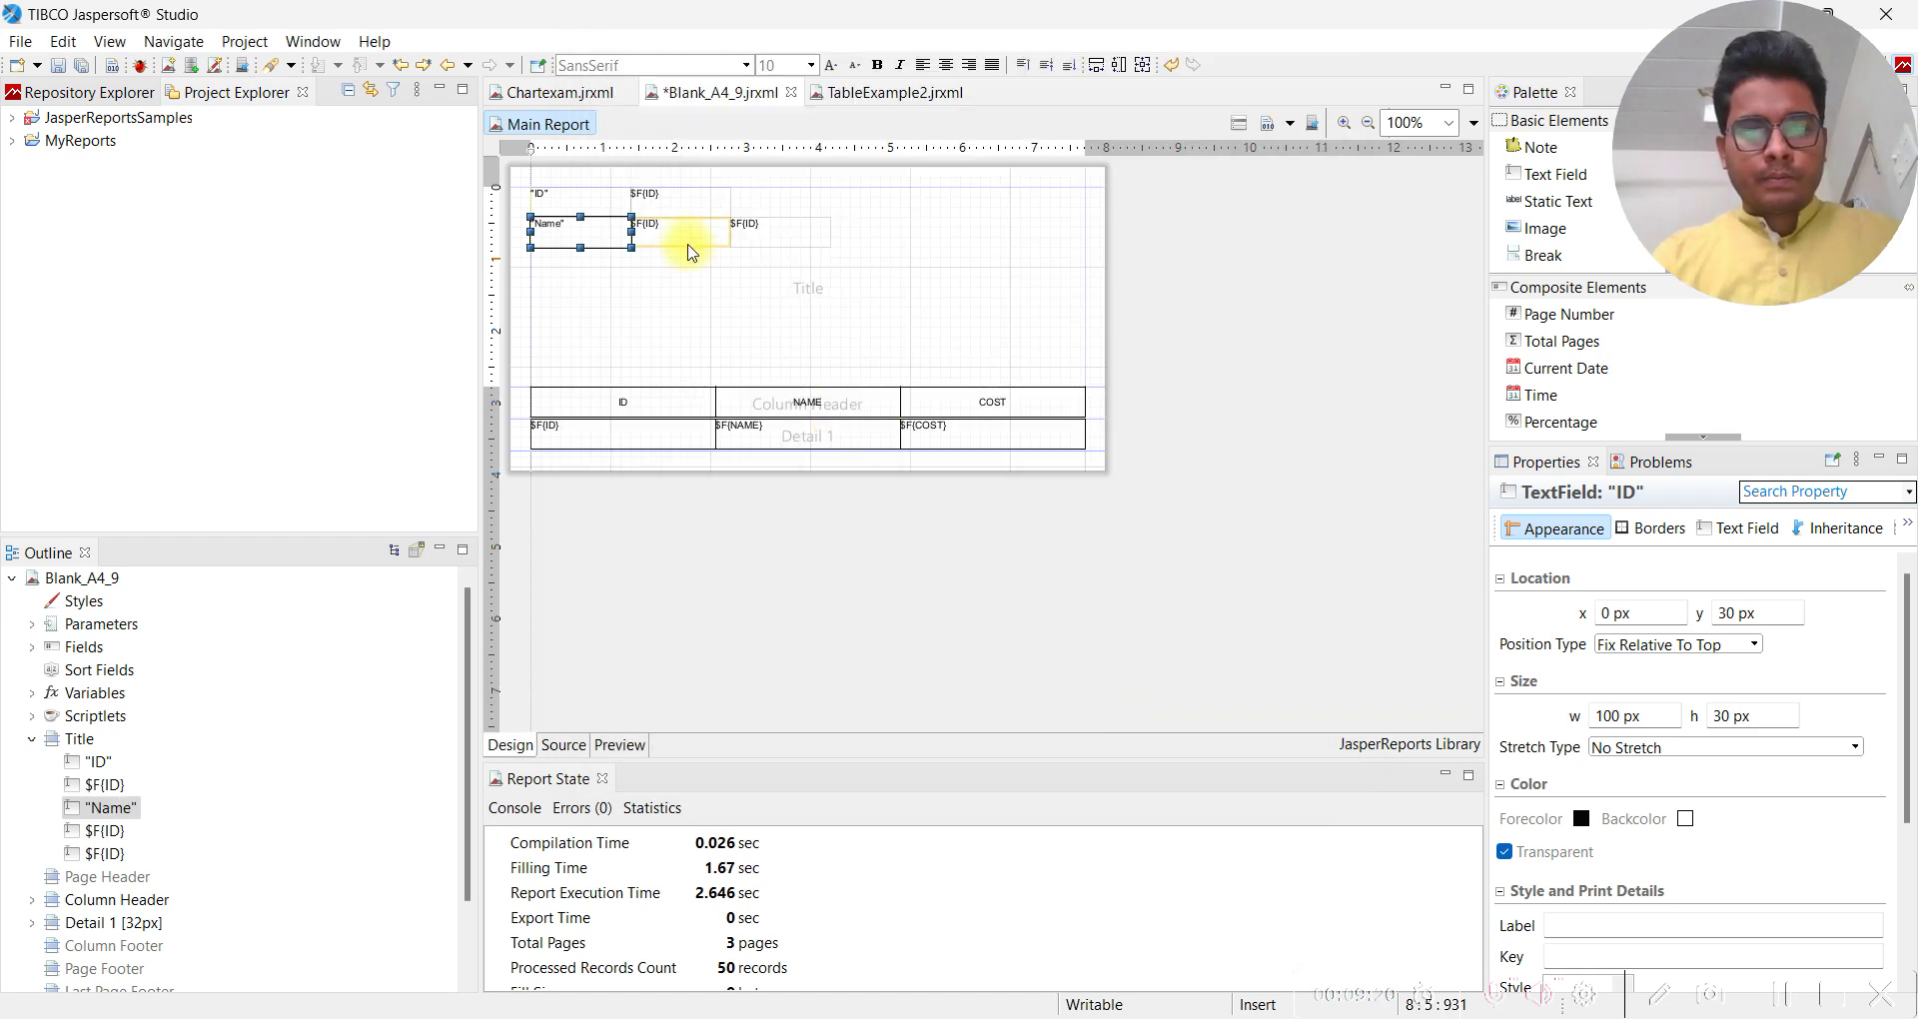
Change the expression of the $F{ID} text field beside the "Name" label to the NAME field, $F{NAME}
double_click(687, 240)
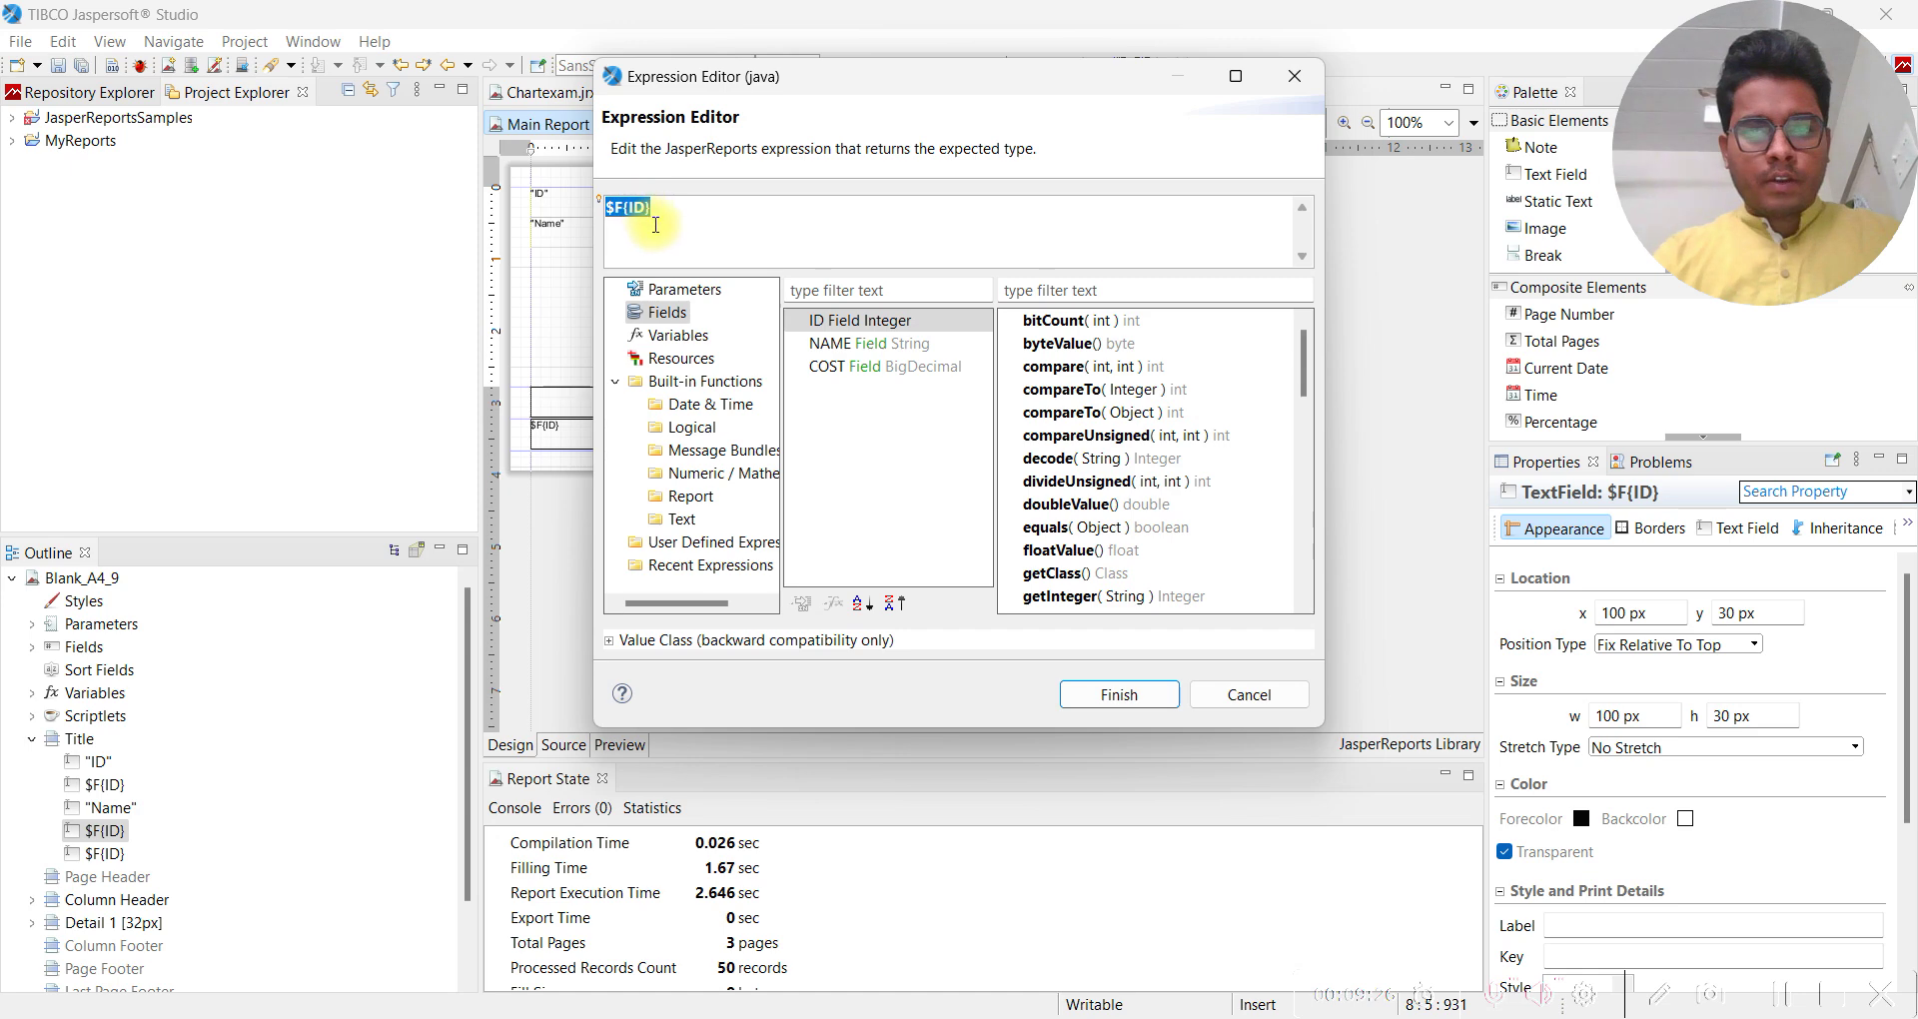
double_click(843, 344)
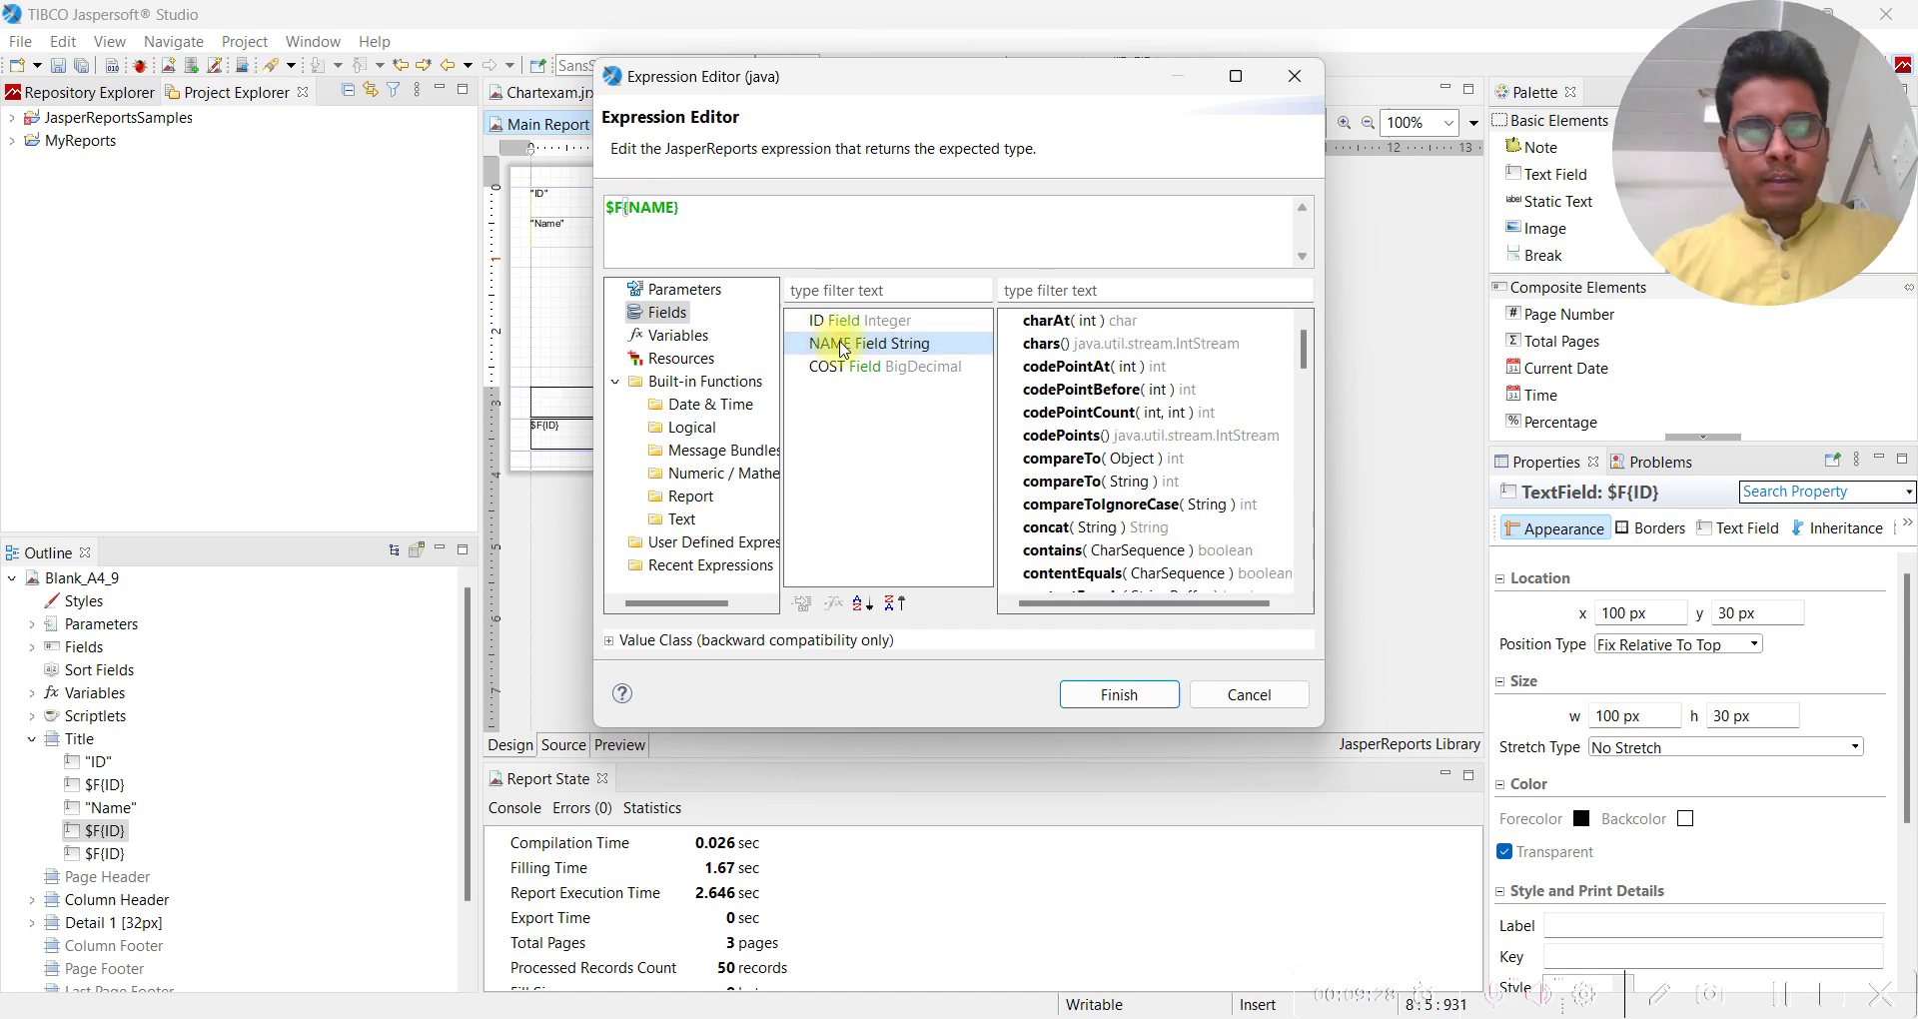
left_click(1119, 695)
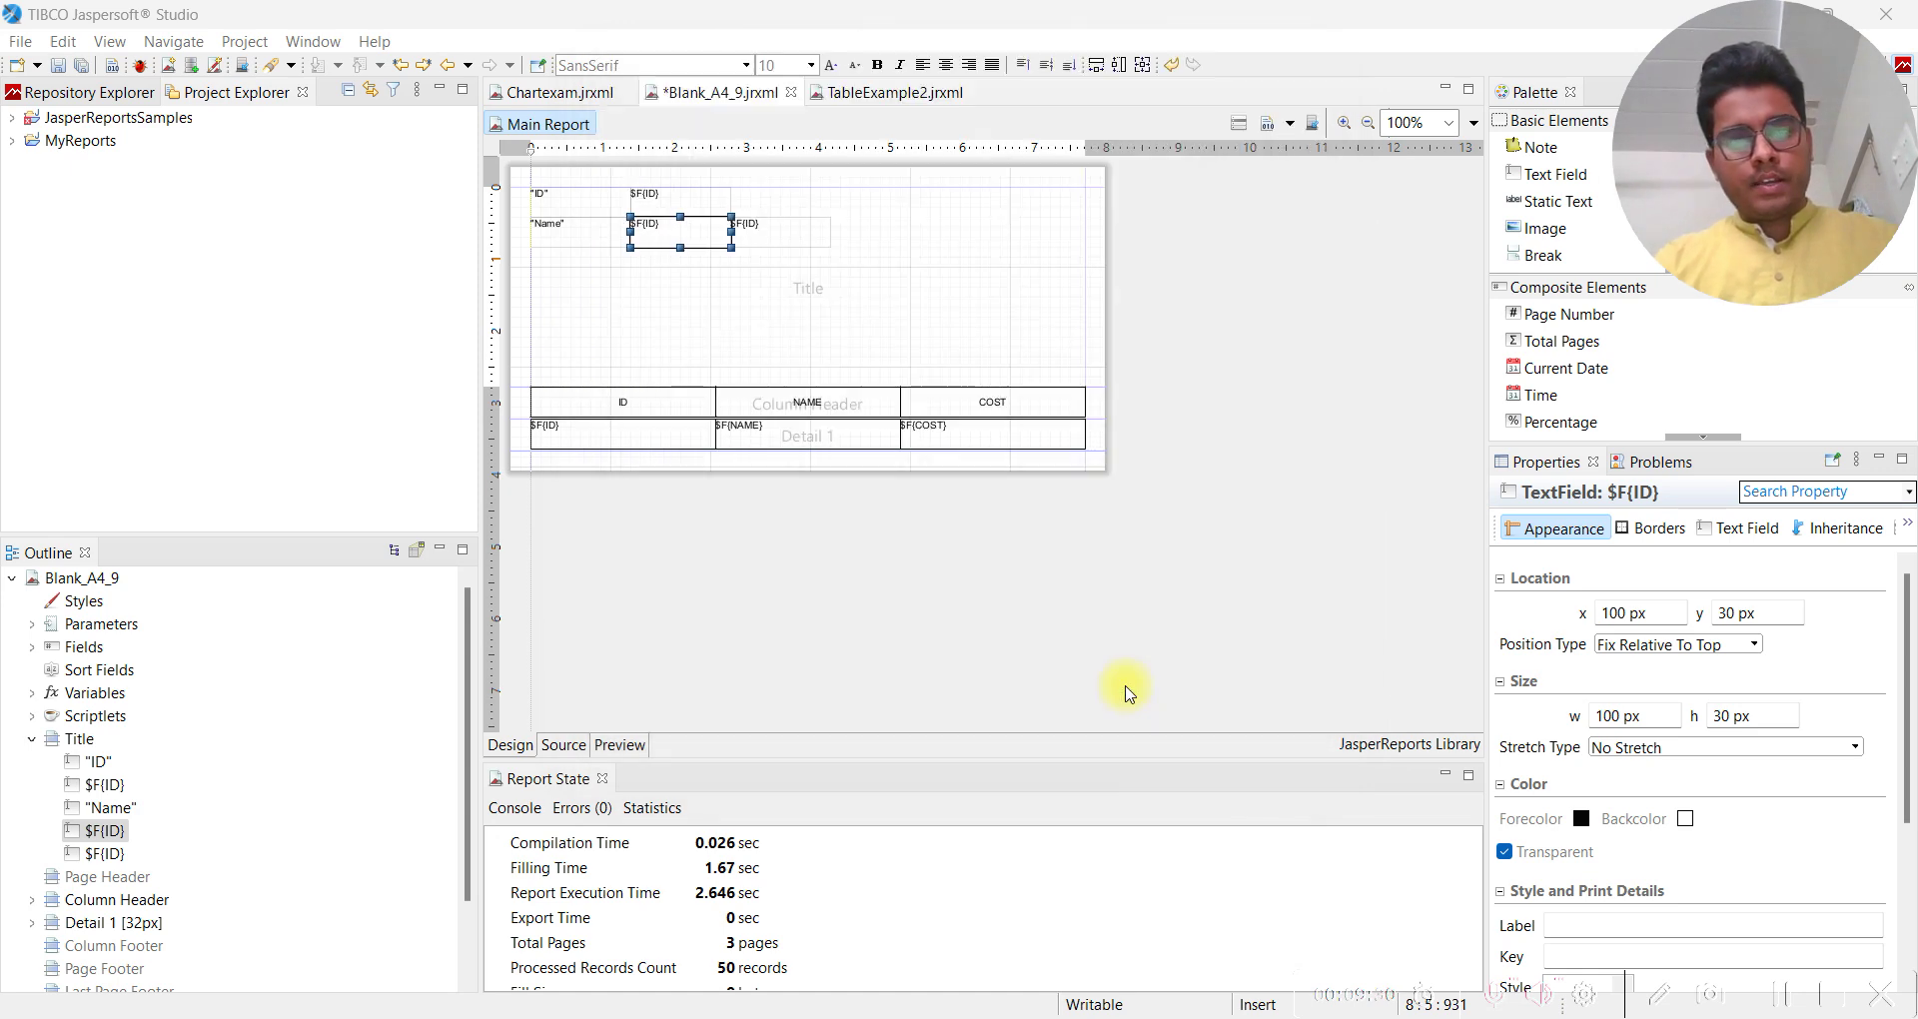
Delete the extra $F{ID} text field at the end of the Title band's second row
left_click(807, 240)
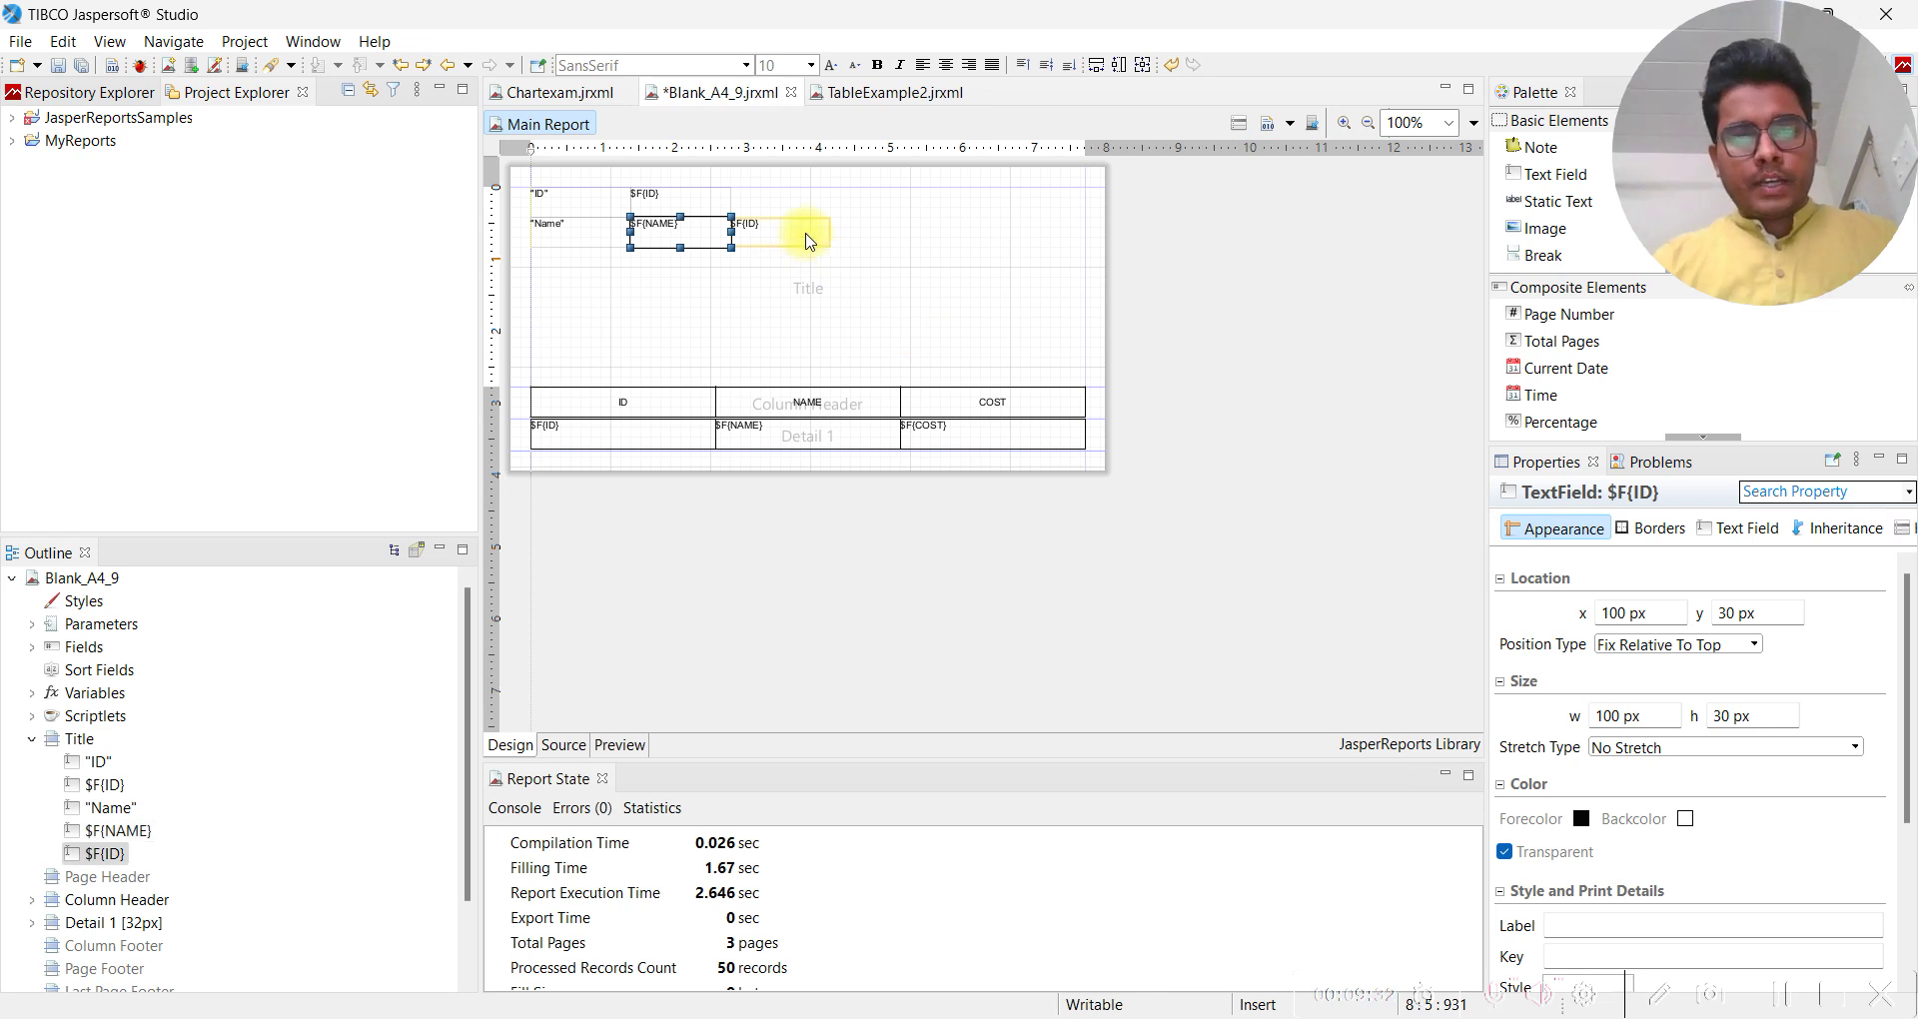
key("Delete")
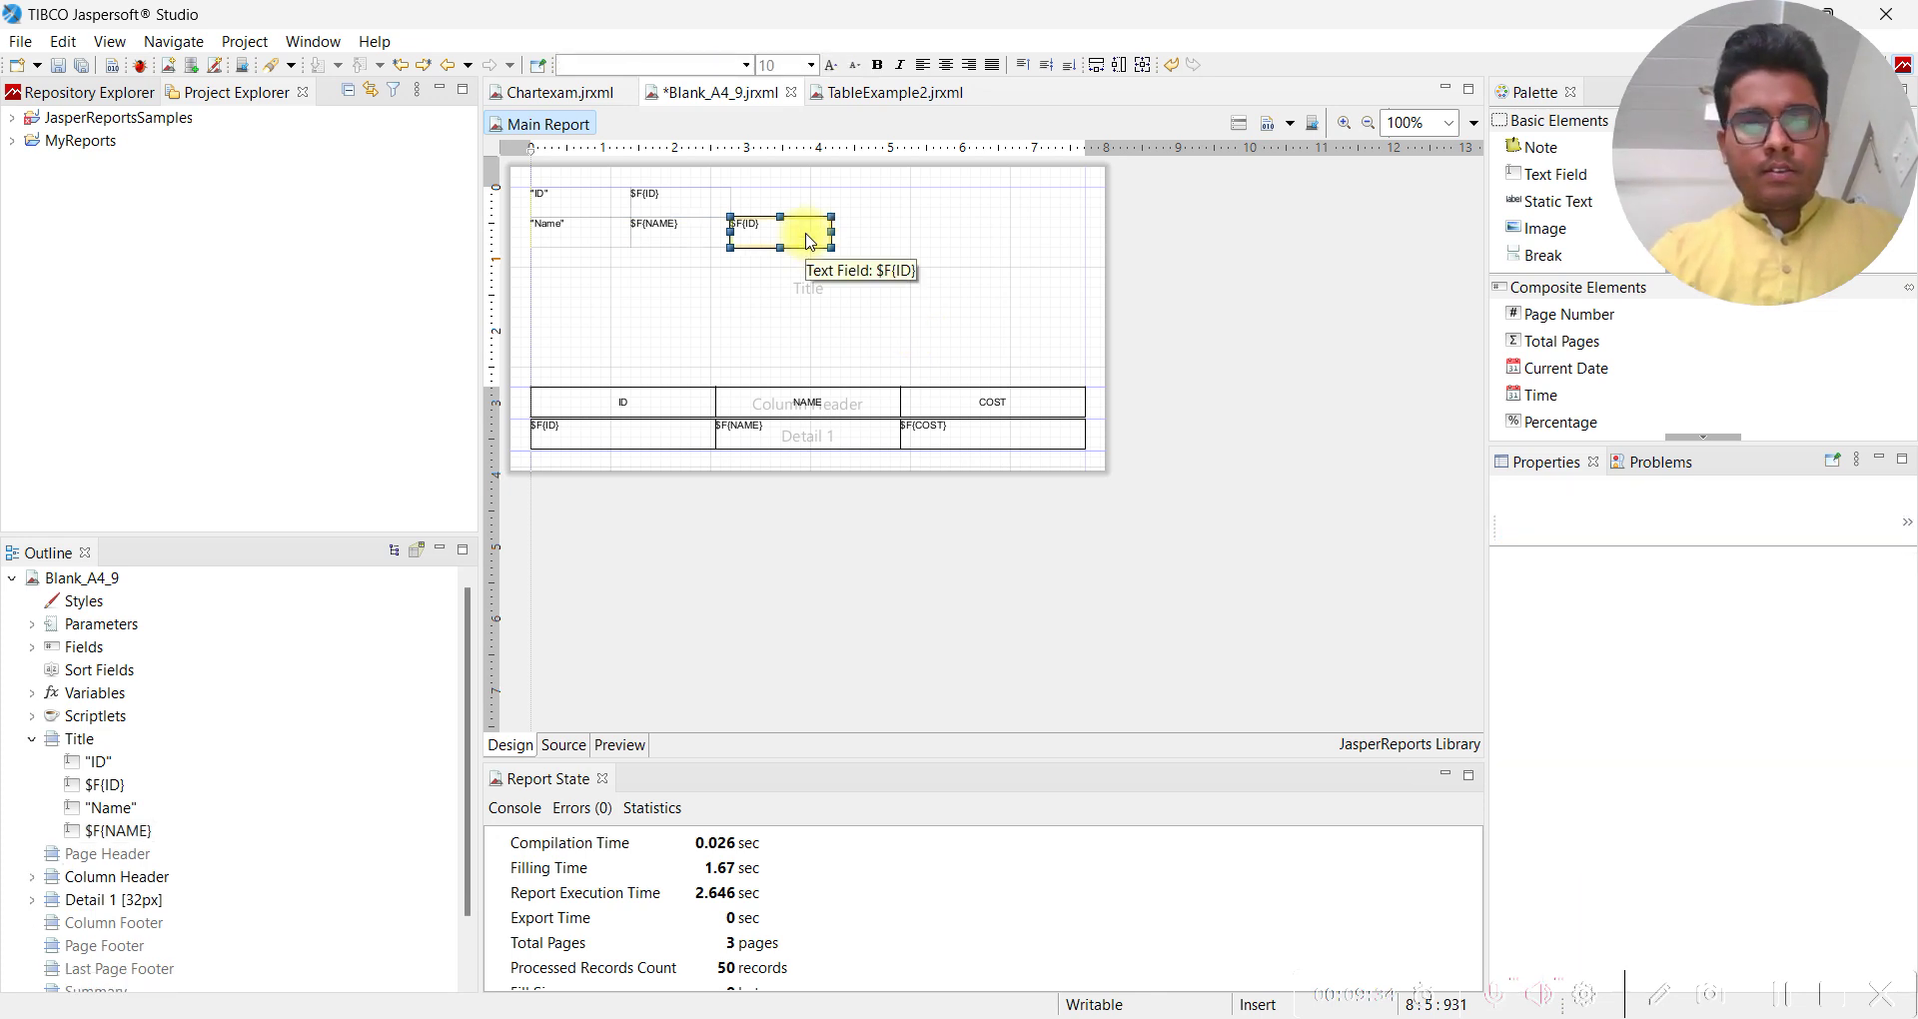
Duplicate the "Name" and $F{NAME} text fields together and set the copies' y location to 60 px
left_click(558, 257)
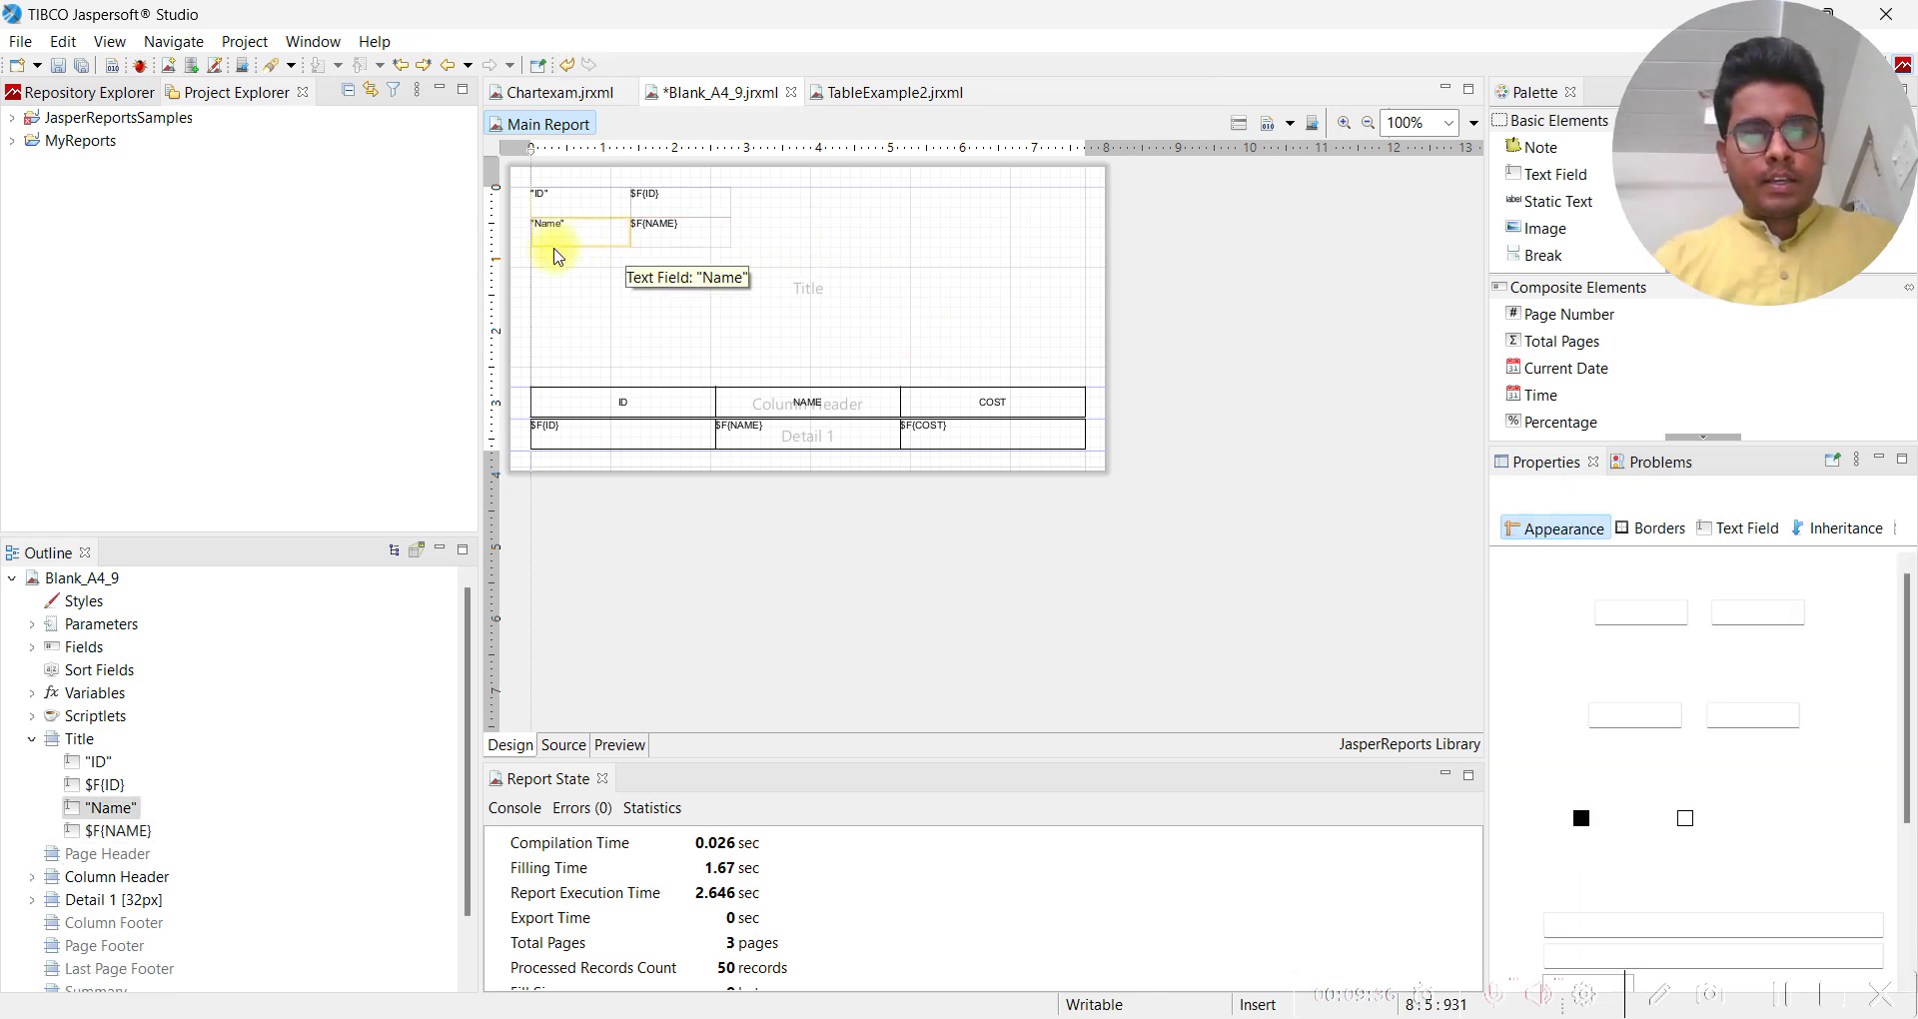
left_click(667, 244, "shift")
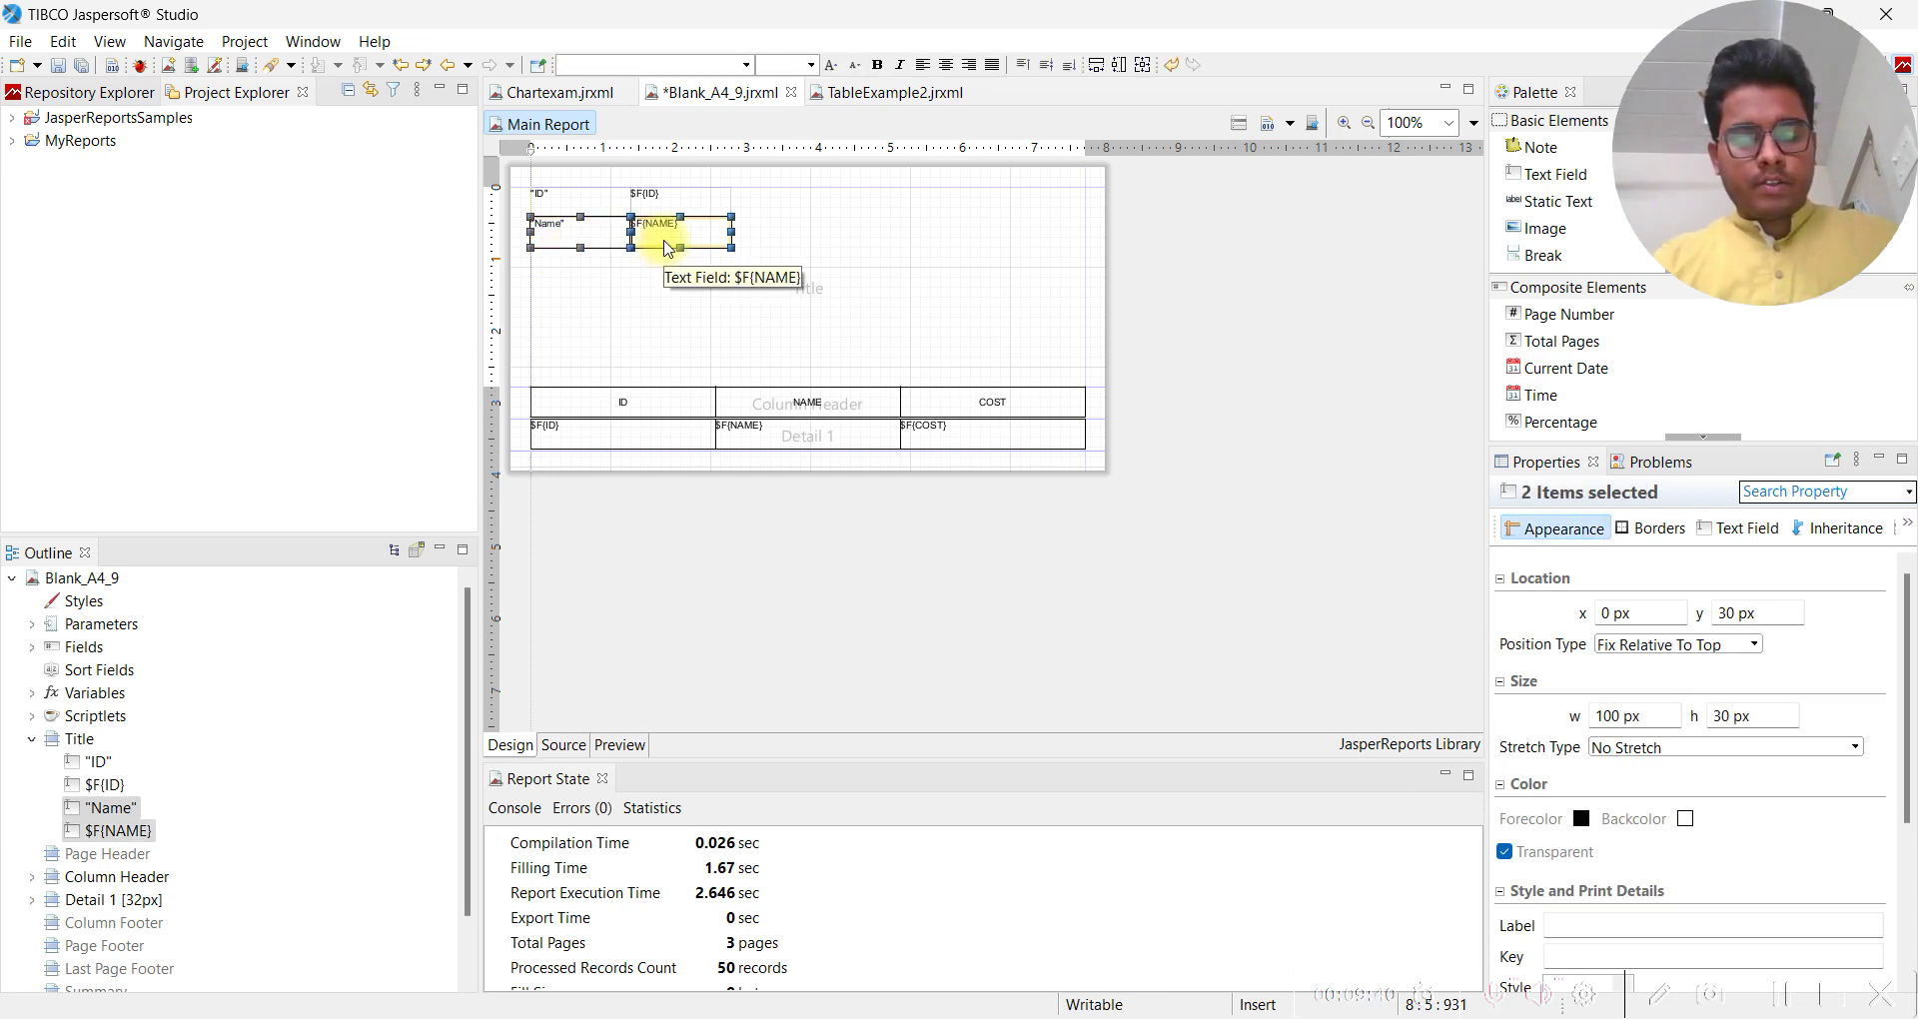
key("ctrl+c")
key("ctrl+v")
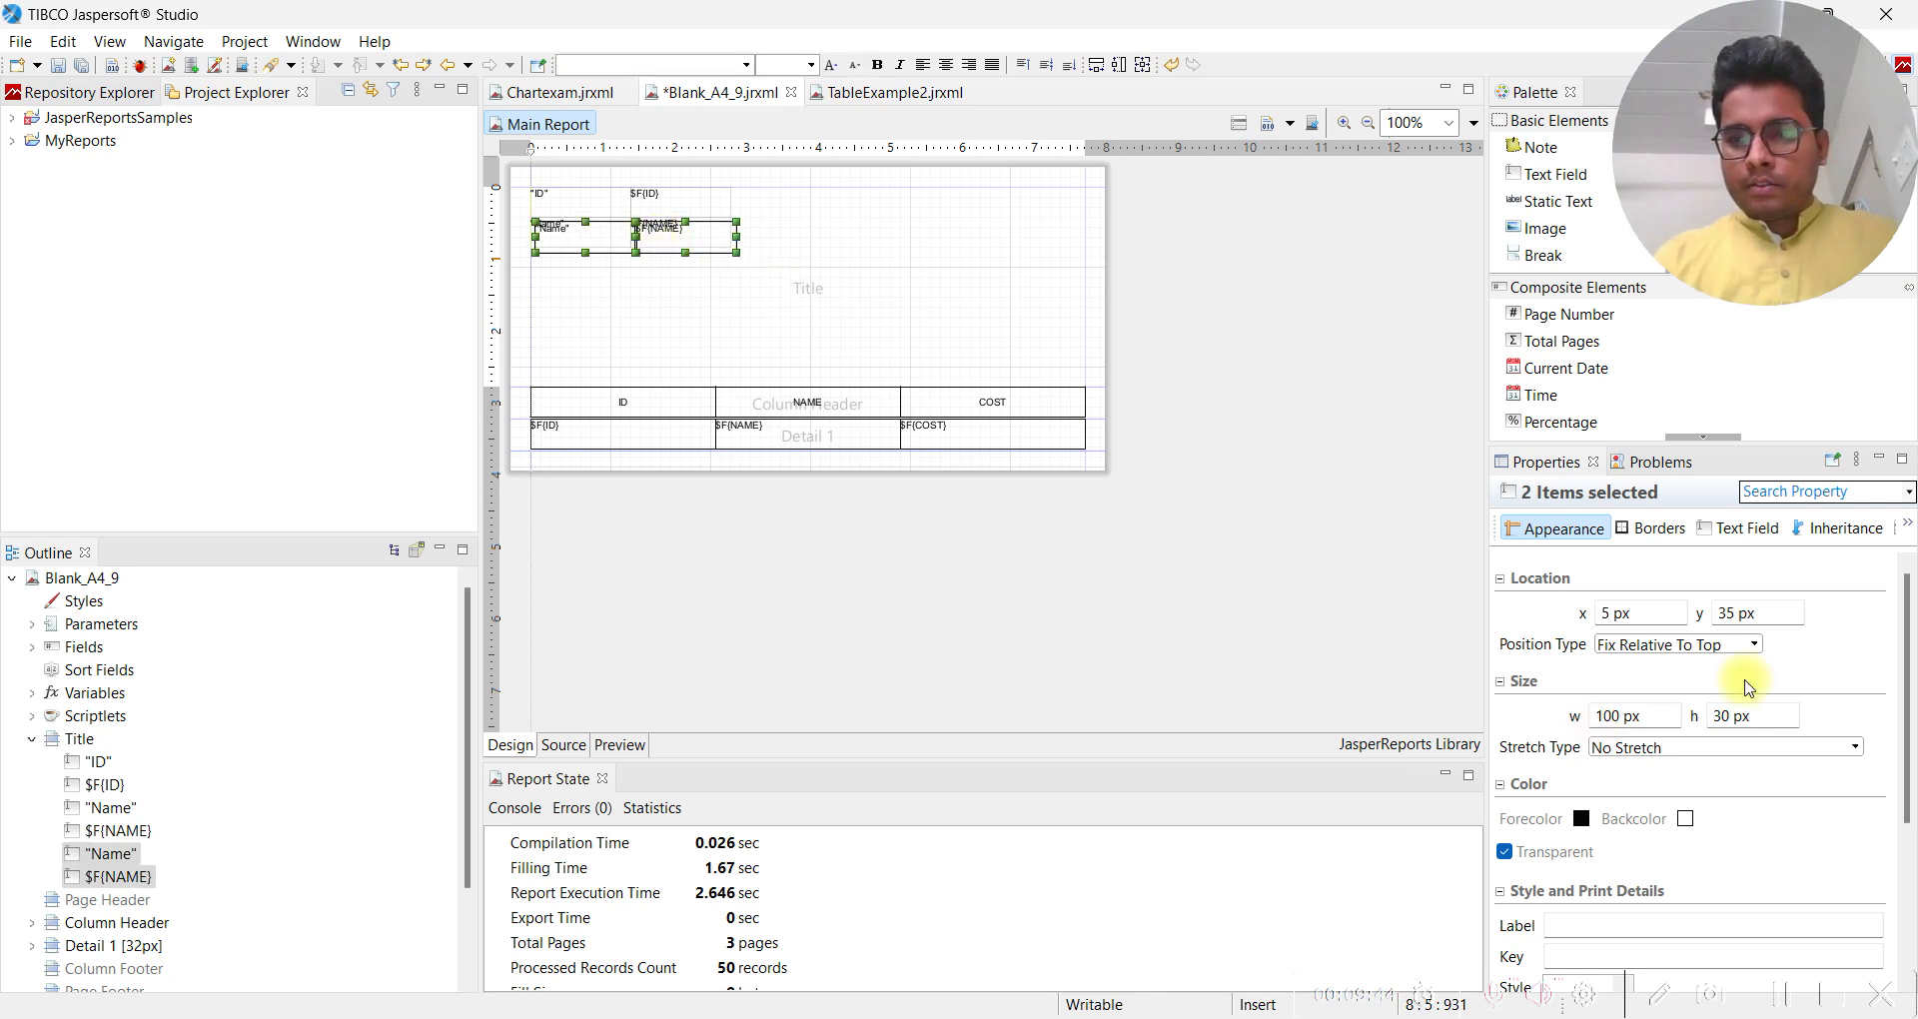
left_click(1738, 614)
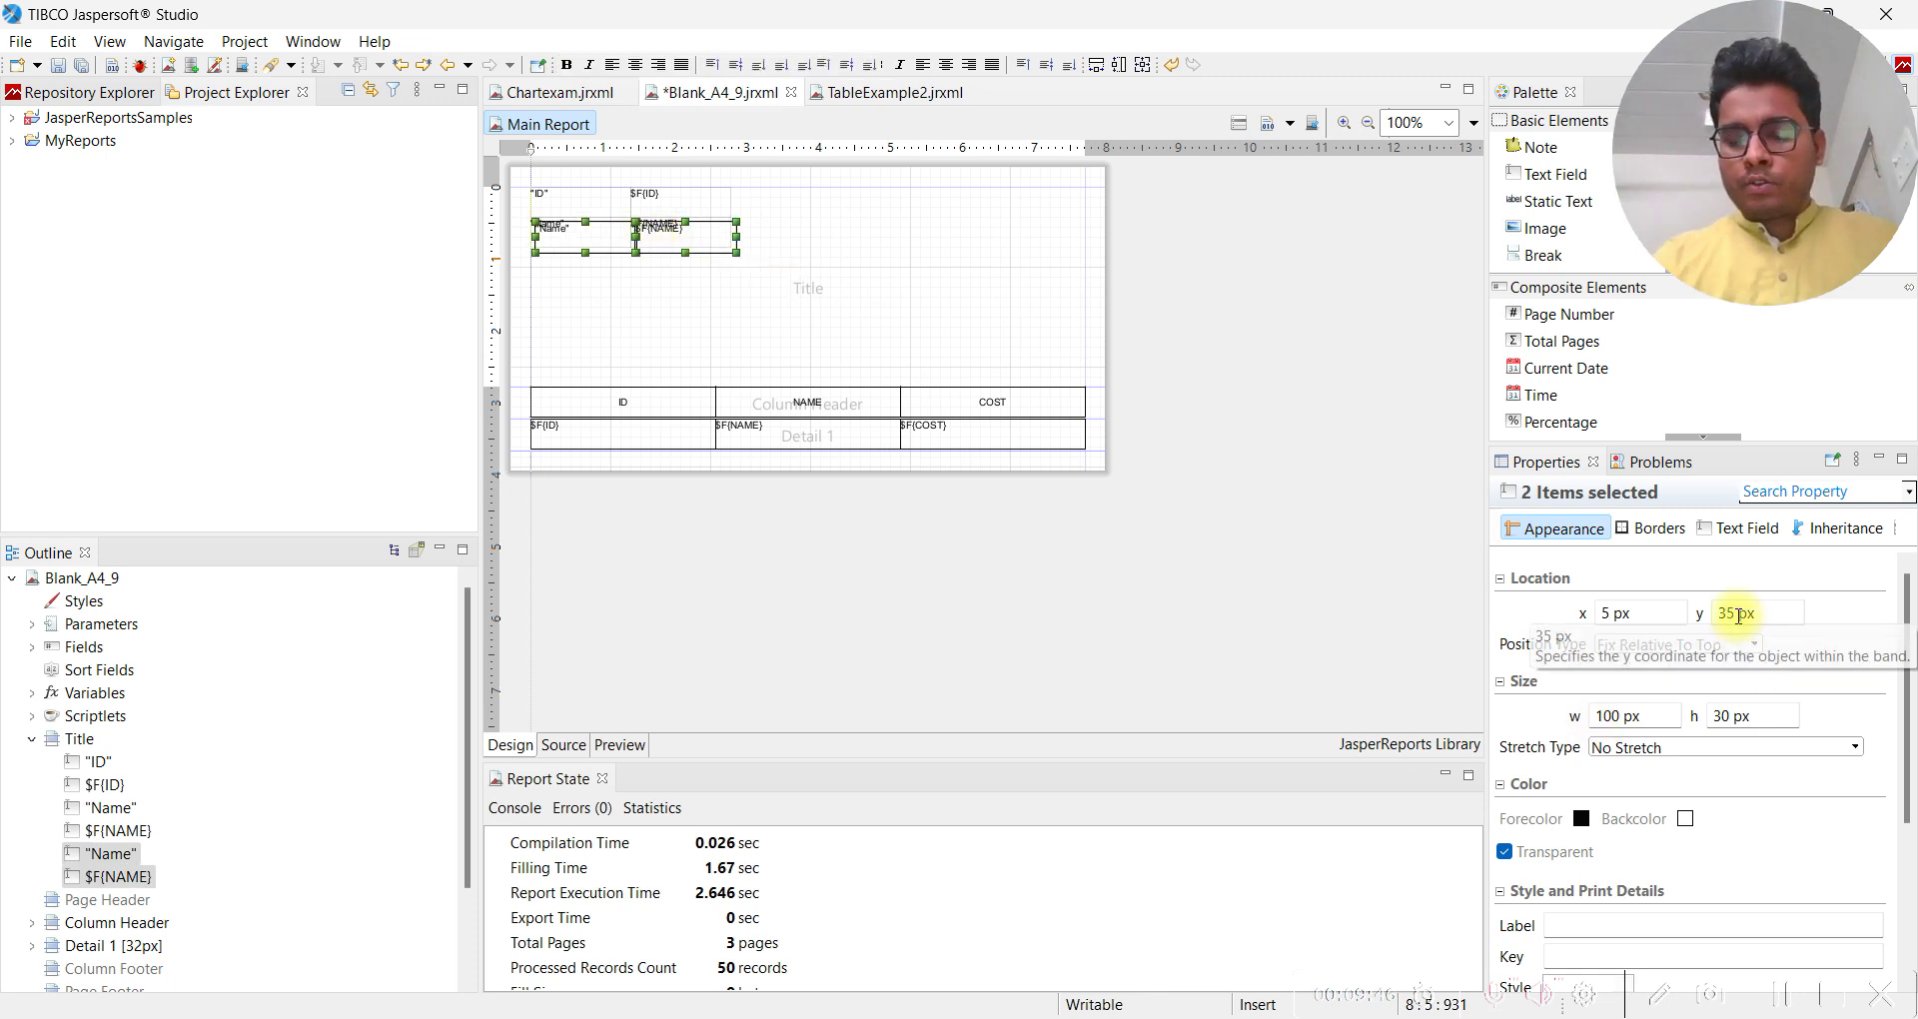
key("BackSpace")
key("BackSpace")
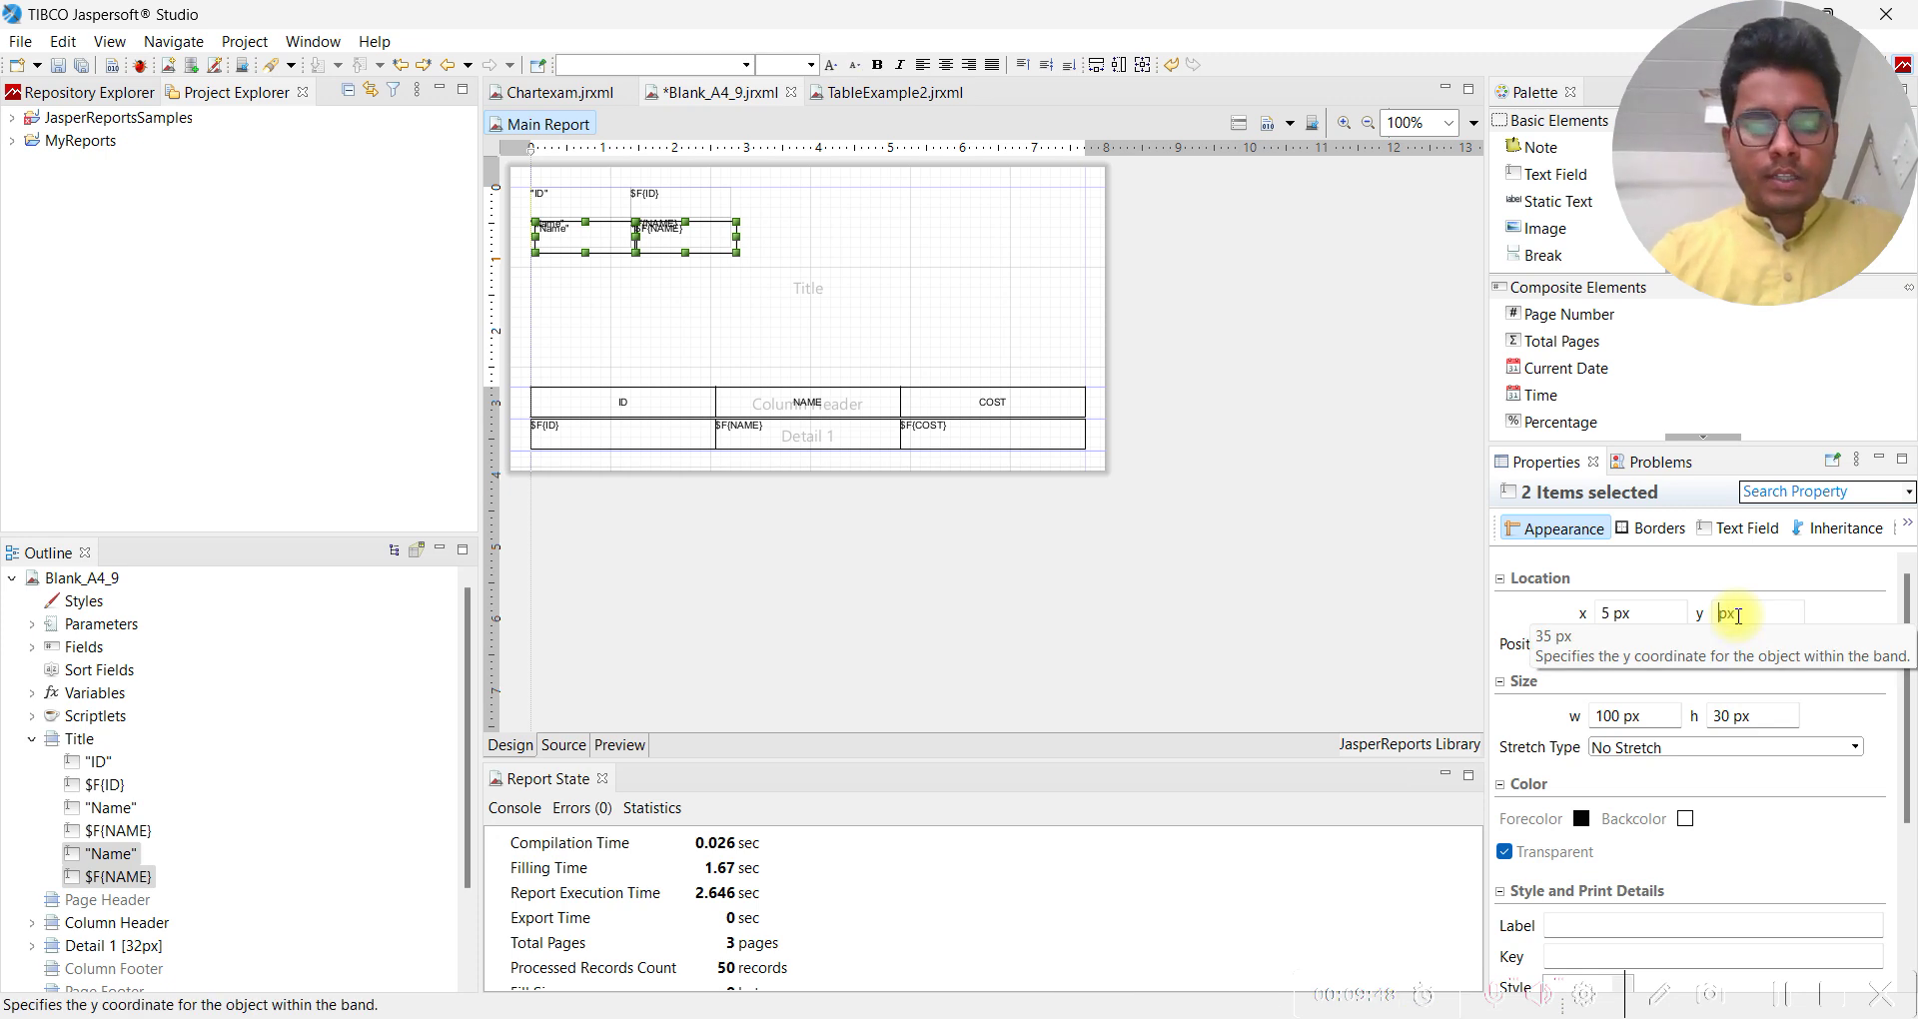
type("60")
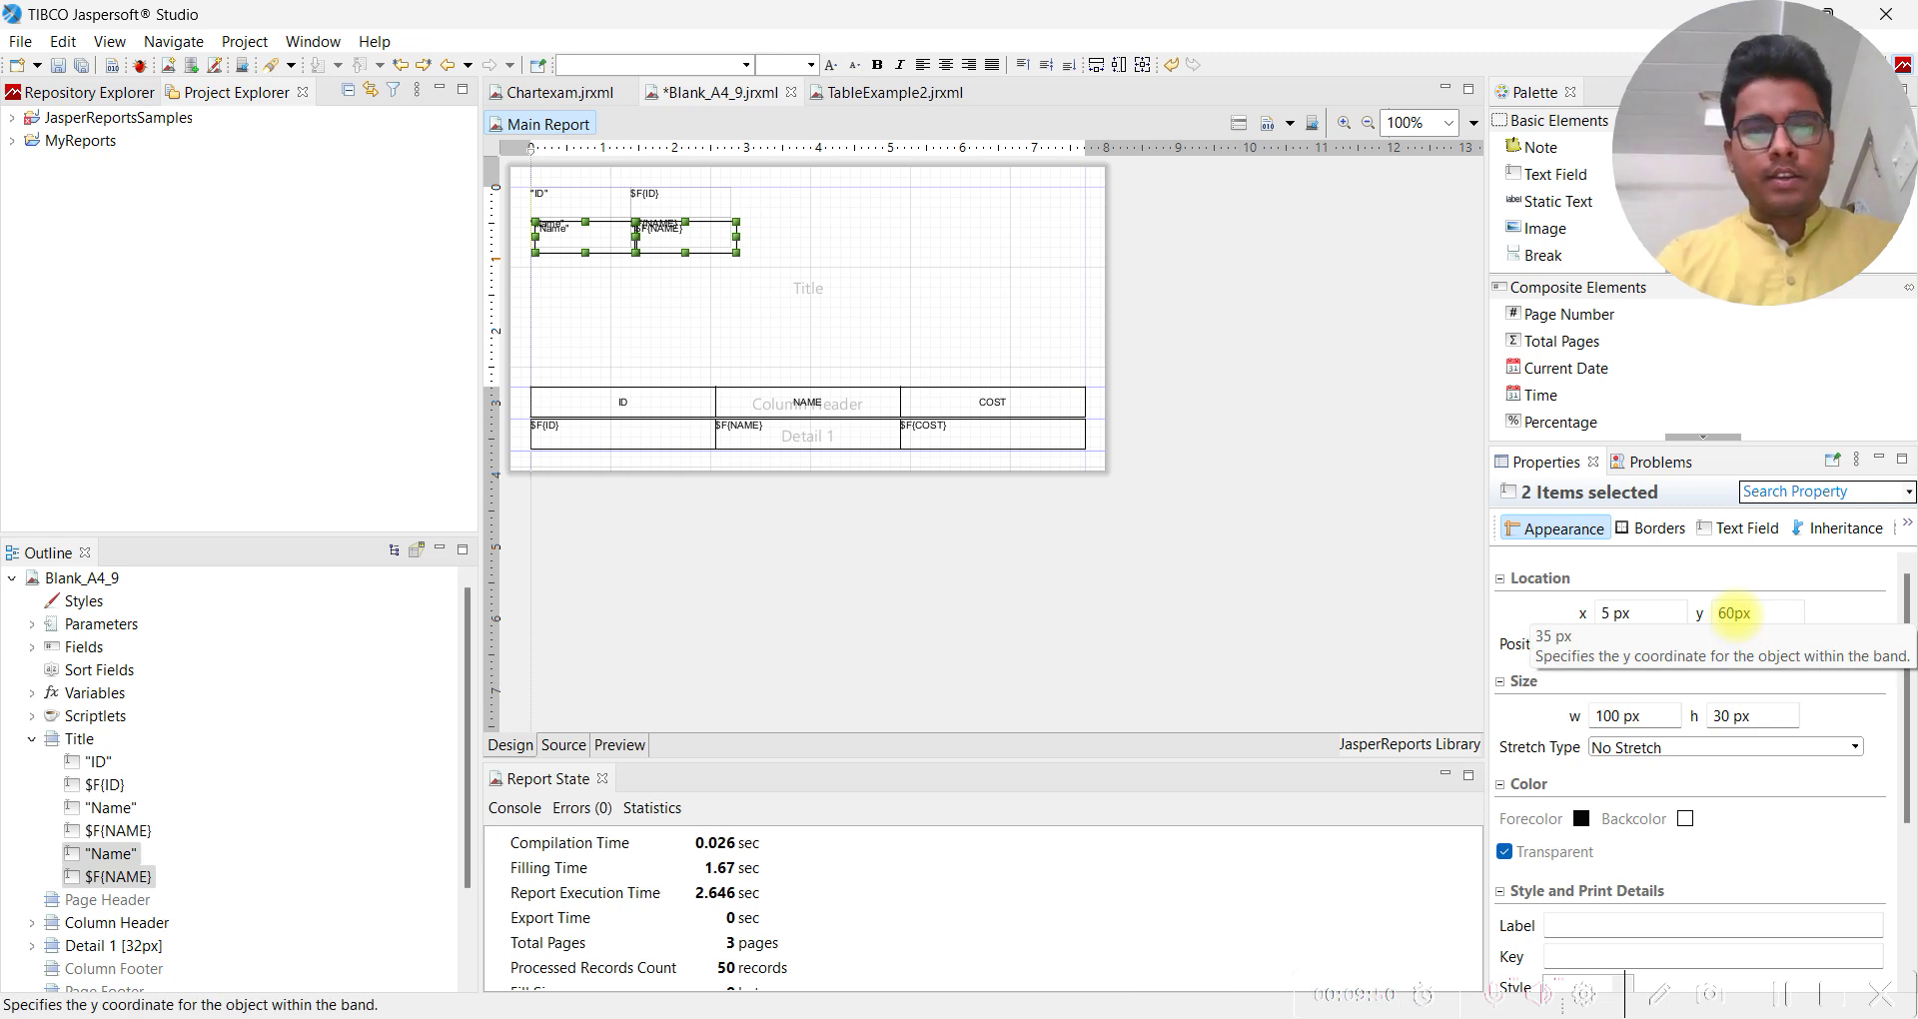
key("Return")
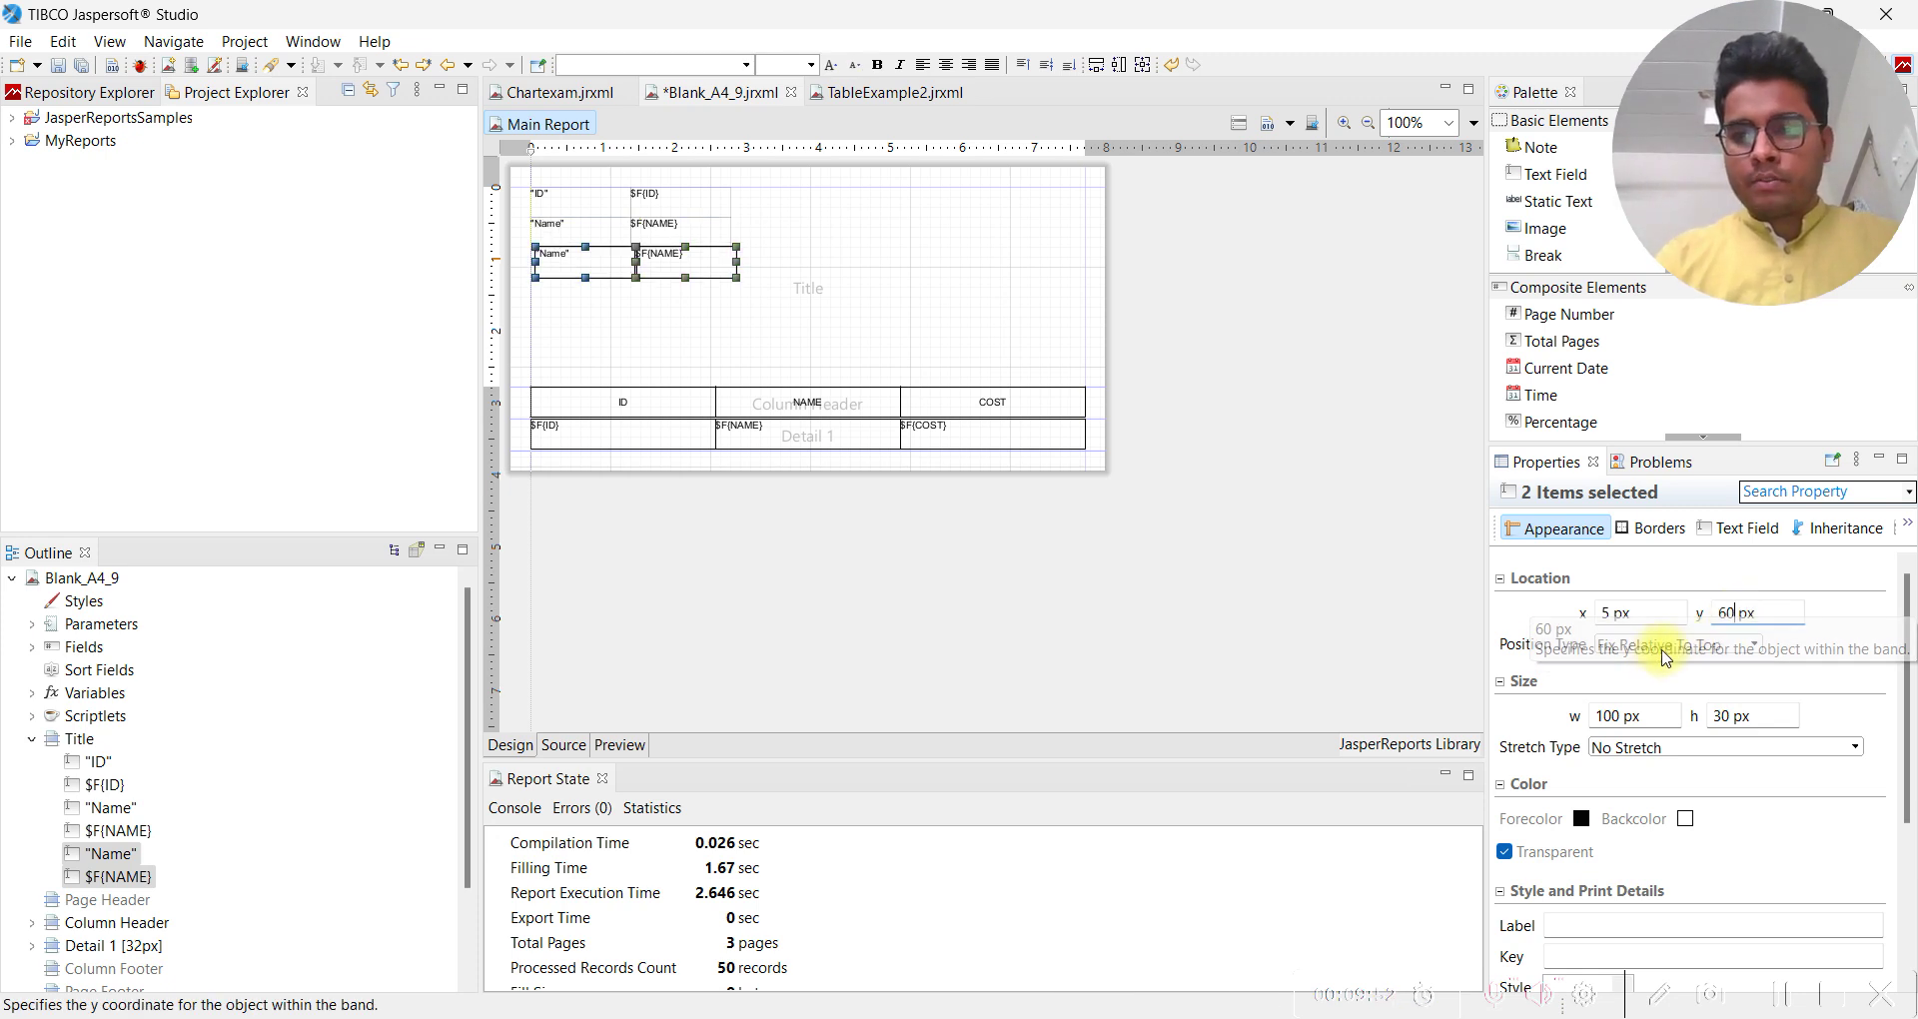
Set the x location of the third row's "Name" label to 0 px
left_click(572, 277)
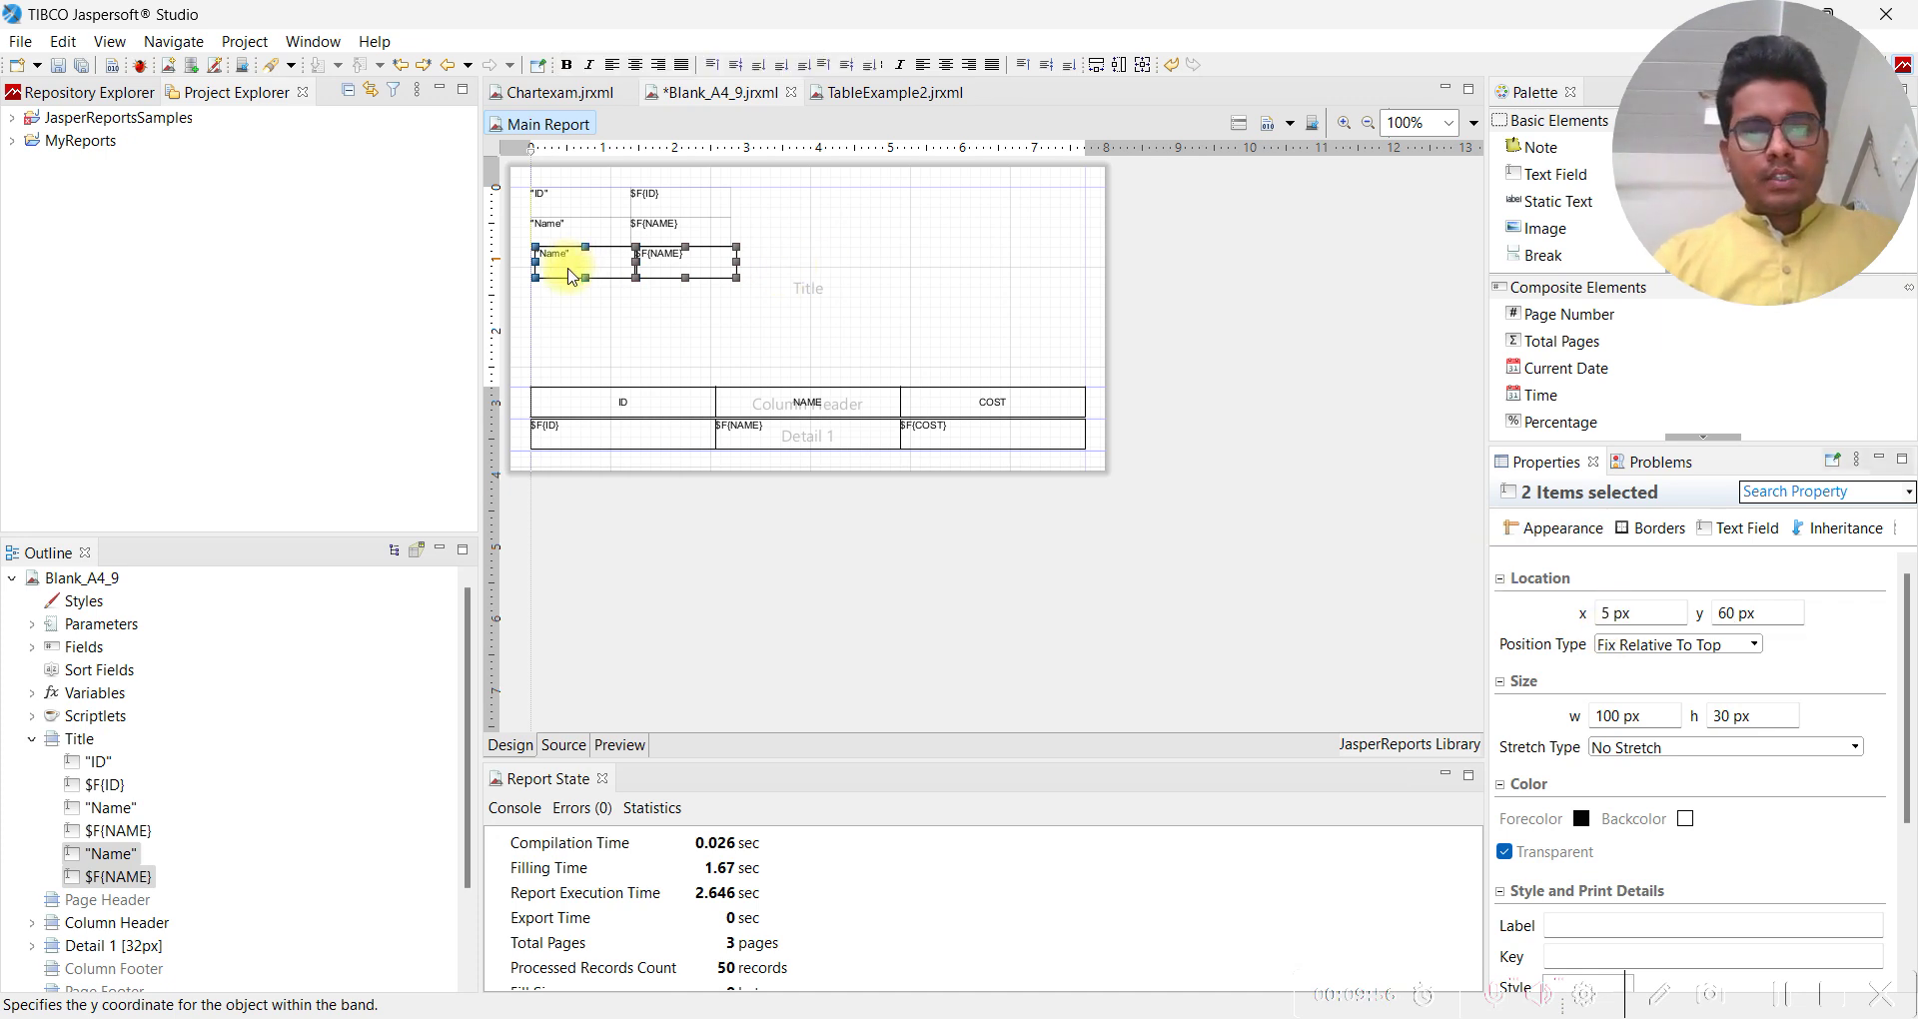
left_click(572, 276)
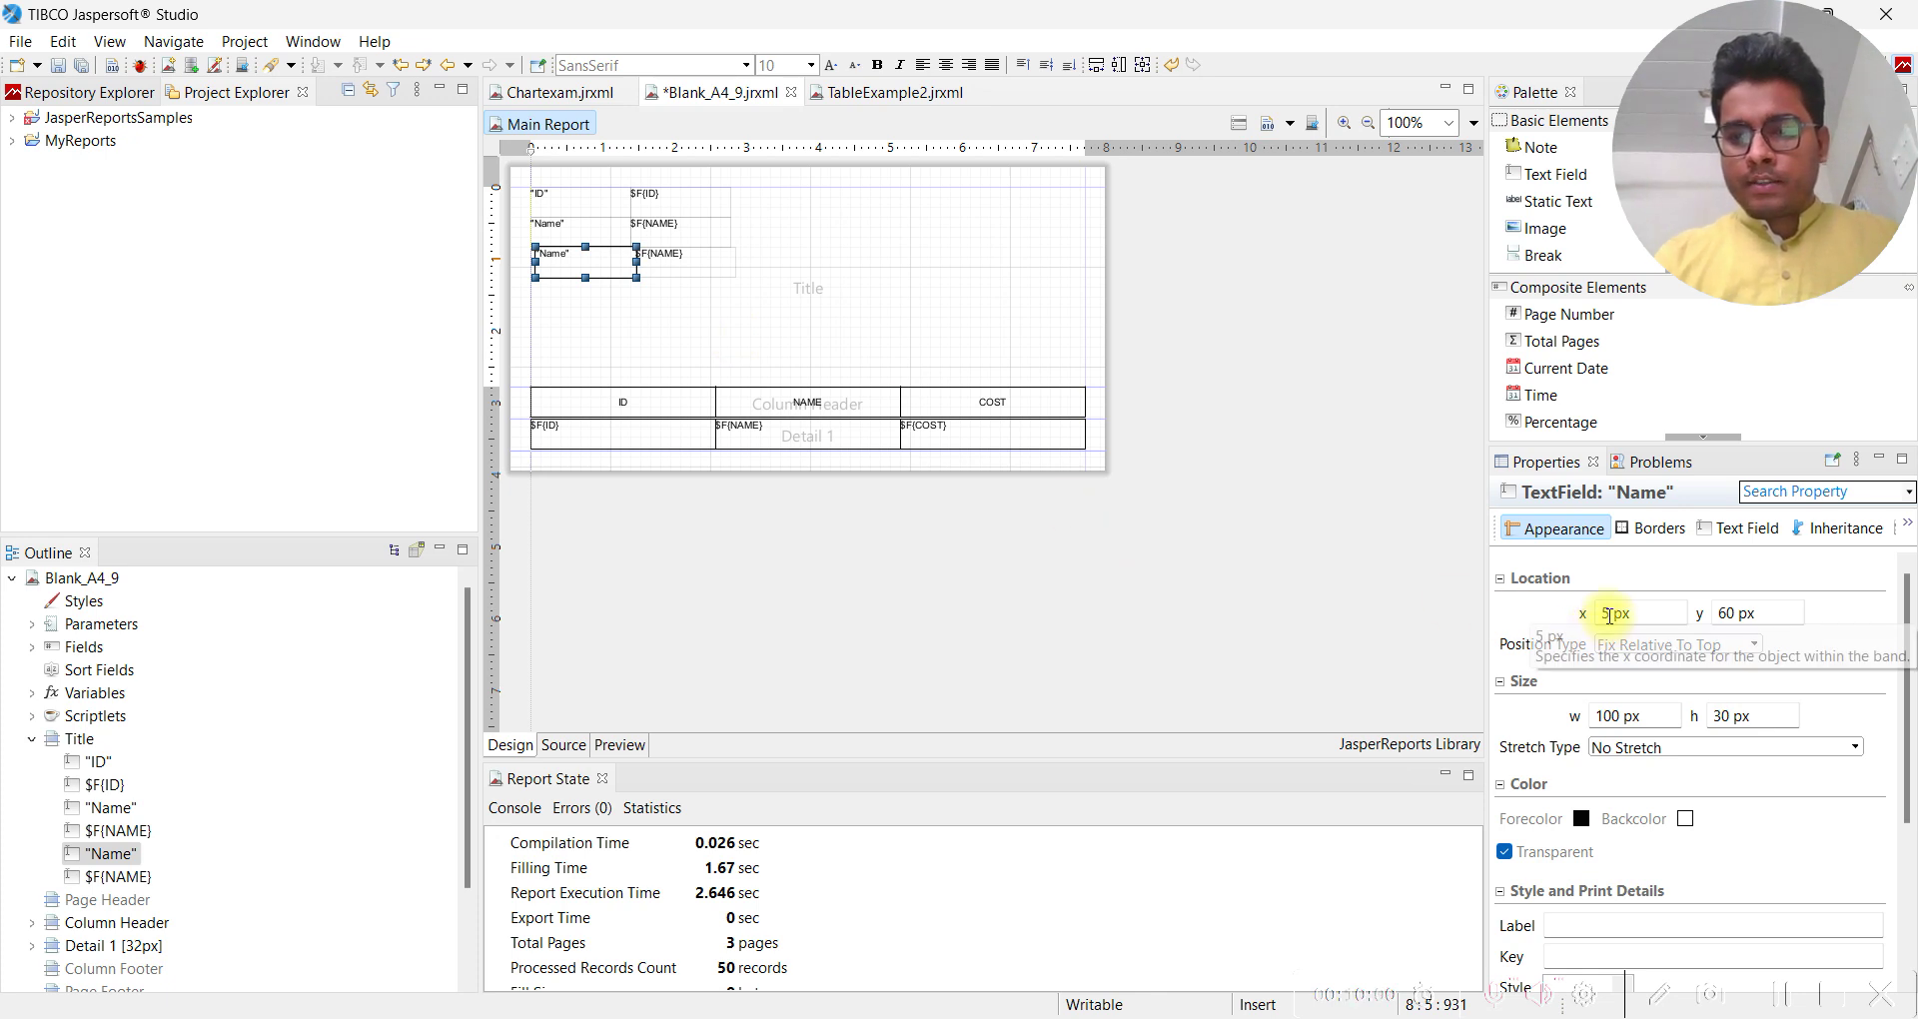
left_click(1610, 614)
double_click(1610, 613)
type("0")
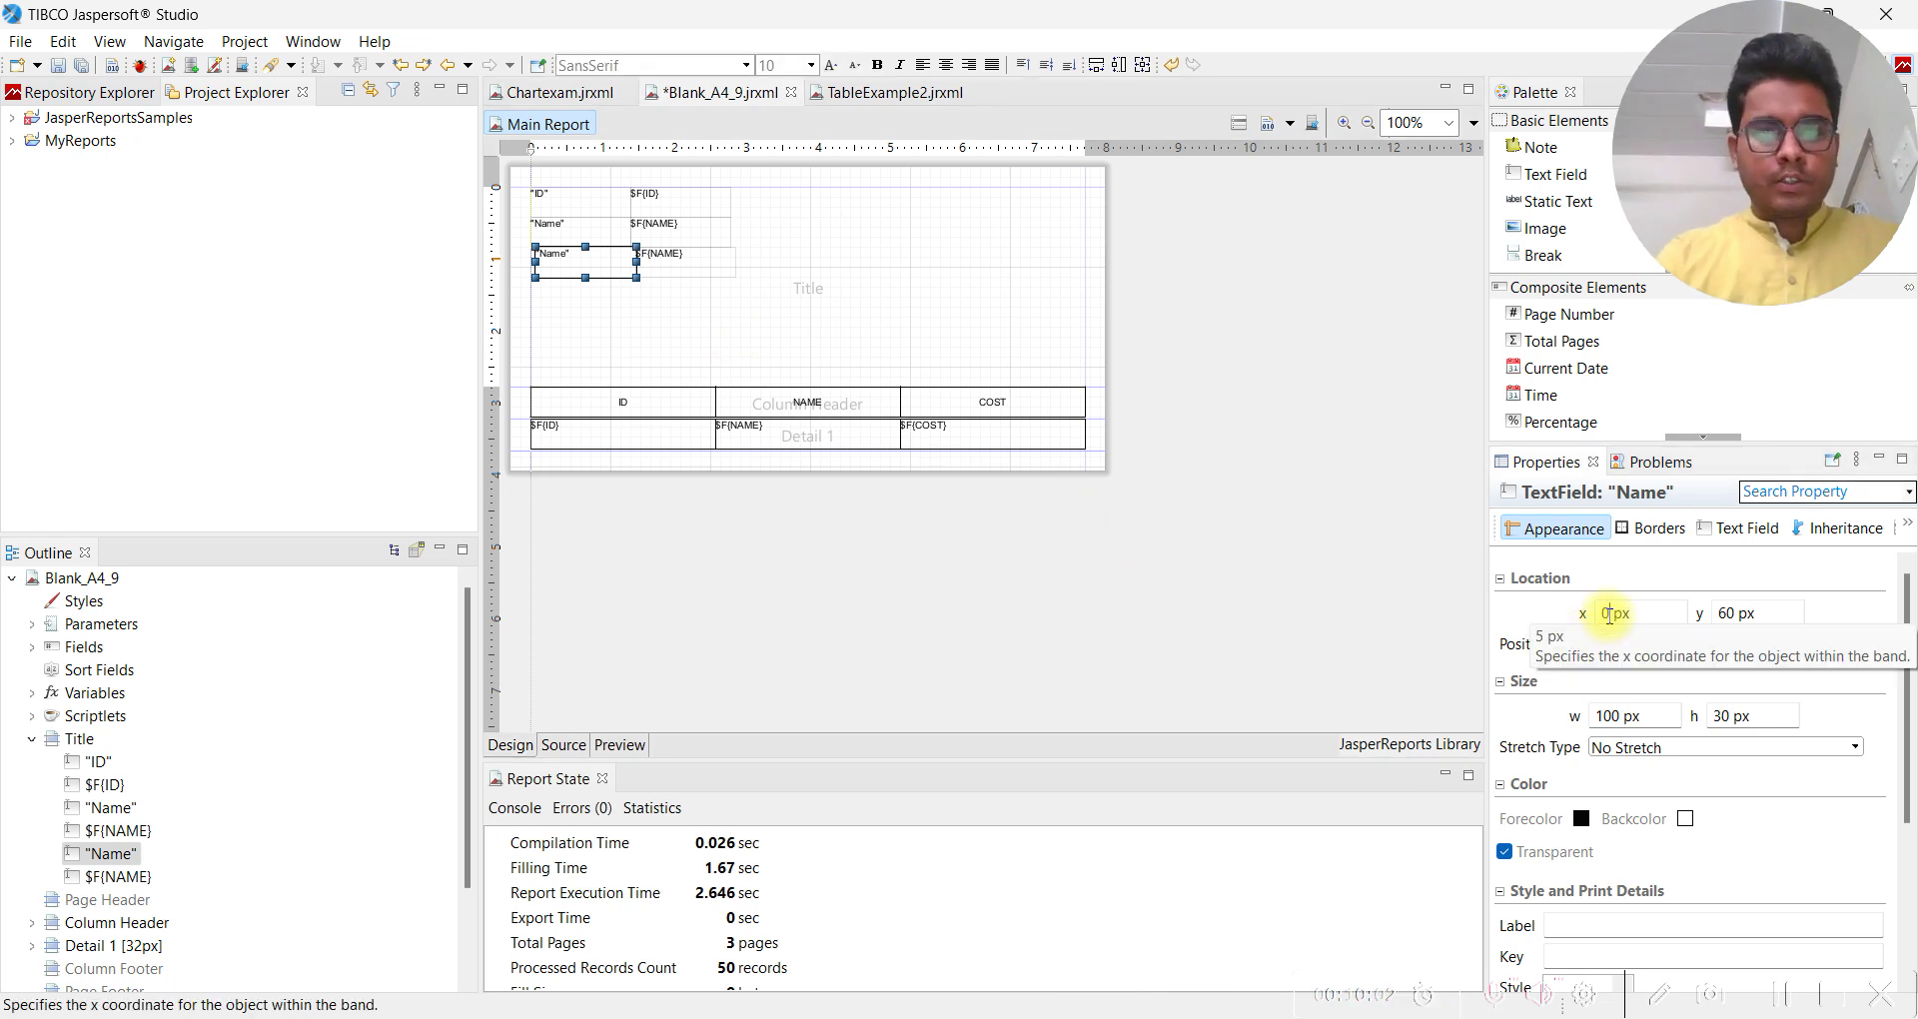
key("Return")
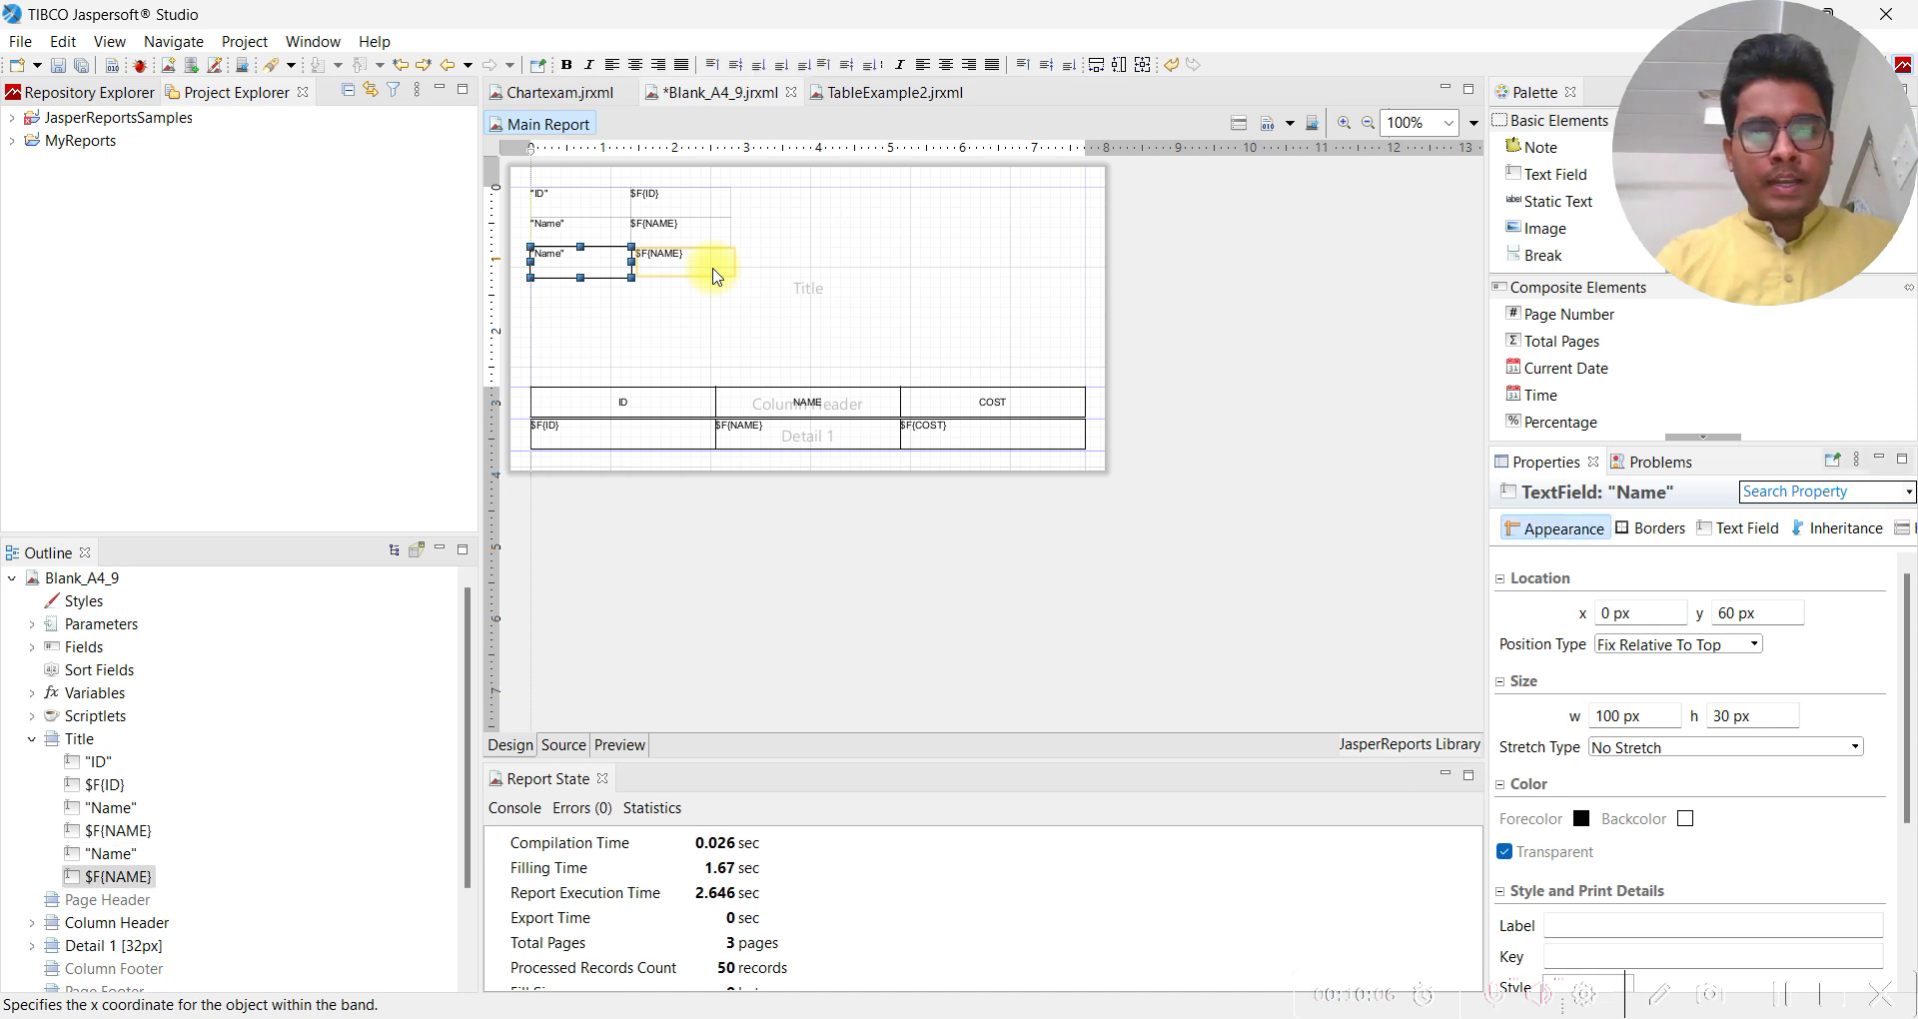
Set the x location of the third row's $F{NAME} text field to 100 px
left_click(714, 267)
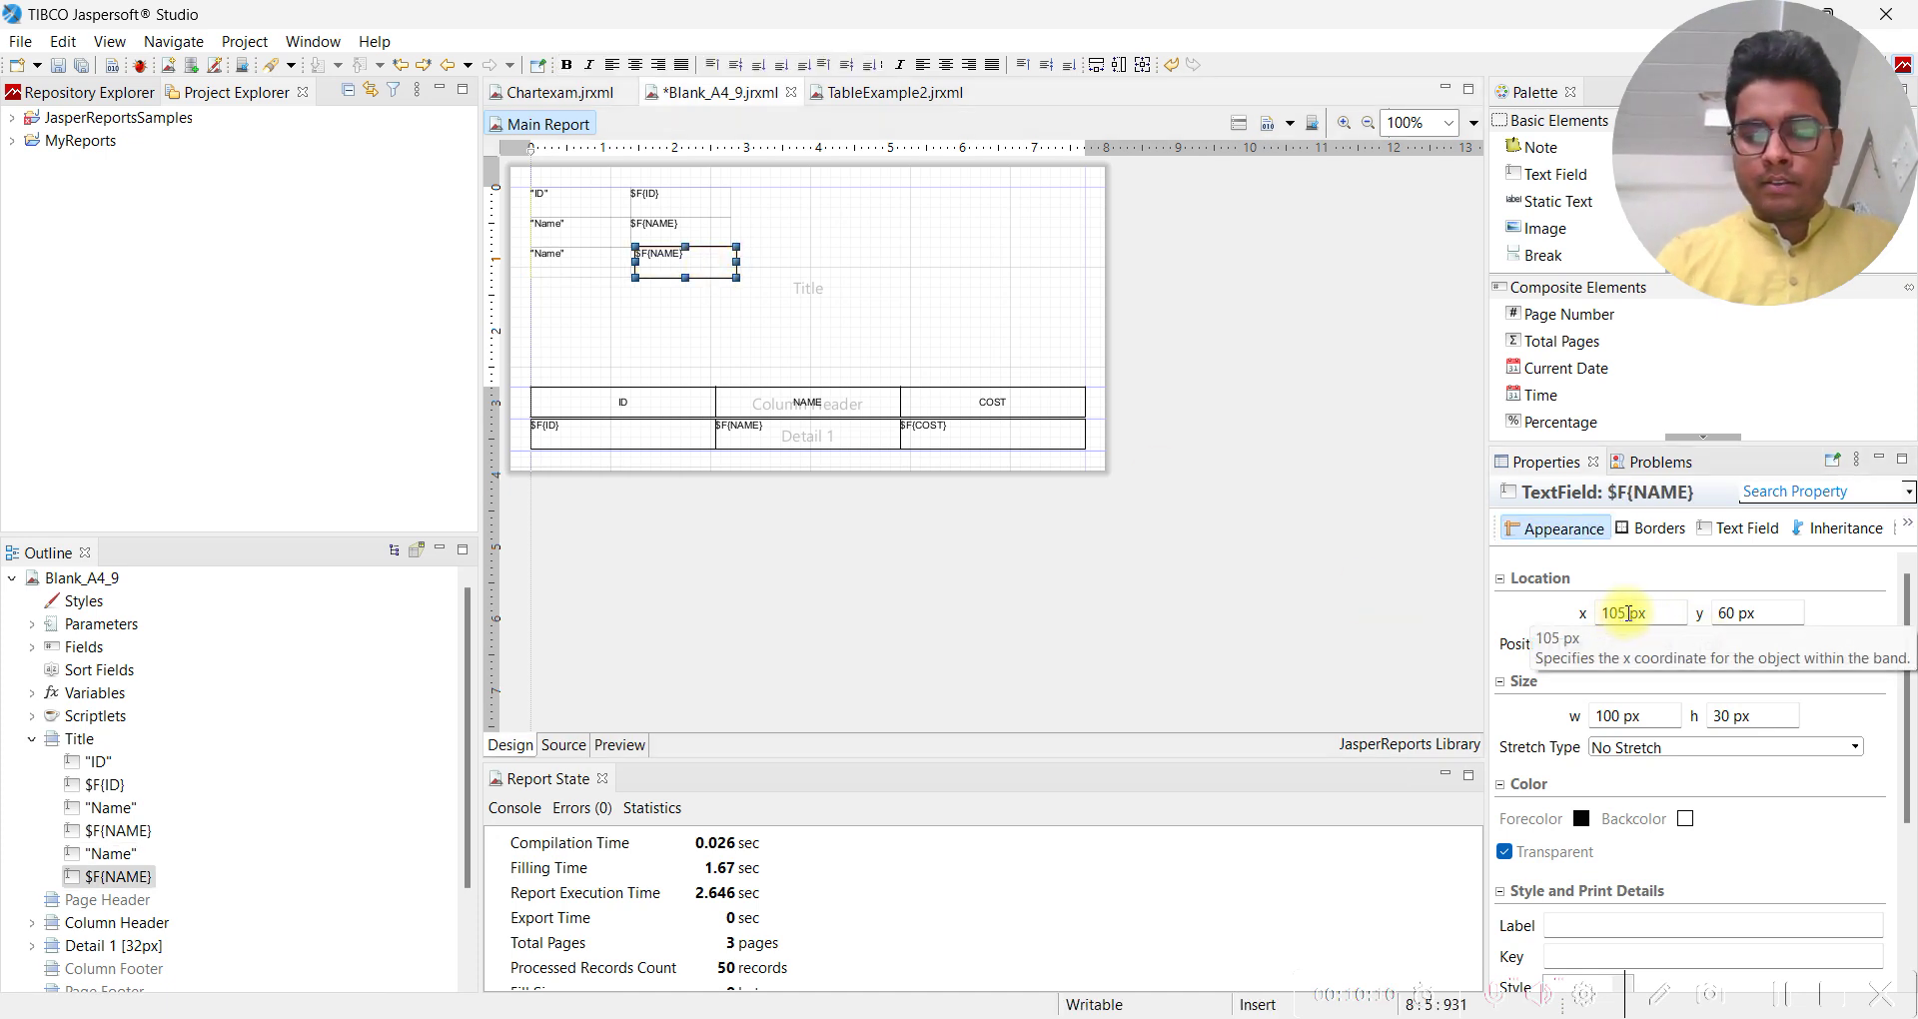
key("BackSpace")
type("0")
key("Return")
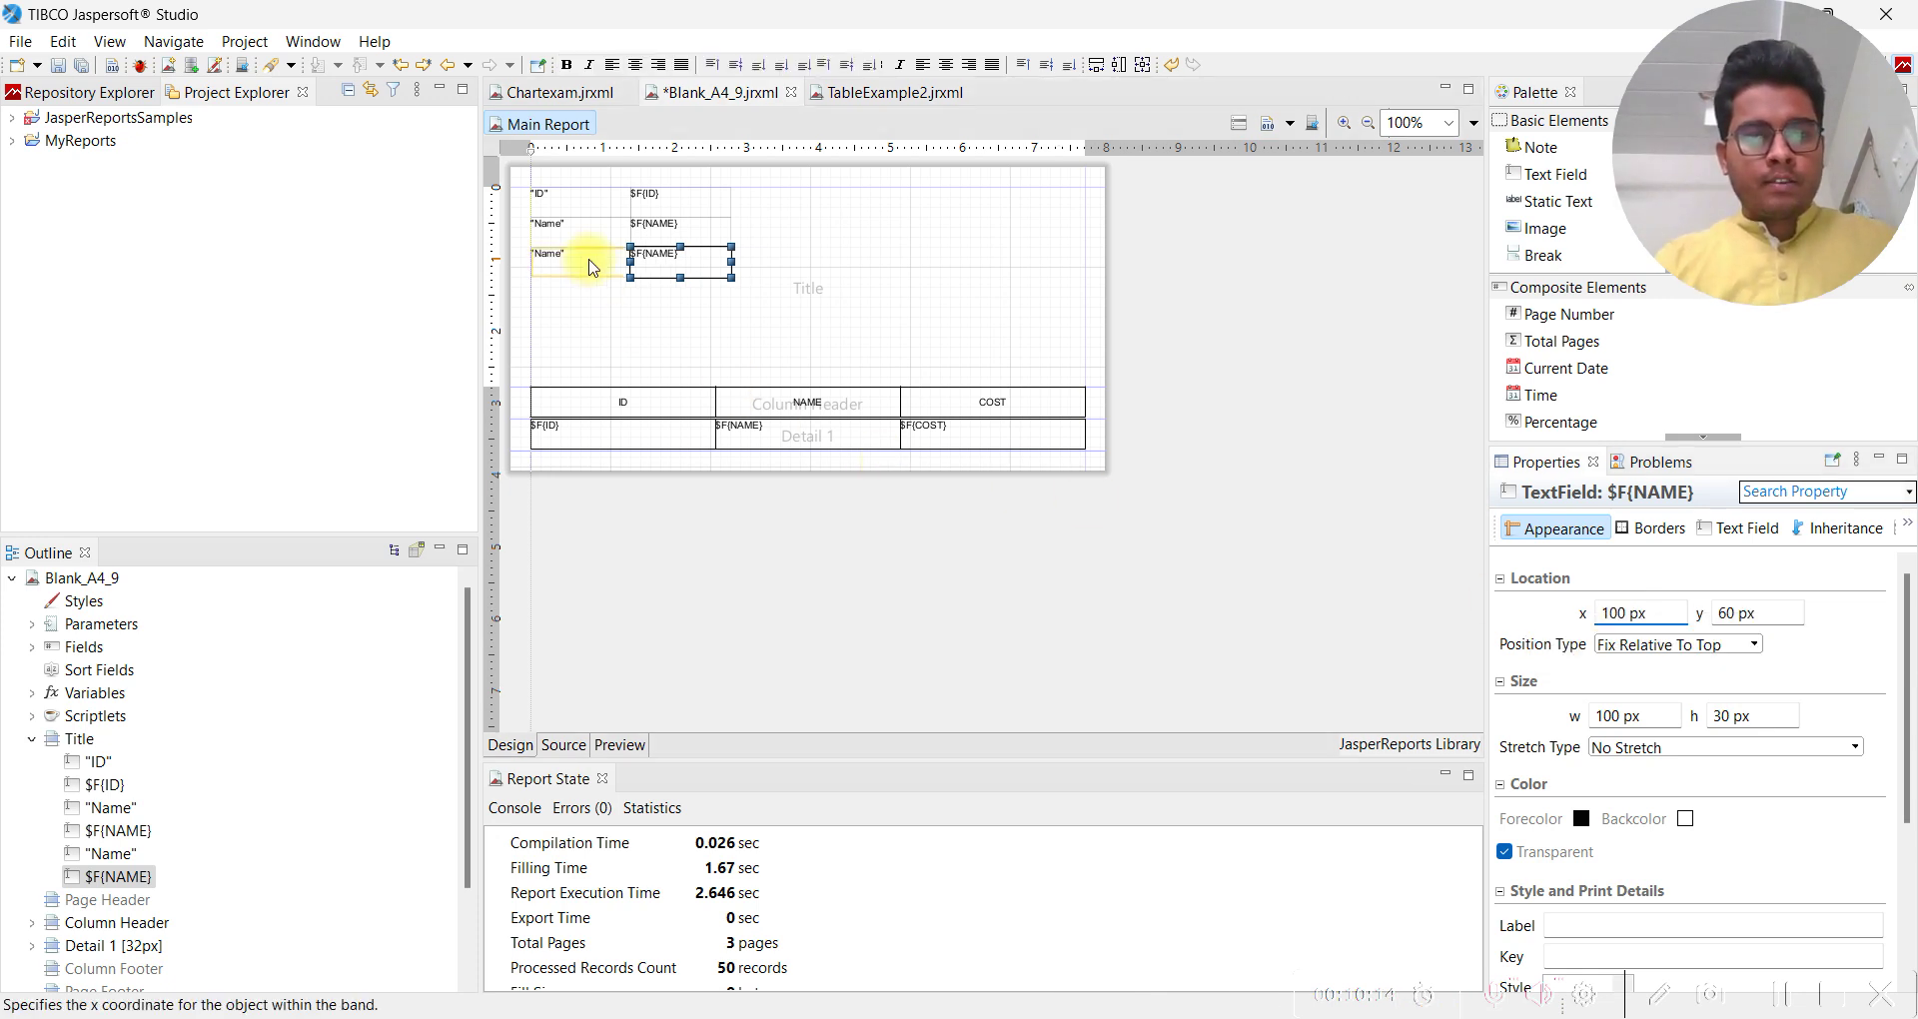
Set the height of the third row's "Name" and $F{NAME} text fields together to 60 px
left_click(587, 264)
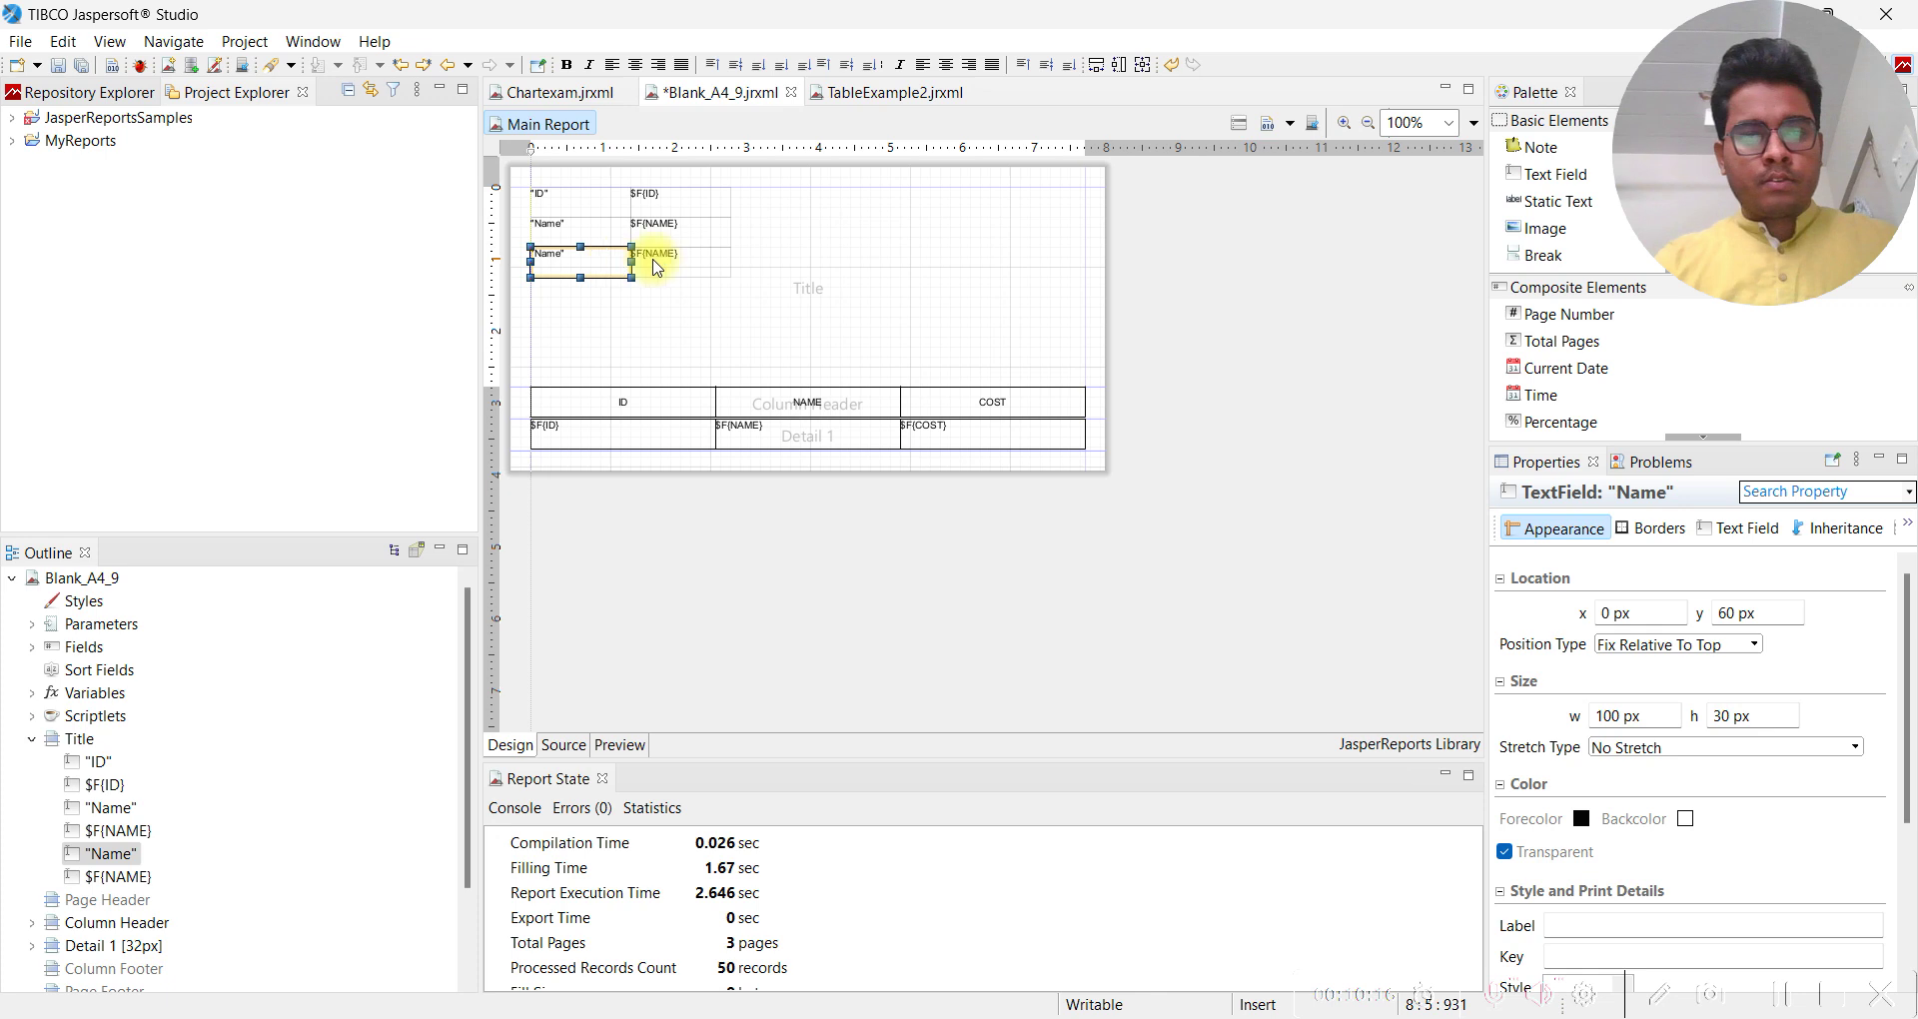
left_click(679, 264, "shift")
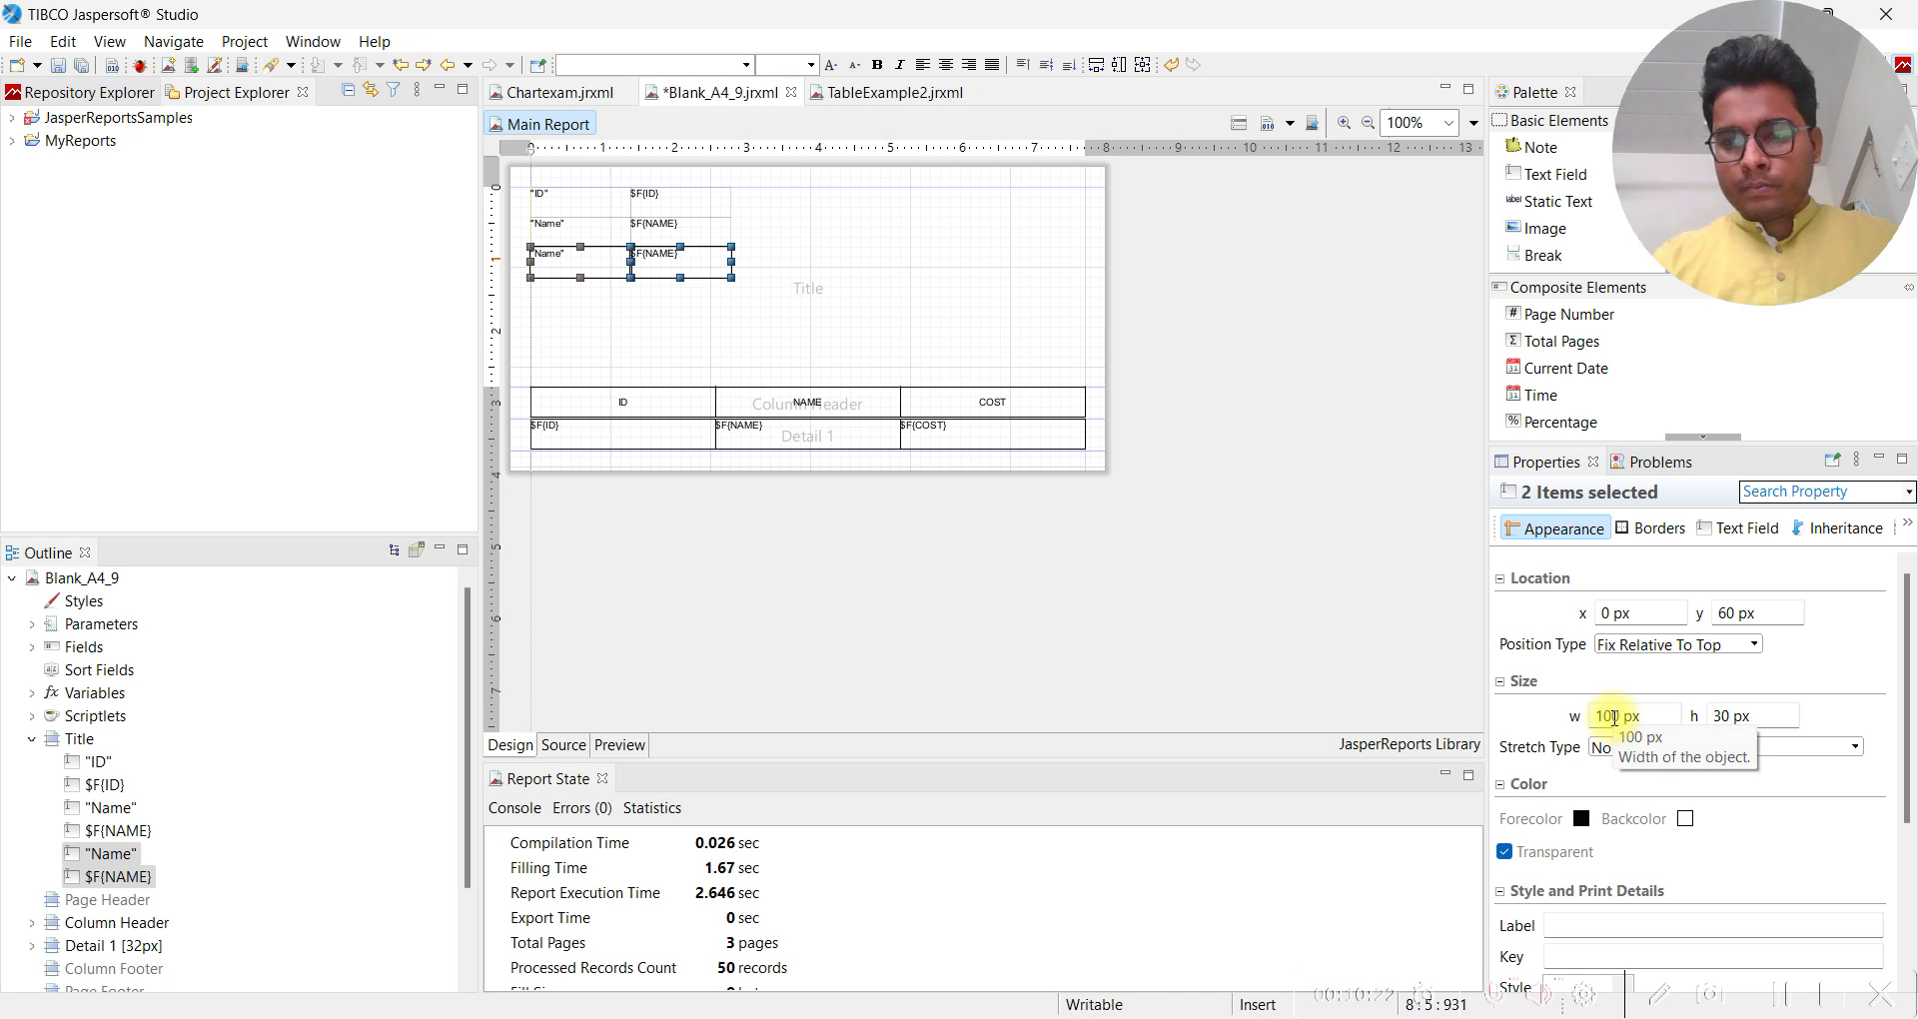
left_click(1721, 717)
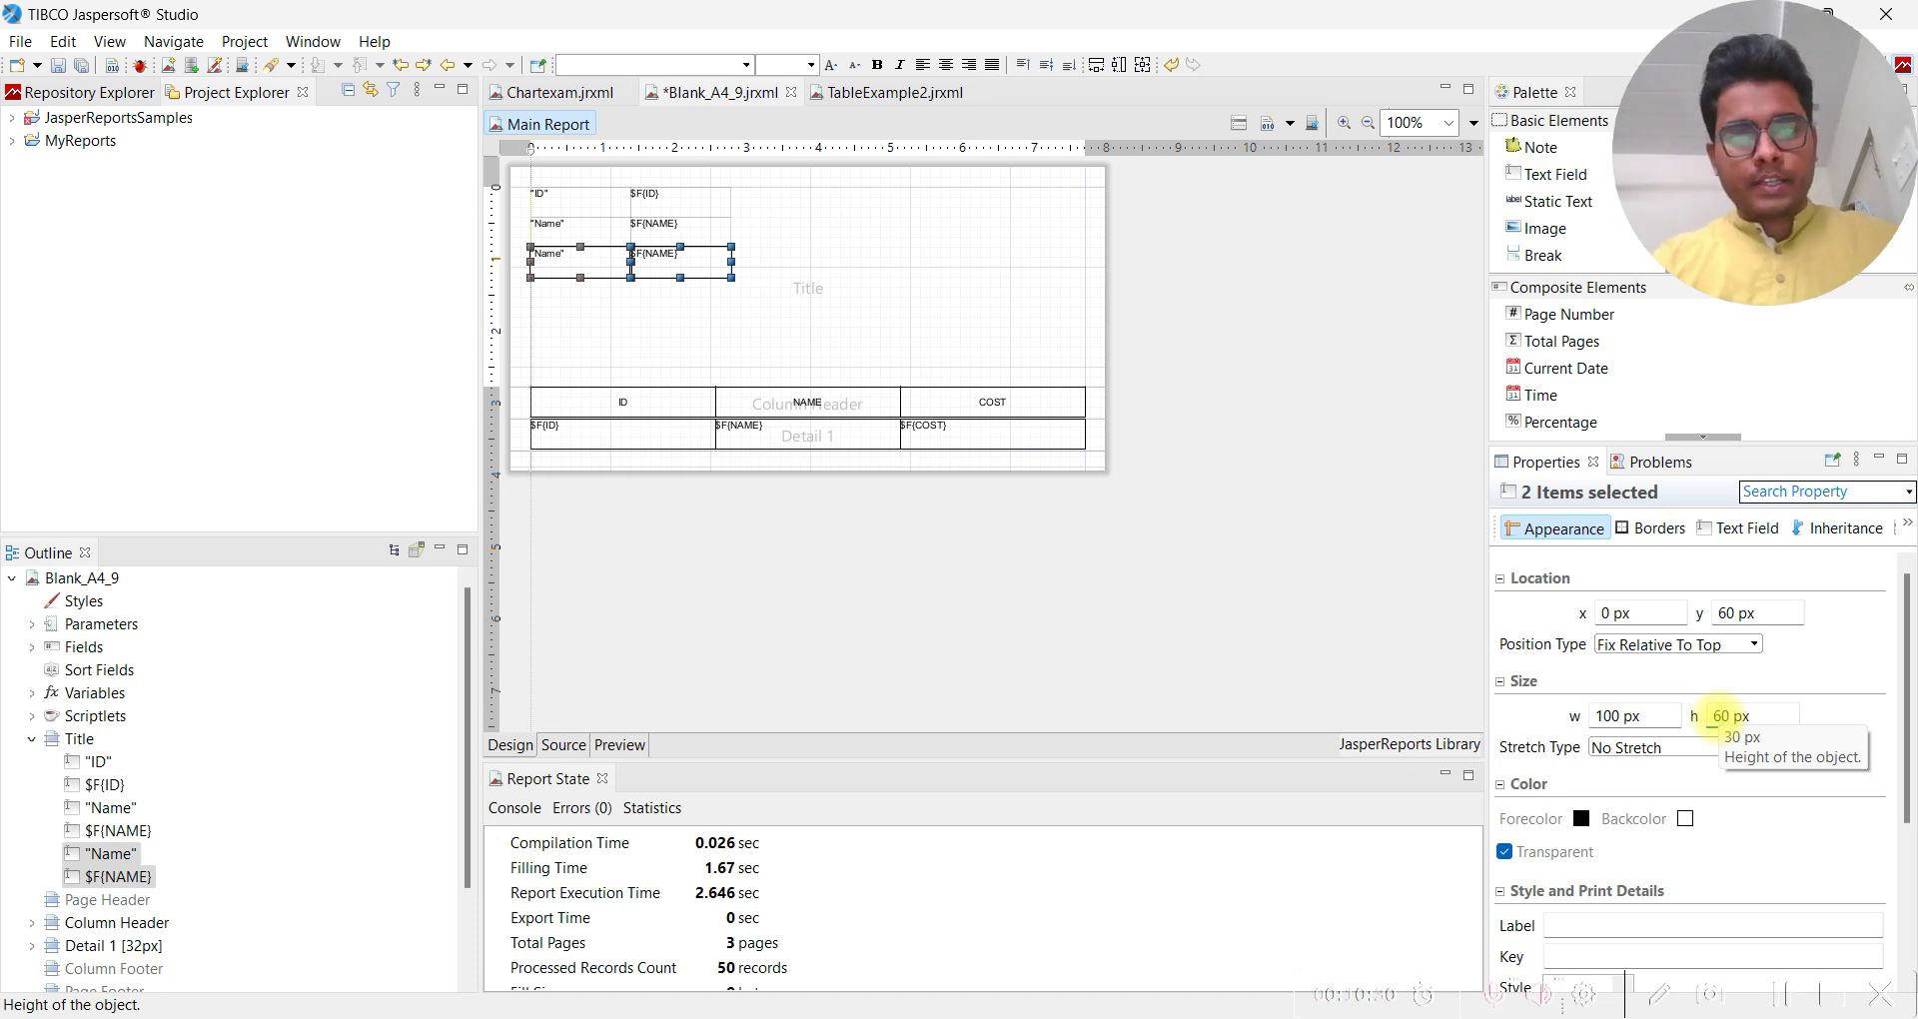
type("60")
key("Return")
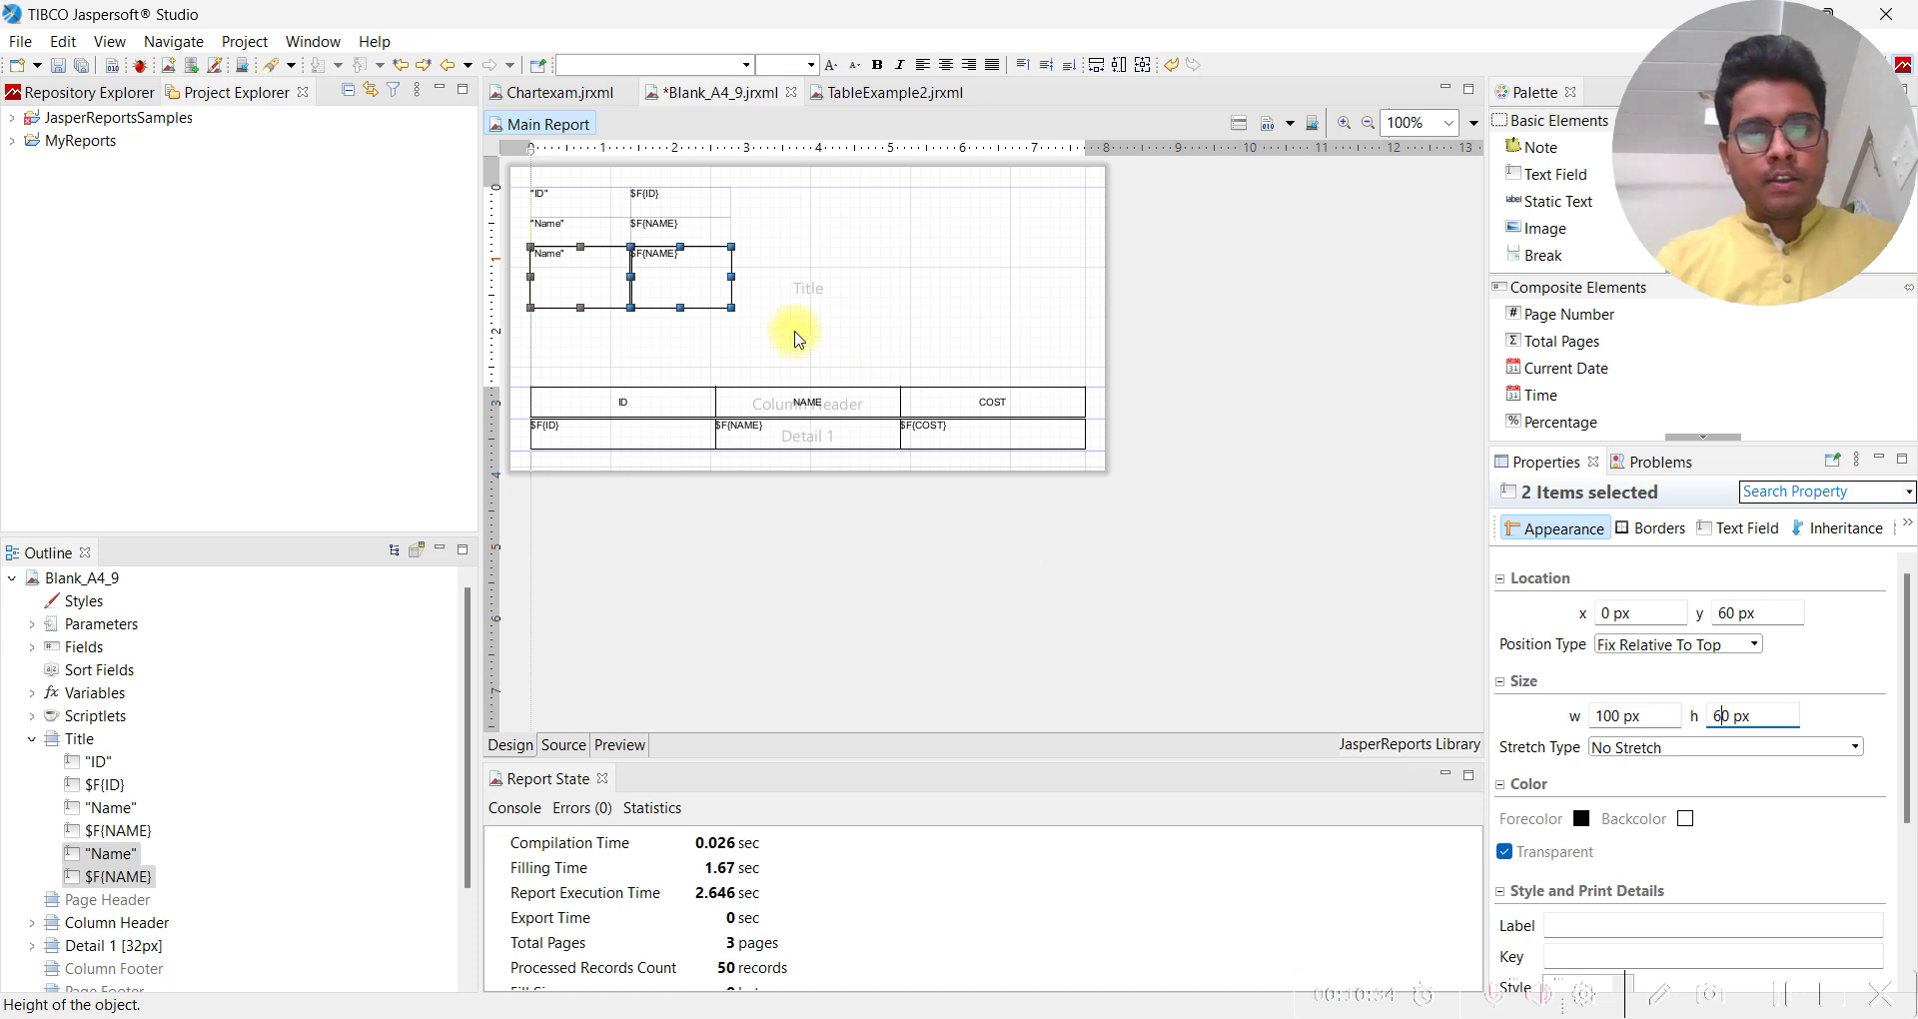
Set the width of the $F{ID} field and both $F{NAME} fields in the Title band to 300 px and preview the report
left_click(702, 235)
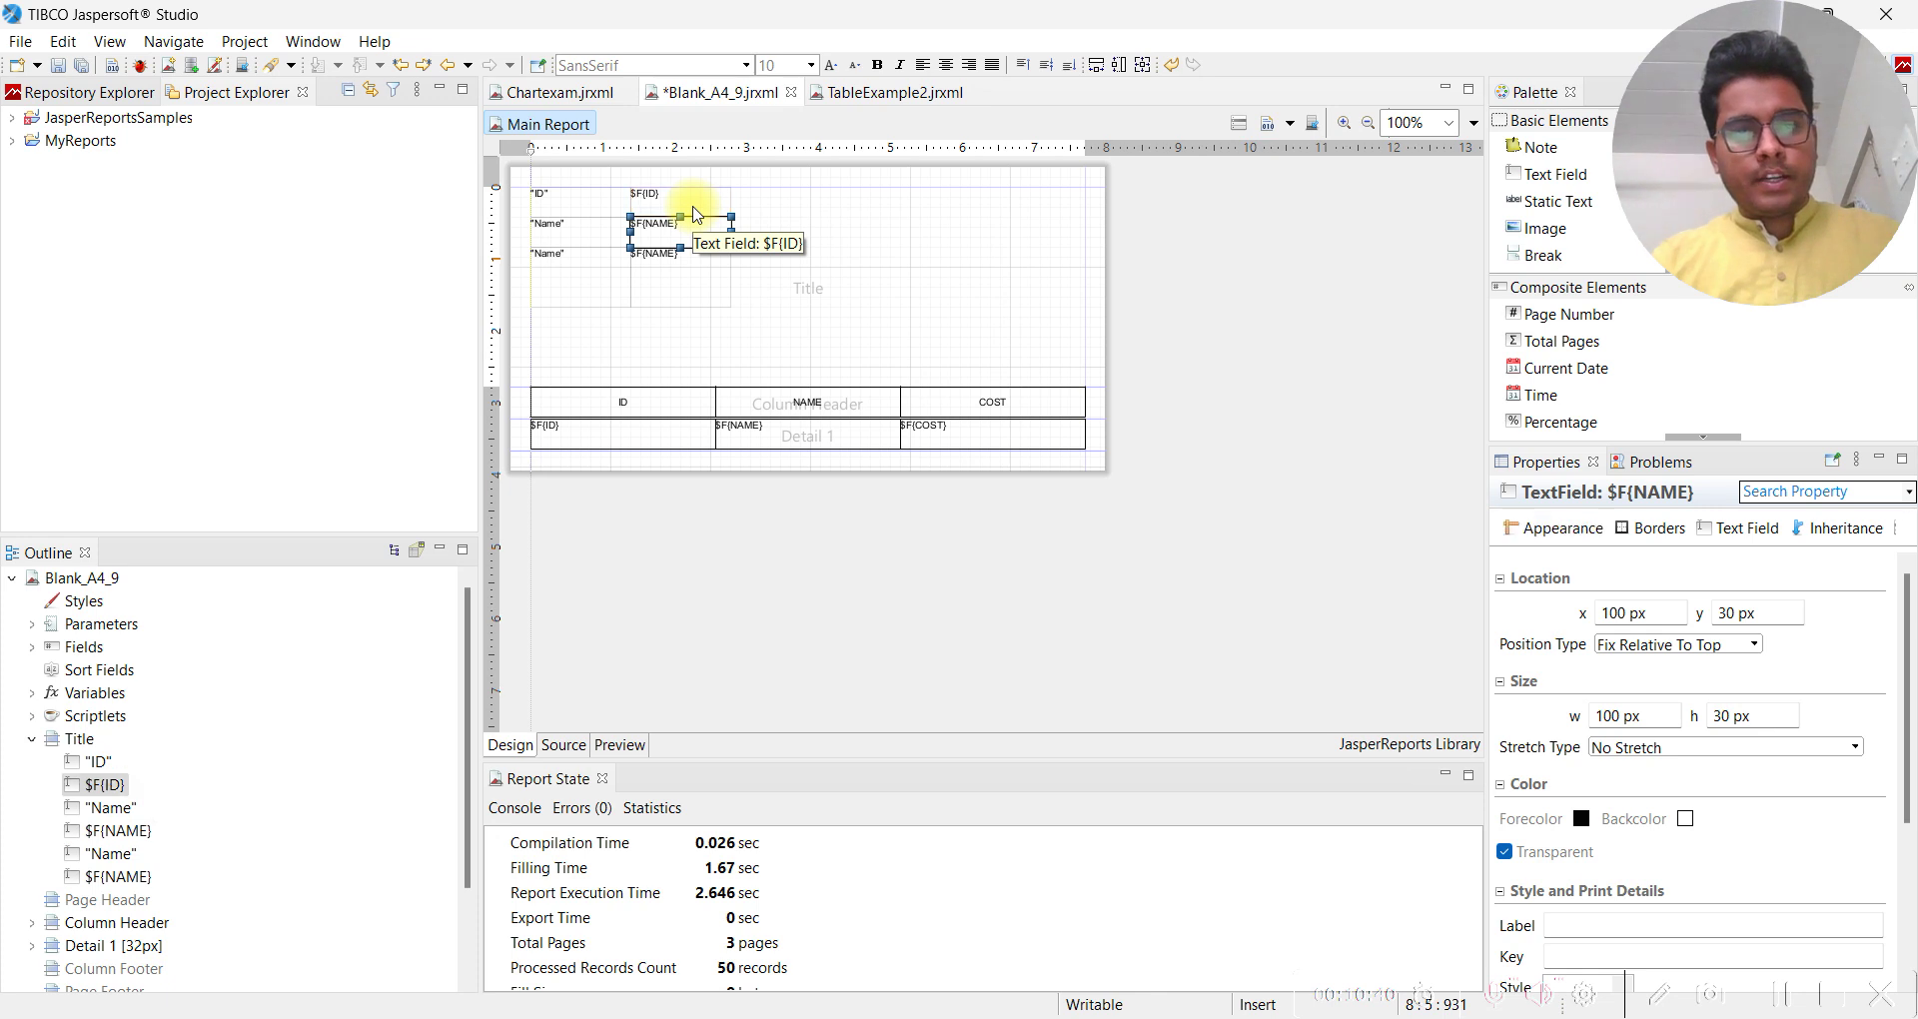
left_click(696, 210, "shift")
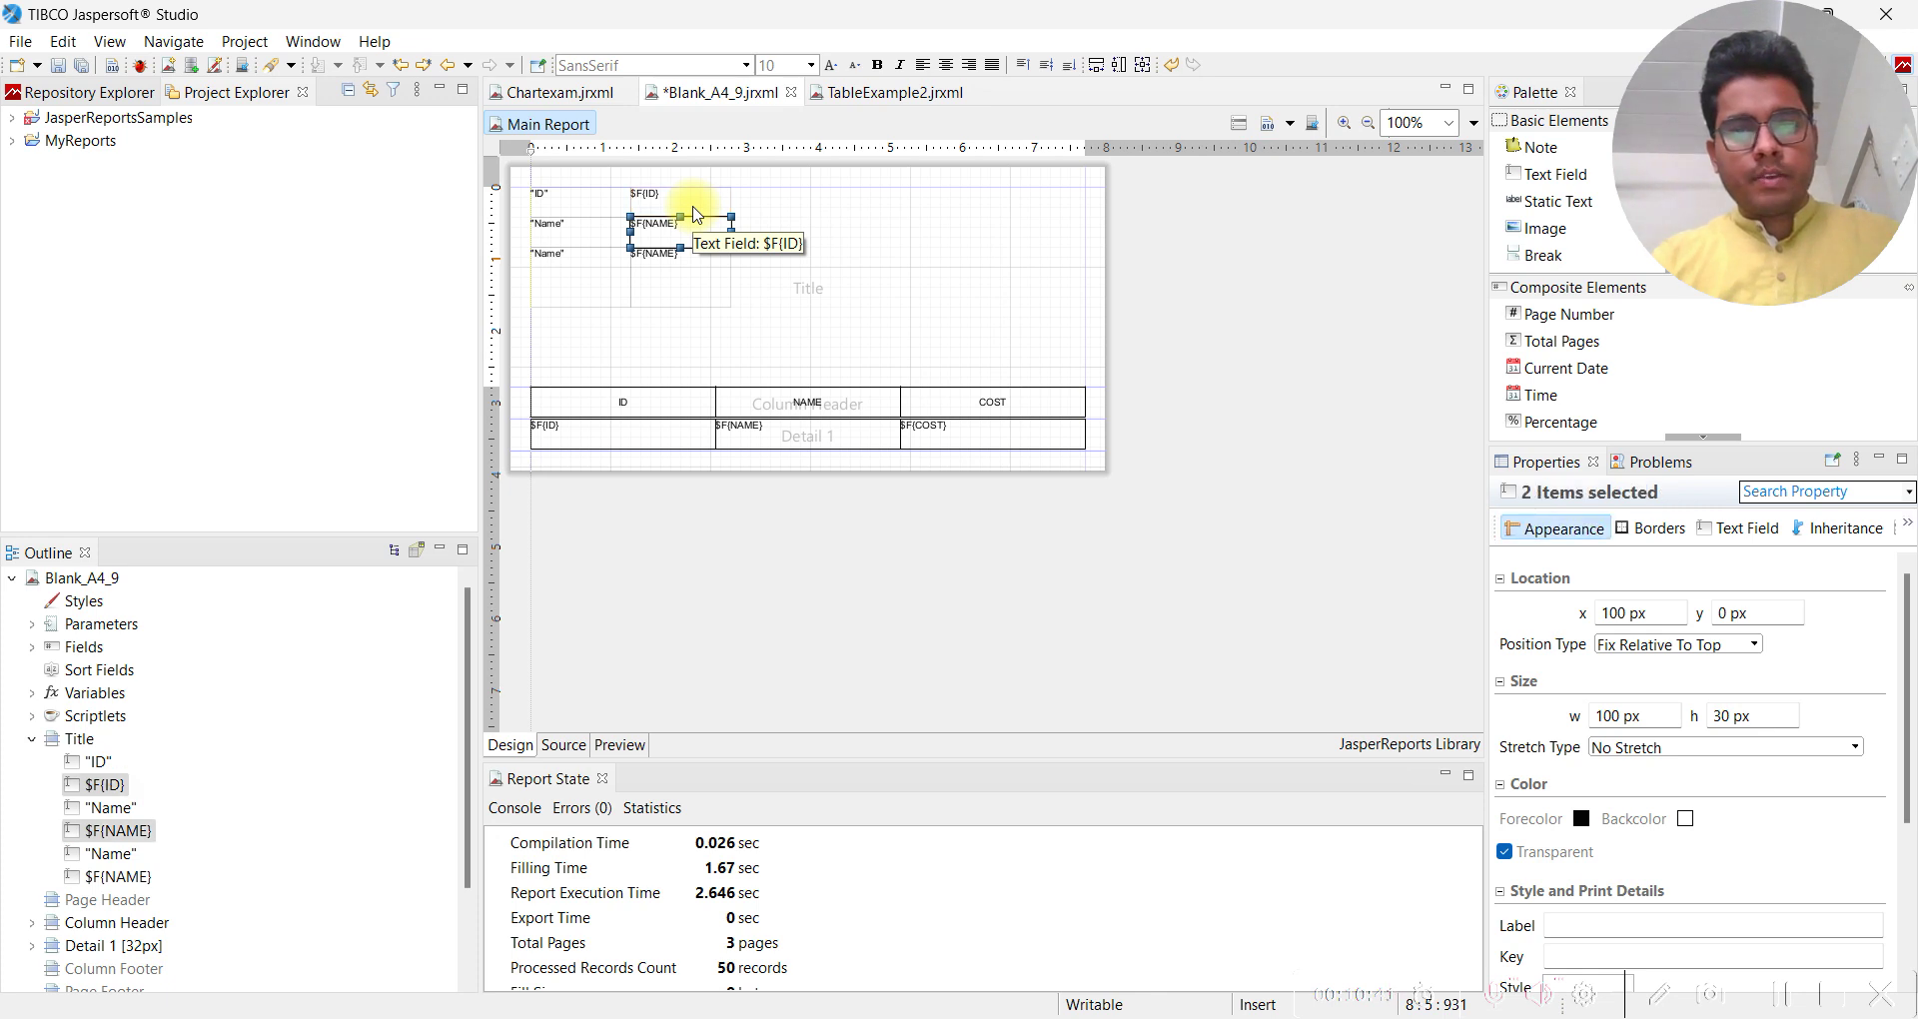
left_click(690, 297, "shift")
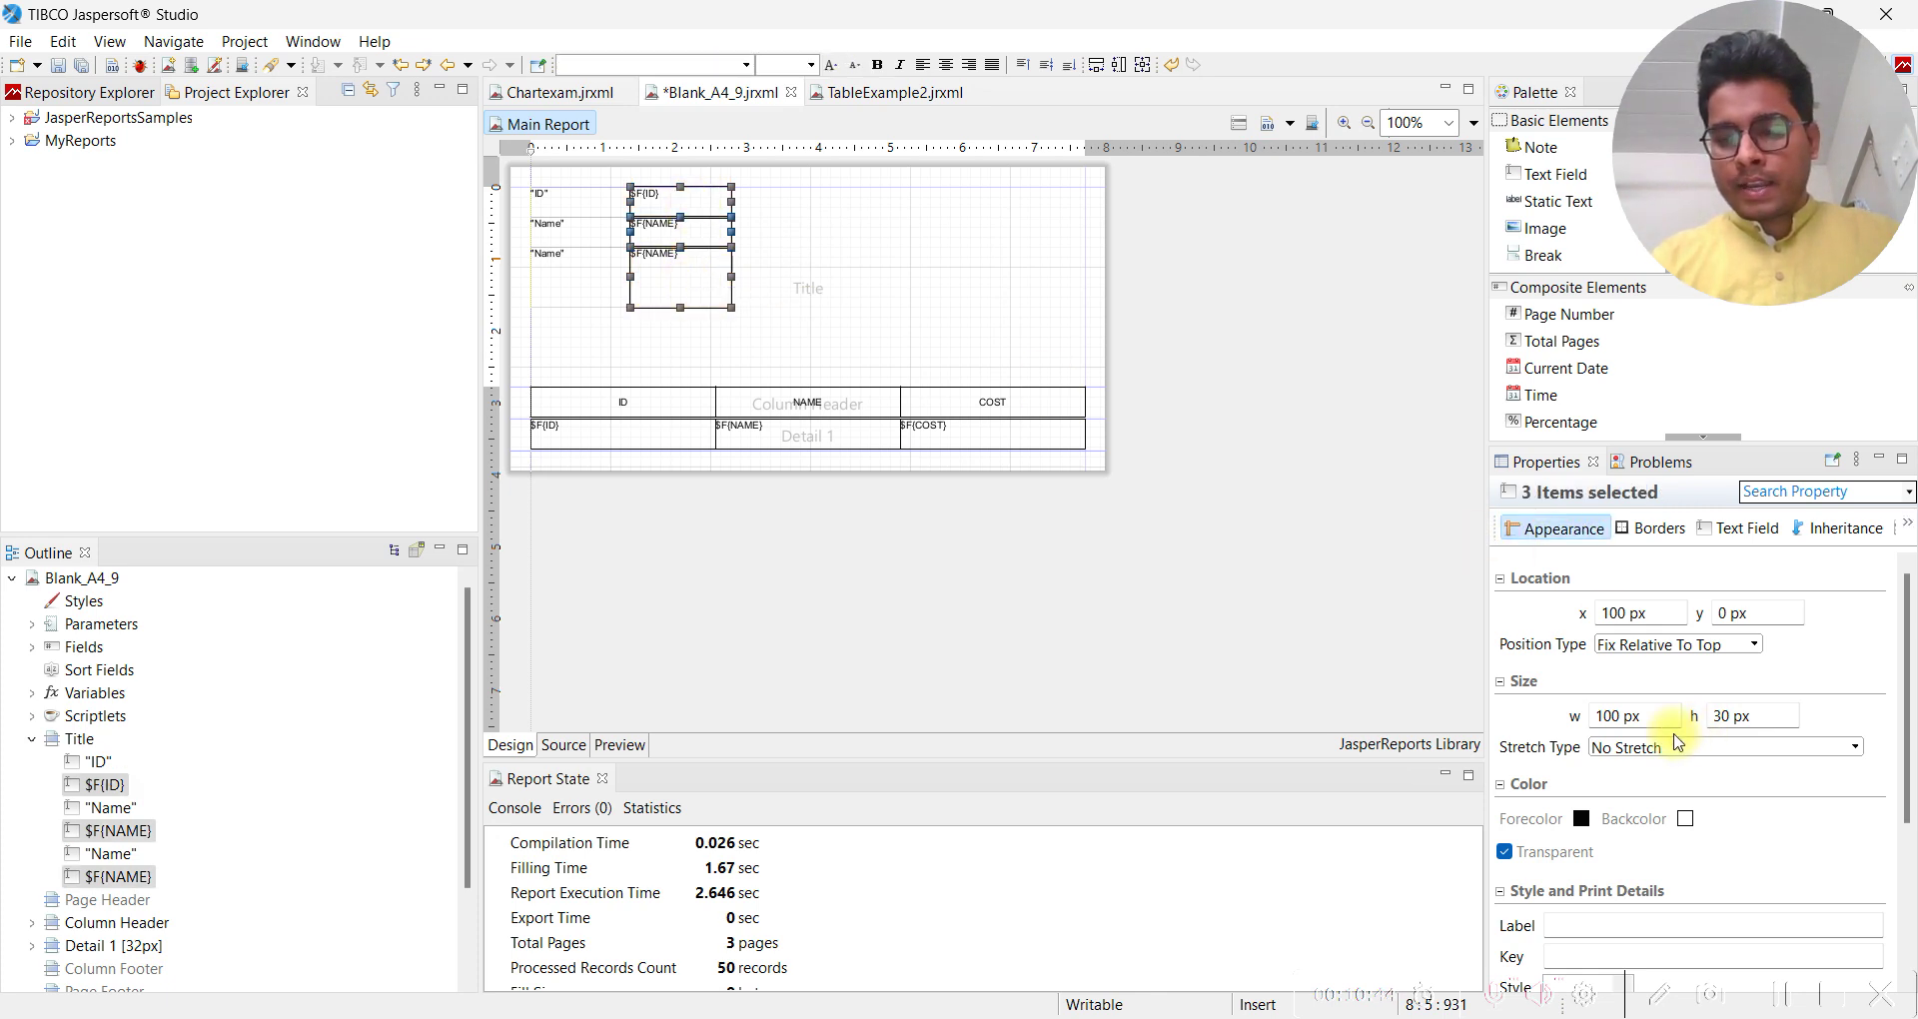
left_click(1604, 718)
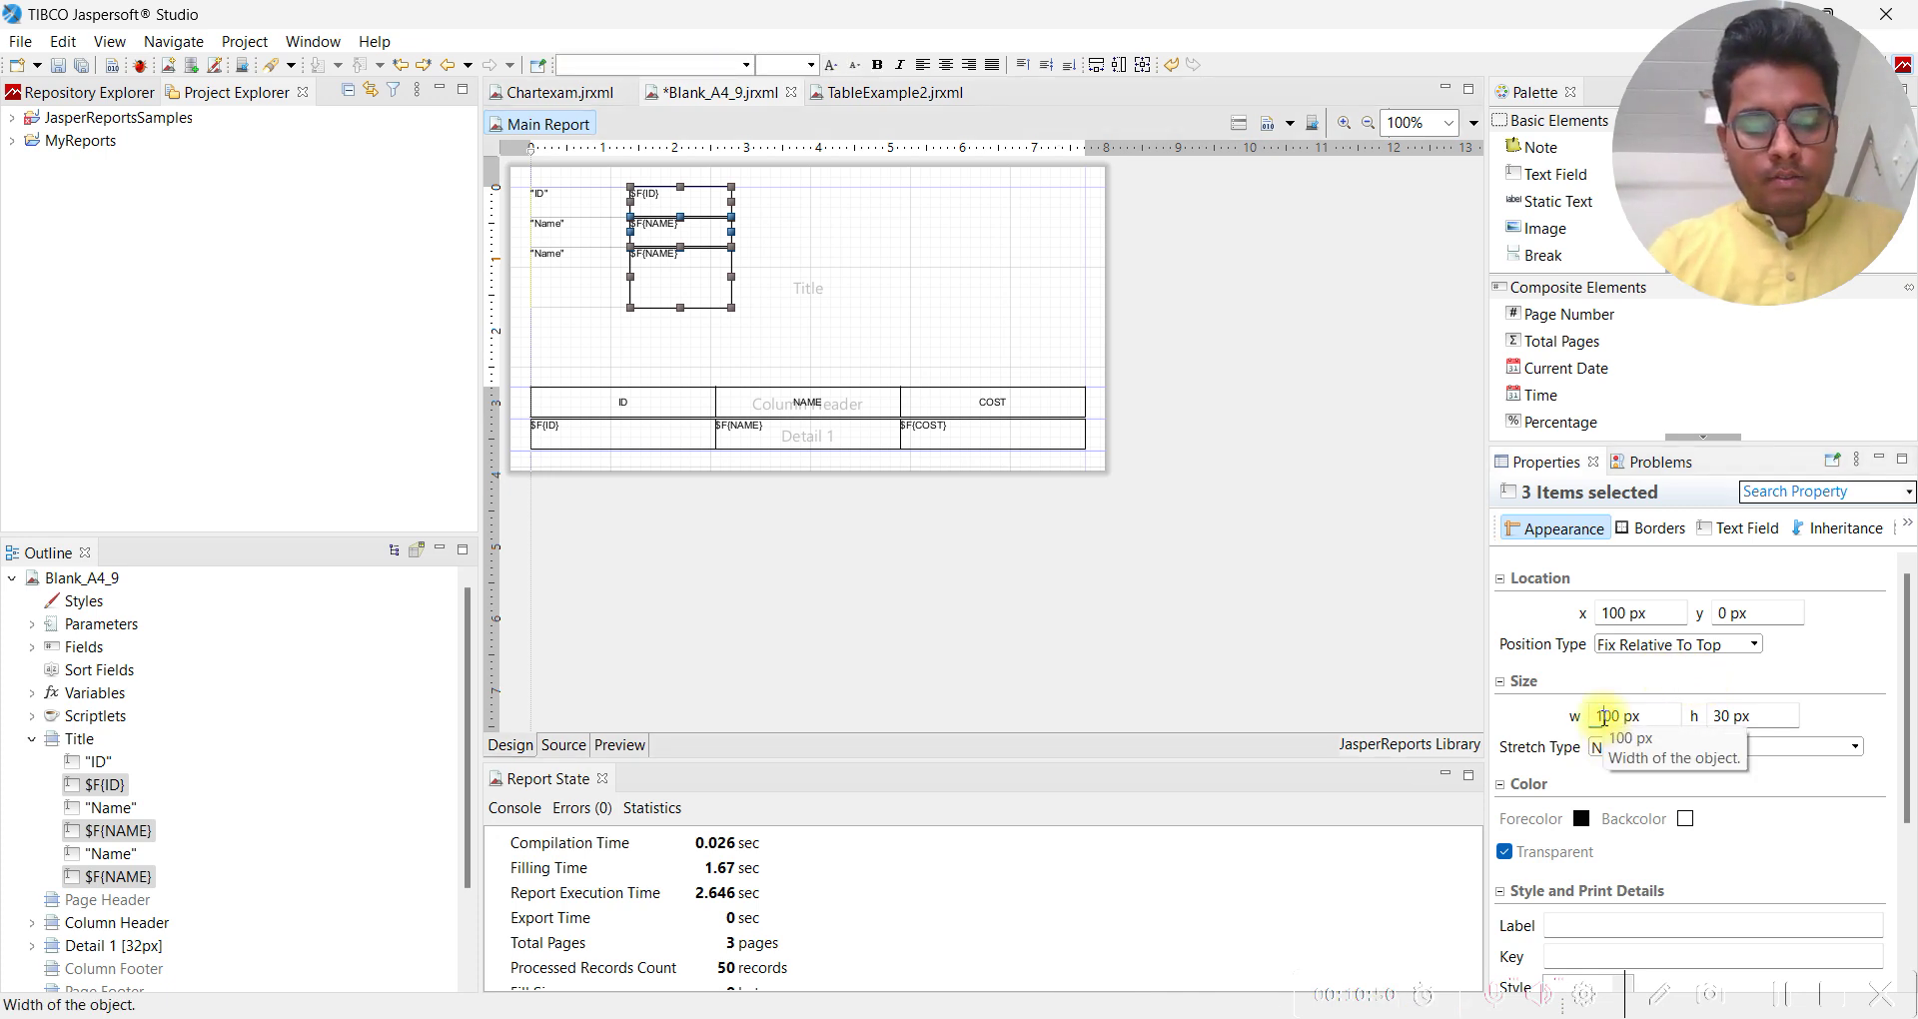
key("Return")
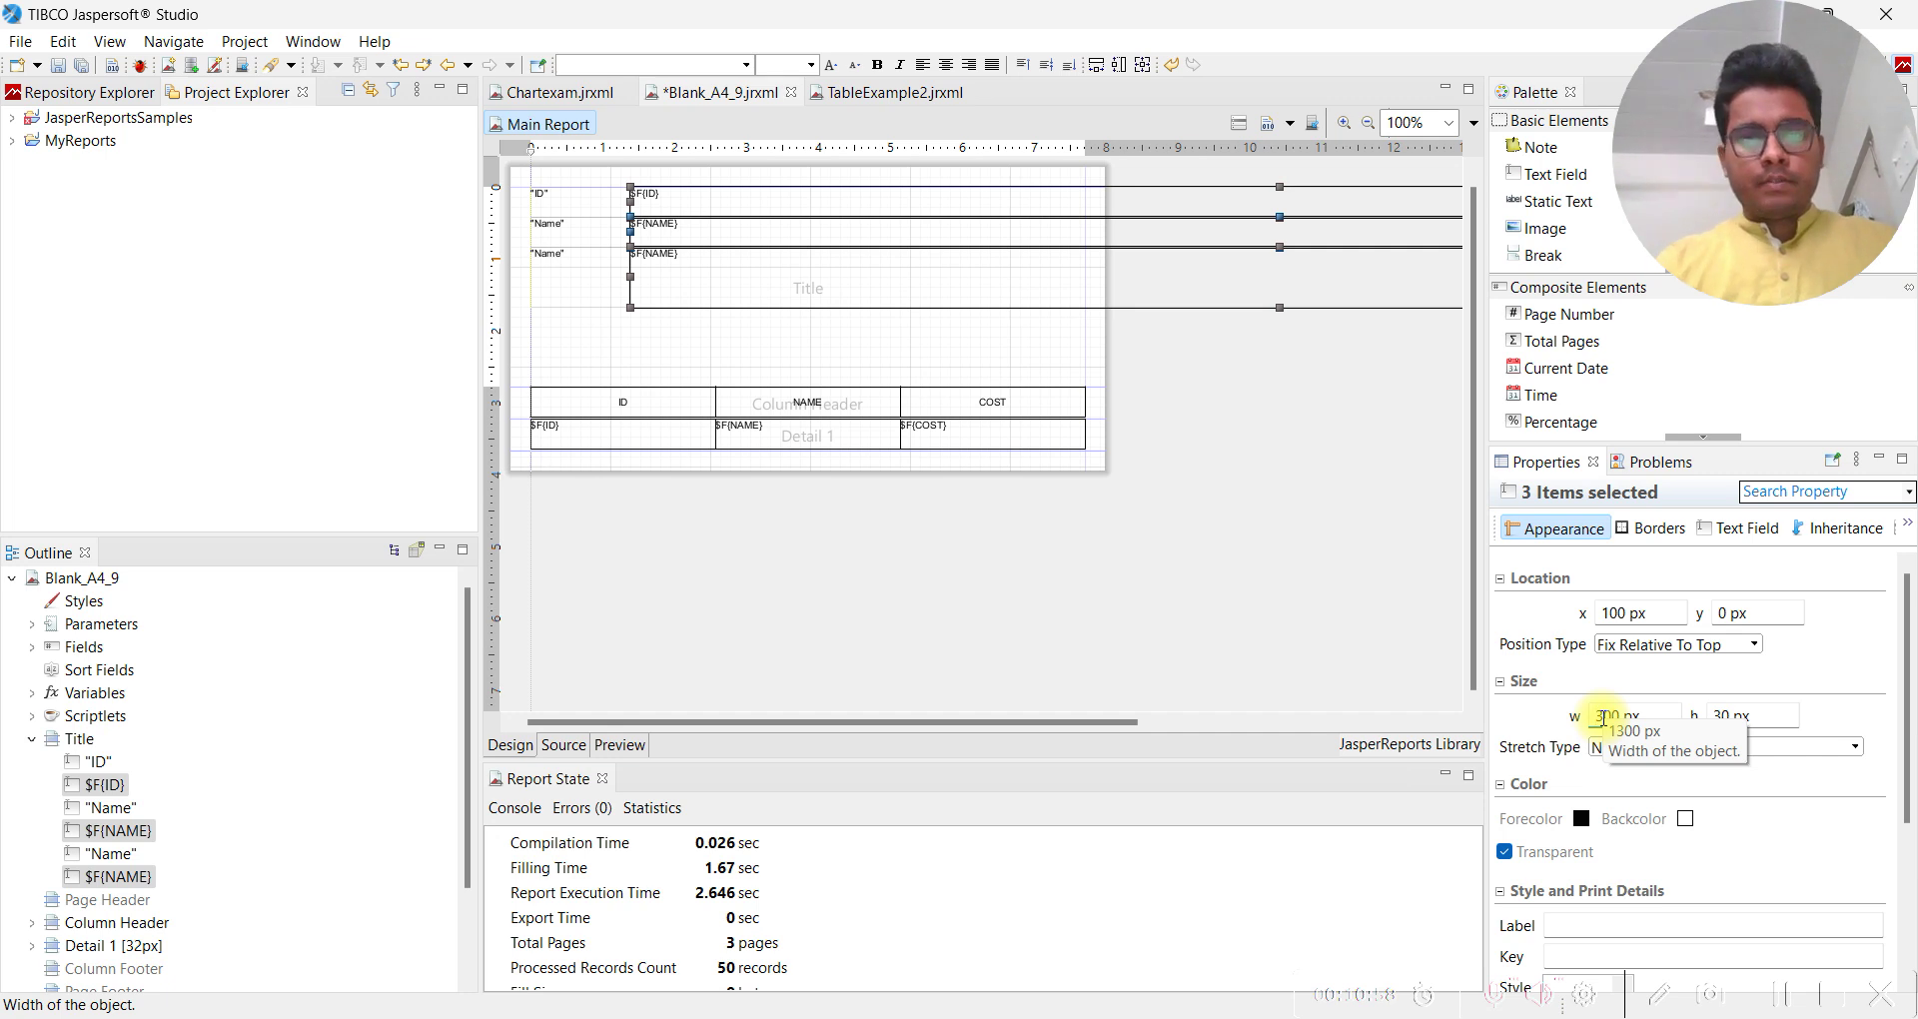
key("Return")
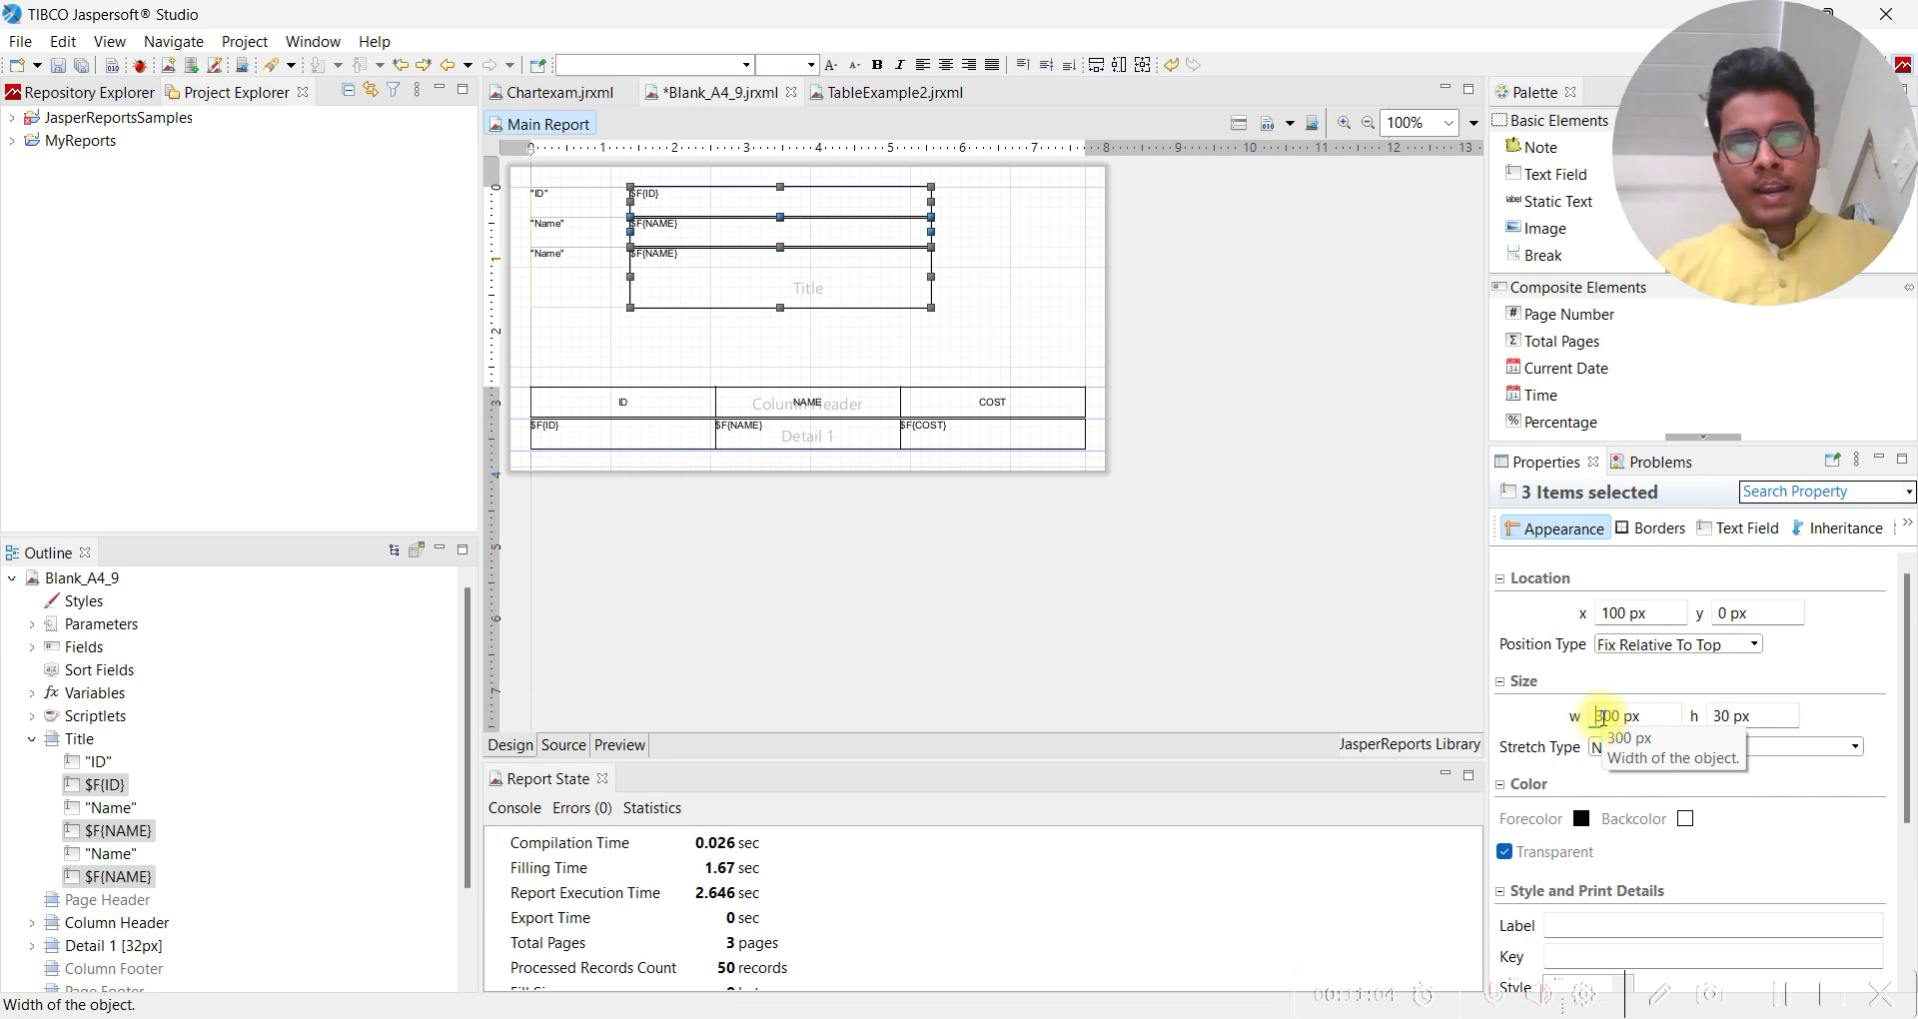
left_click(627, 743)
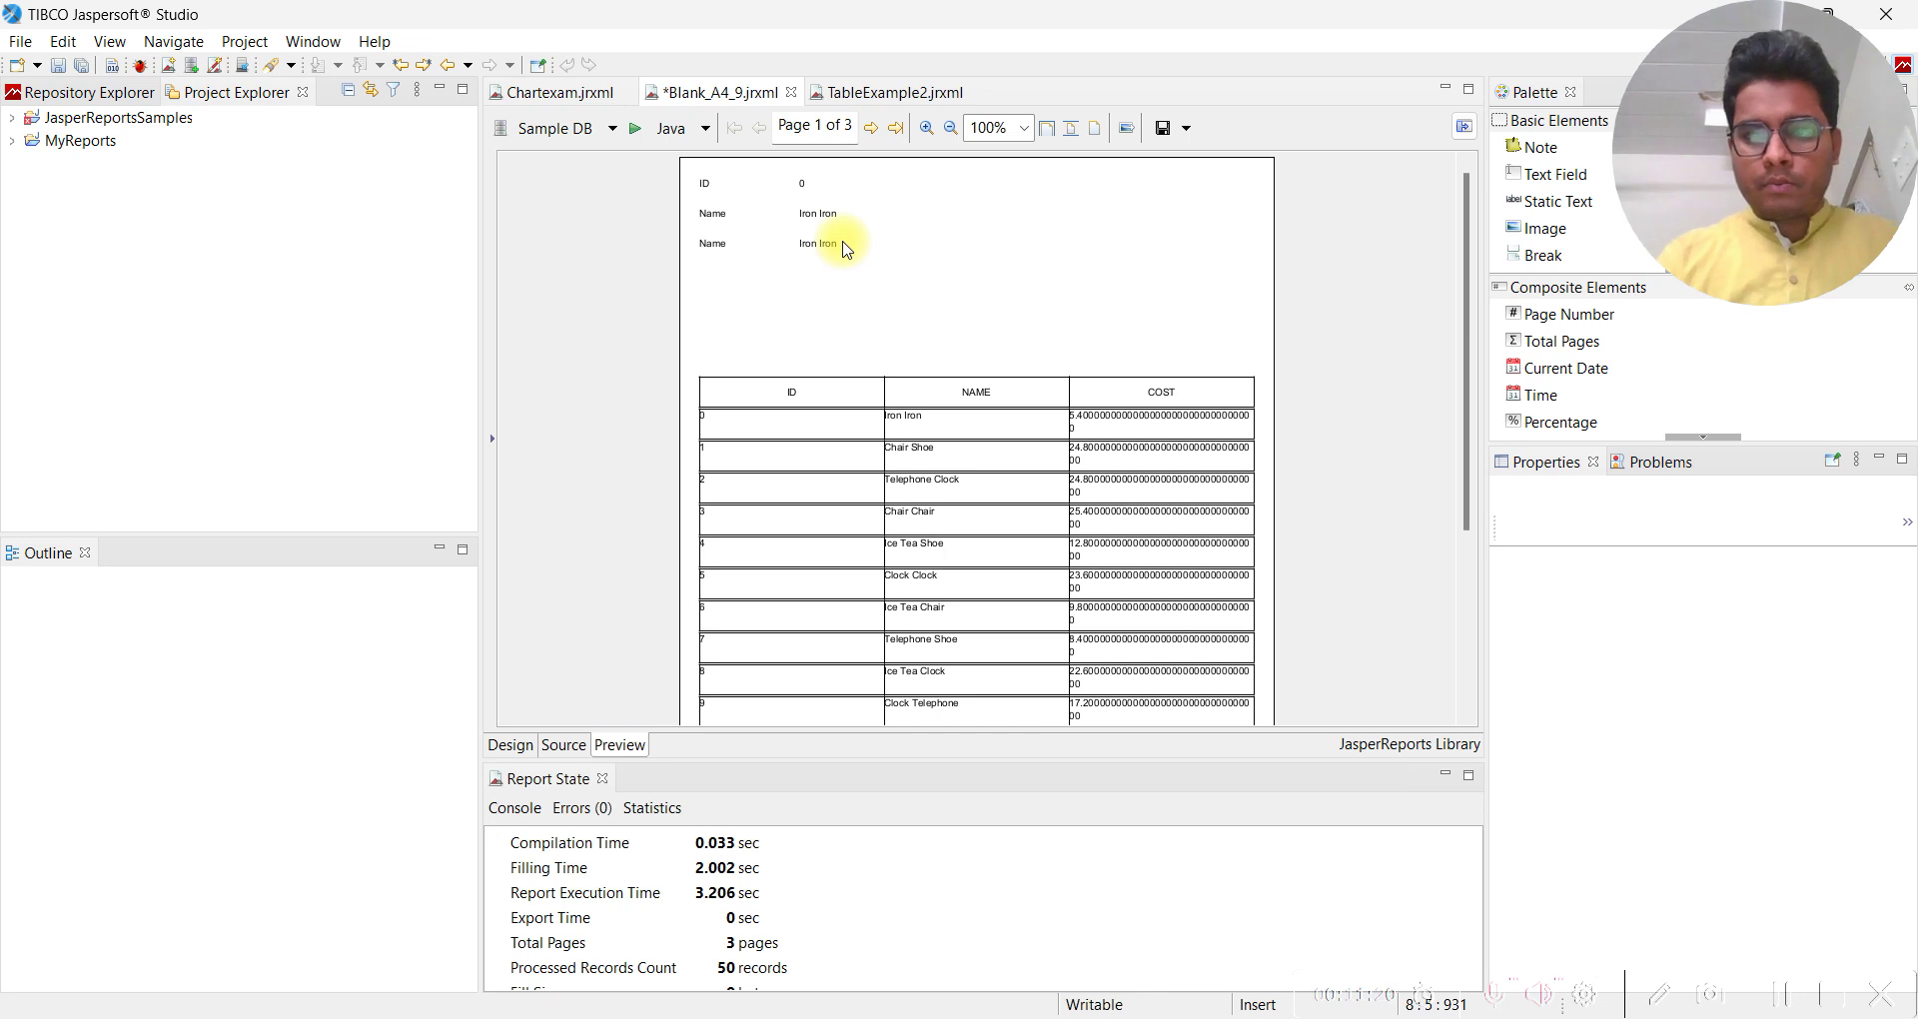
left_click(524, 751)
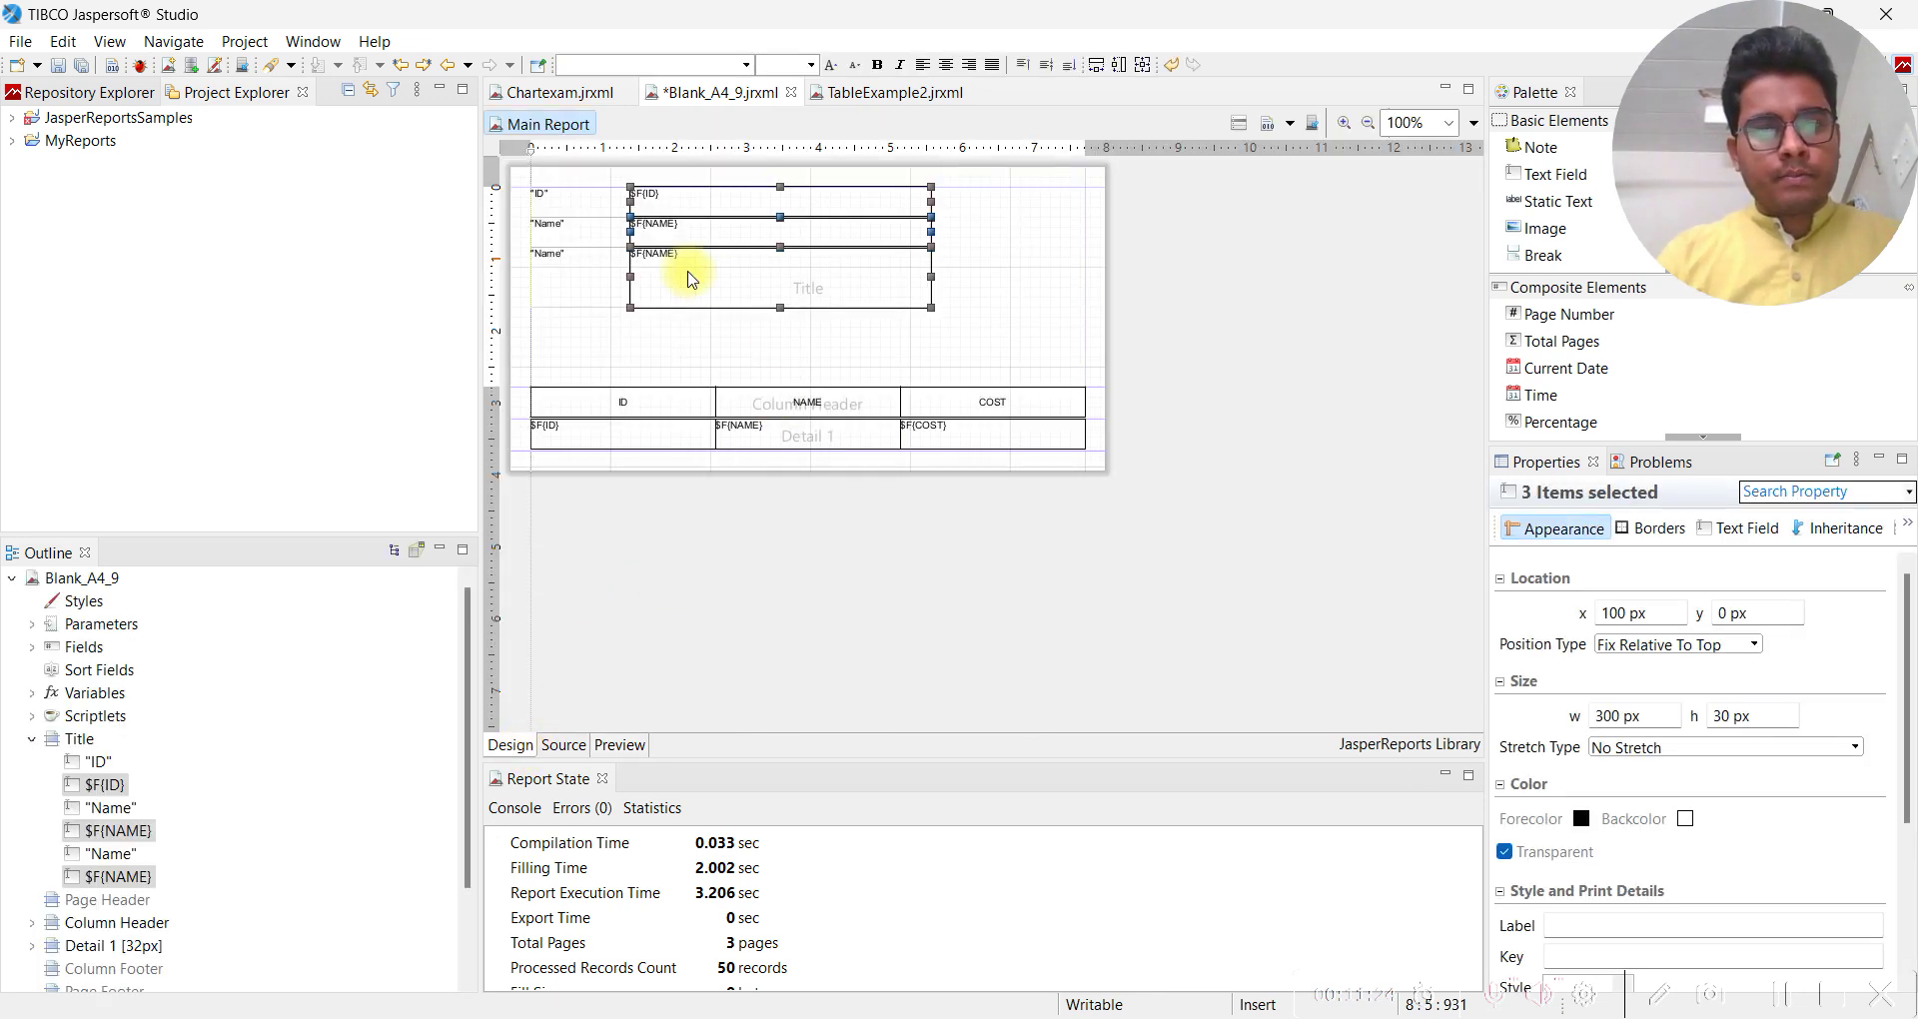
Turn off the Transparent option for the third row's "Name" and $F{NAME} text fields together
left_click(586, 281)
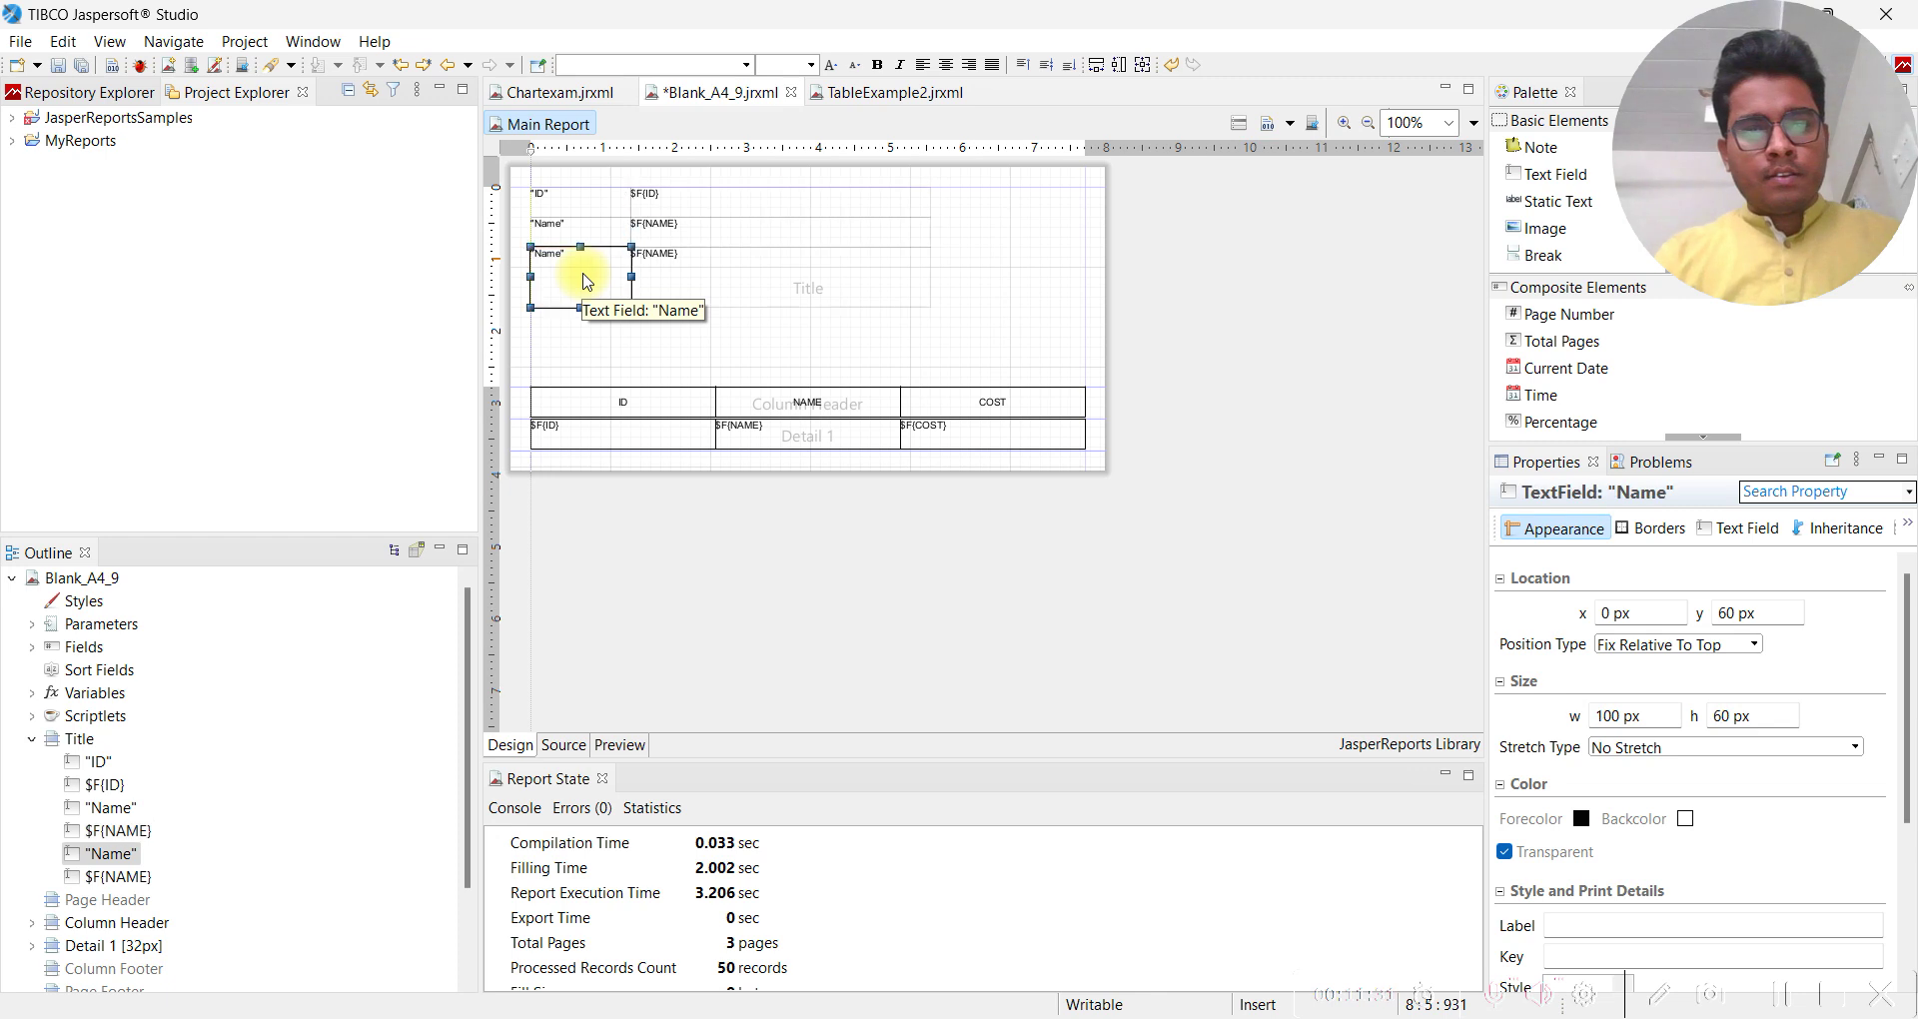
left_click(726, 295, "shift")
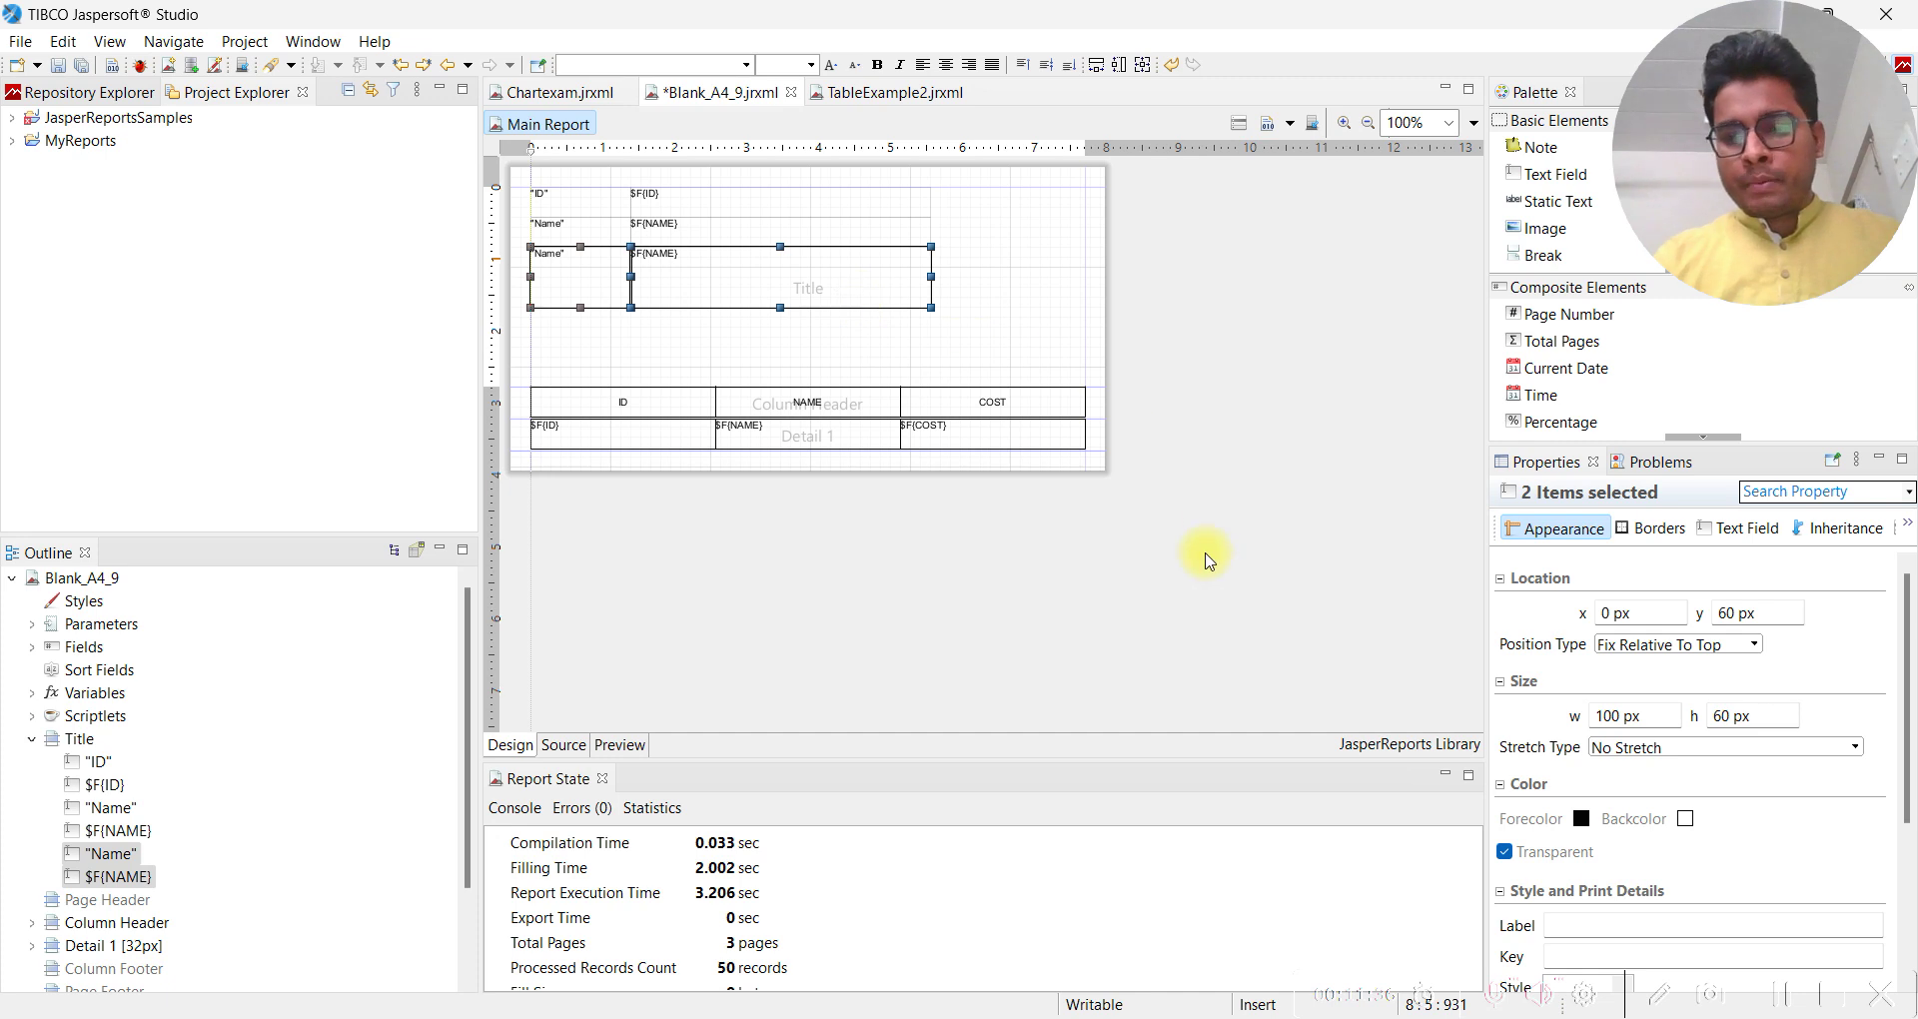
left_click(1505, 852)
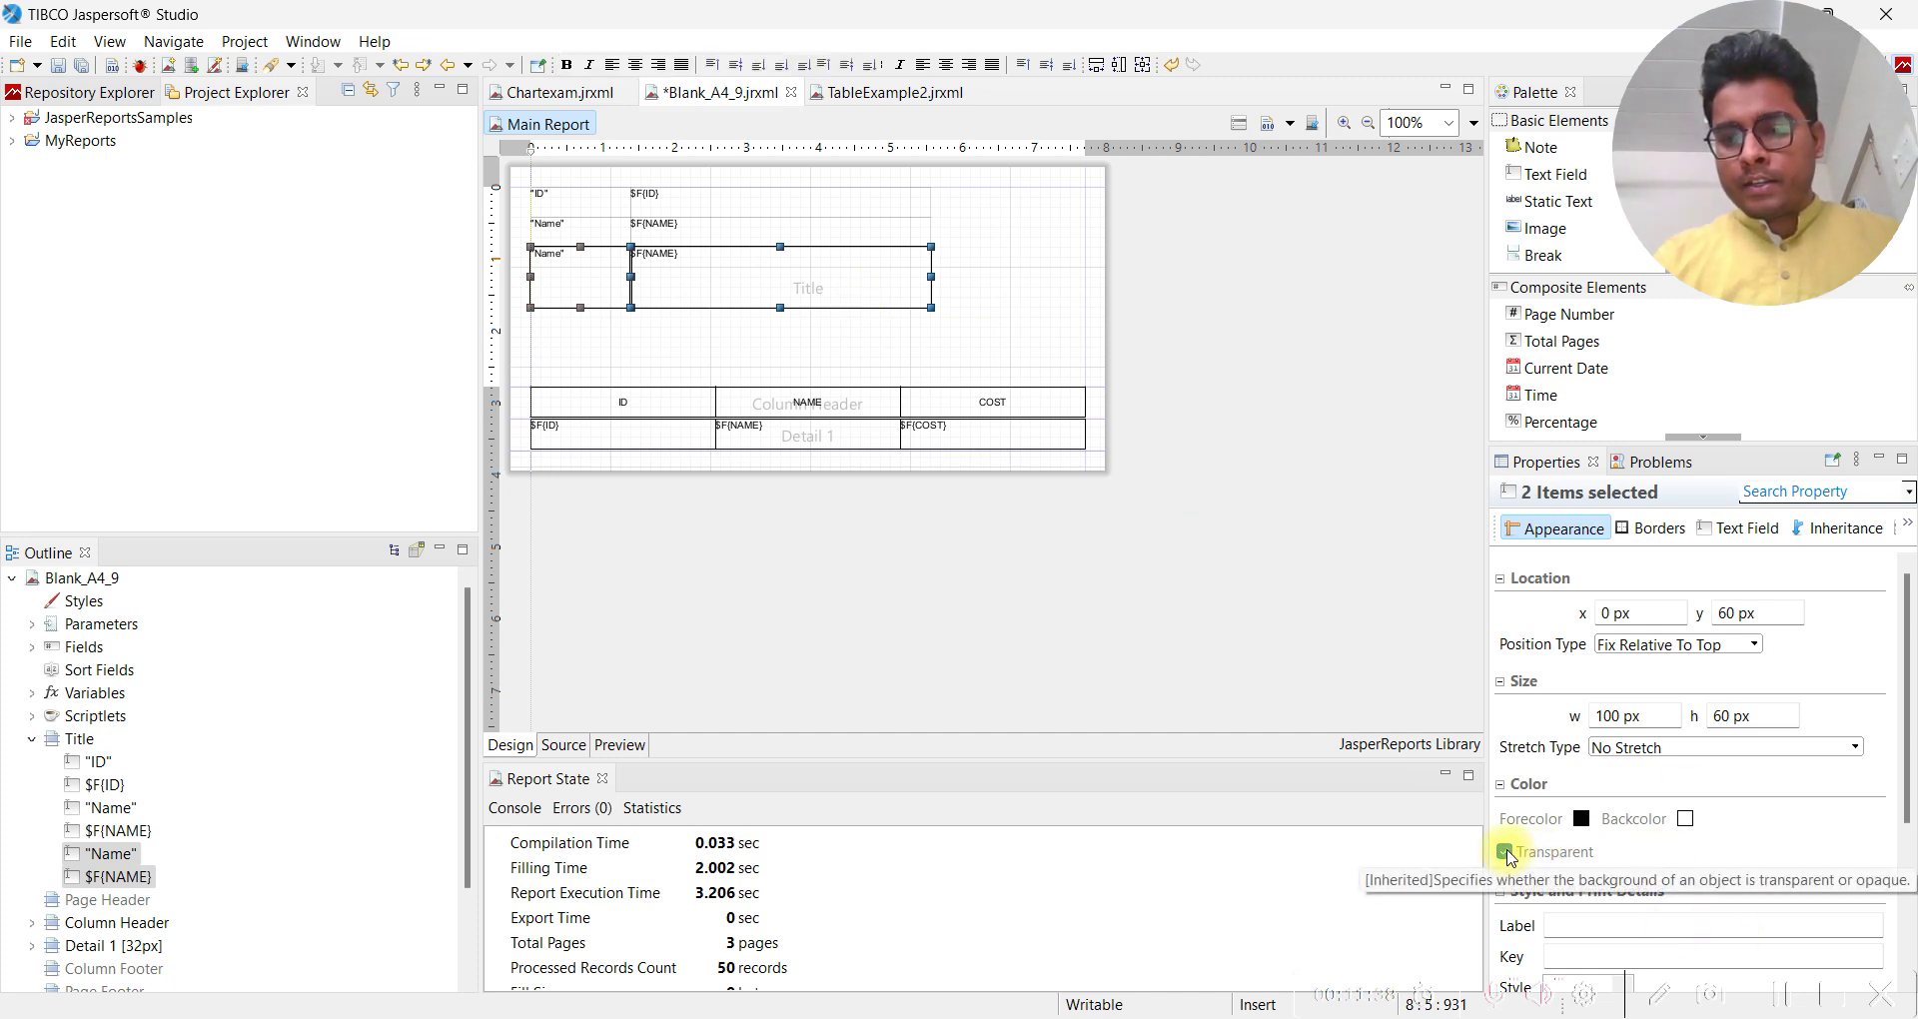
left_click(1506, 852)
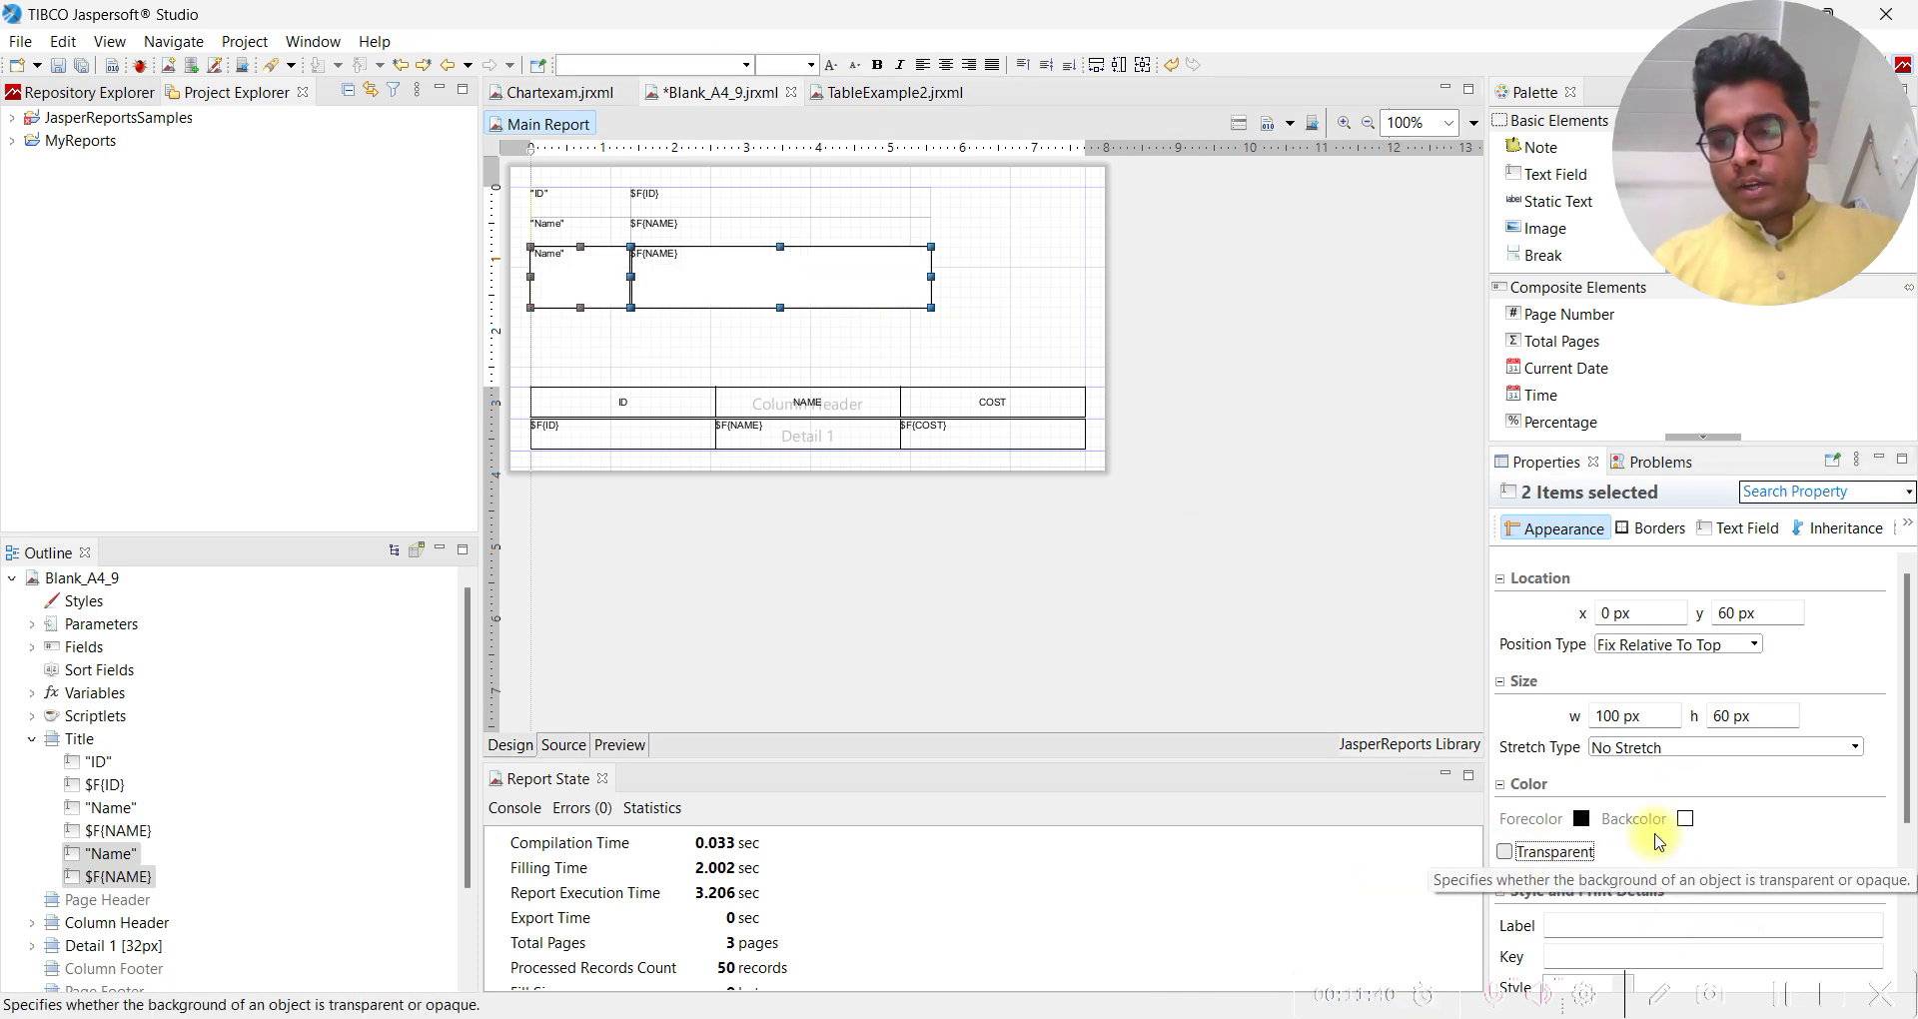
Try to give the third row's two text fields a yellow-green background color
left_click(1686, 819)
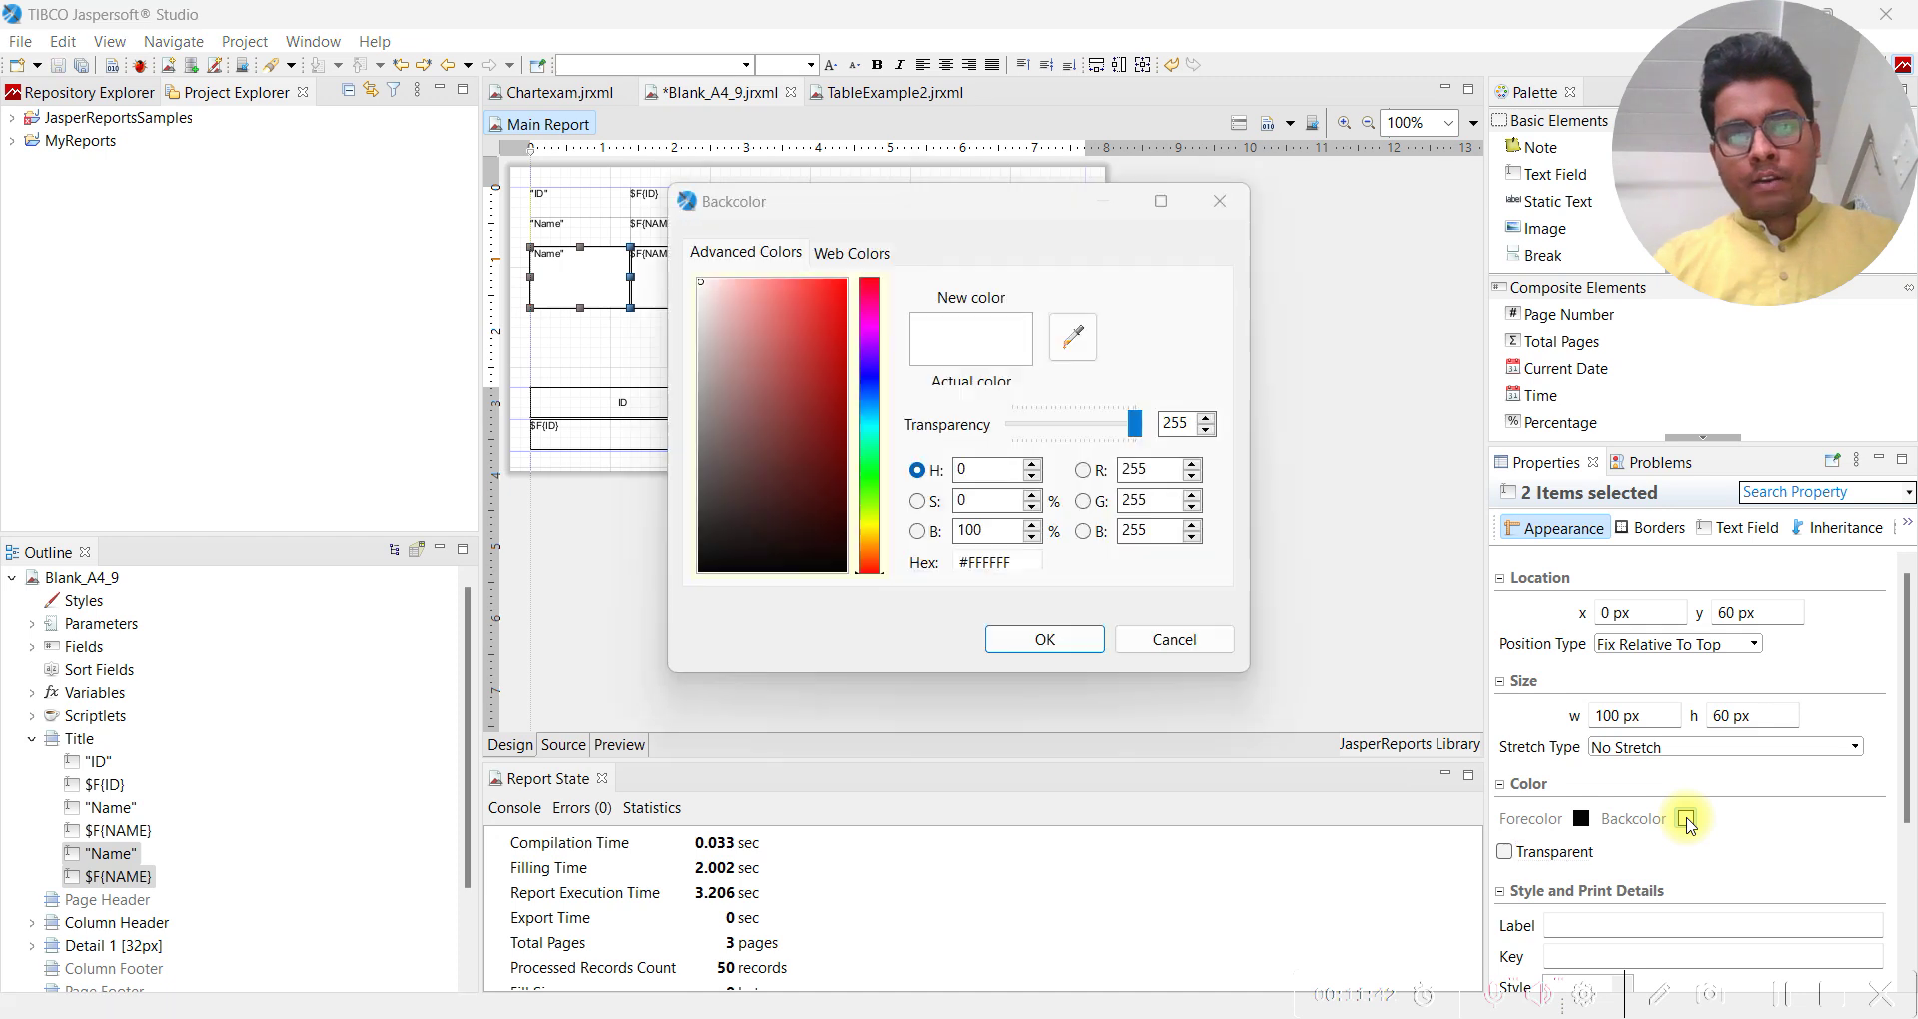
left_click(872, 504)
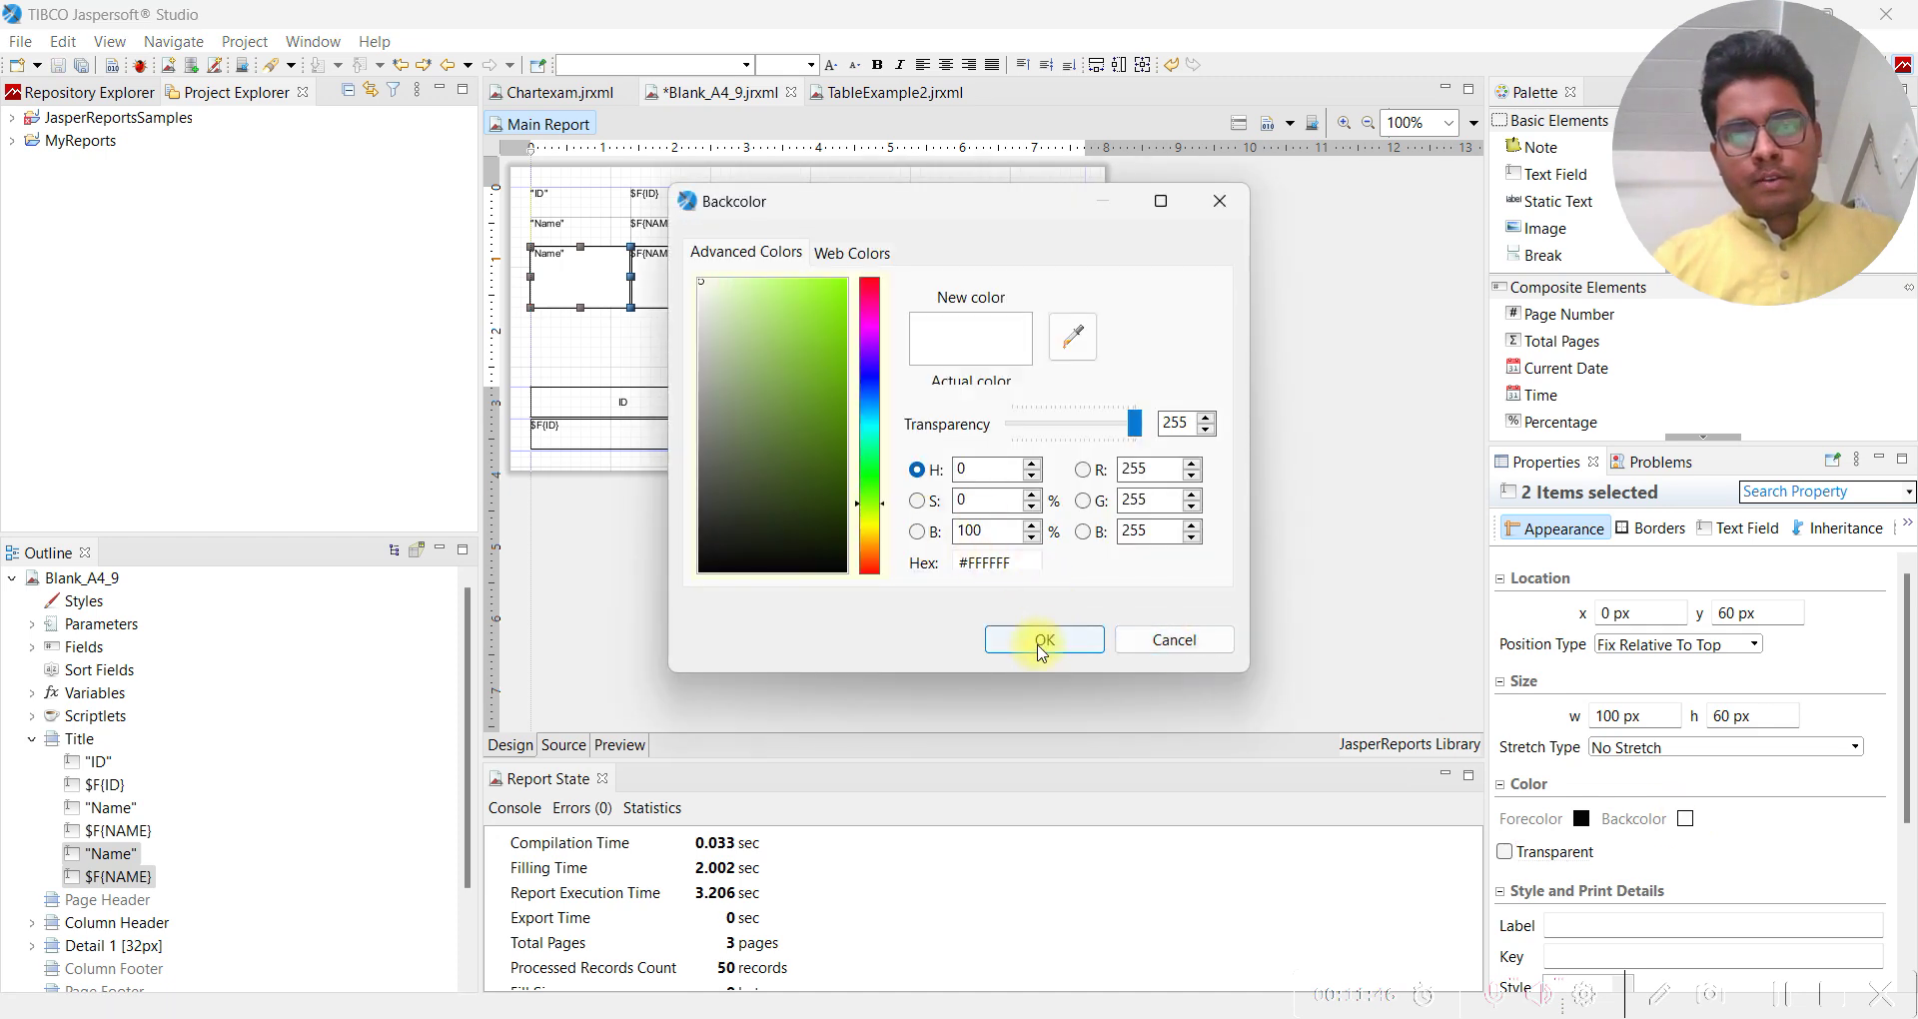
left_click(873, 530)
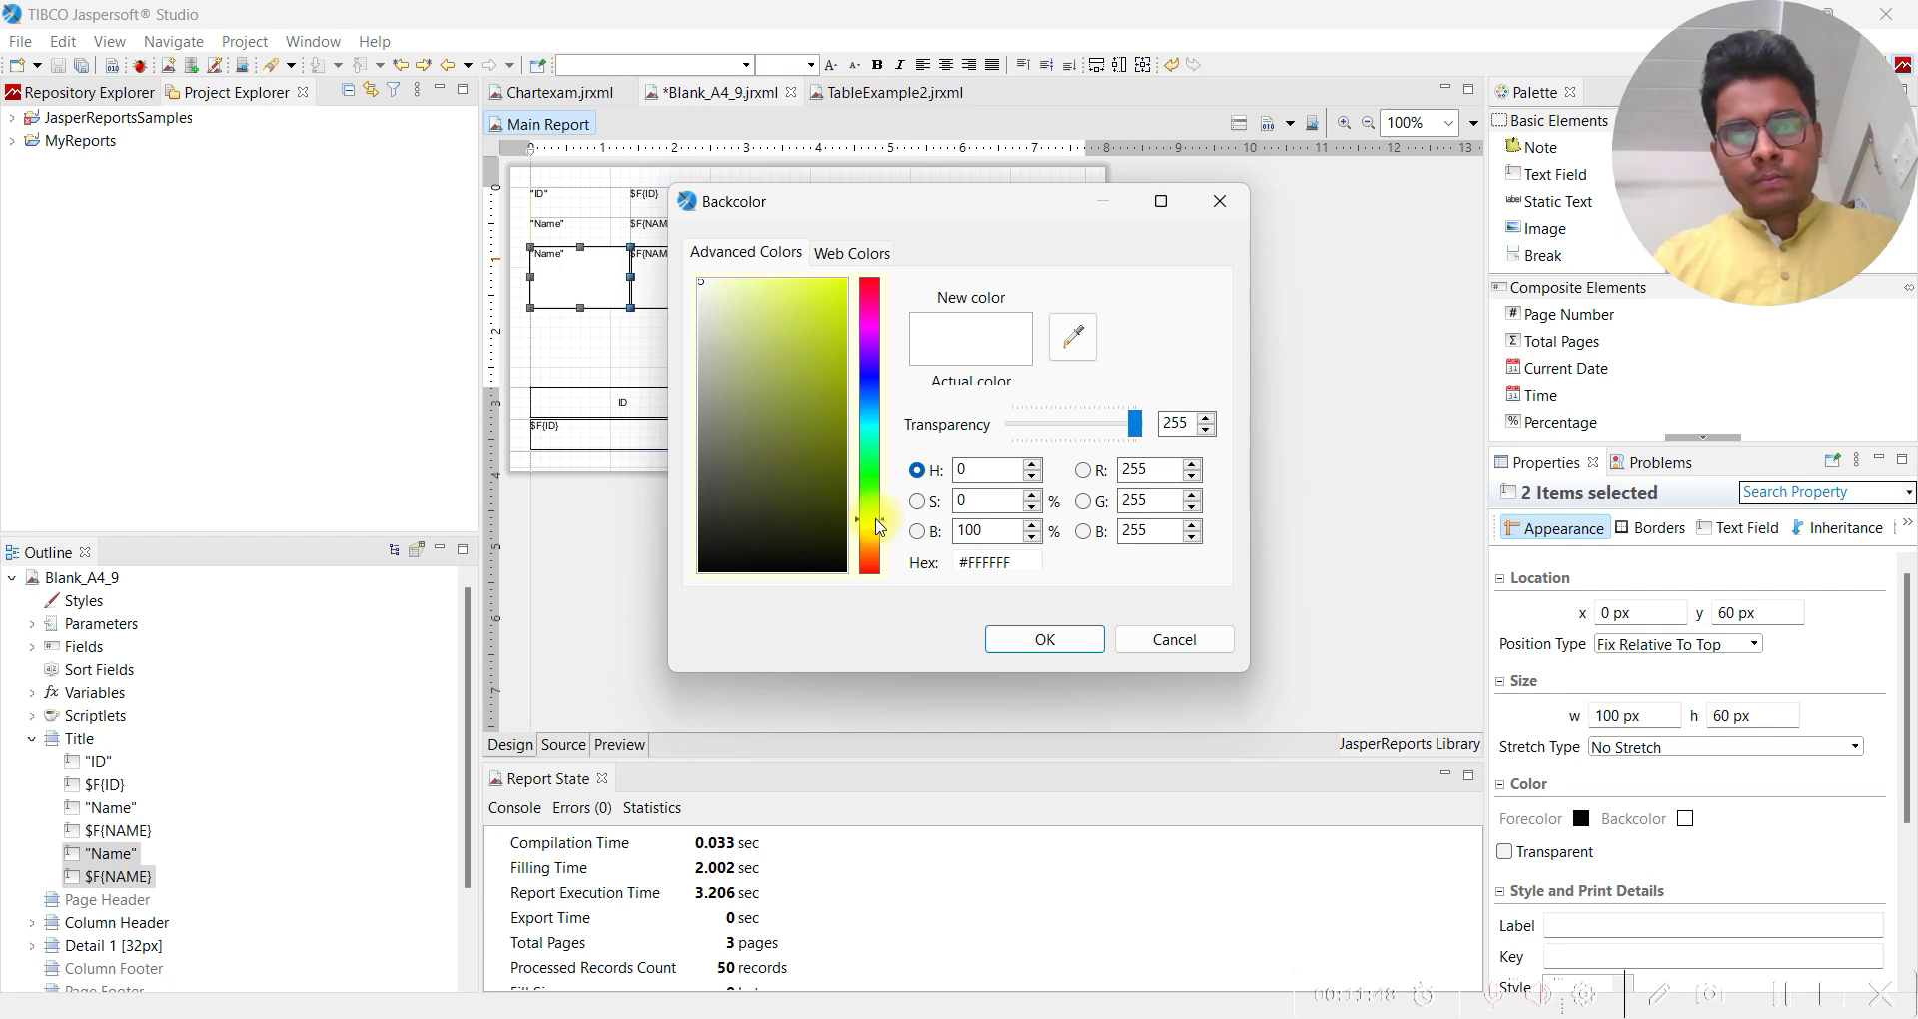
left_click(1049, 635)
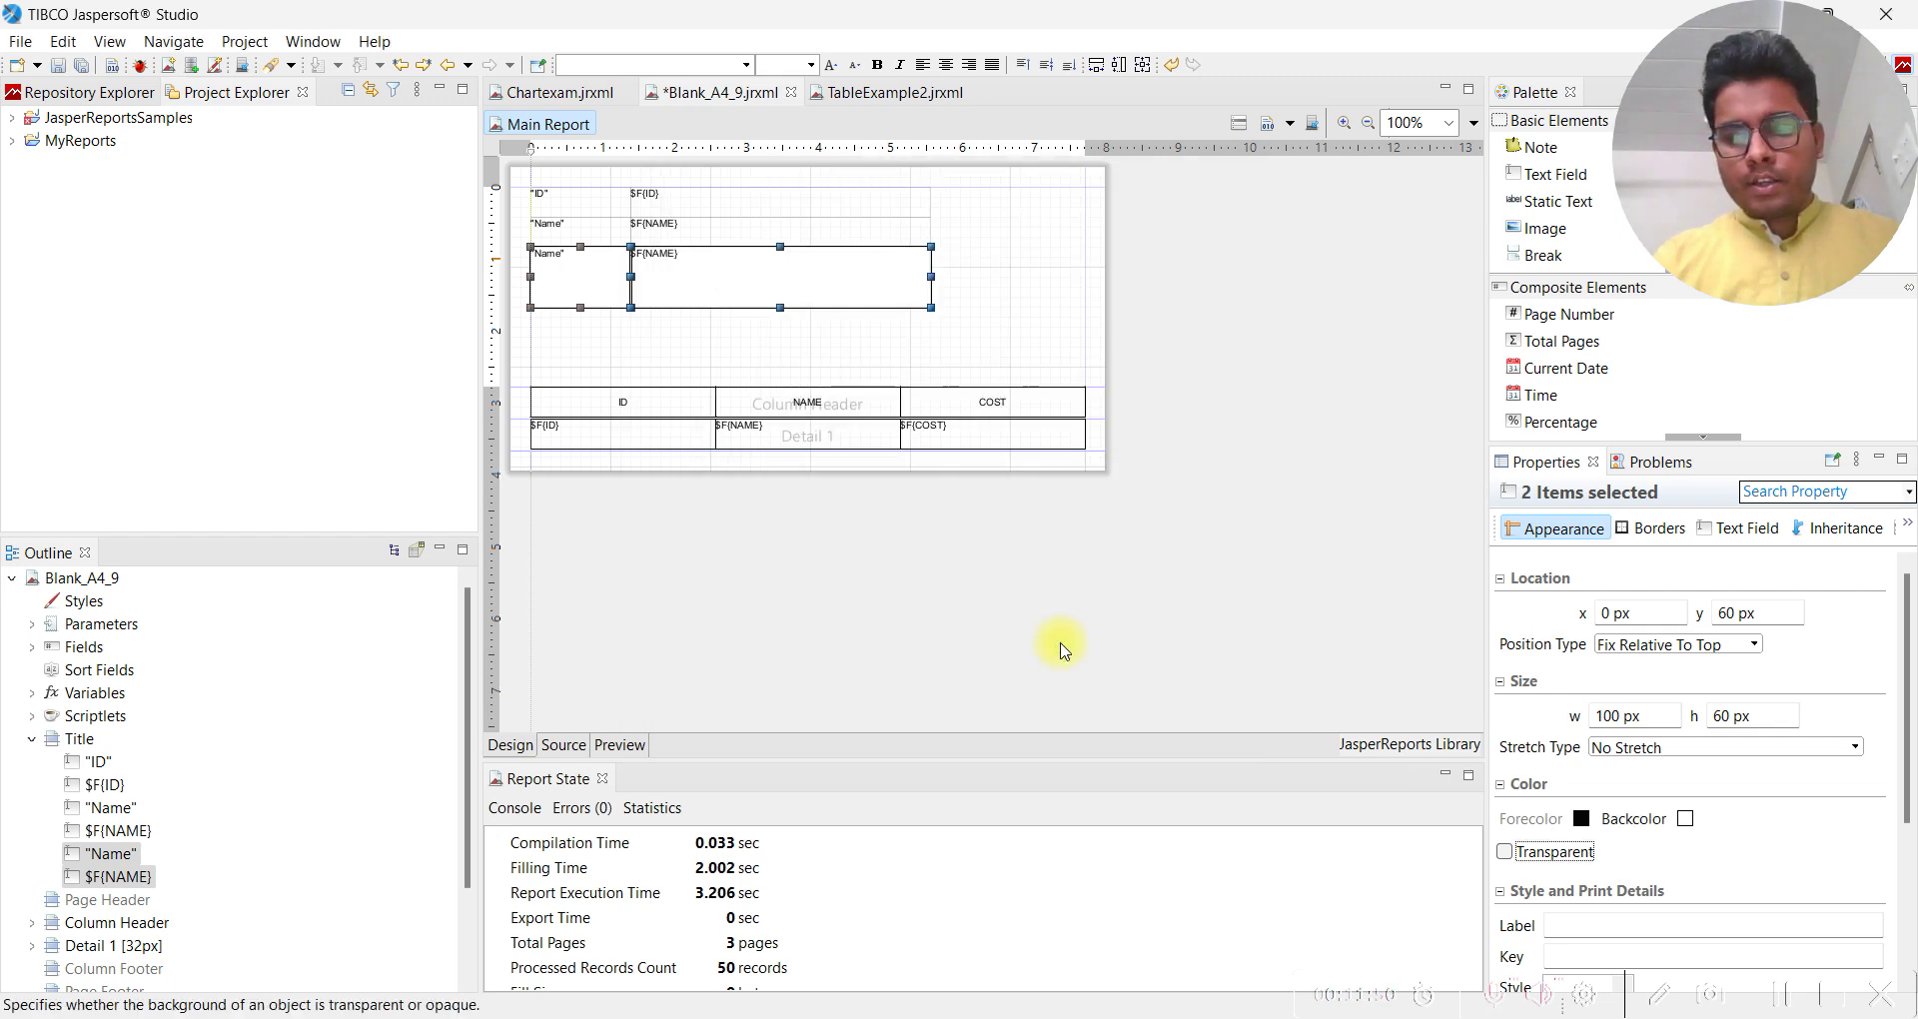
Set the backcolor of the third row's "Name" and $F{NAME} text fields to olive green #A8BF32 and preview the report
left_click(1686, 820)
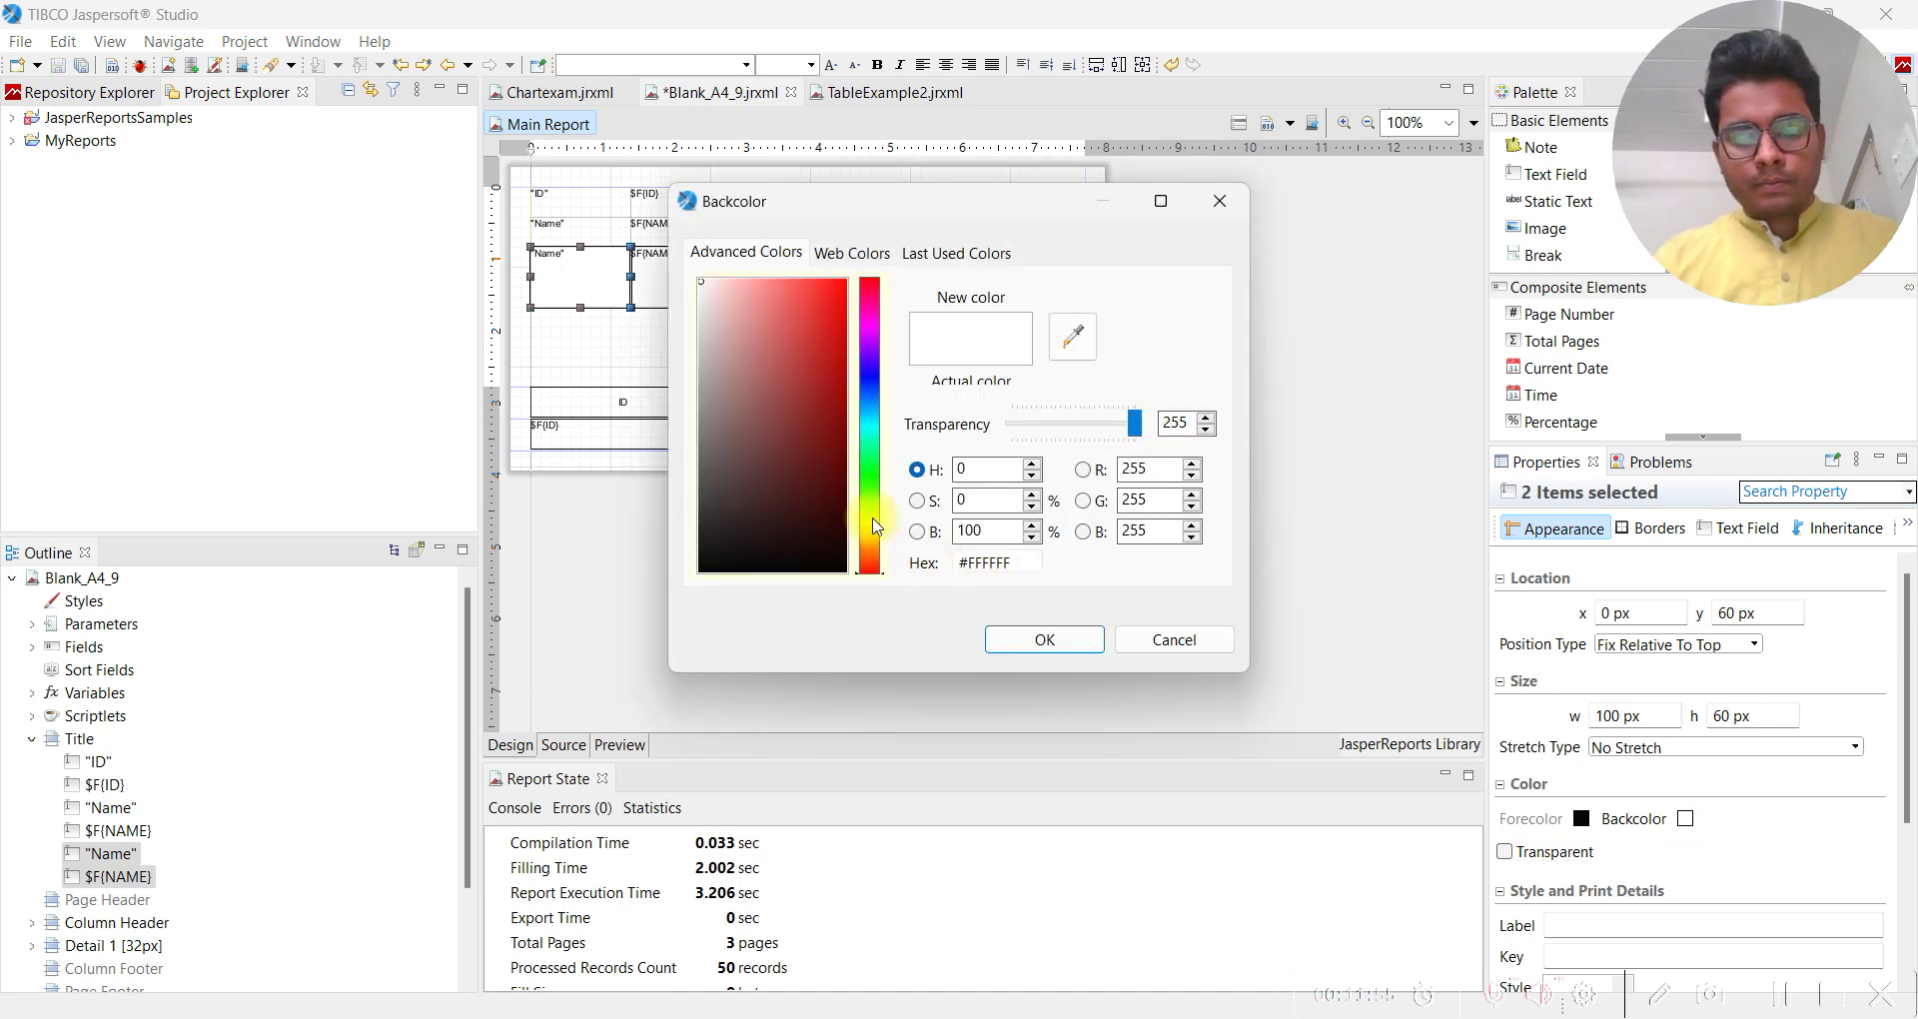
left_click(872, 518)
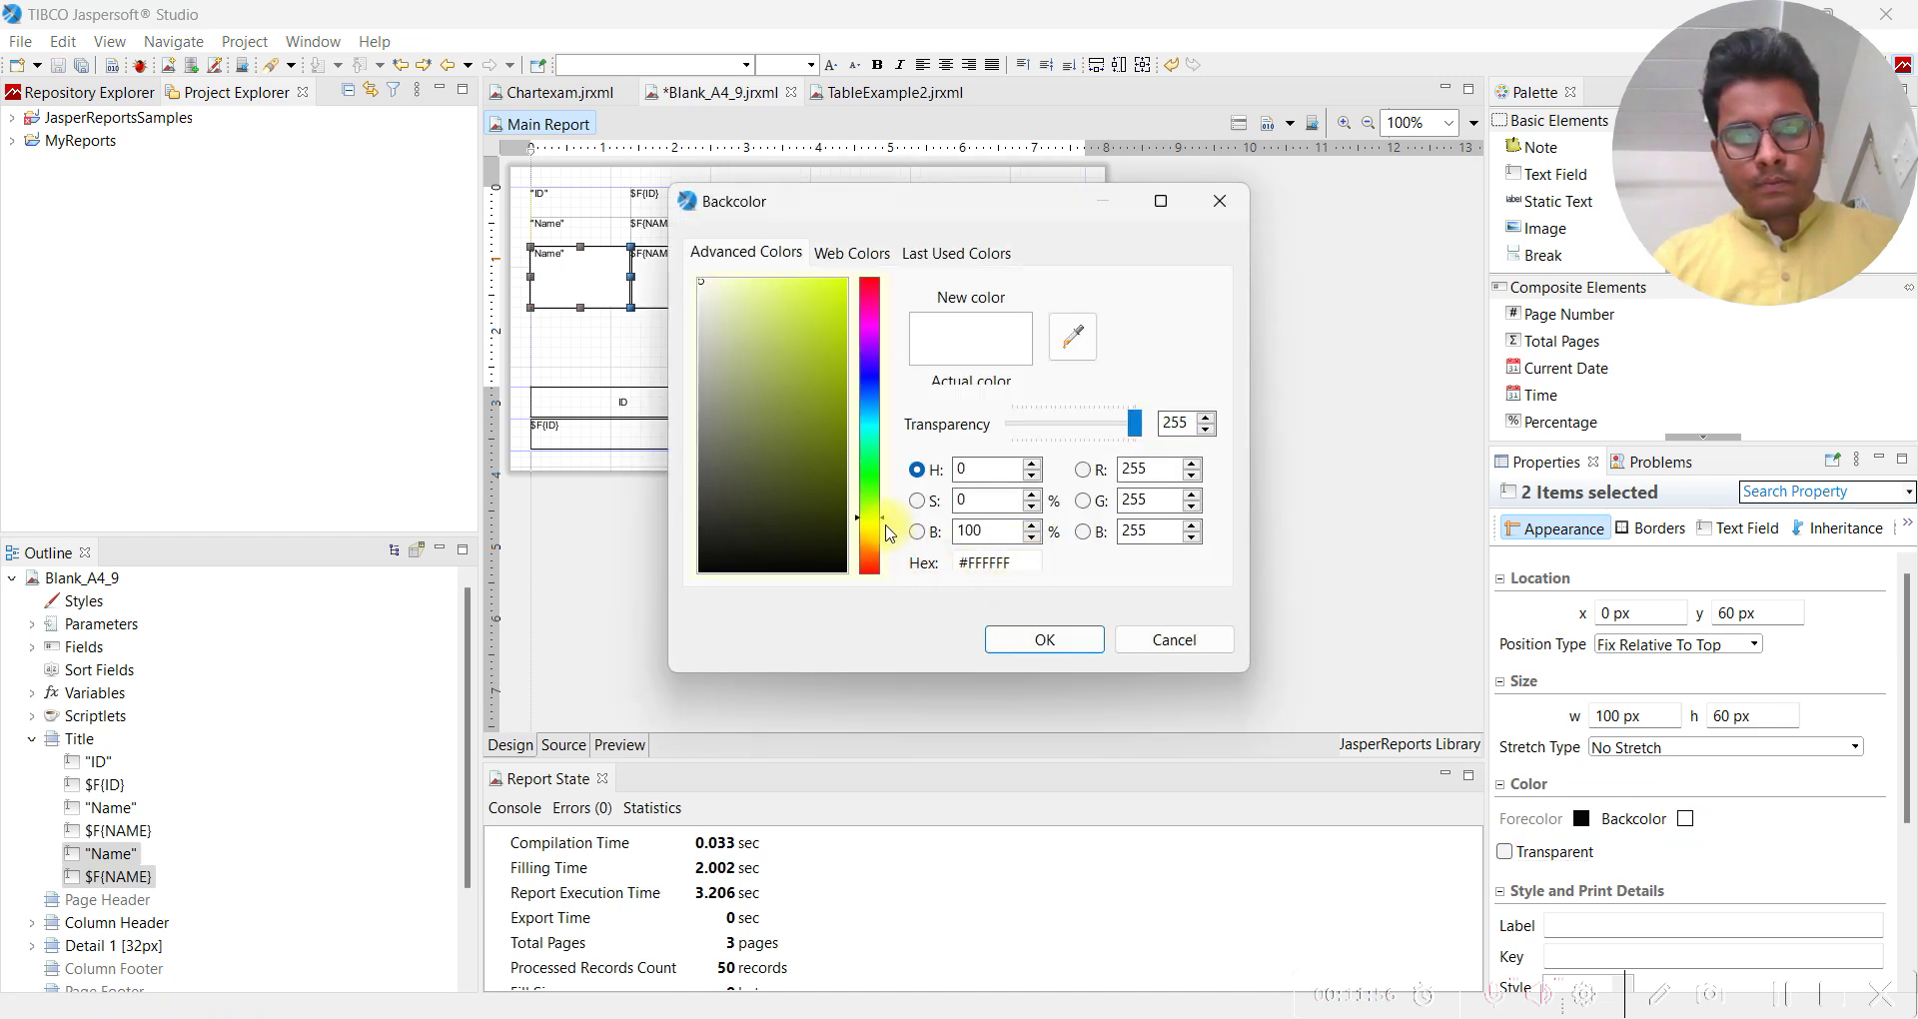
left_click(818, 456)
mouse_move(818, 454)
left_mouse_down()
mouse_move(831, 393)
mouse_move(810, 355)
left_mouse_up()
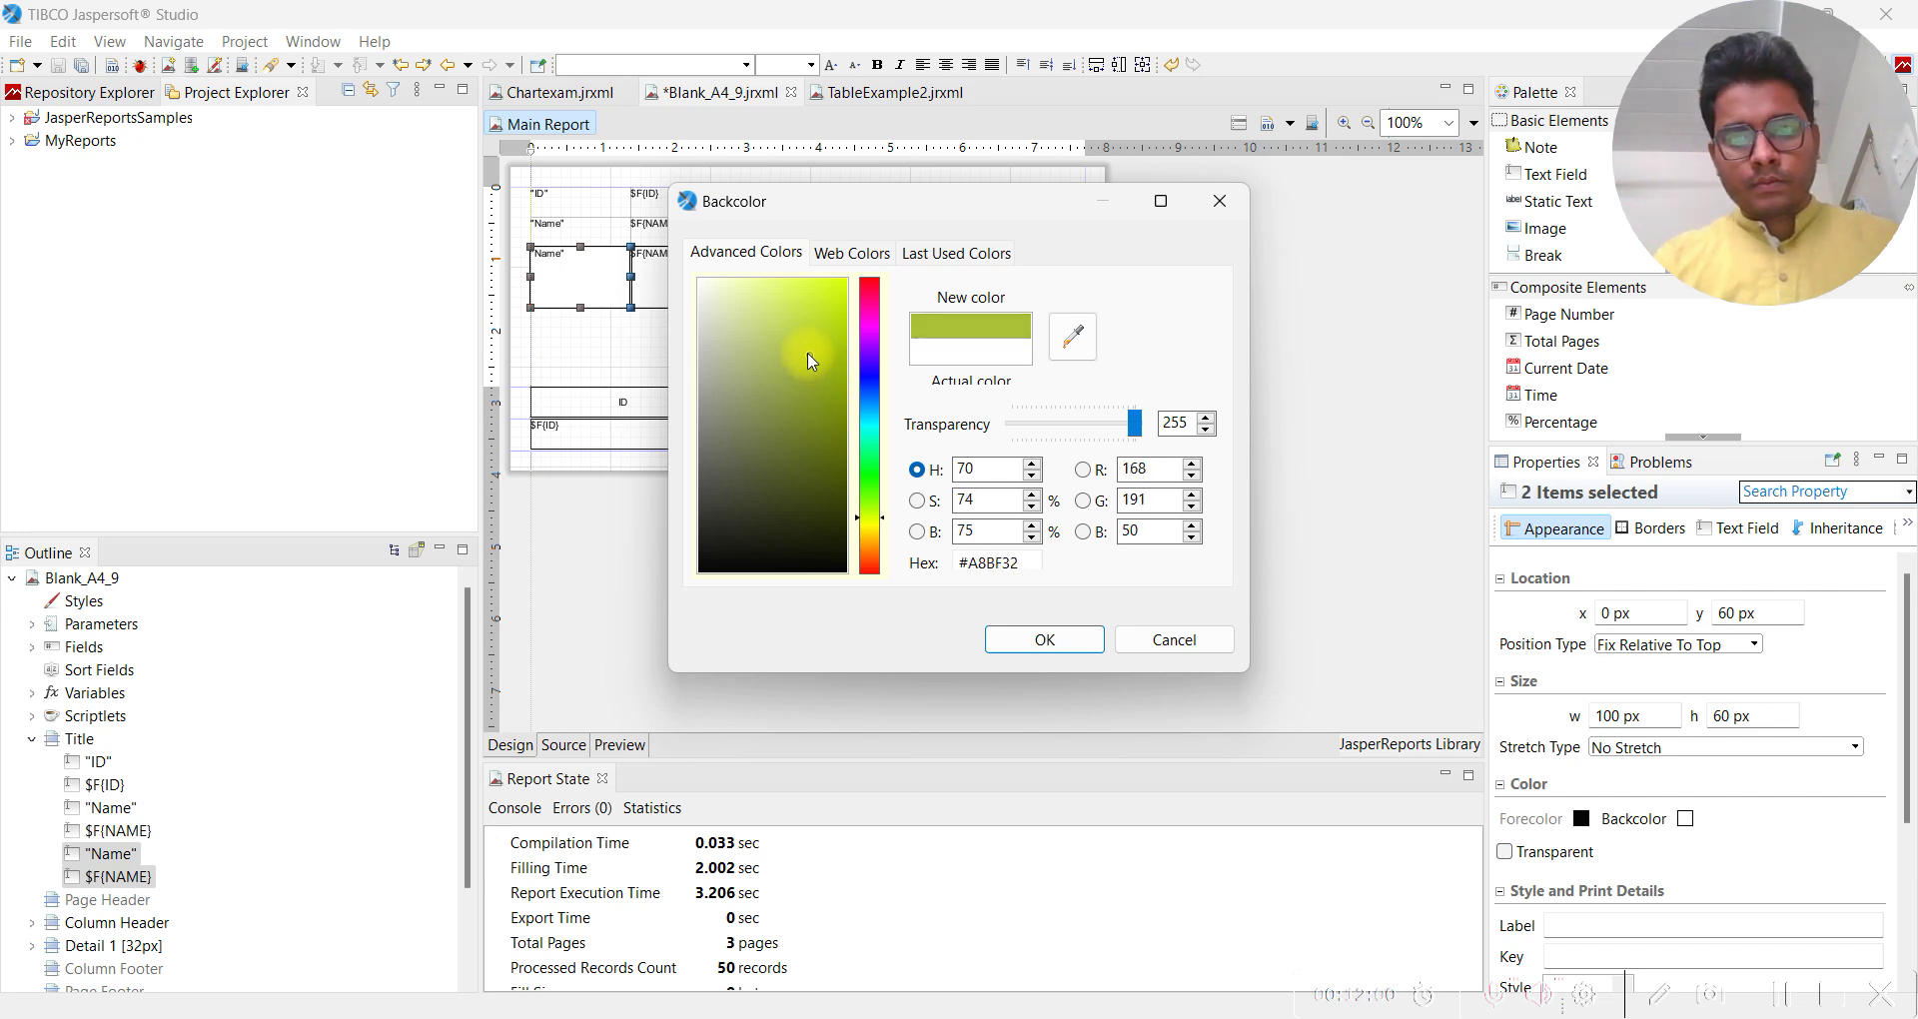
left_click(1039, 641)
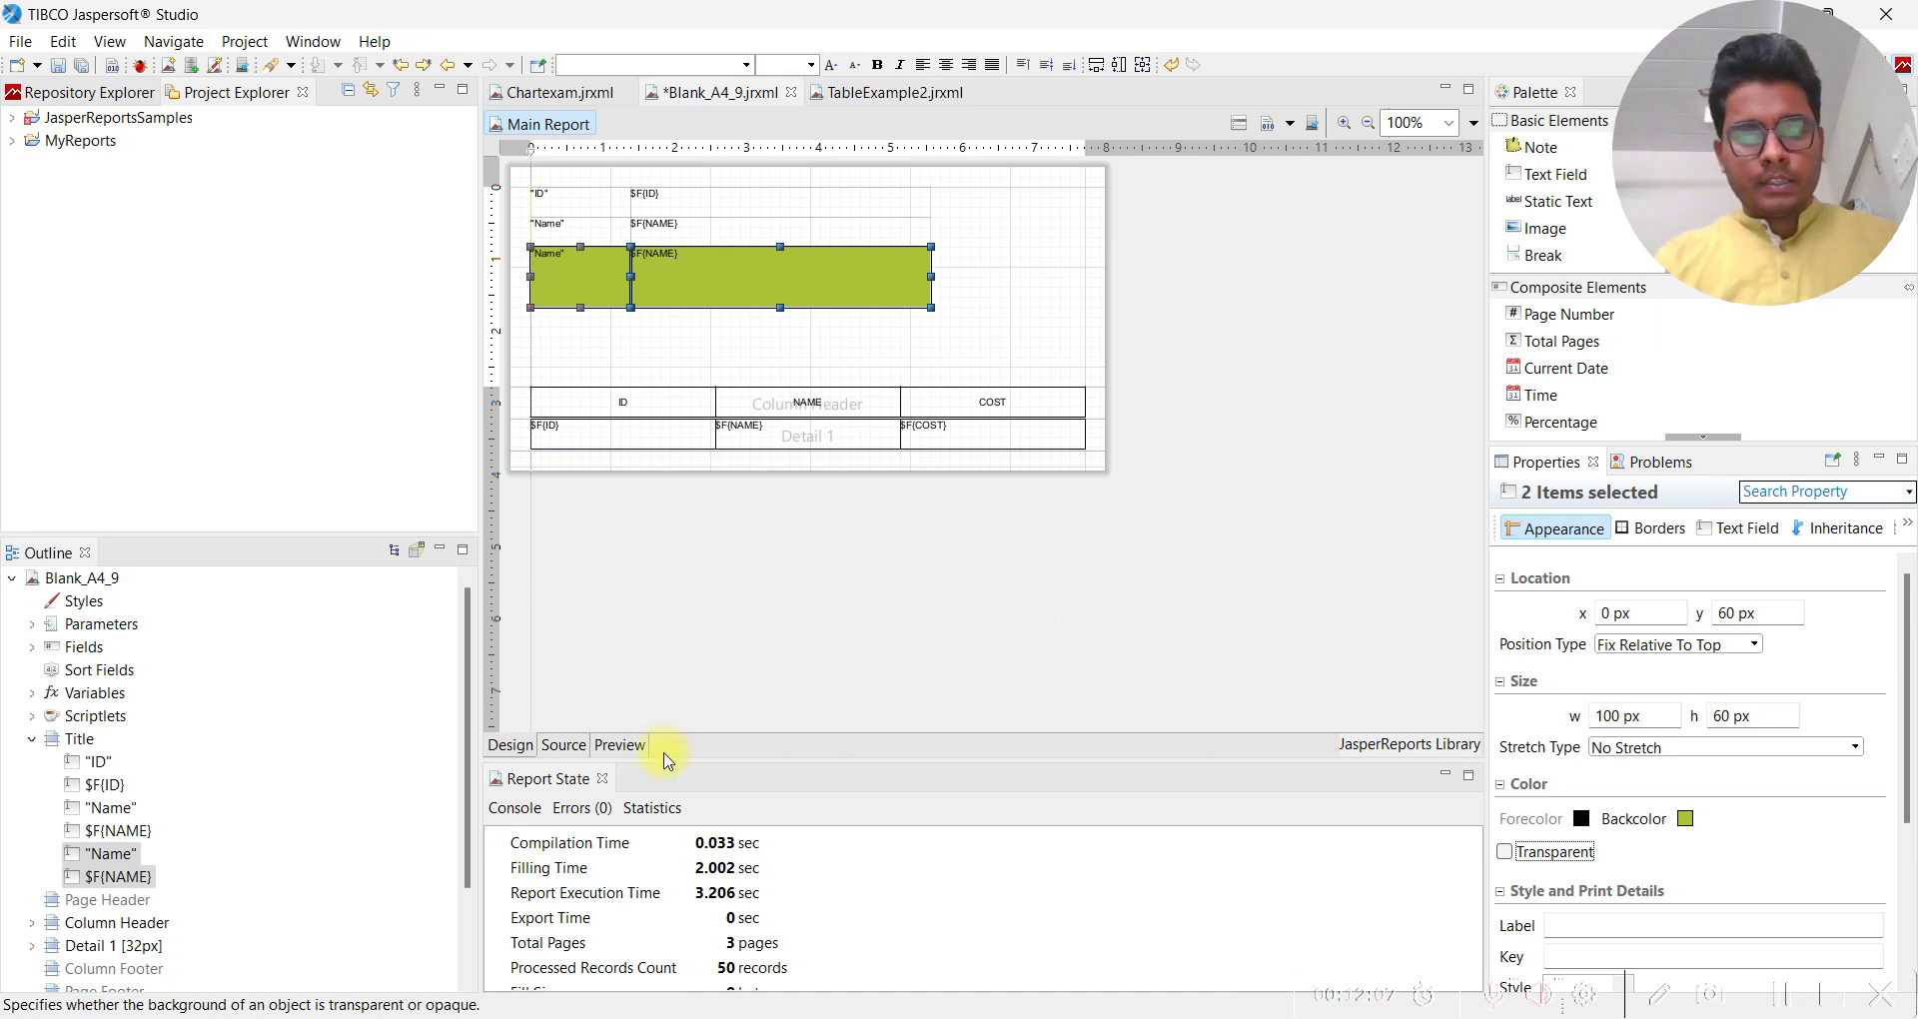
left_click(620, 747)
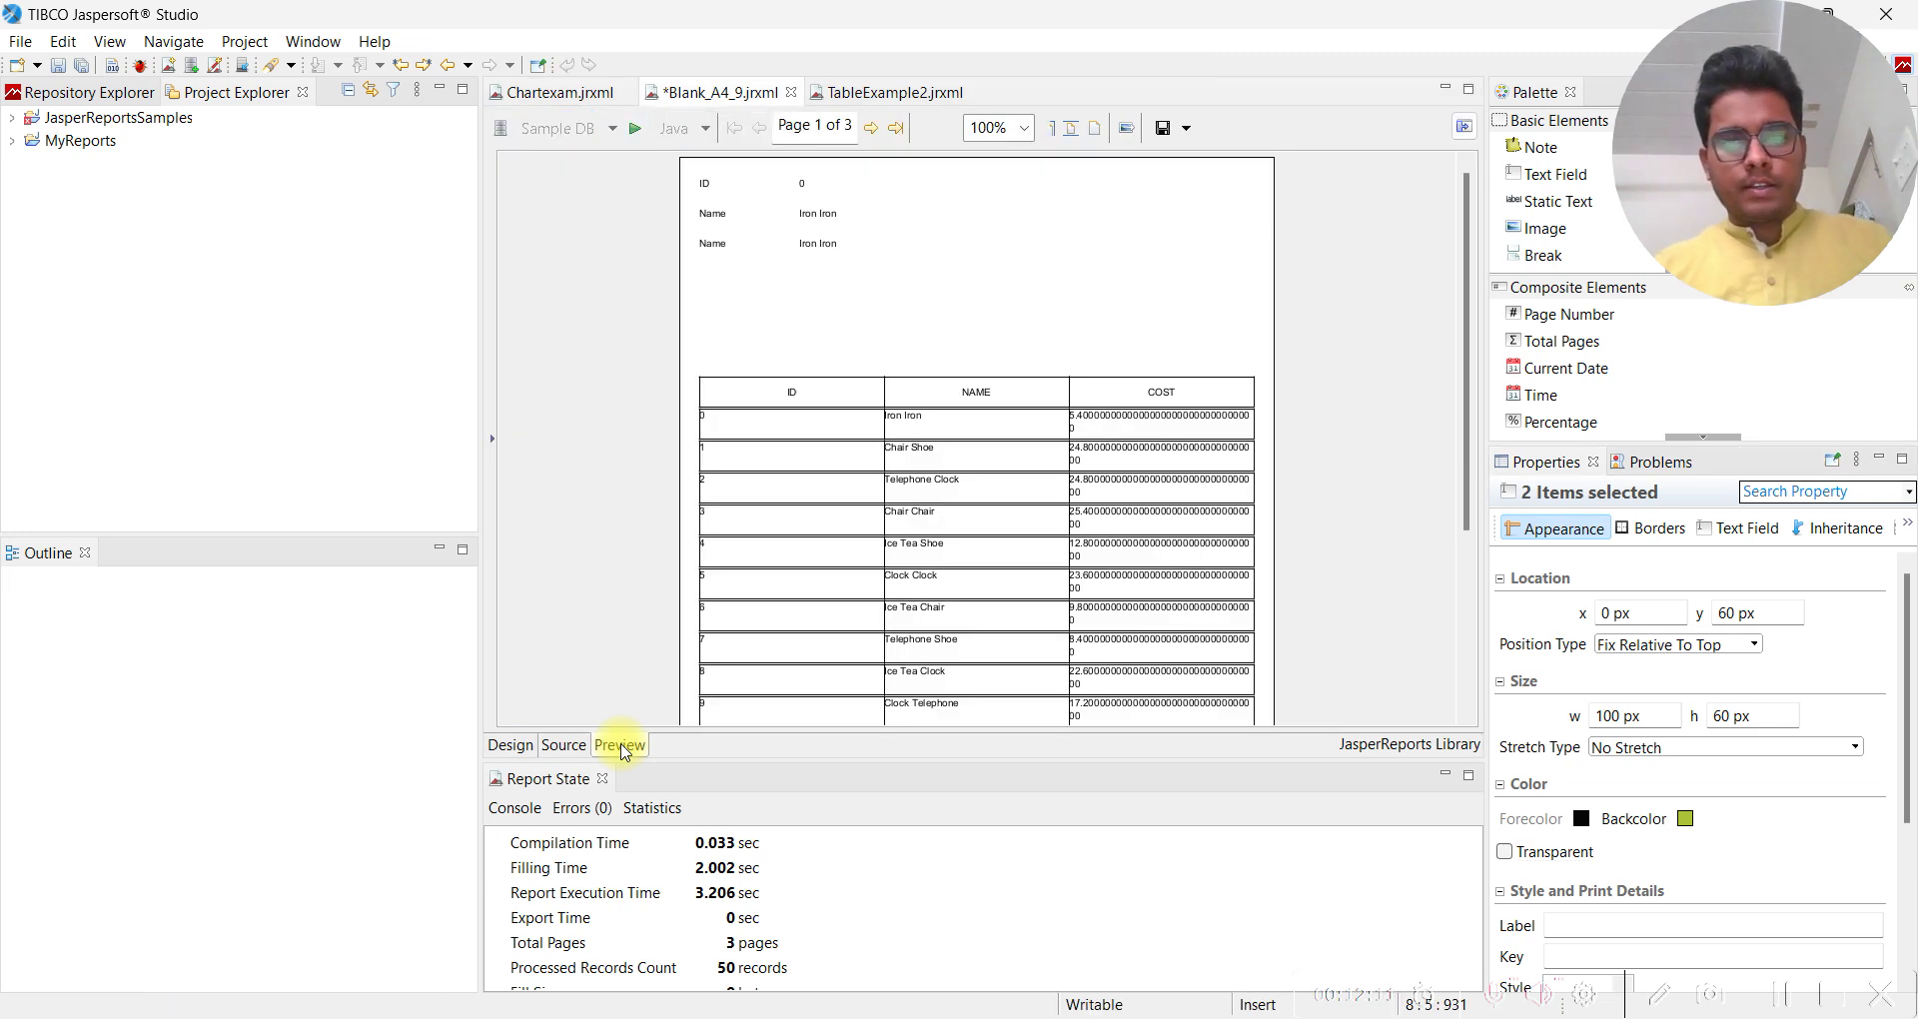
left_click(620, 747)
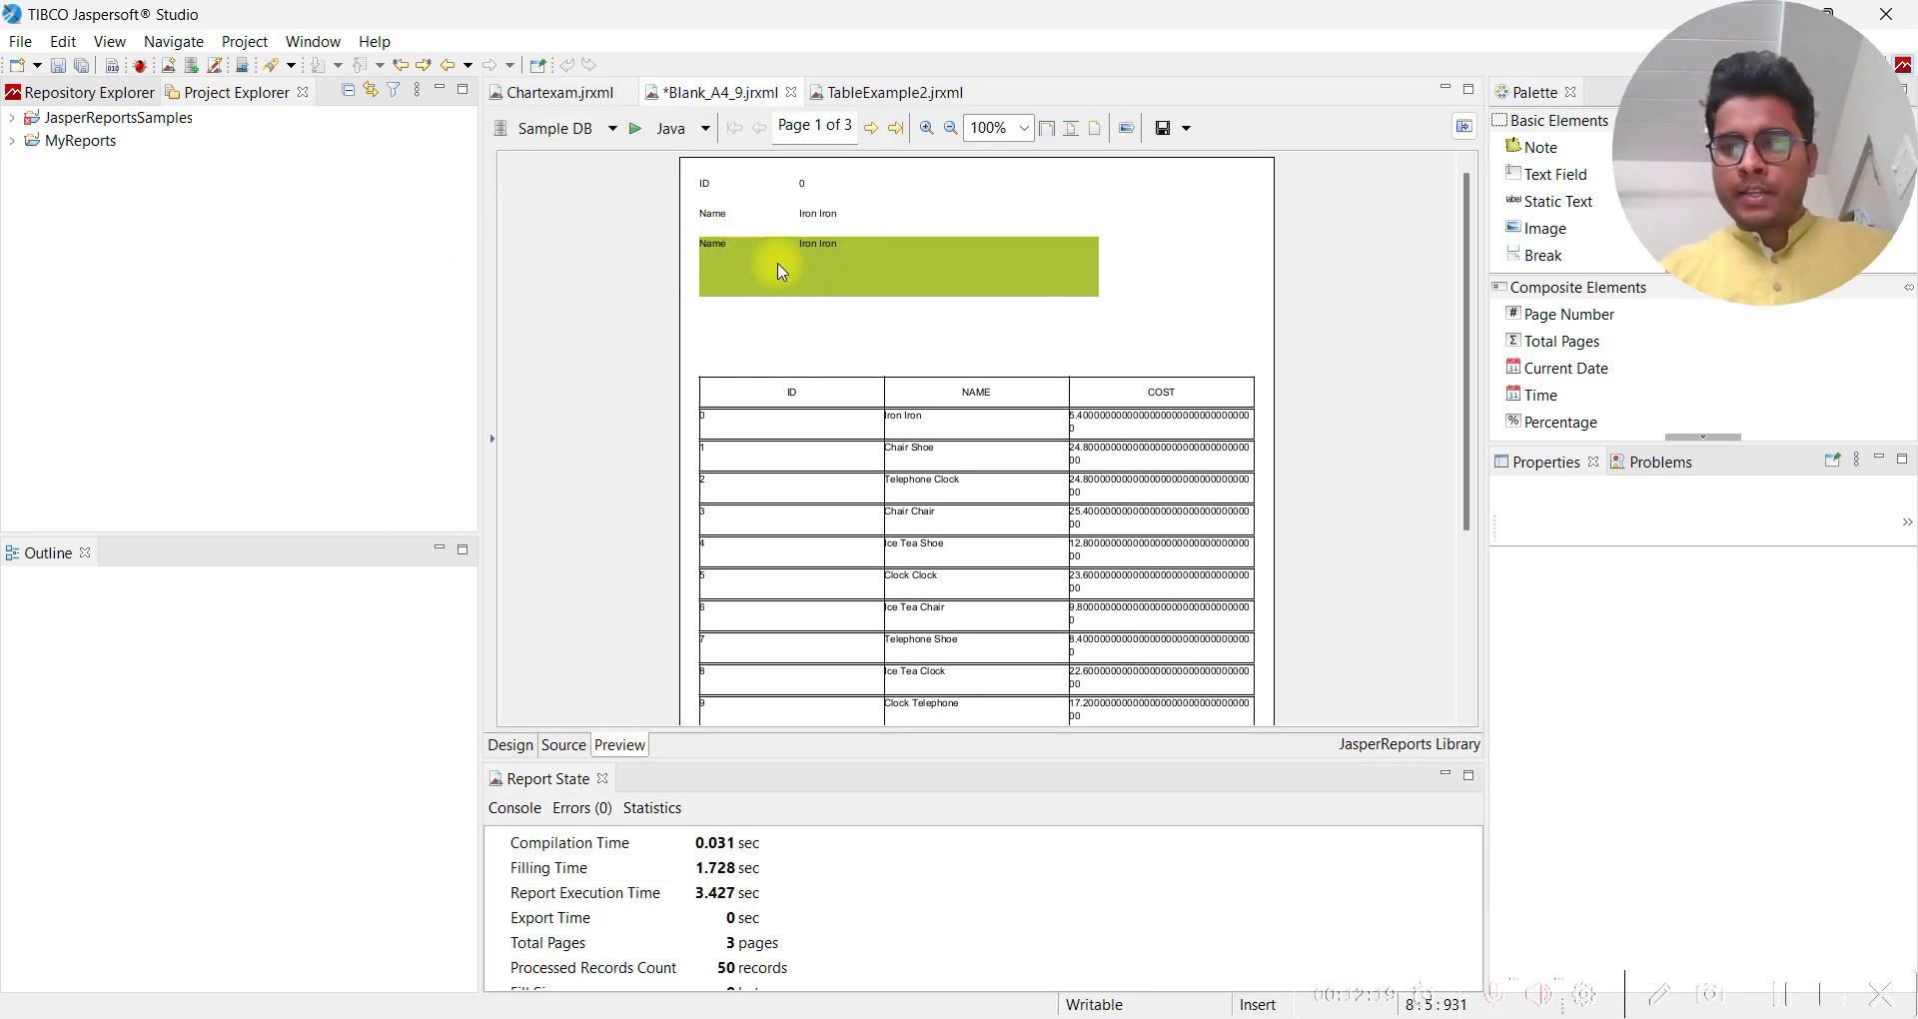
Back in the report design, center the text of the two green third-row fields horizontally and align it vertically to the middle
left_click(510, 745)
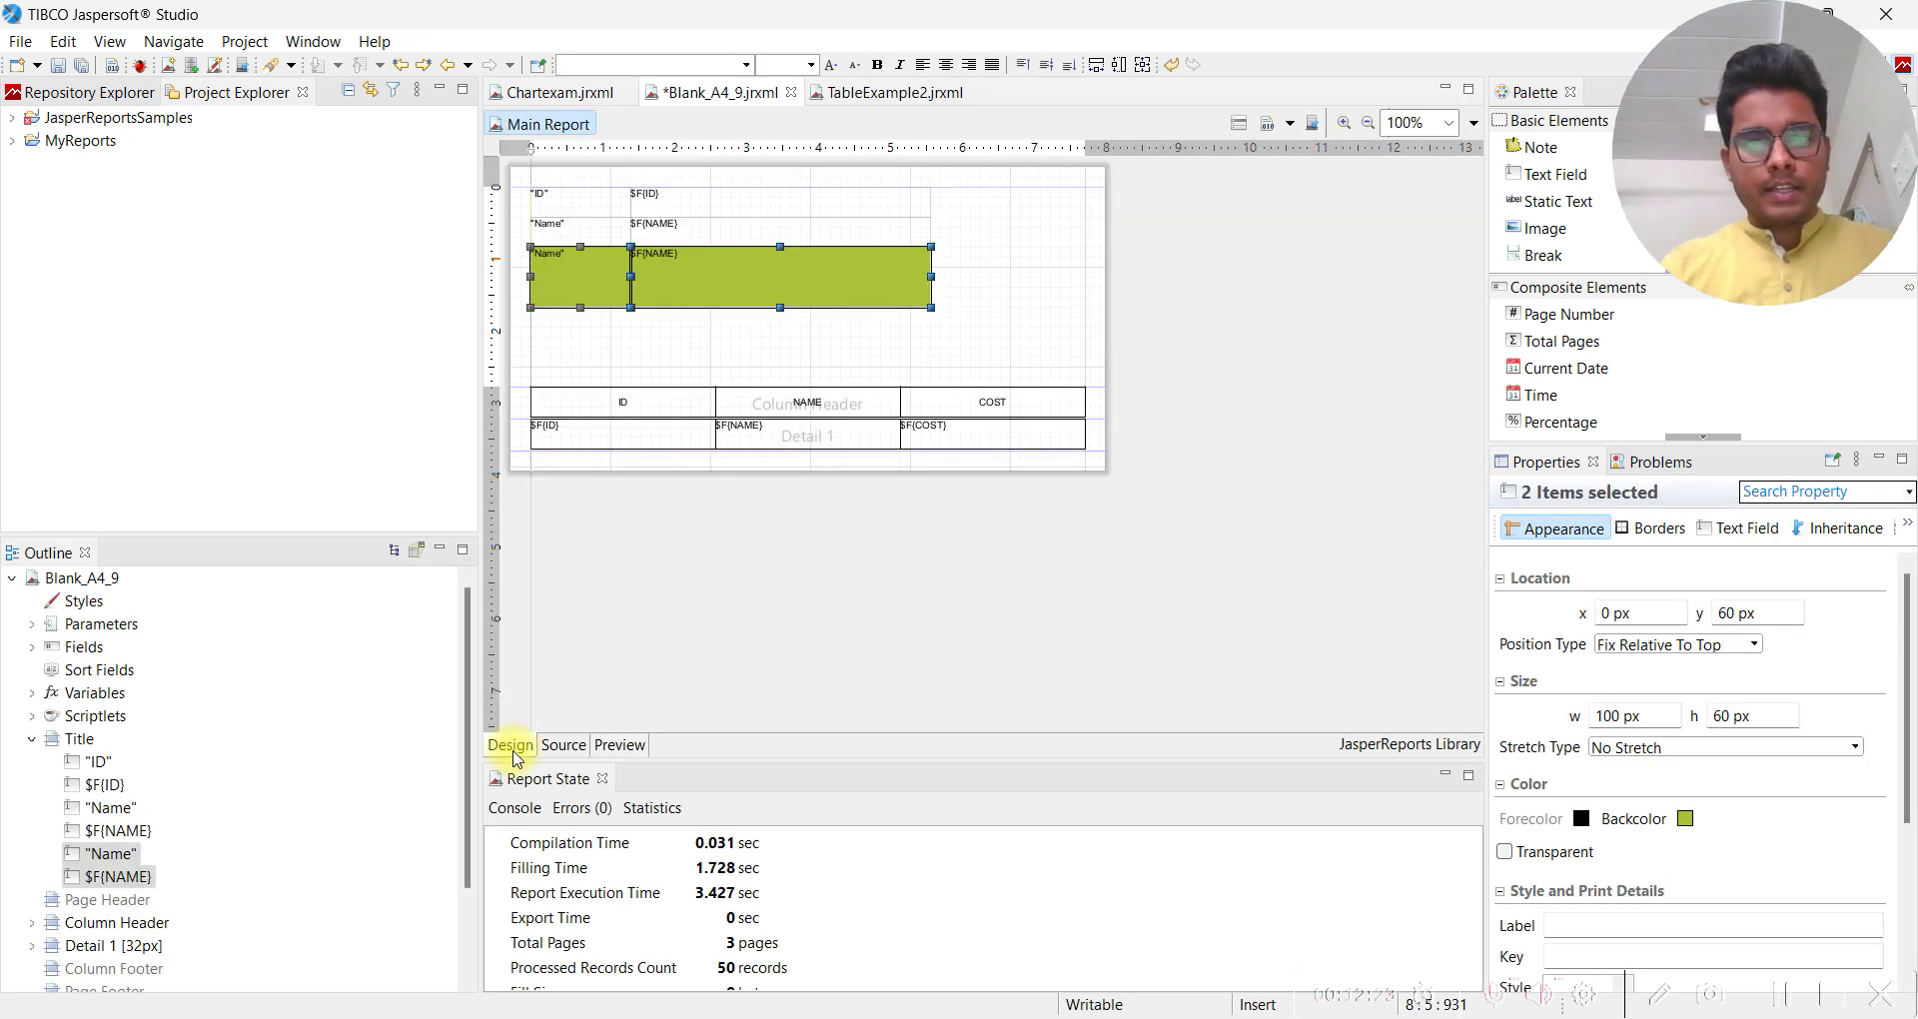
left_click(945, 68)
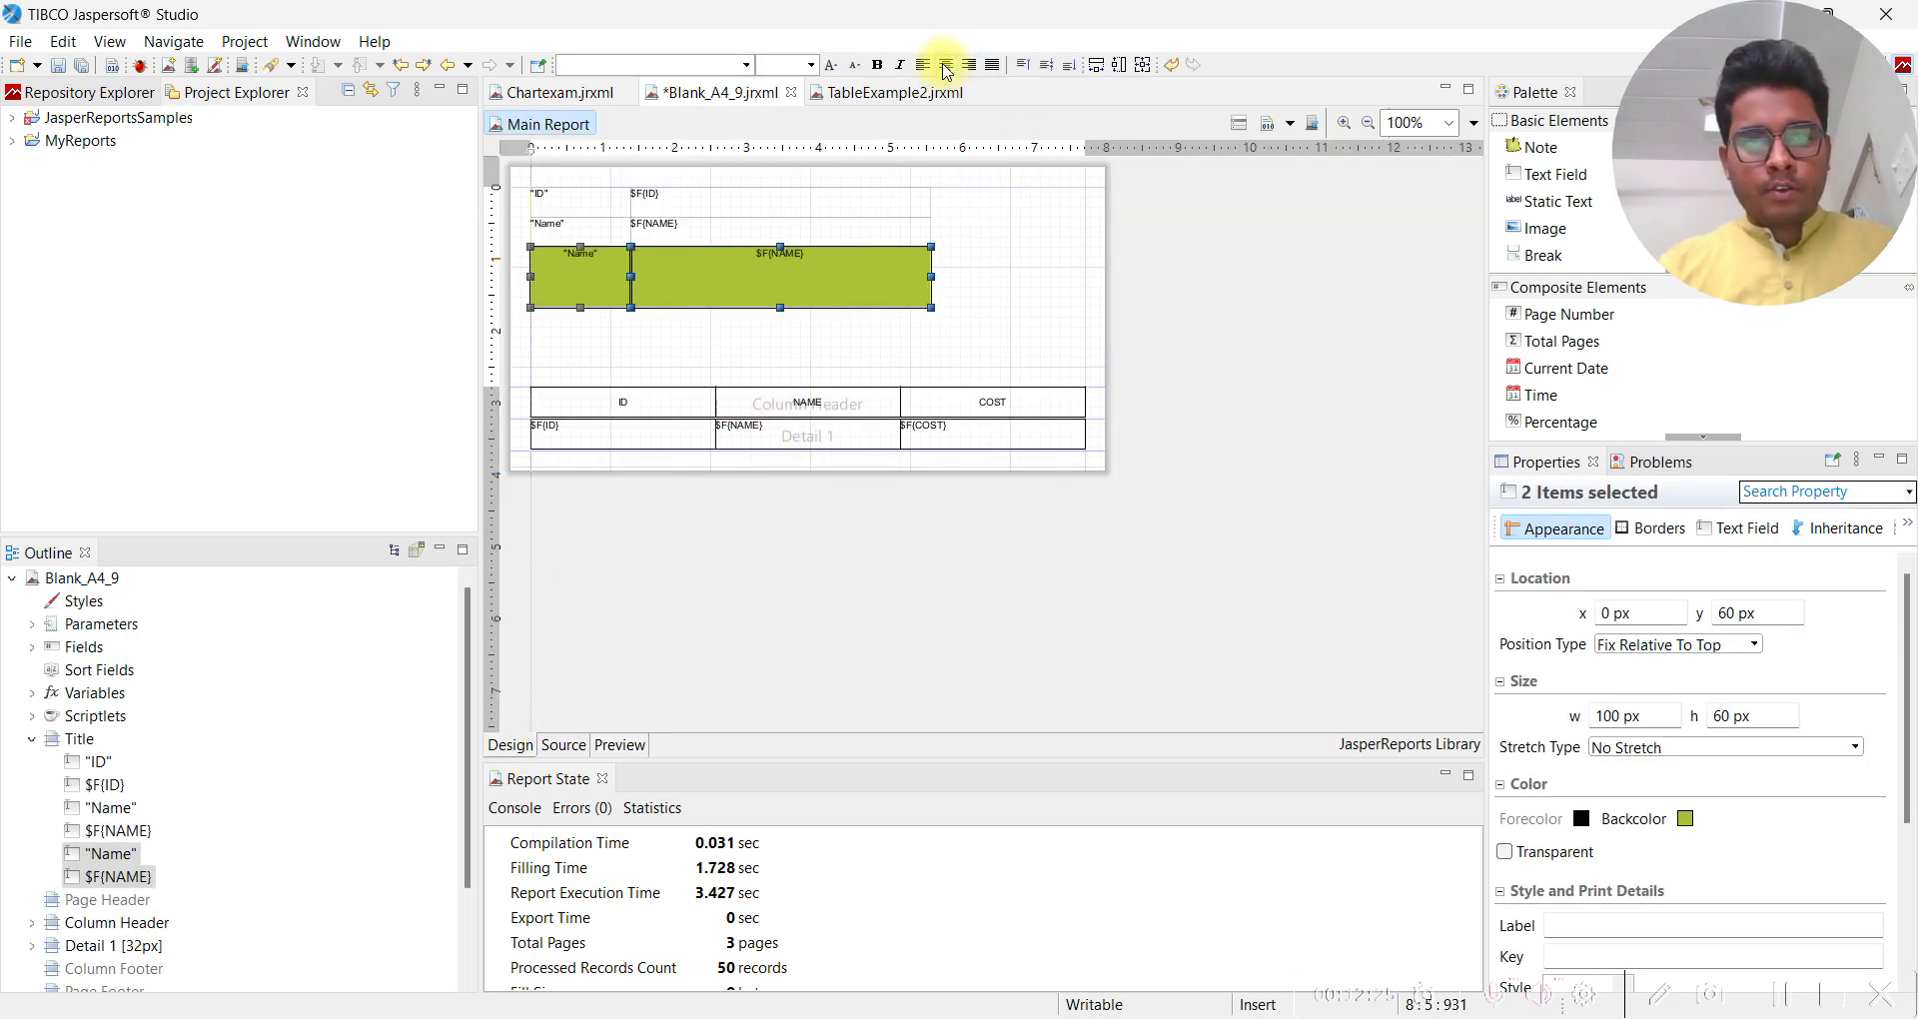
left_click(1054, 68)
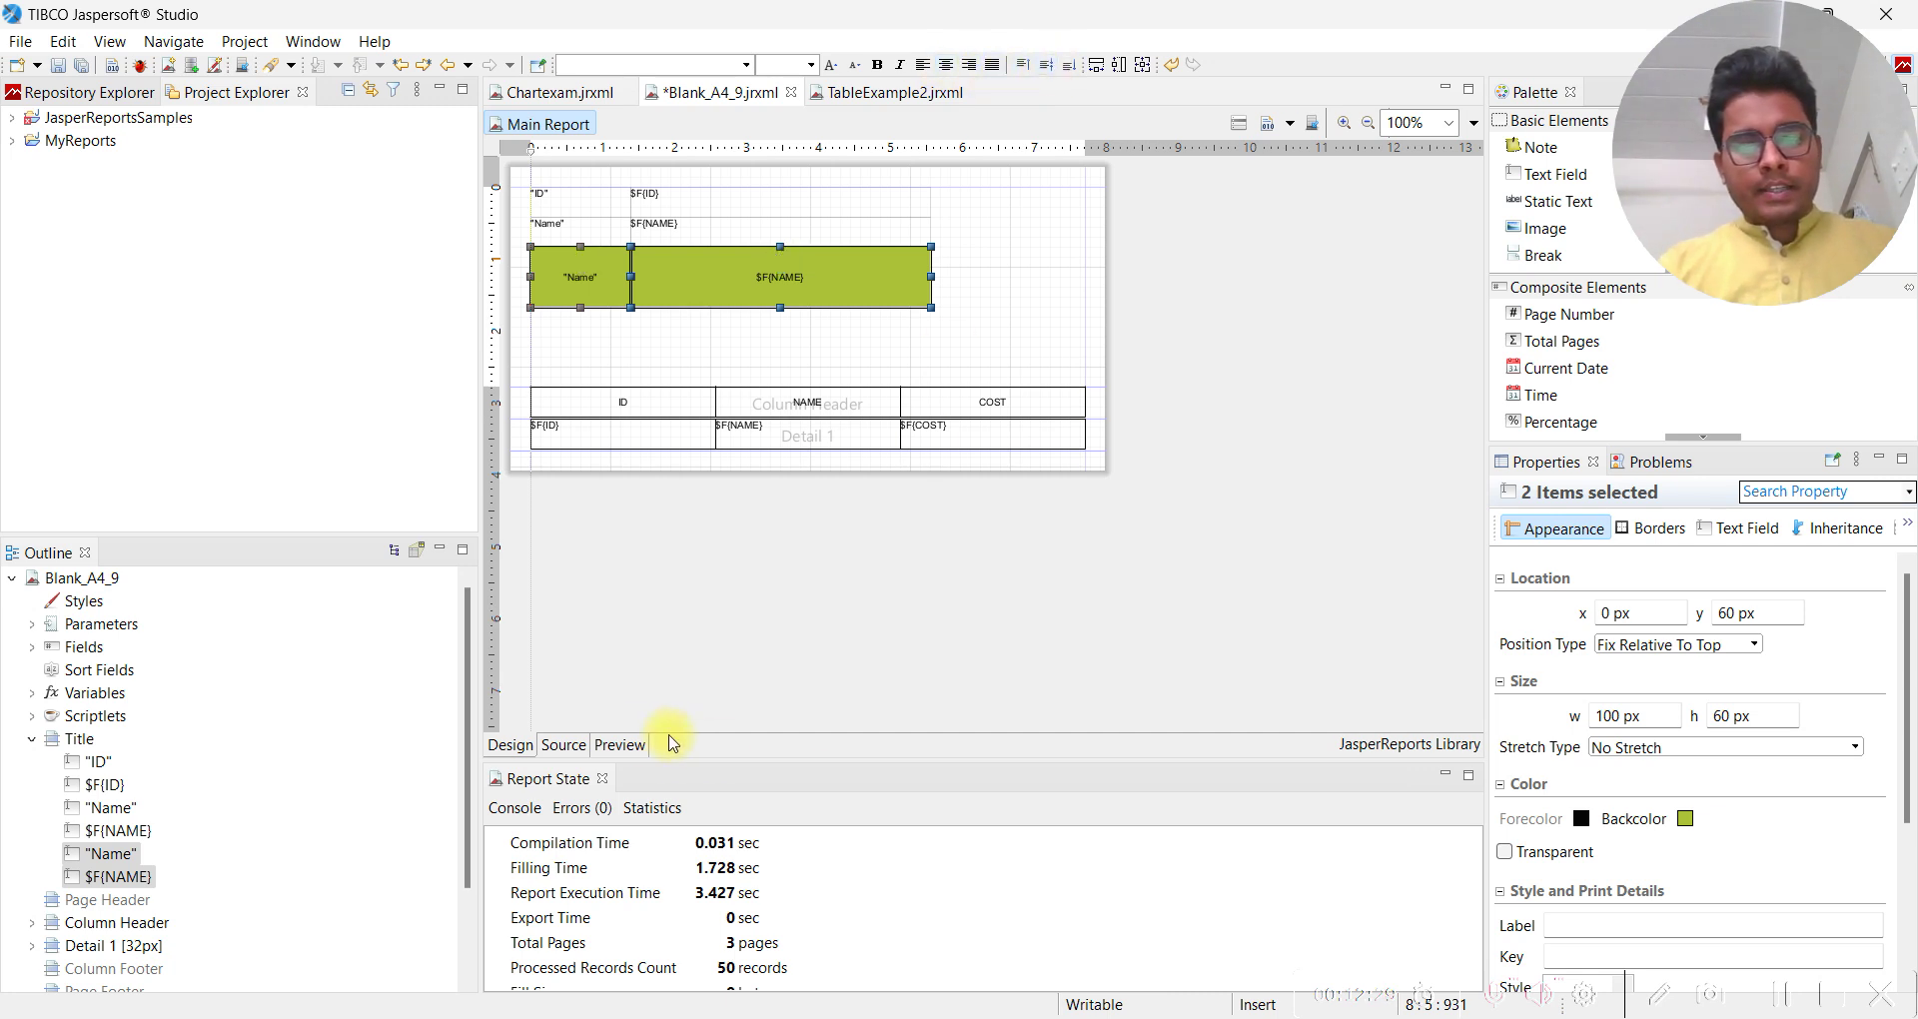
Preview the report to check the centered text in the green third row, and return to the report design
left_click(619, 747)
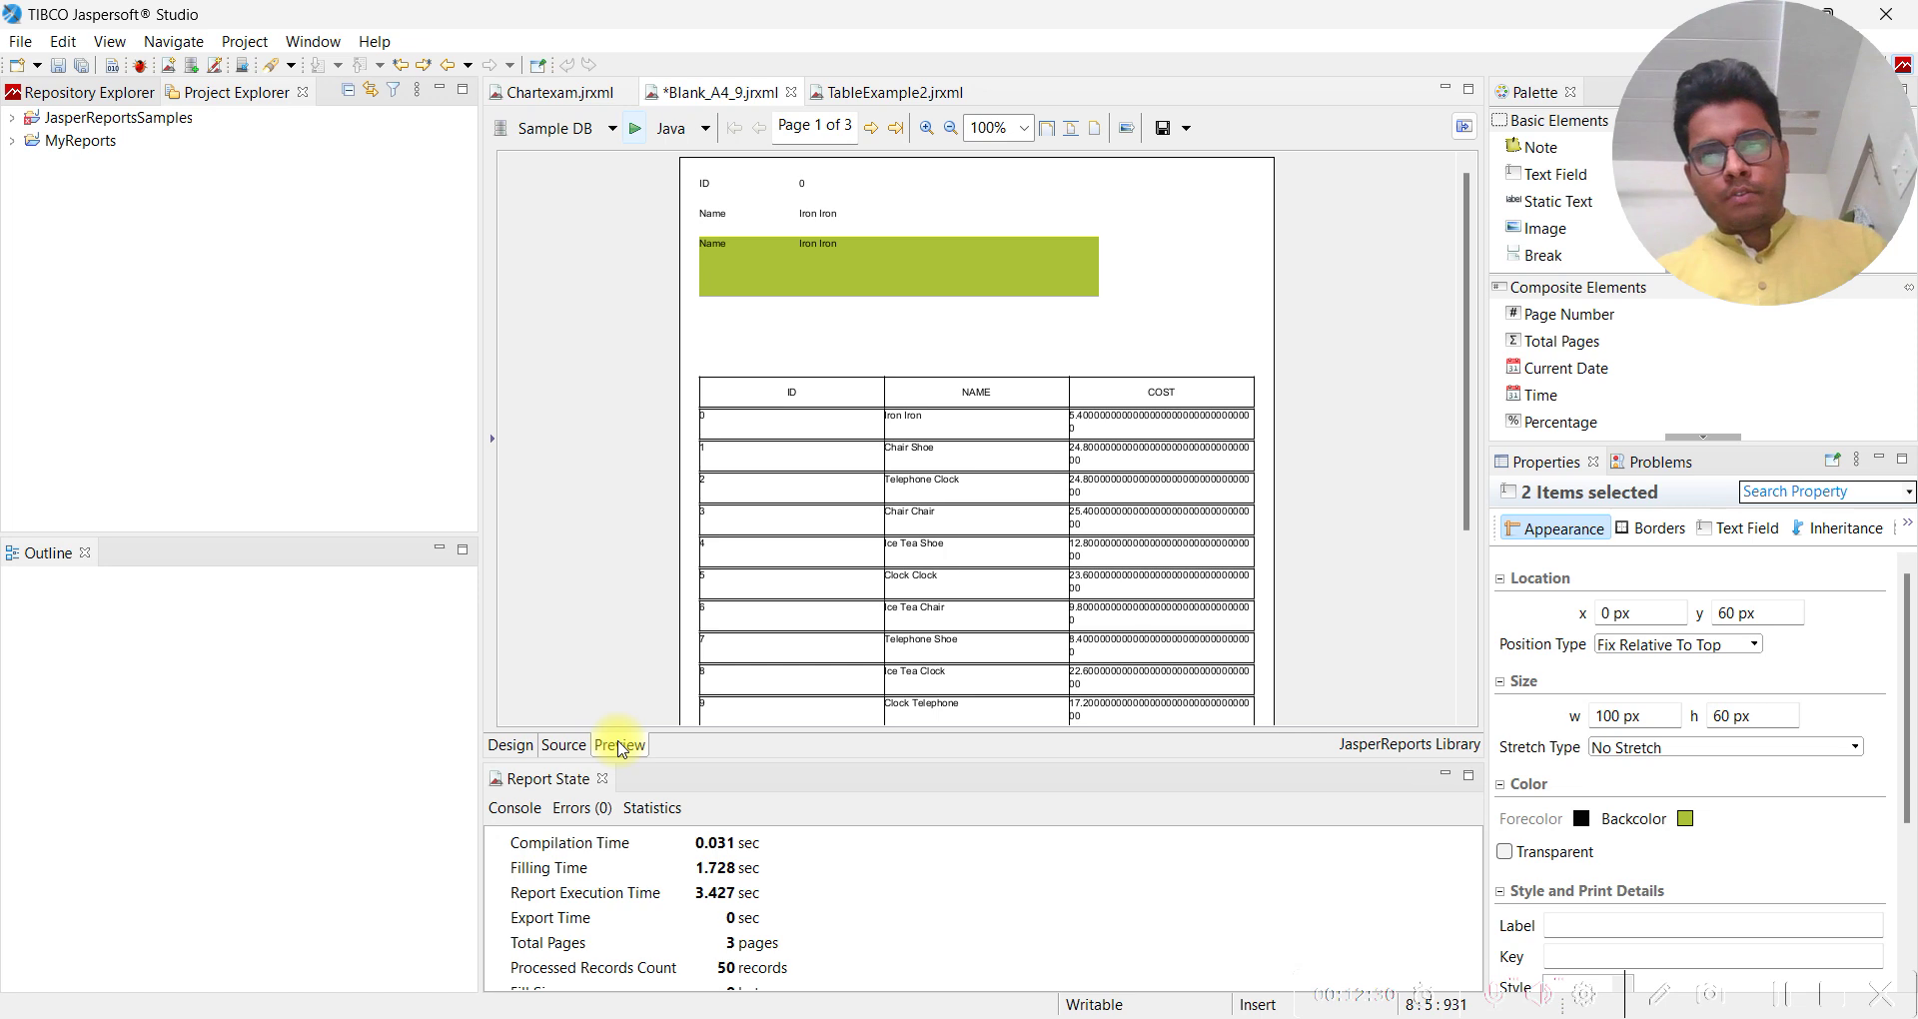
left_click(619, 747)
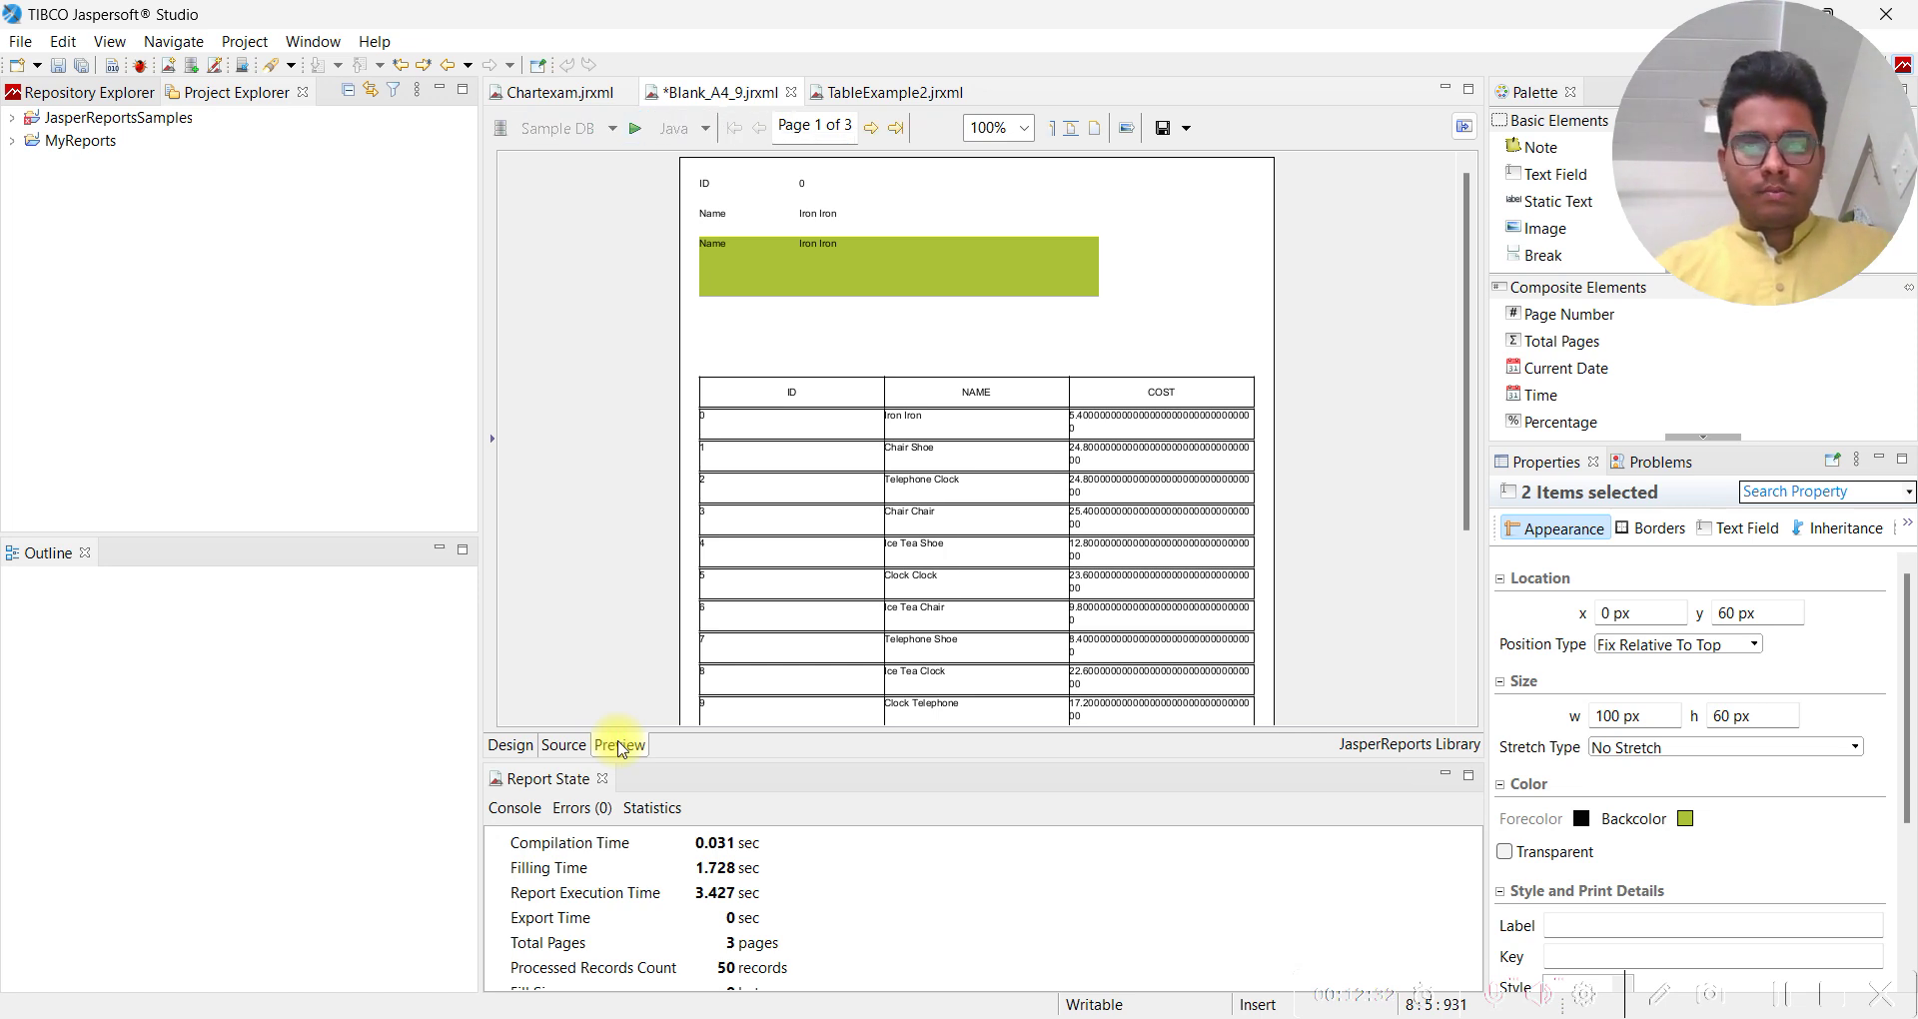
left_click(620, 748)
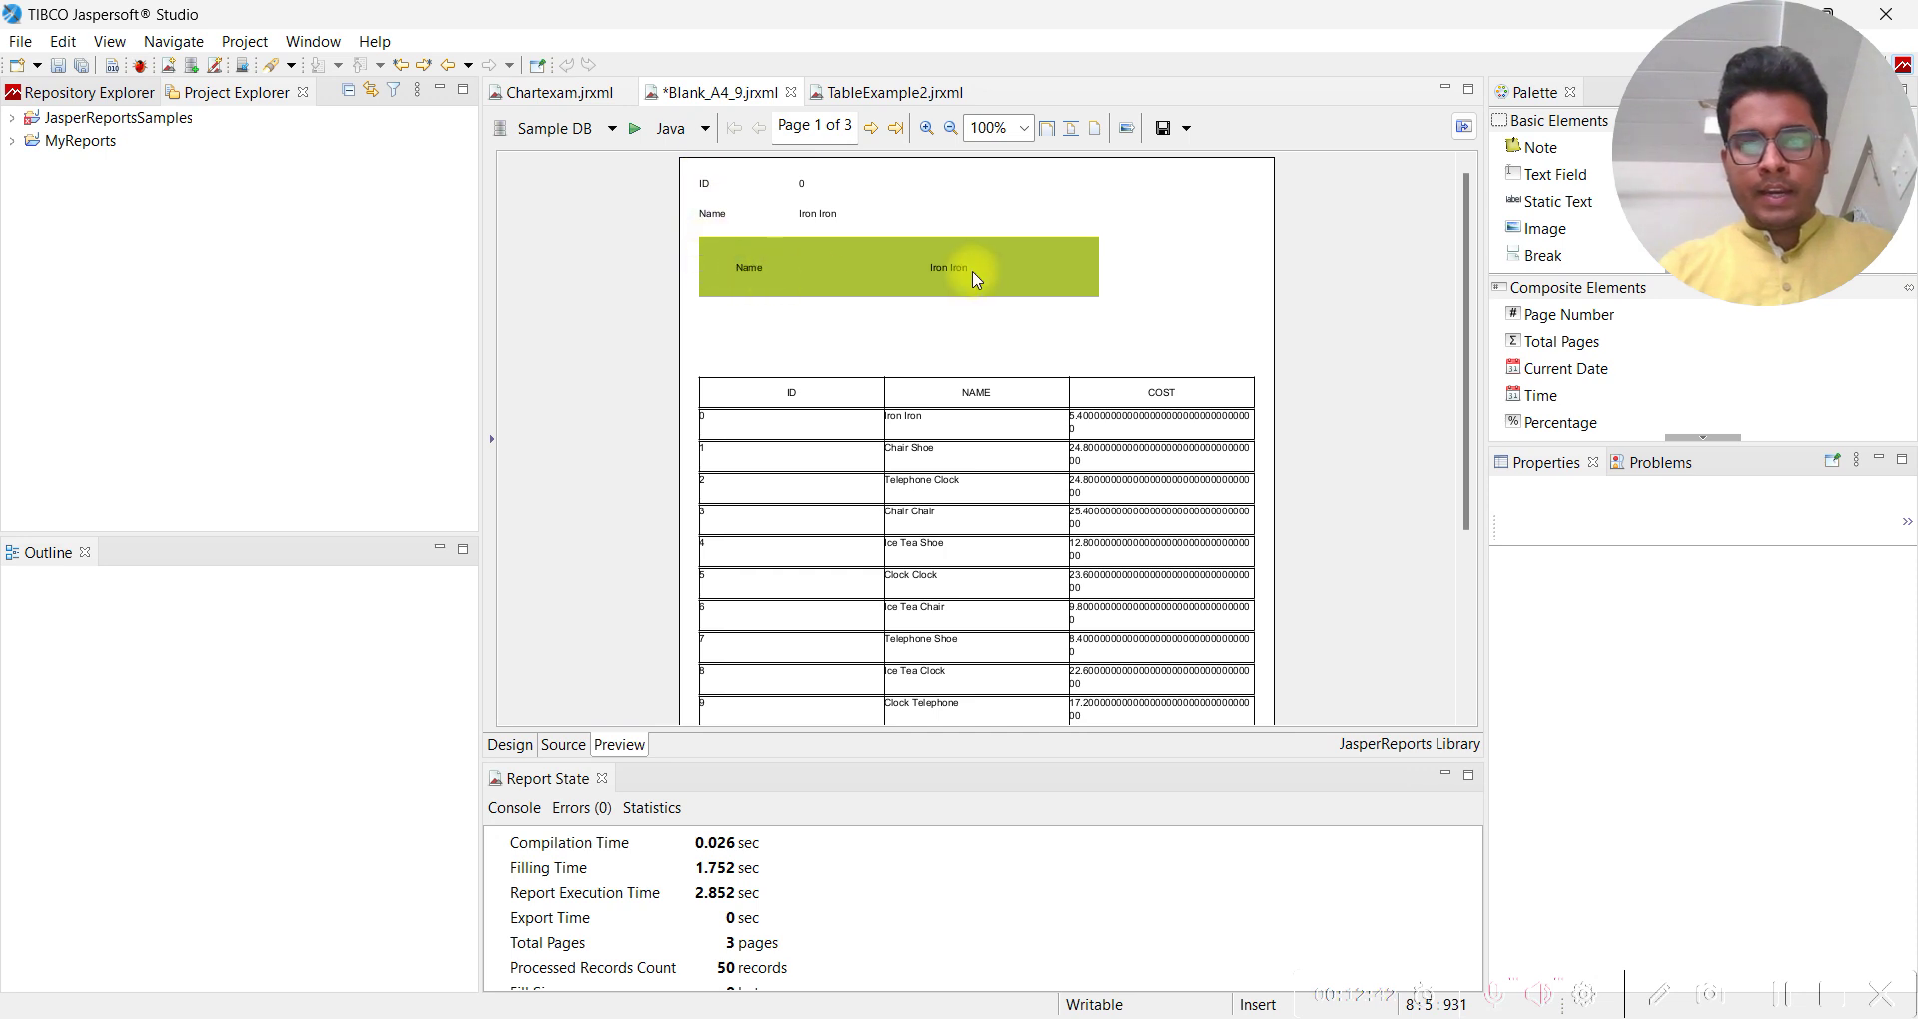
left_click(511, 746)
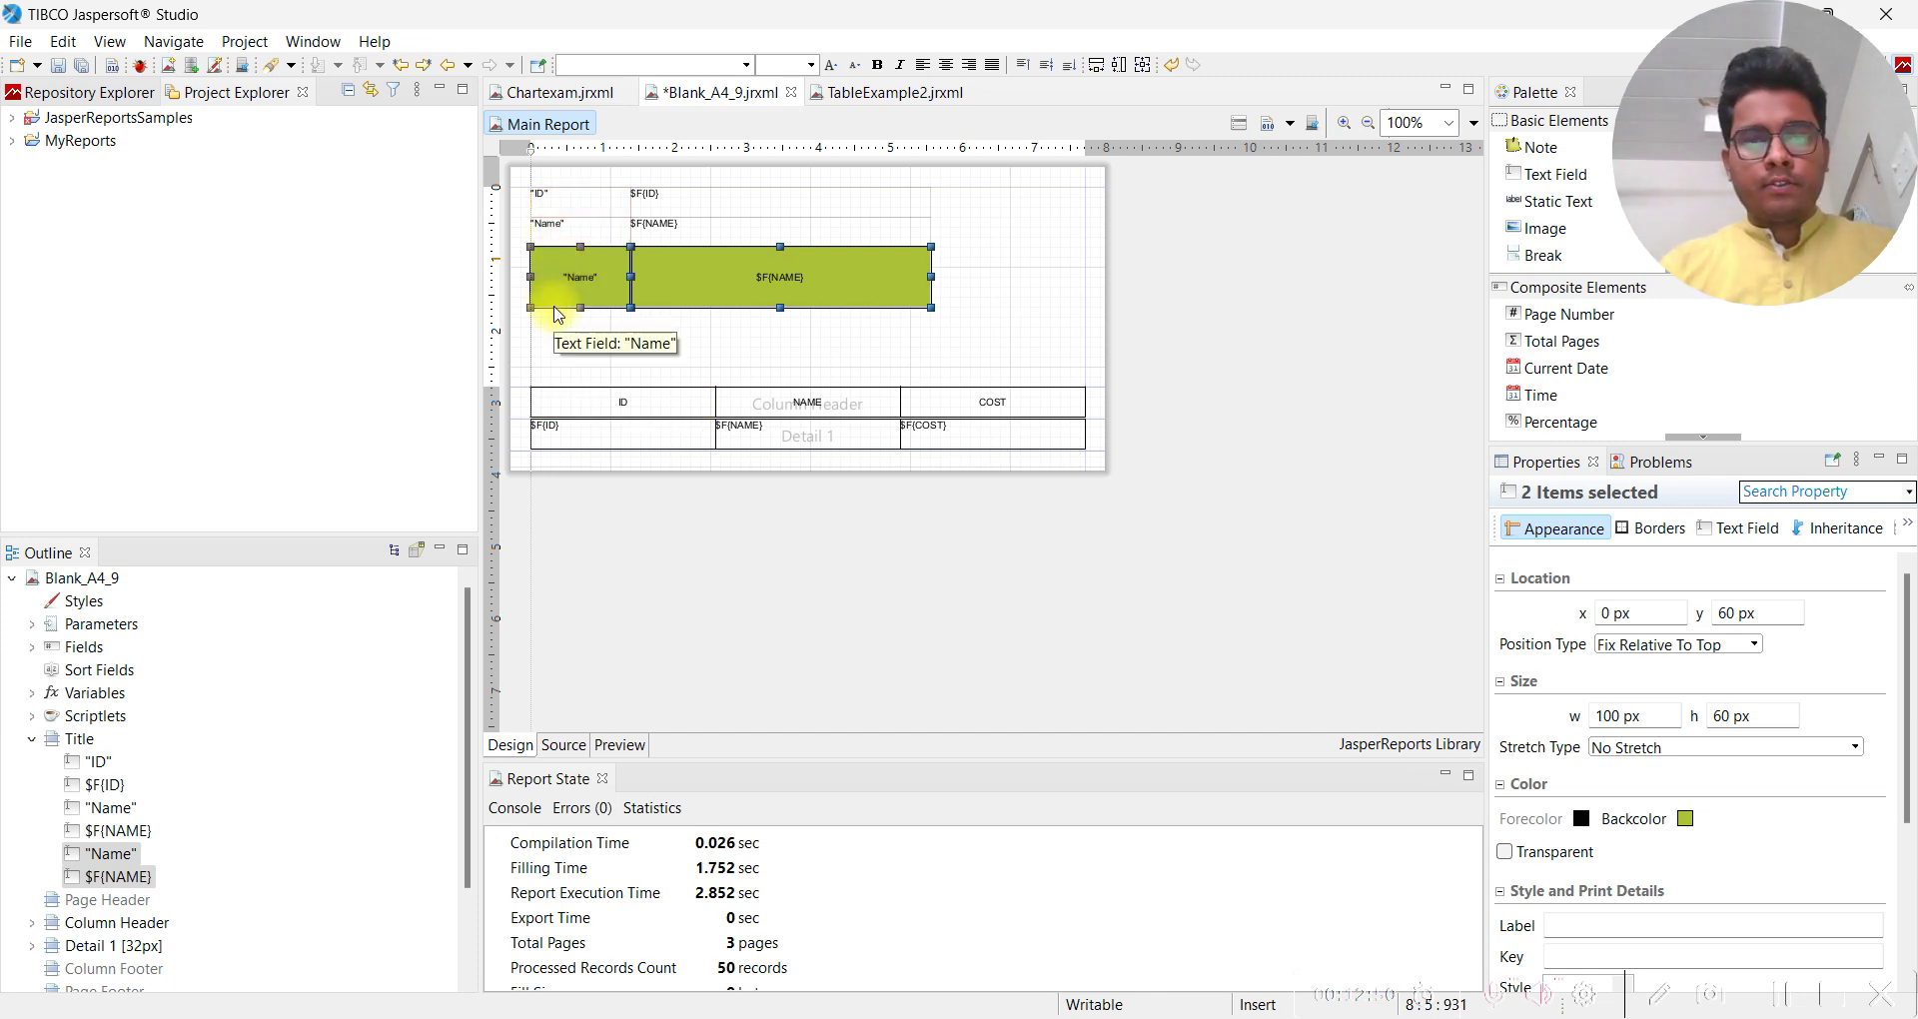
left_click(621, 746)
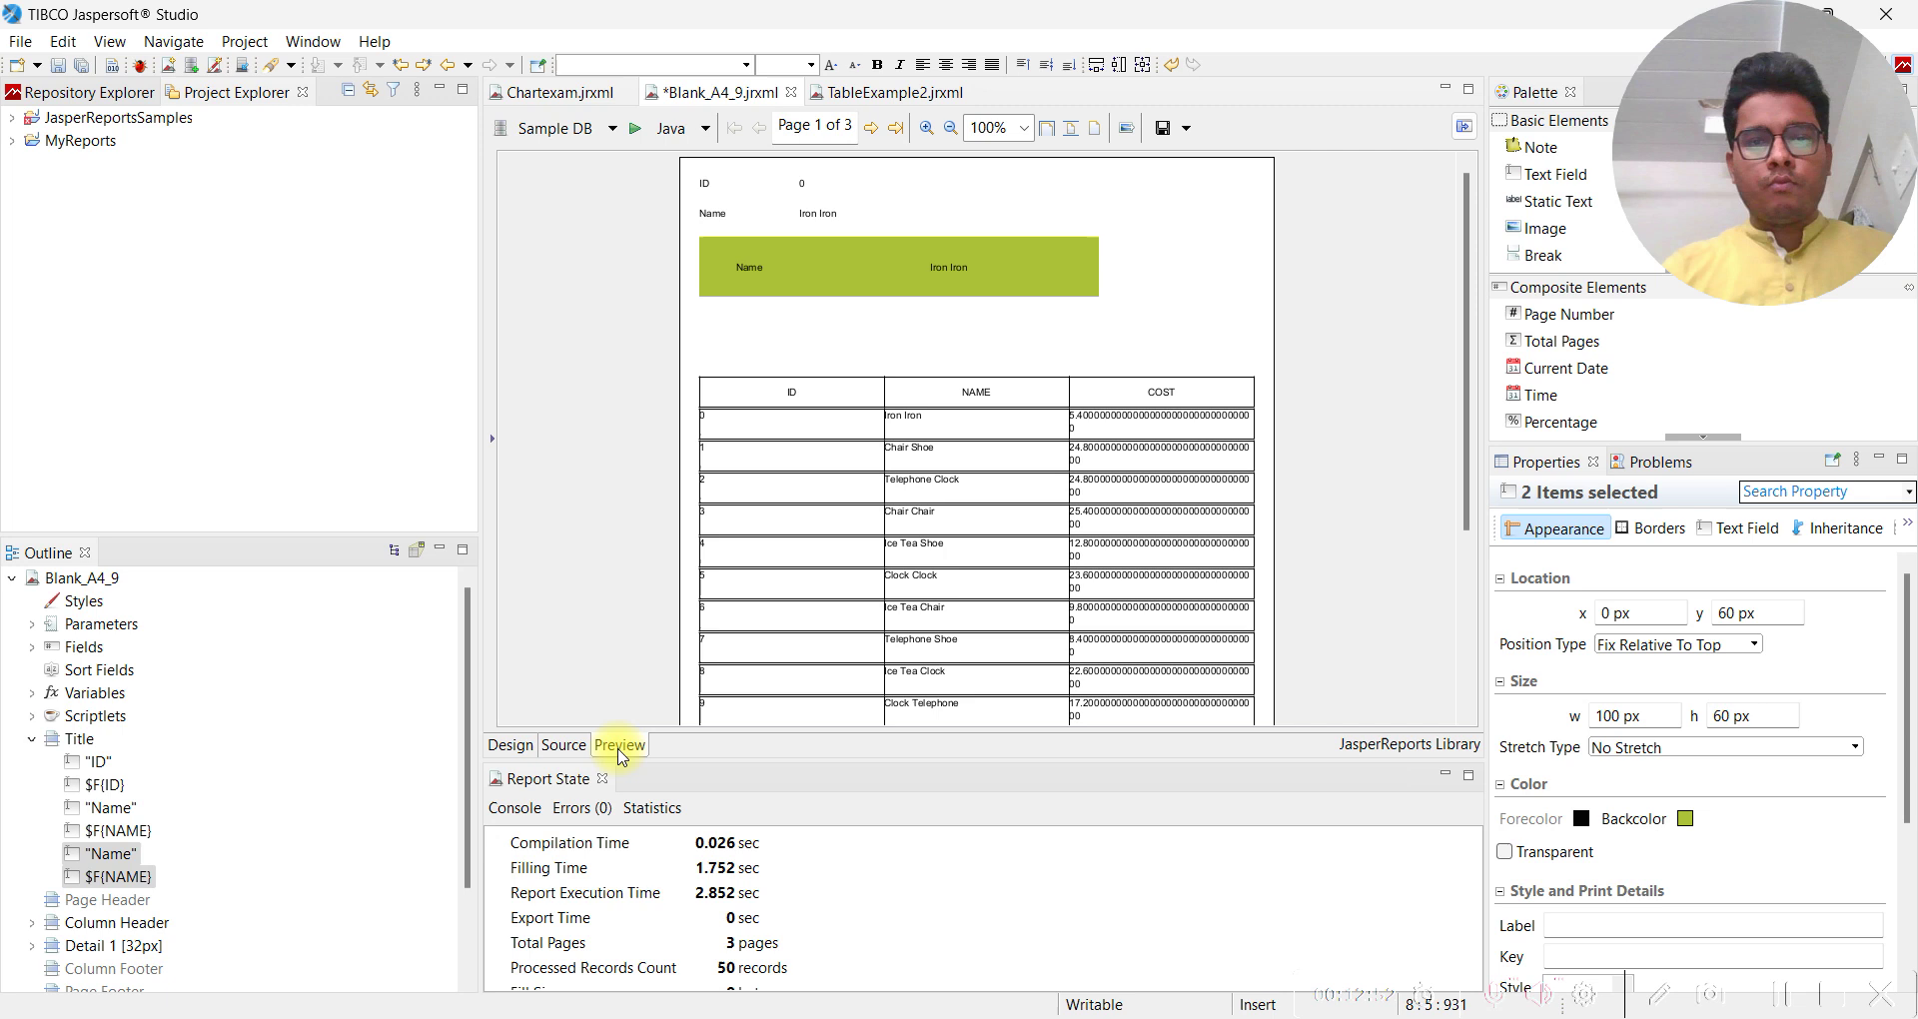
left_click(508, 746)
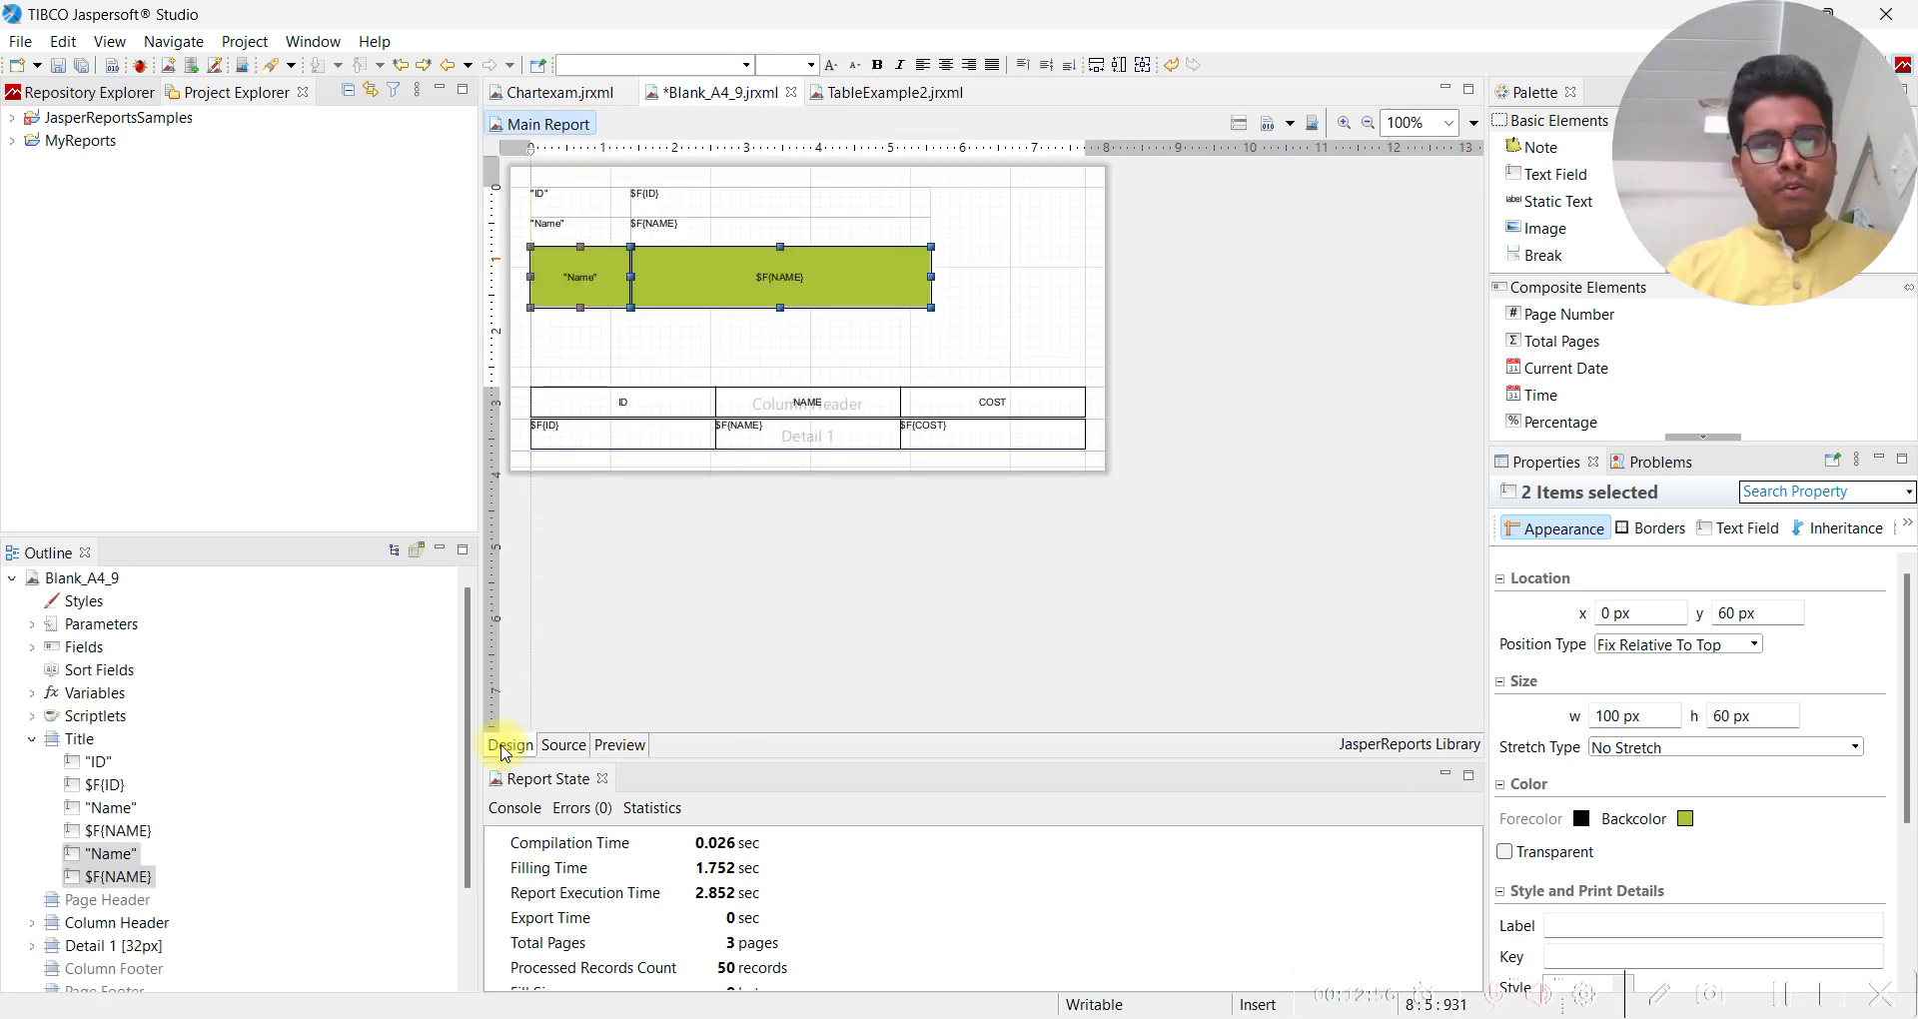
Select the second row's "Name" text field in the Title band
left_click(593, 238)
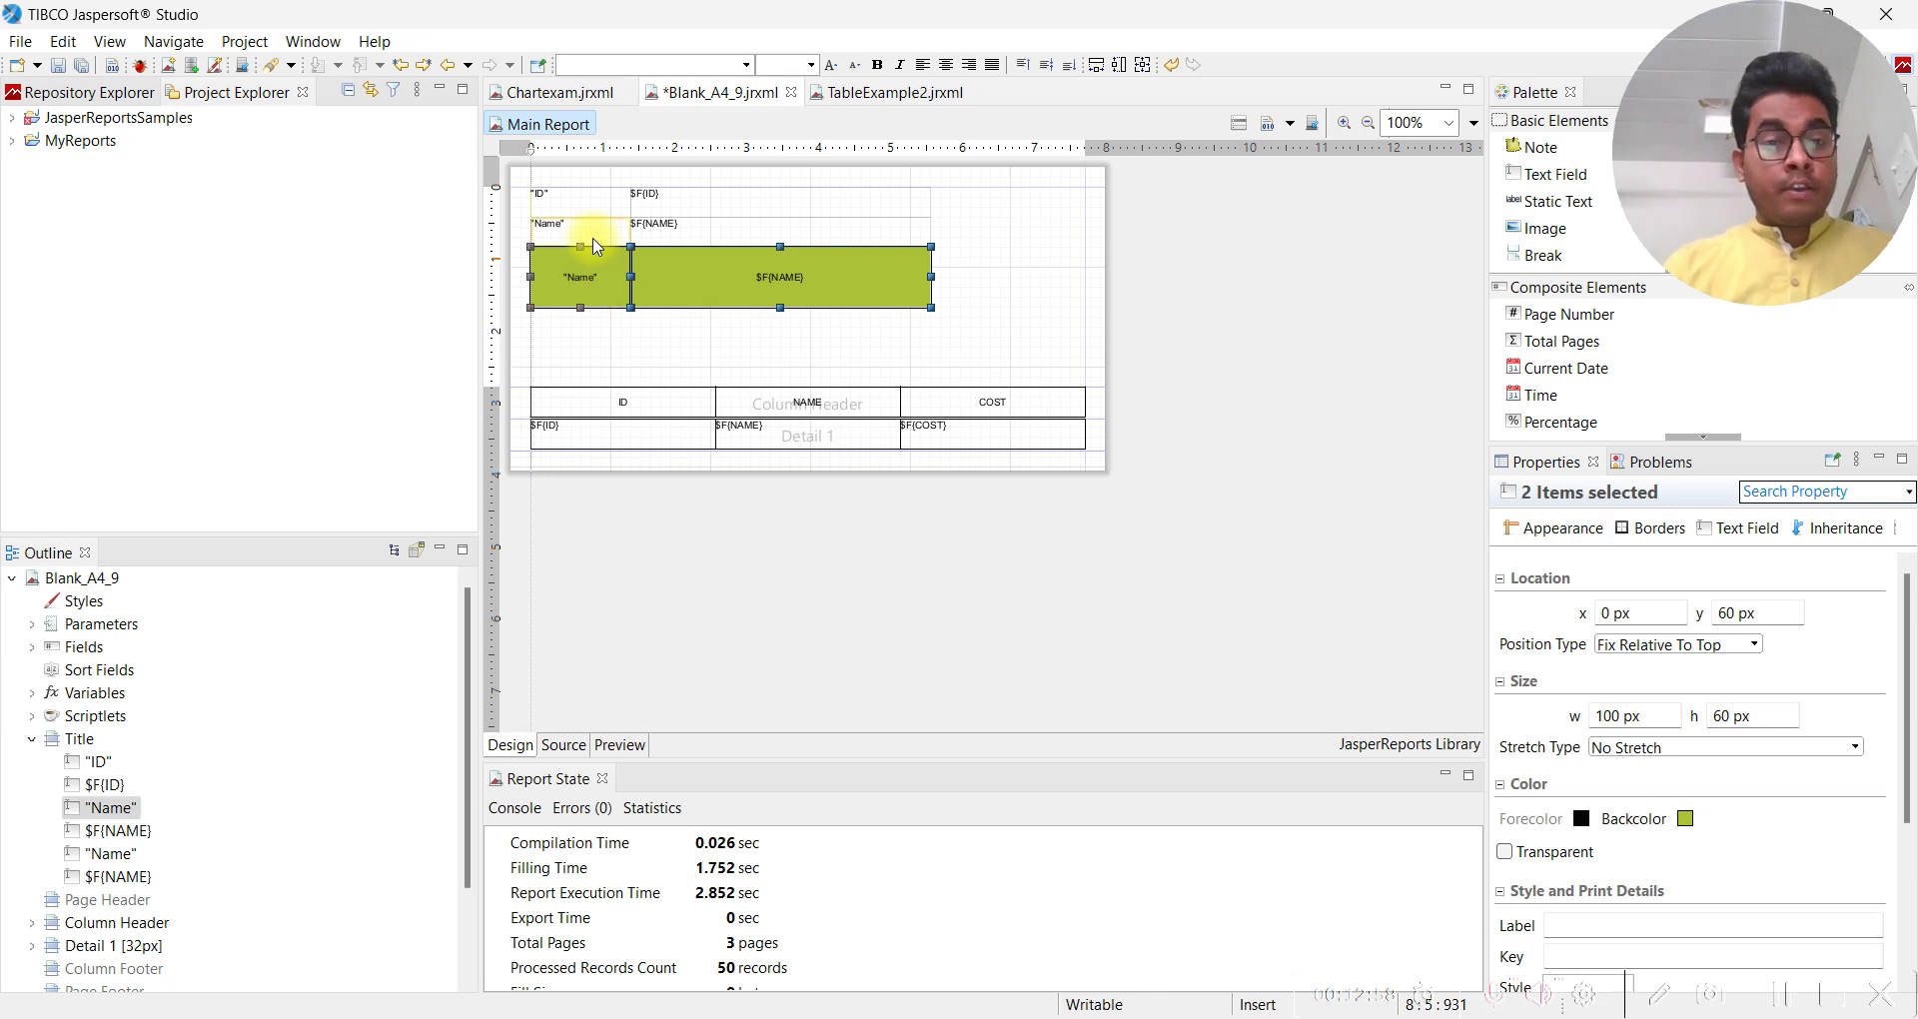